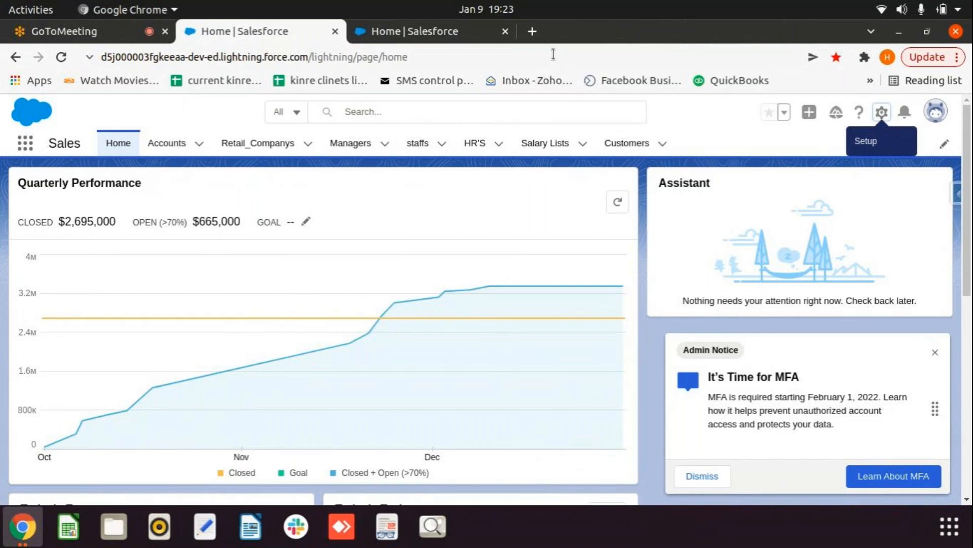
Step: In a new tab, search Google for 'salesforce one click login' and open its Web Store listing
left_click(532, 31)
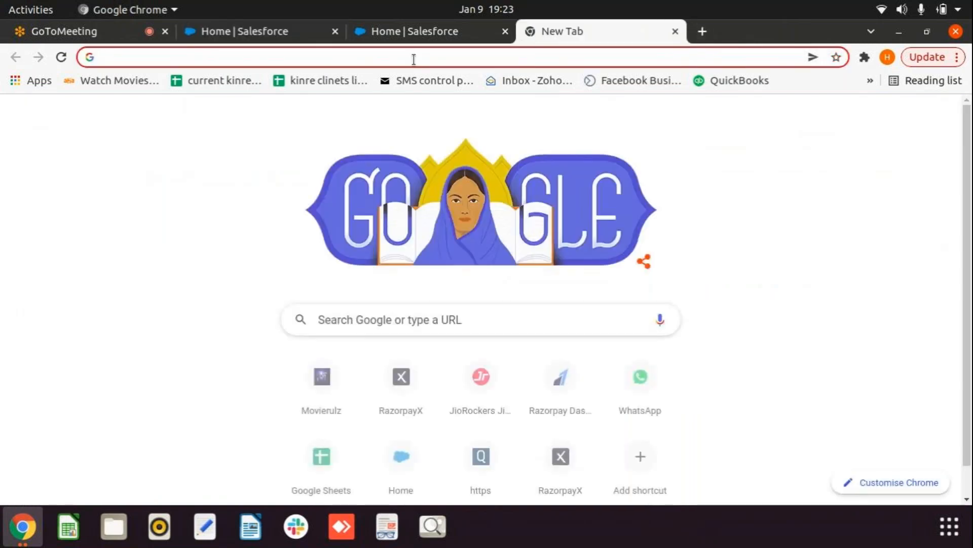
left_click(413, 60)
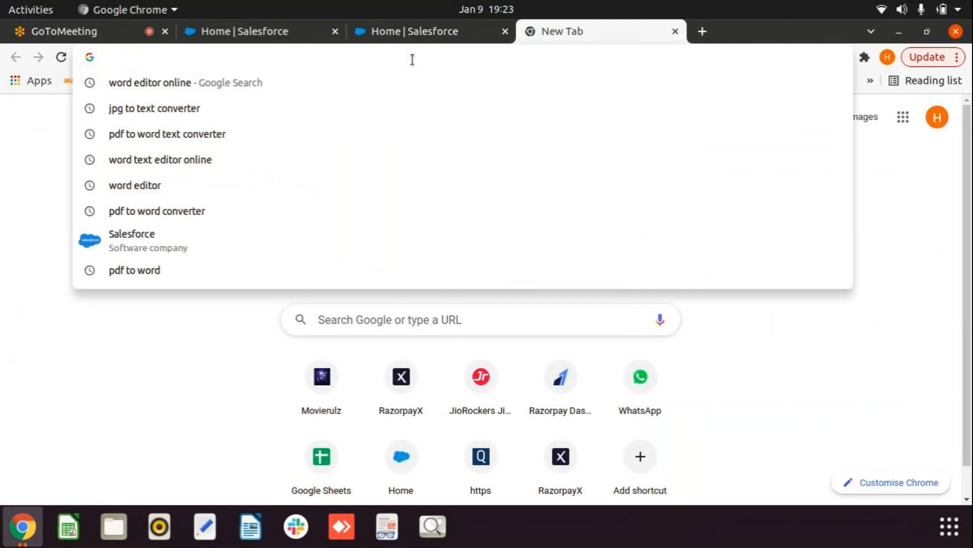
type("salesforce one click login")
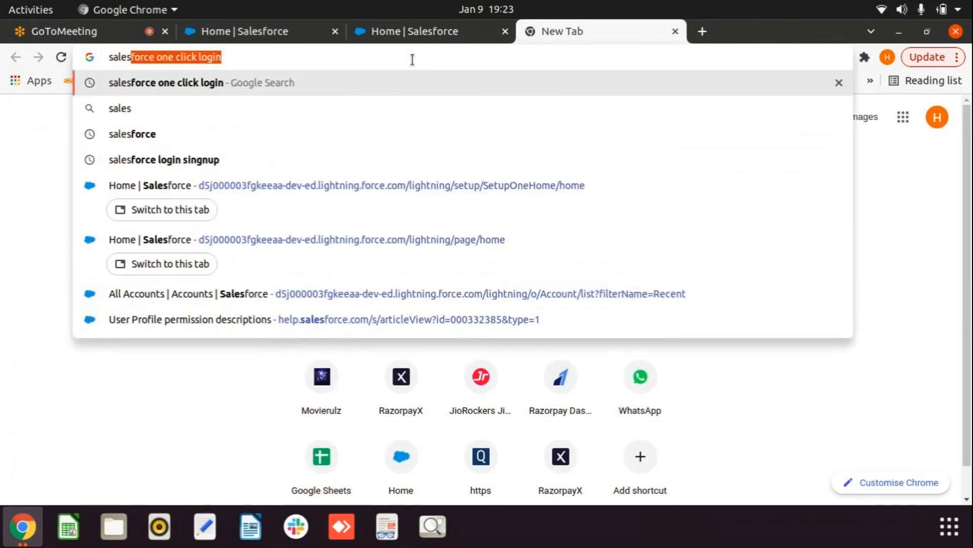
left_click(173, 83)
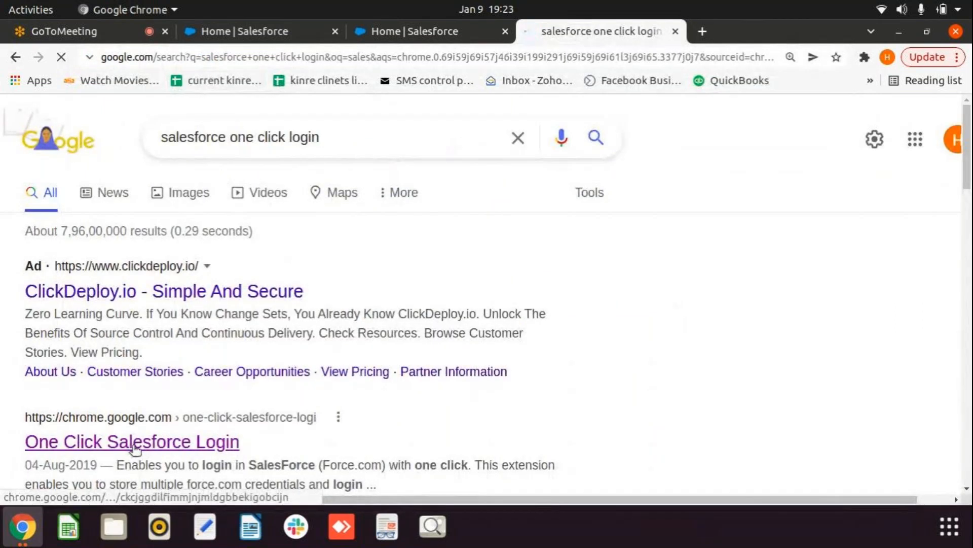
scroll(166, 390, "down", 1)
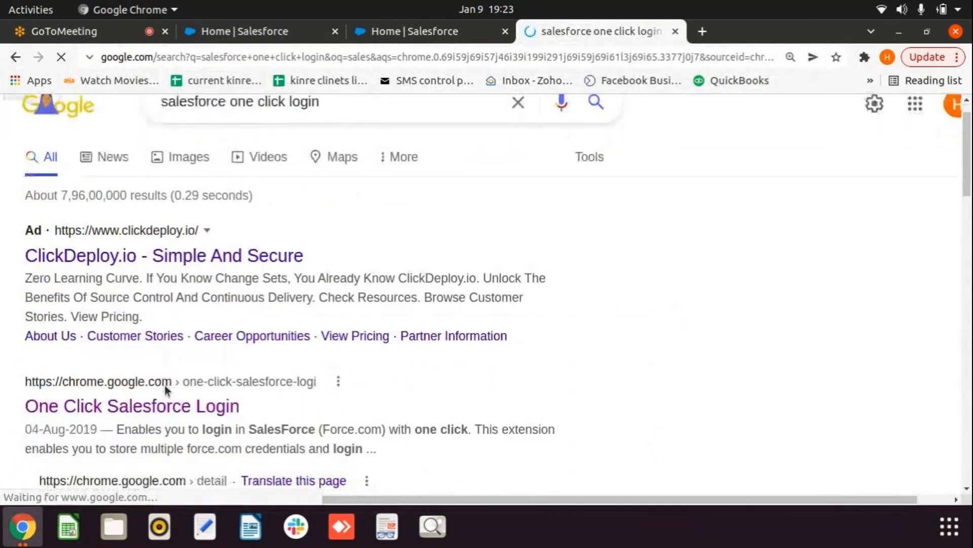
left_click(131, 406)
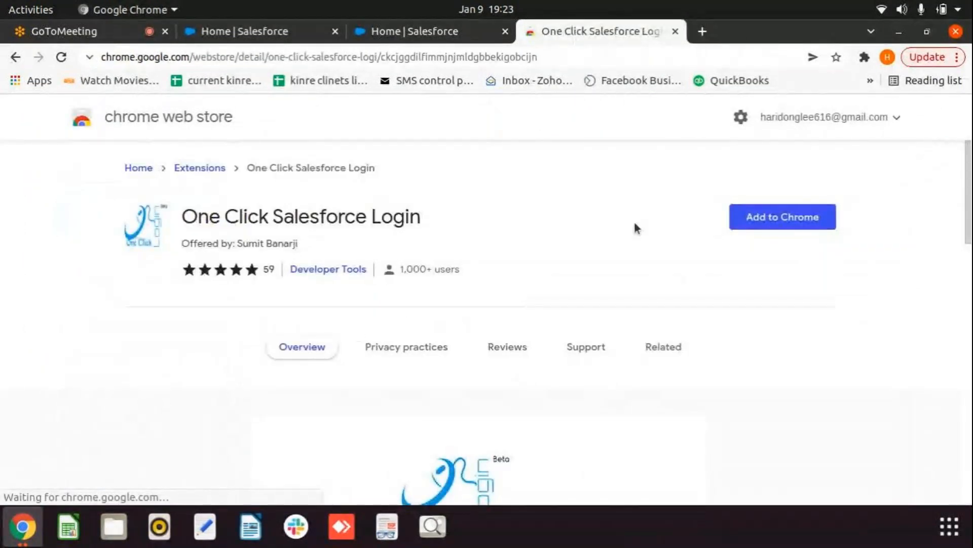
Step: Add One Click Salesforce Login to Chrome, confirm the install, and dismiss the added notice
left_click(800, 223)
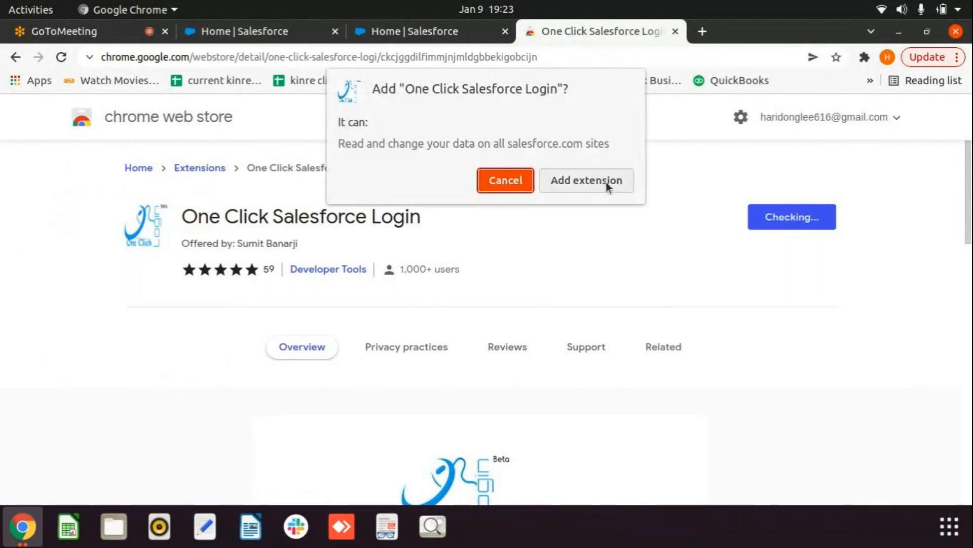
left_click(607, 182)
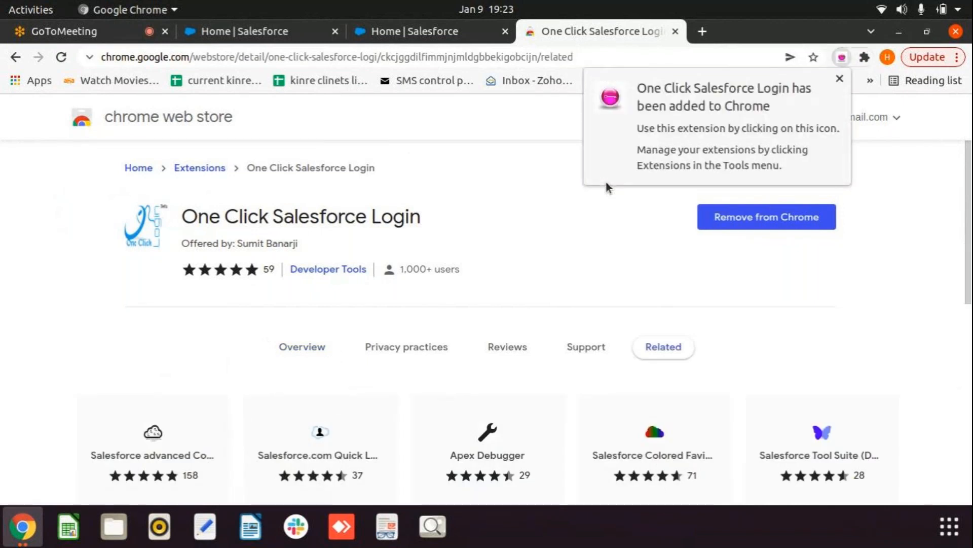
left_click(598, 256)
scroll(598, 256, "down", 2)
scroll(604, 257, "down", 2)
scroll(604, 256, "up", 4)
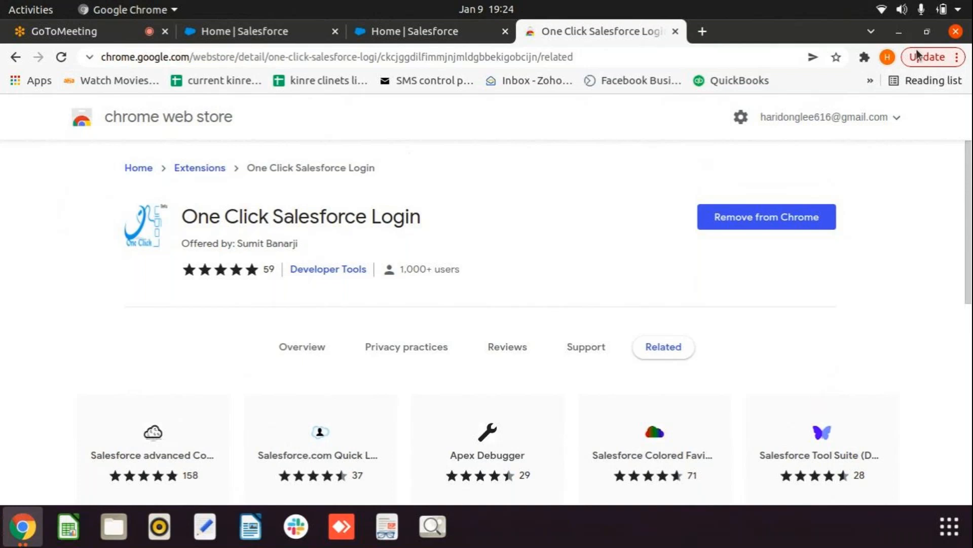
Step: Open the One Click Salesforce Login popup from Chrome's extensions menu
left_click(865, 57)
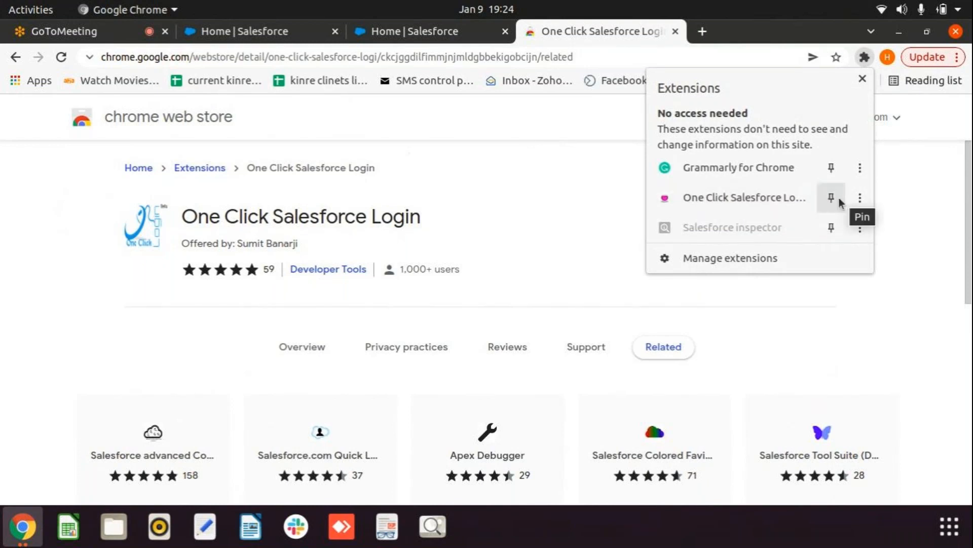
left_click(742, 207)
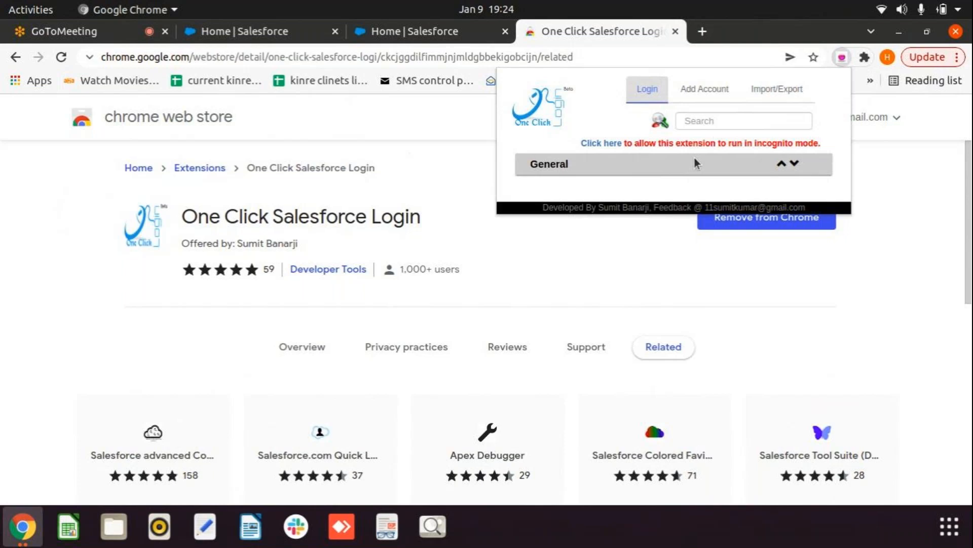
Step: On the Add Account form, create and save a new login group named 'Training'
left_click(713, 94)
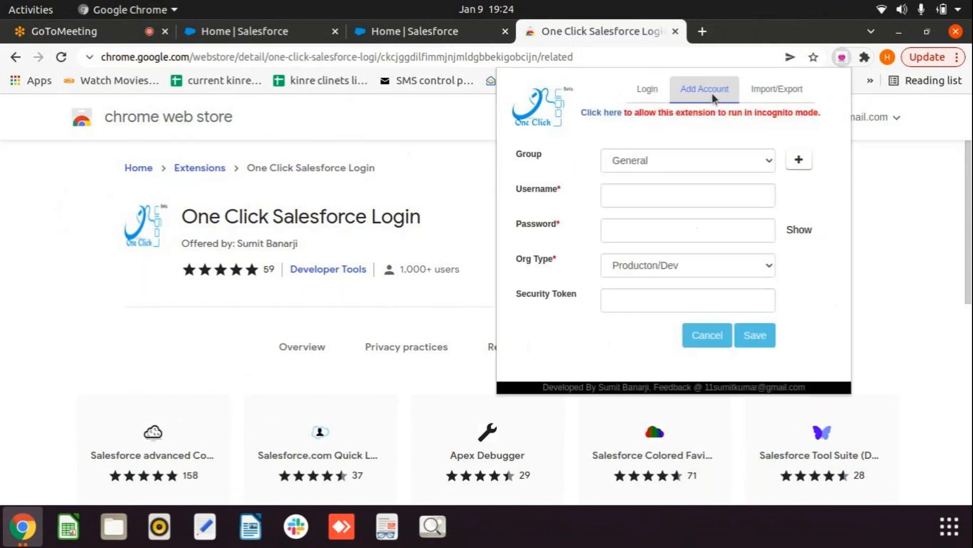
left_click(690, 189)
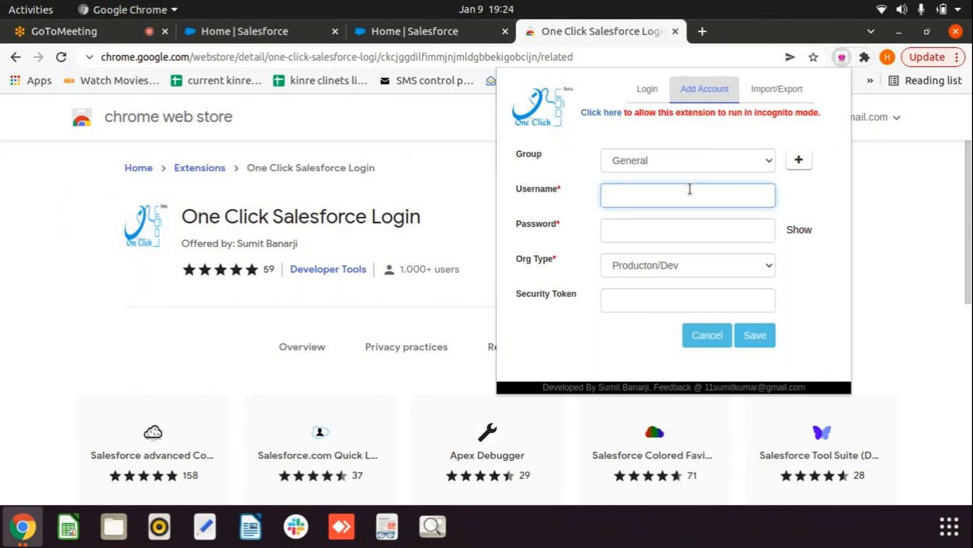
left_click(797, 160)
left_click(687, 152)
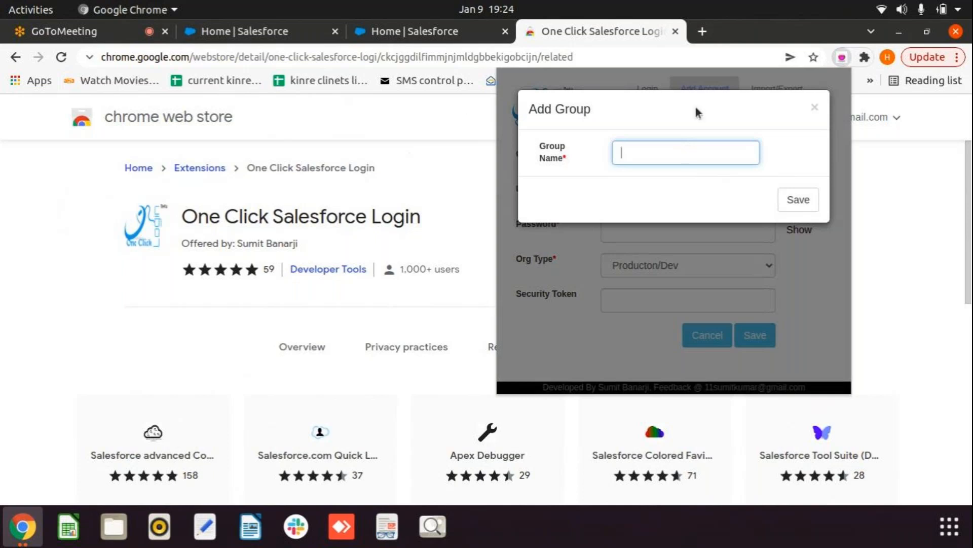
type("Training")
left_click(795, 202)
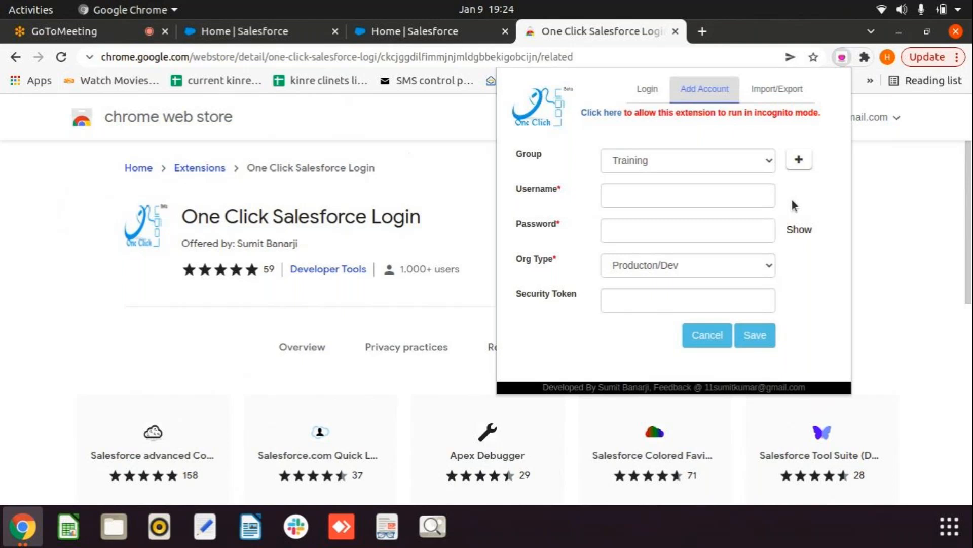
Step: Enter the Salesforce account's e-mail username and password and save it under Training
left_click(682, 203)
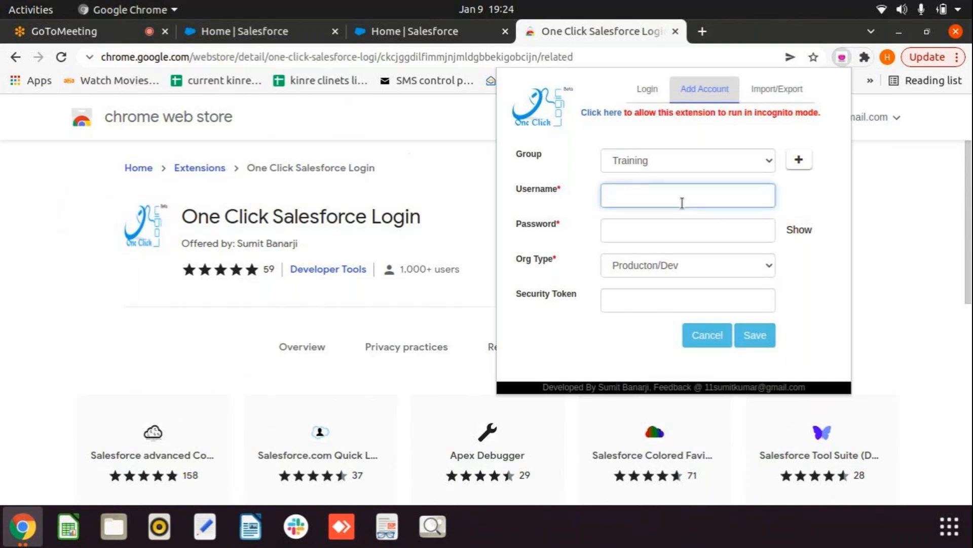
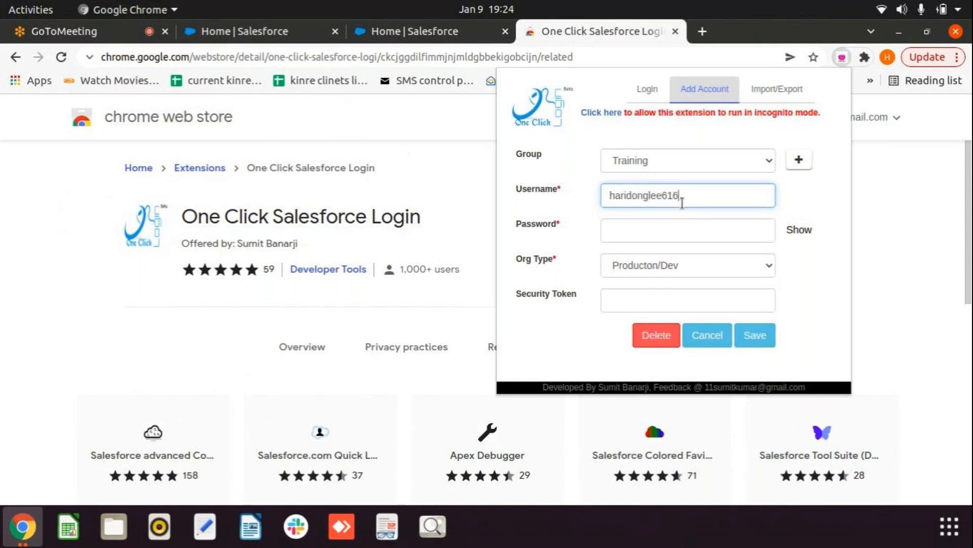
left_click(678, 232)
type("••")
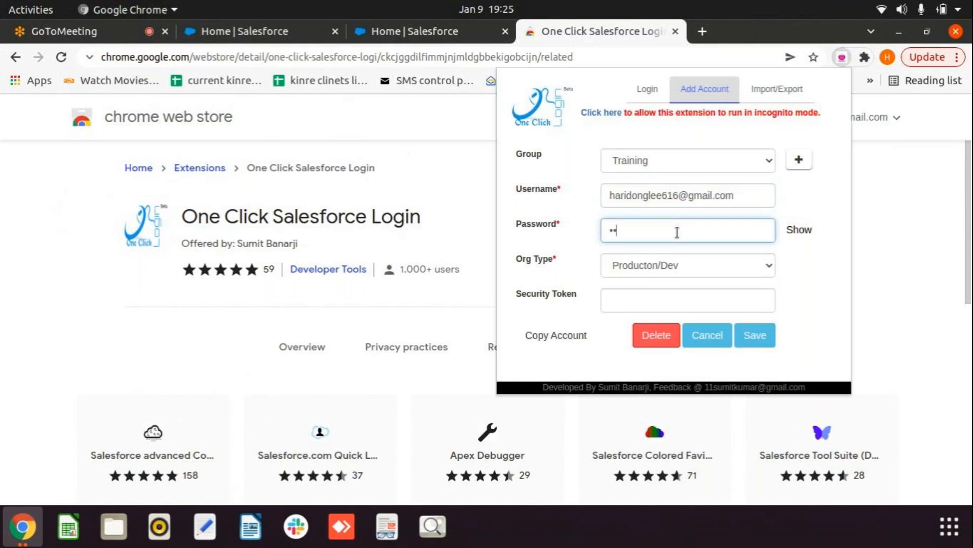
type("•••••••••••••")
left_click(751, 339)
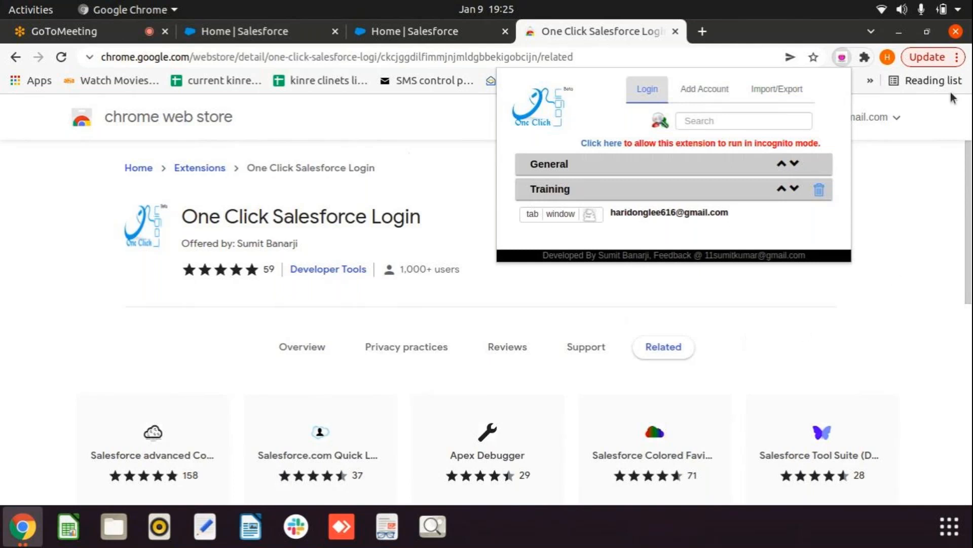
Step: Close the Salesforce Setup tab and return to the Sales home page
left_click(505, 38)
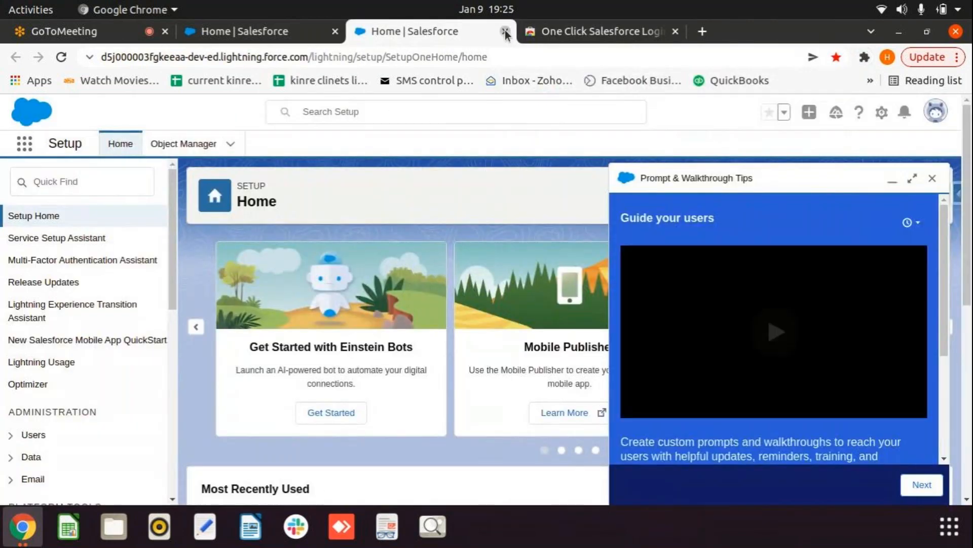
left_click(506, 32)
left_click(267, 41)
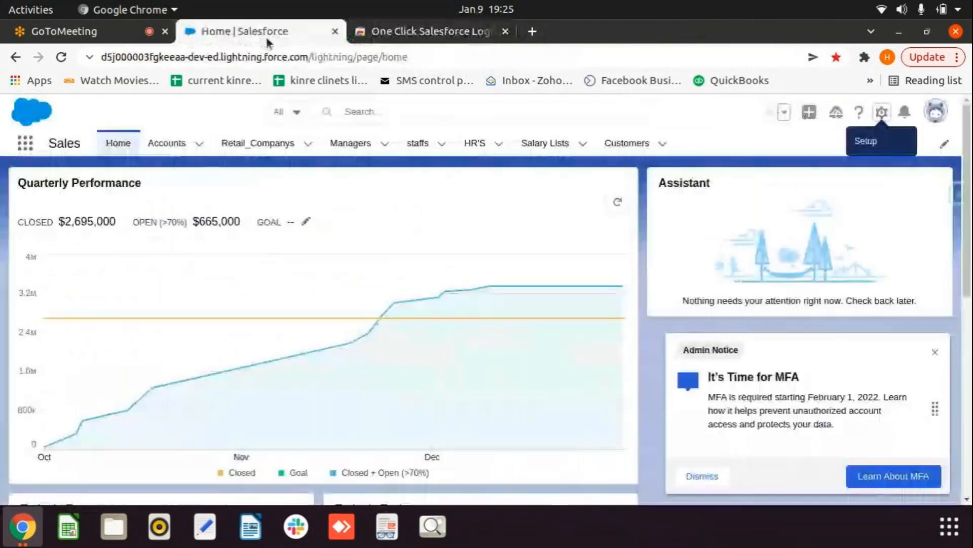
Step: Log out of Salesforce from the user profile menu
left_click(937, 117)
left_click(806, 186)
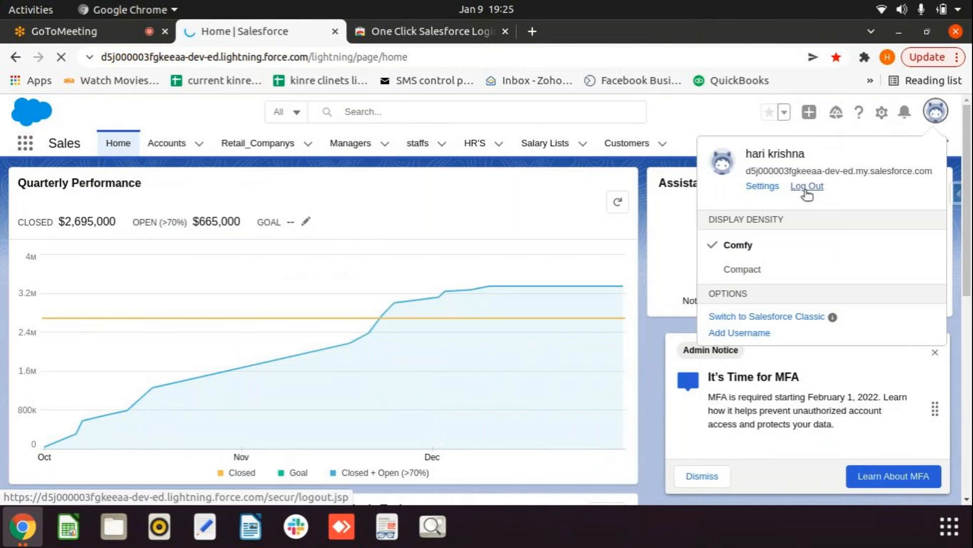
left_click(806, 191)
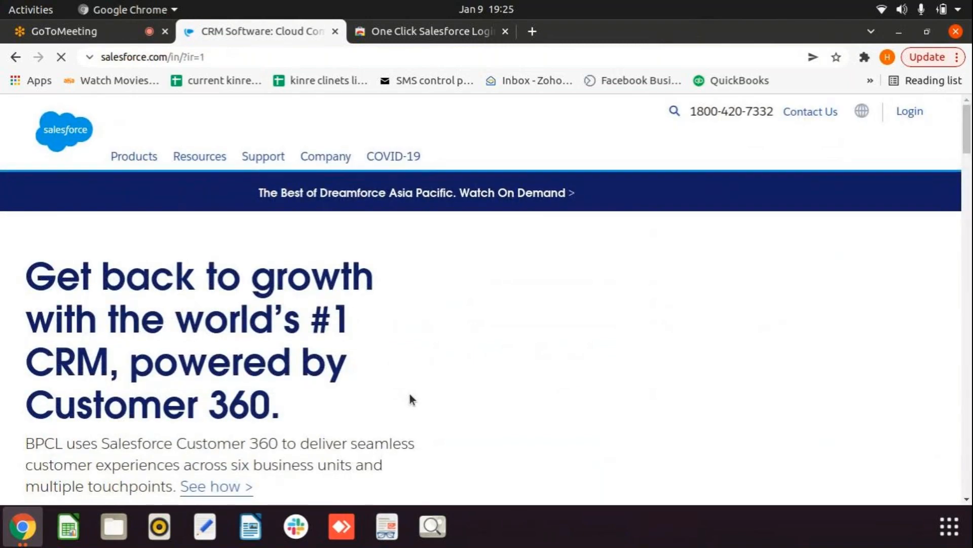
scroll(410, 394, "down", 1)
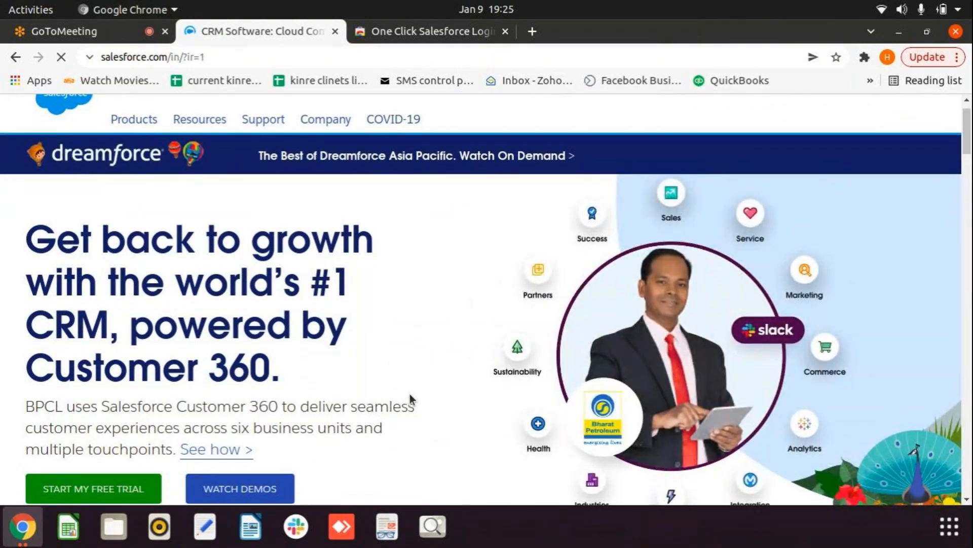
scroll(409, 392, "up", 1)
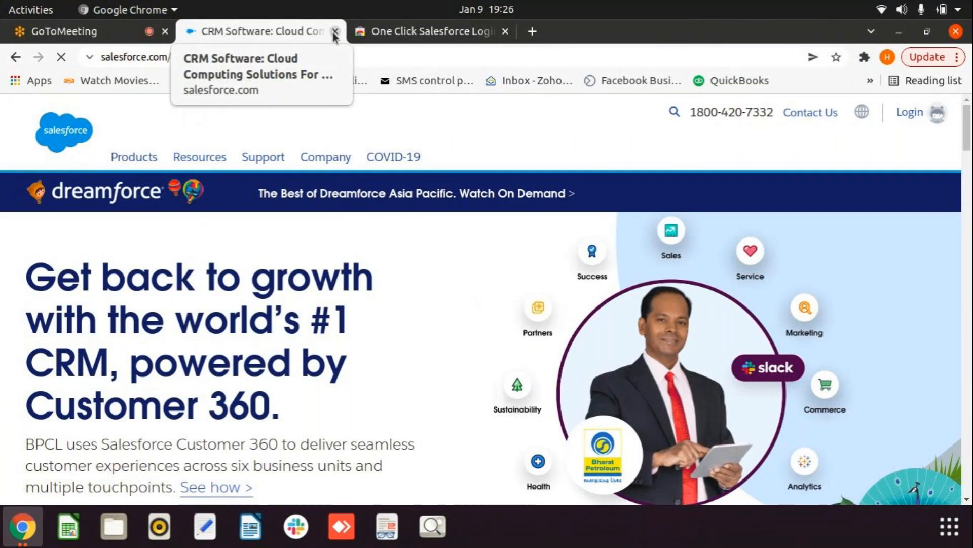
Step: Log back into Salesforce with the saved Training account, closing the homepage and store tabs
left_click(334, 32)
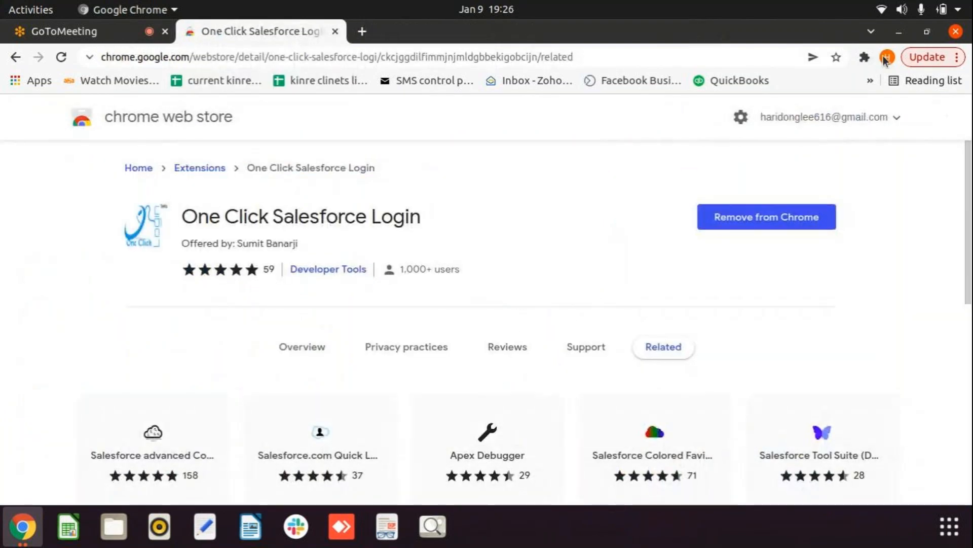
left_click(864, 57)
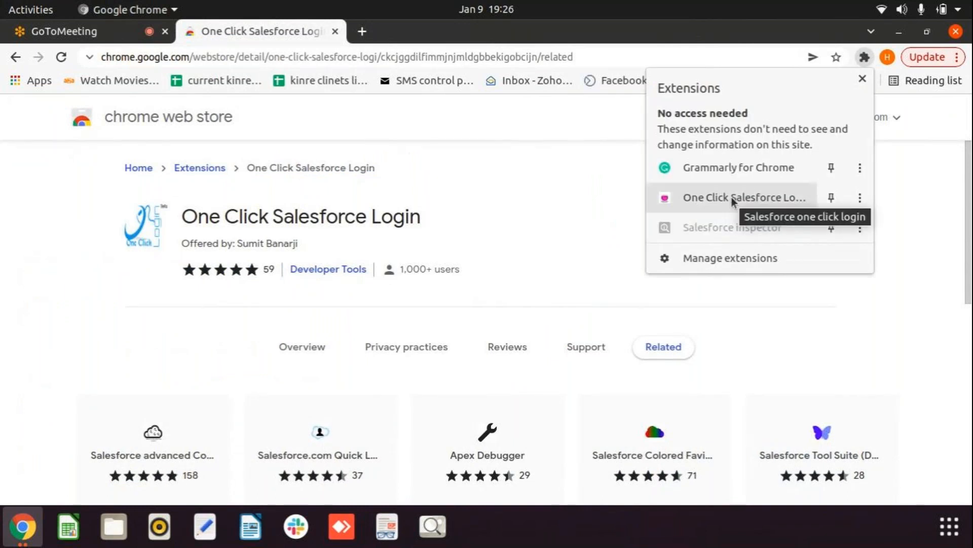
left_click(731, 198)
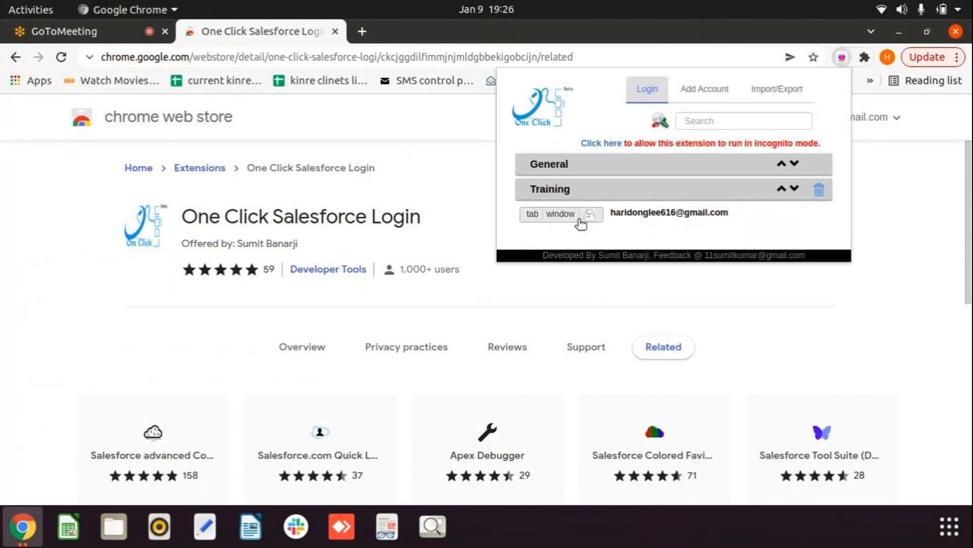
left_click(531, 214)
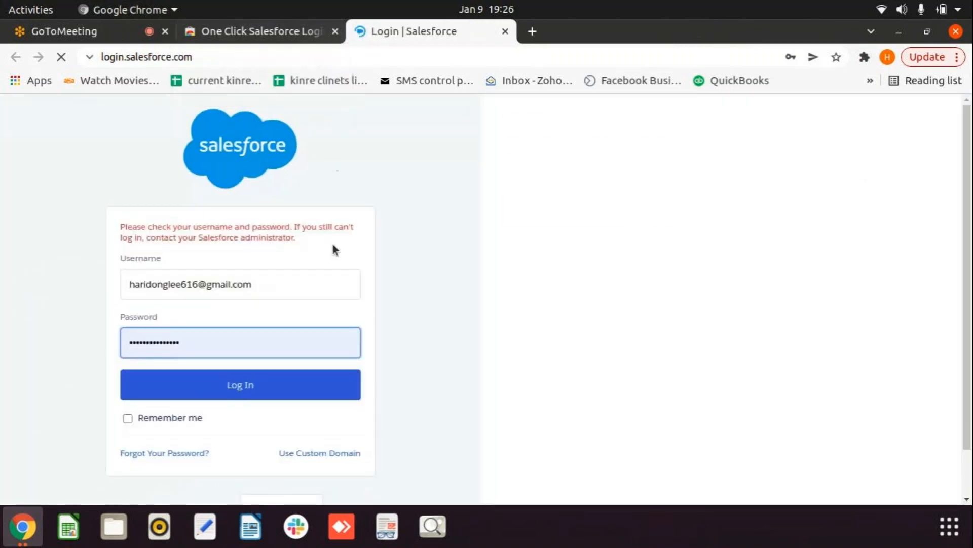
left_click(272, 389)
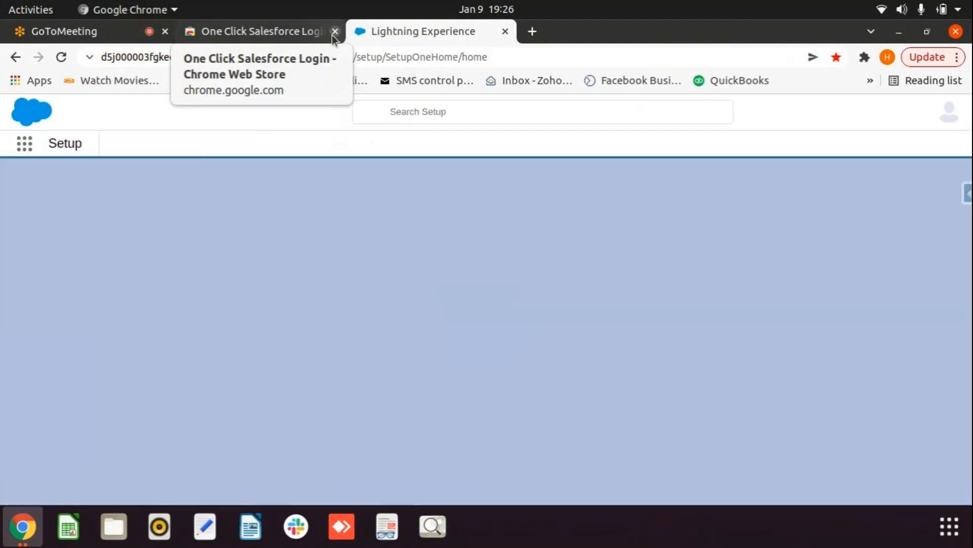
left_click(335, 31)
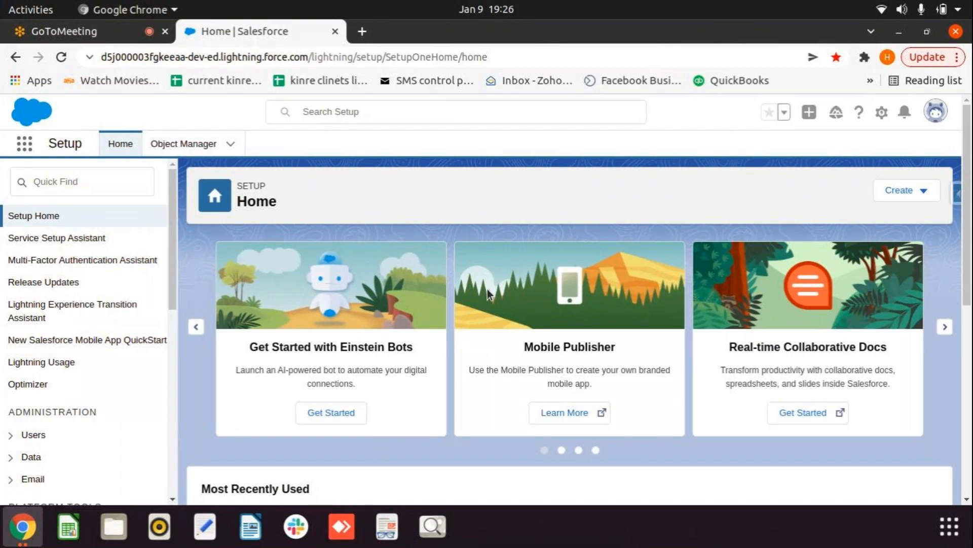
Step: Launch Notepad++ from the Ubuntu application grid
left_click(949, 526)
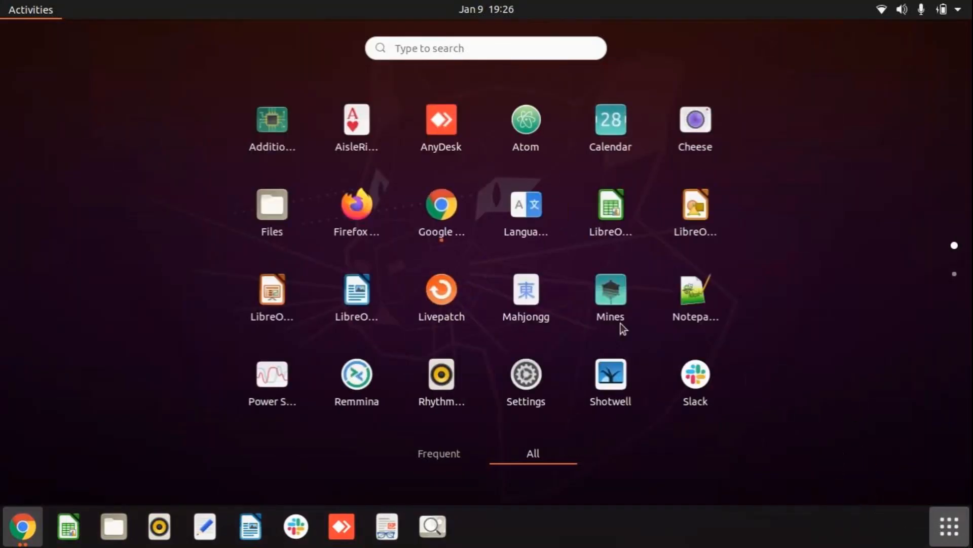
scroll(684, 269, "down", 1)
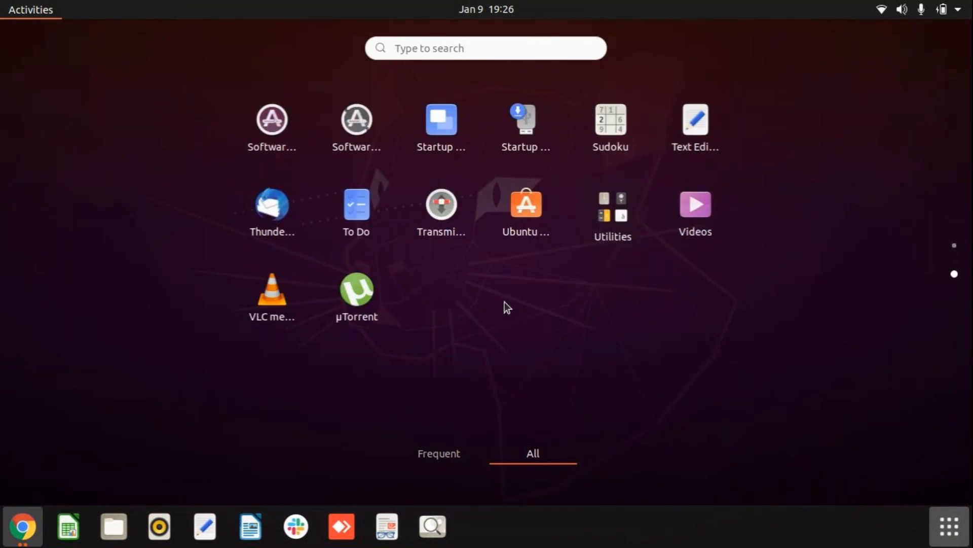
scroll(504, 302, "up", 1)
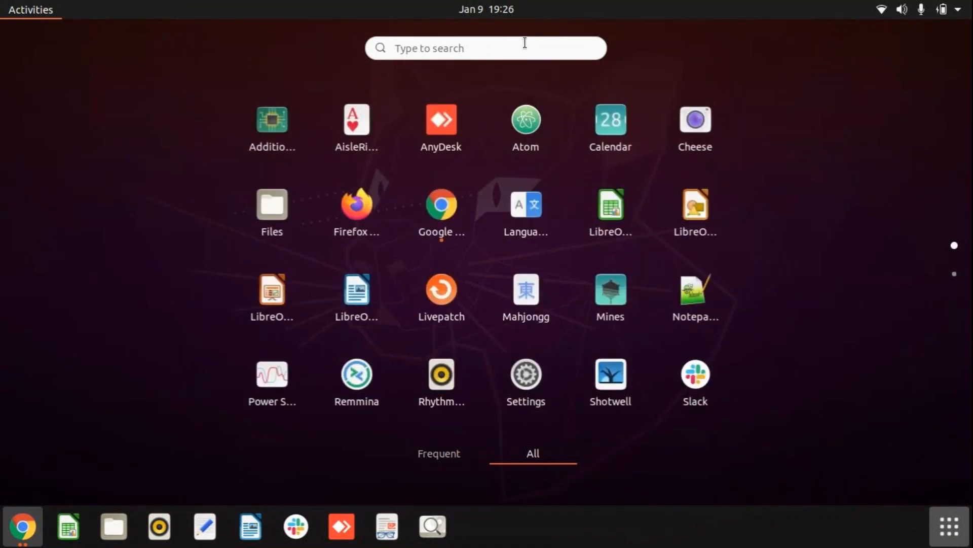
left_click(697, 305)
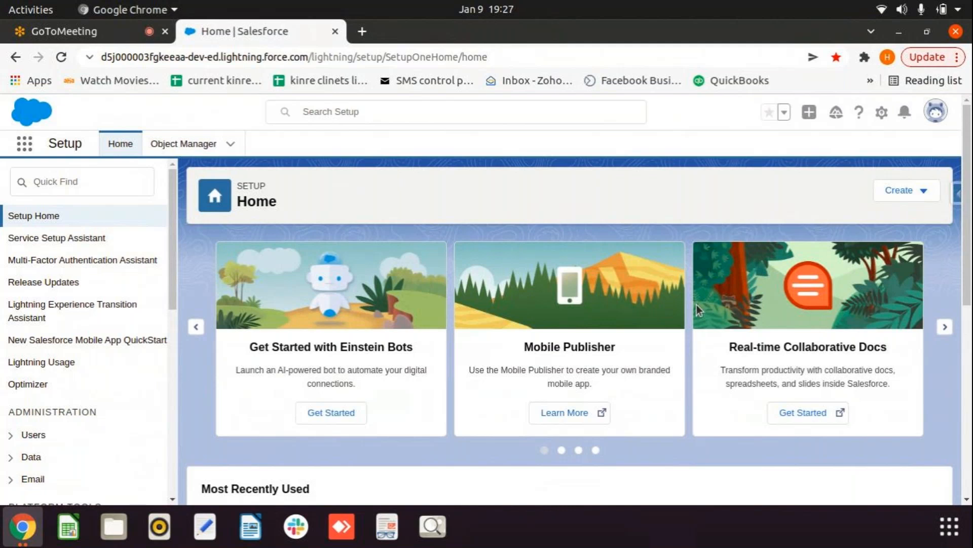
left_click(958, 531)
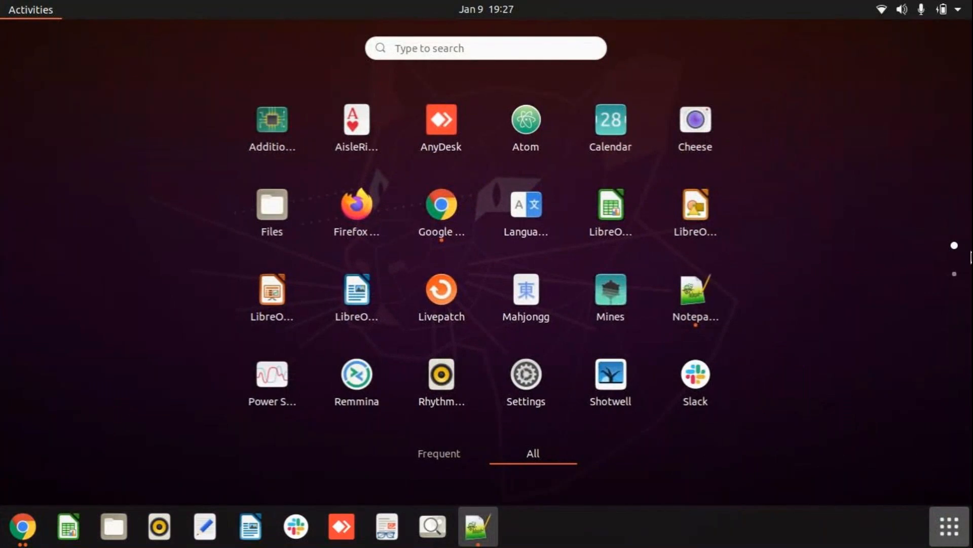
Step: Switch to the Wine configuration window and close the compatibility-layer progress window
left_click(949, 526)
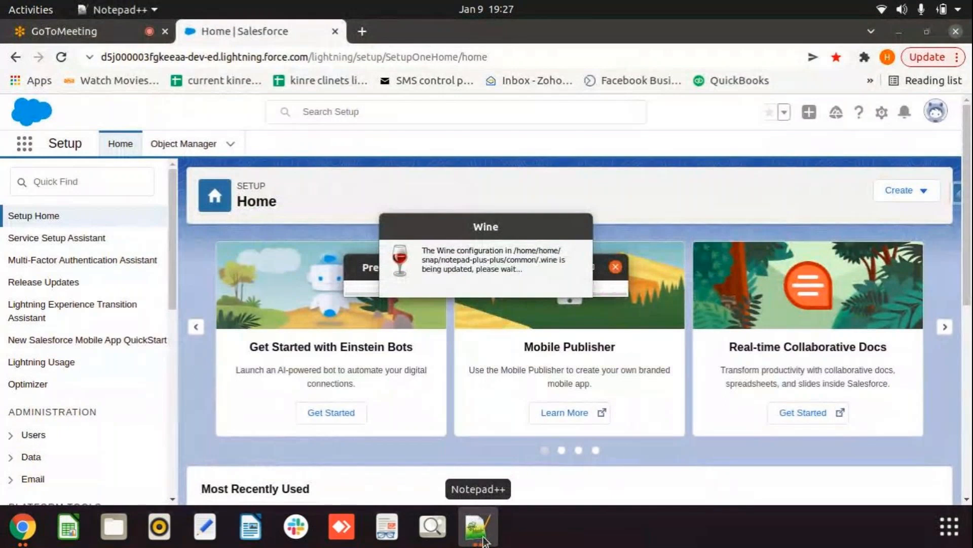
left_click(483, 537)
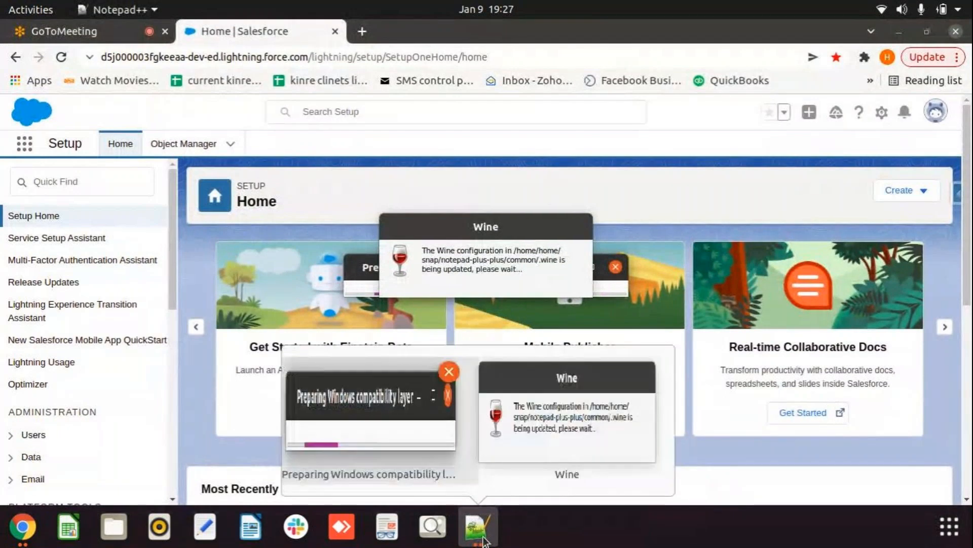
left_click(579, 477)
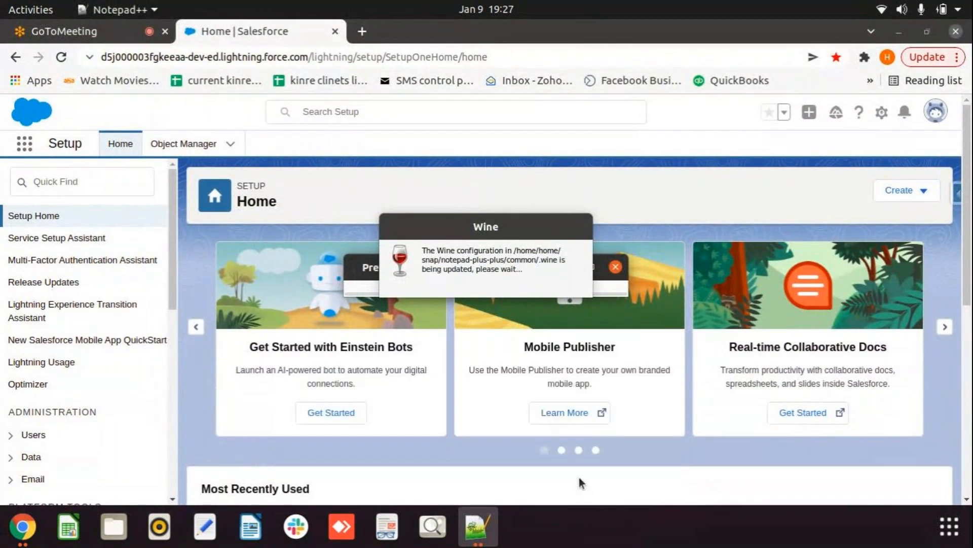
left_click(476, 526)
left_click(450, 372)
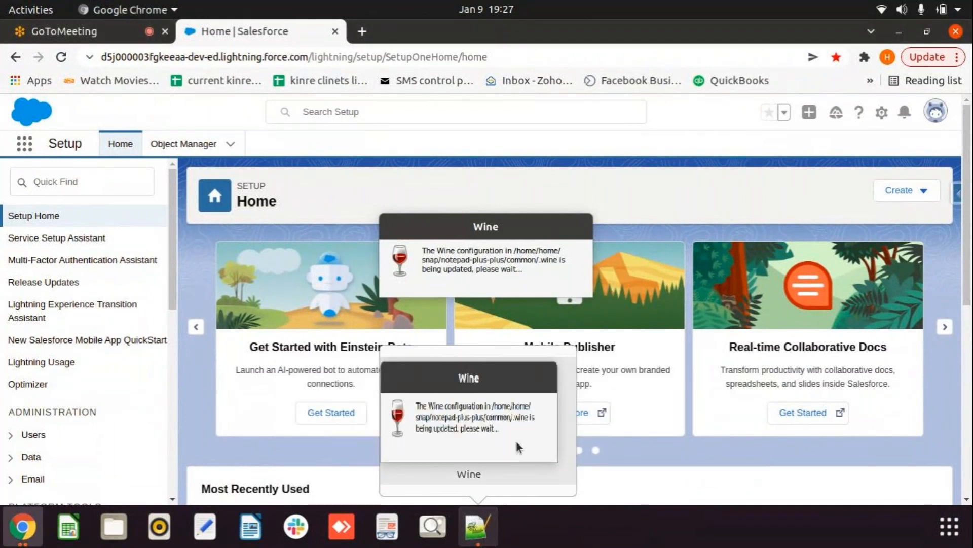
left_click(466, 476)
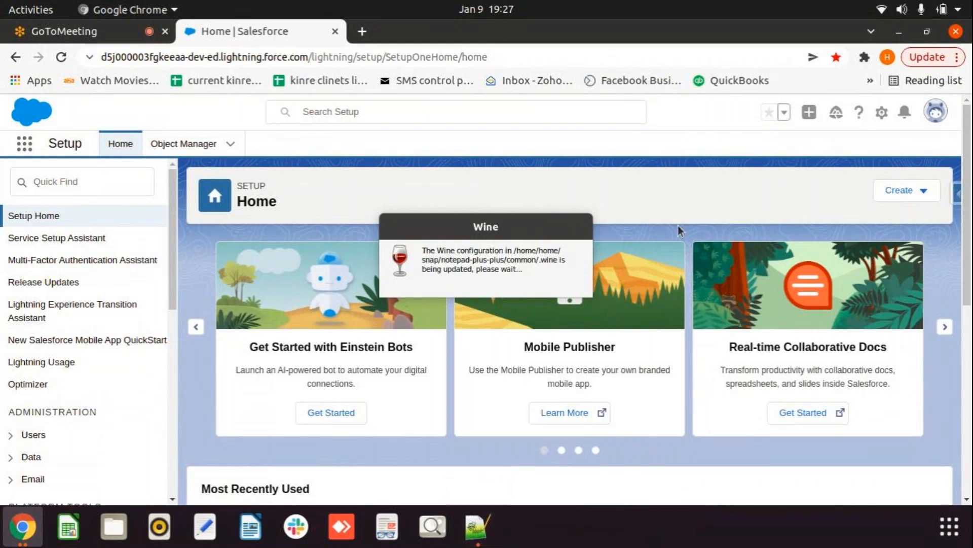
left_click(362, 31)
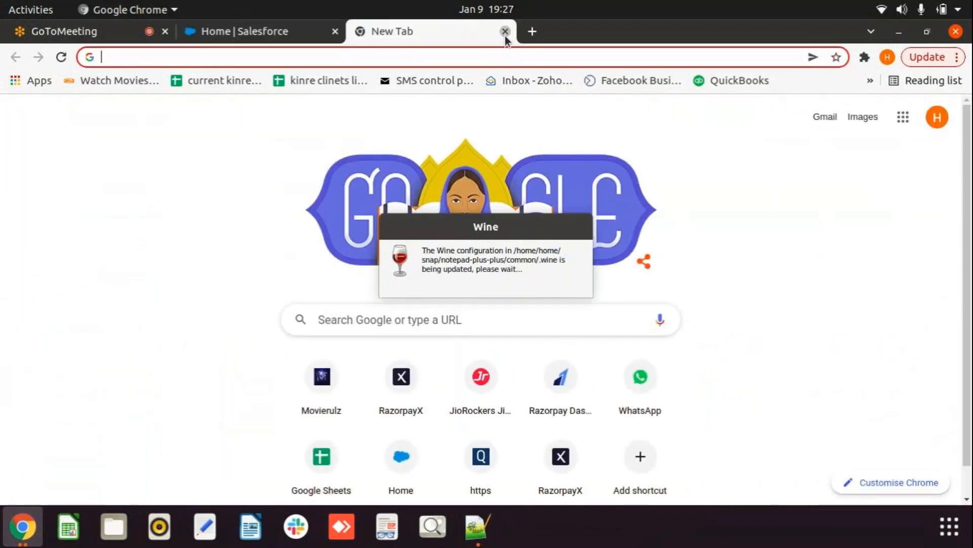
left_click(506, 32)
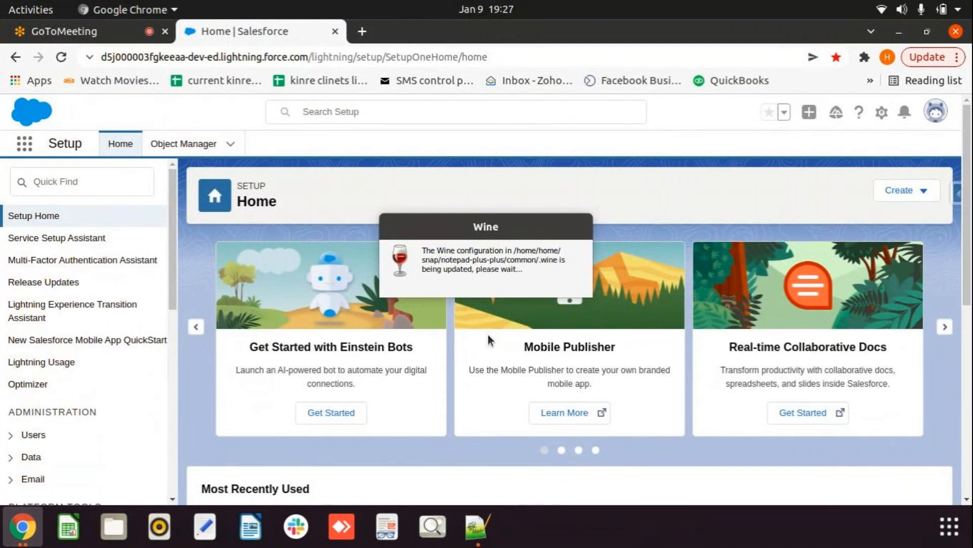
Step: Quit Notepad++ from its dock icon menu, then open a new Notepad++ window
left_click(479, 537)
right_click(479, 537)
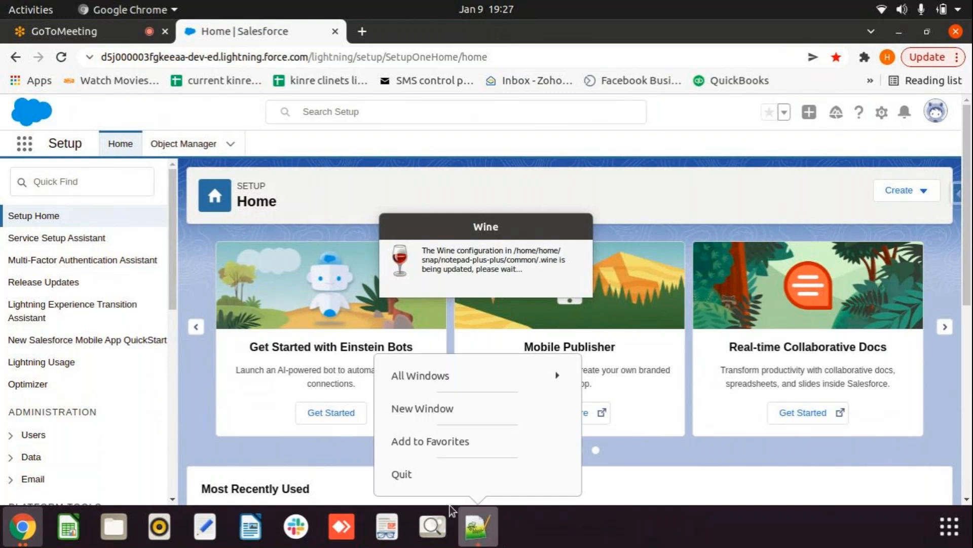
left_click(401, 474)
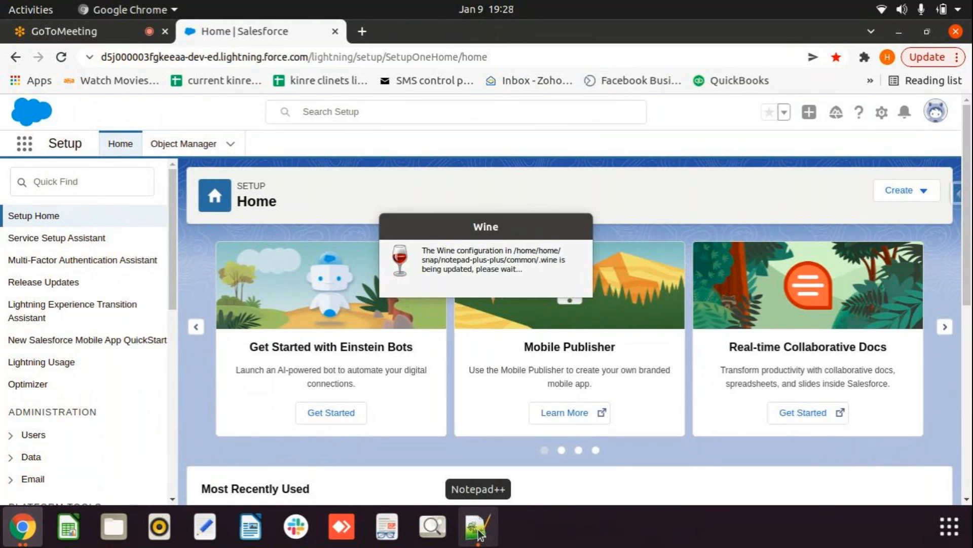
right_click(479, 535)
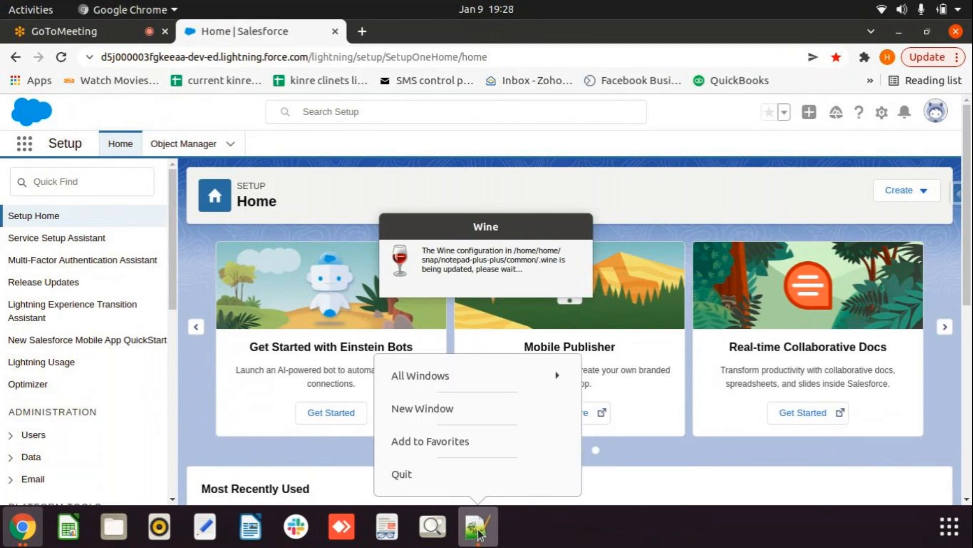
left_click(412, 474)
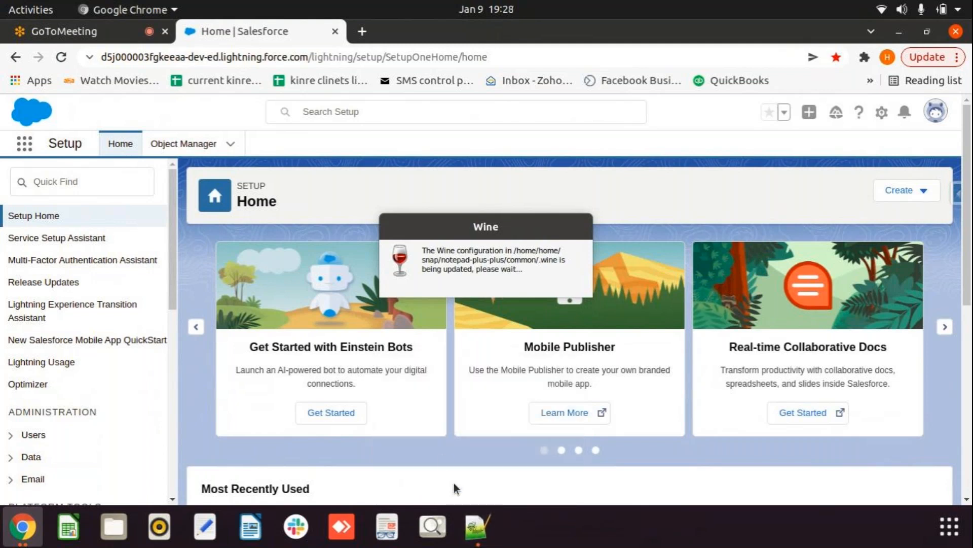
right_click(481, 541)
left_click(433, 416)
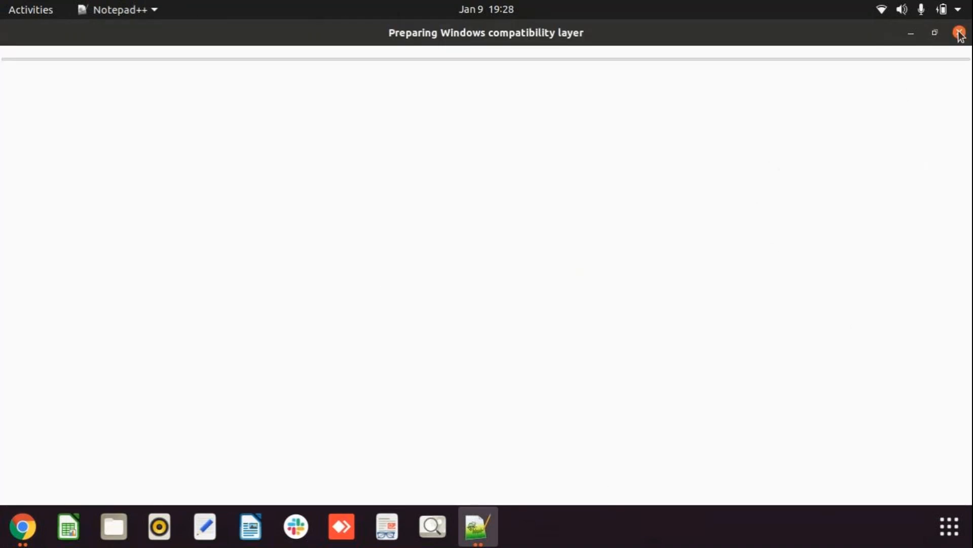
Step: Open a new Notepad++ window from the app menu, then close both compatibility-layer windows
left_click(162, 11)
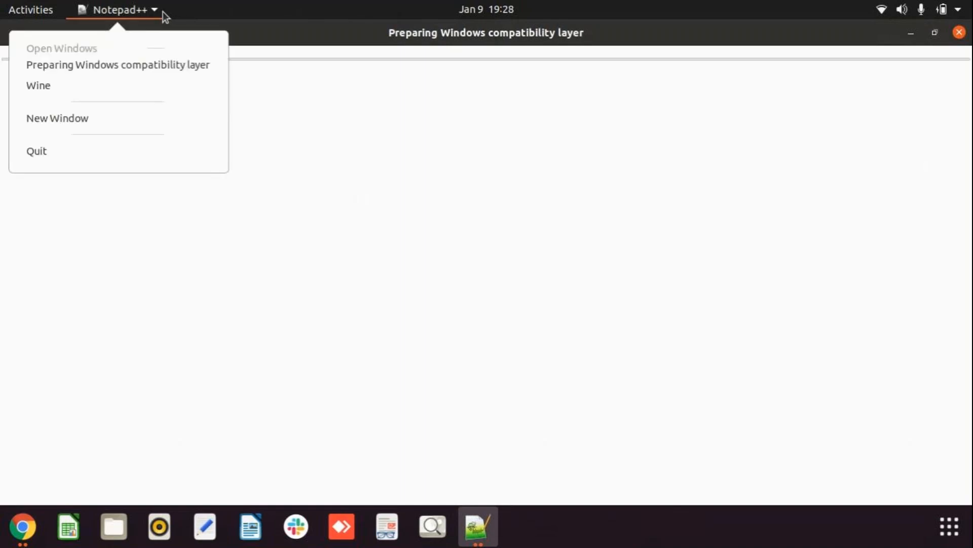
left_click(91, 118)
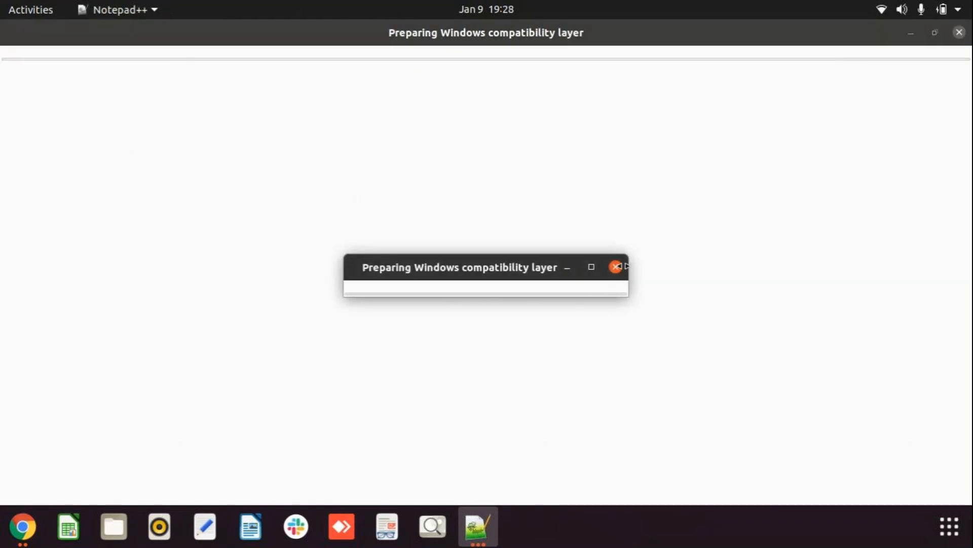
left_click(616, 266)
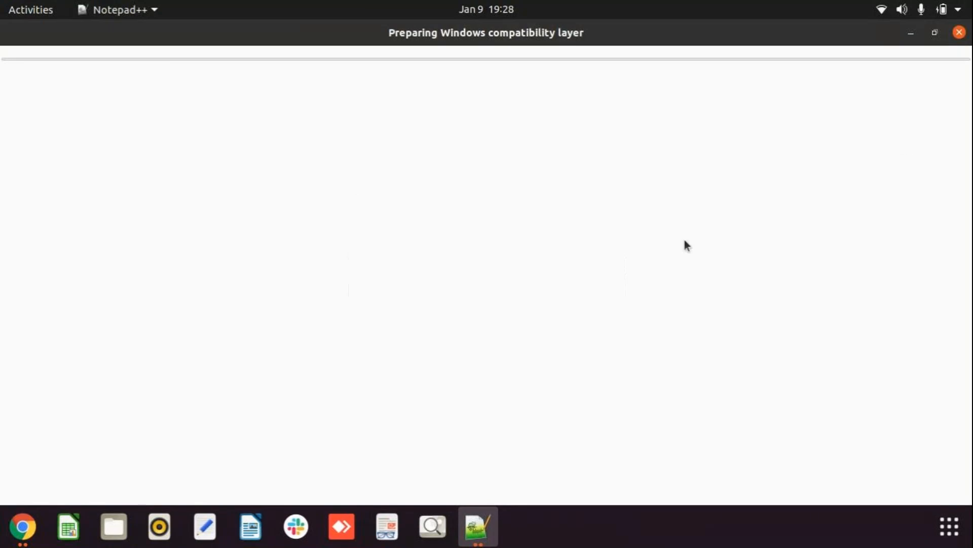
left_click(488, 543)
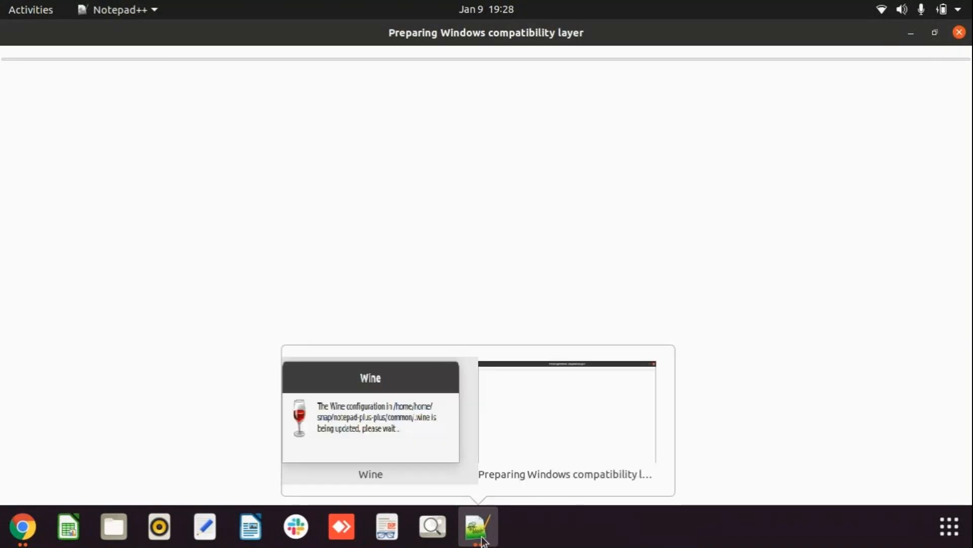
left_click(531, 446)
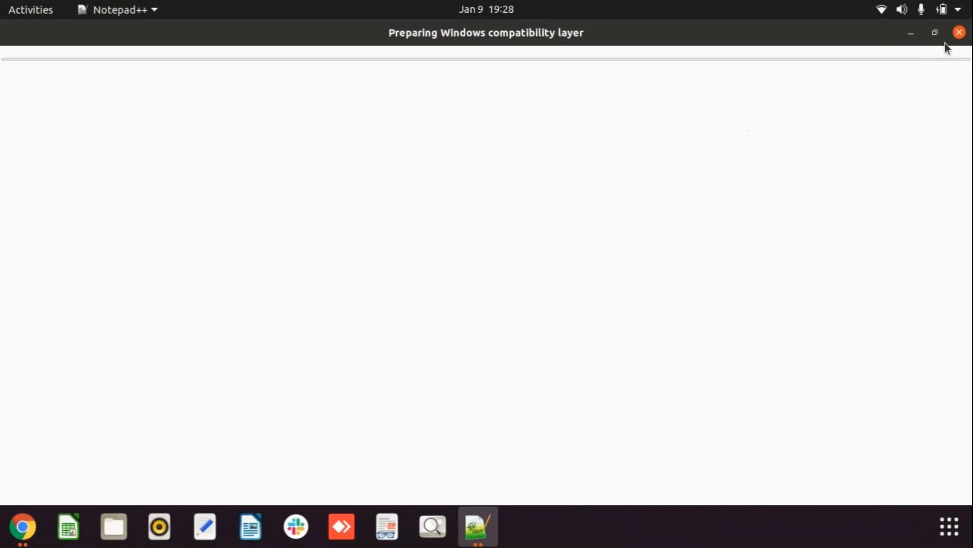
left_click(960, 32)
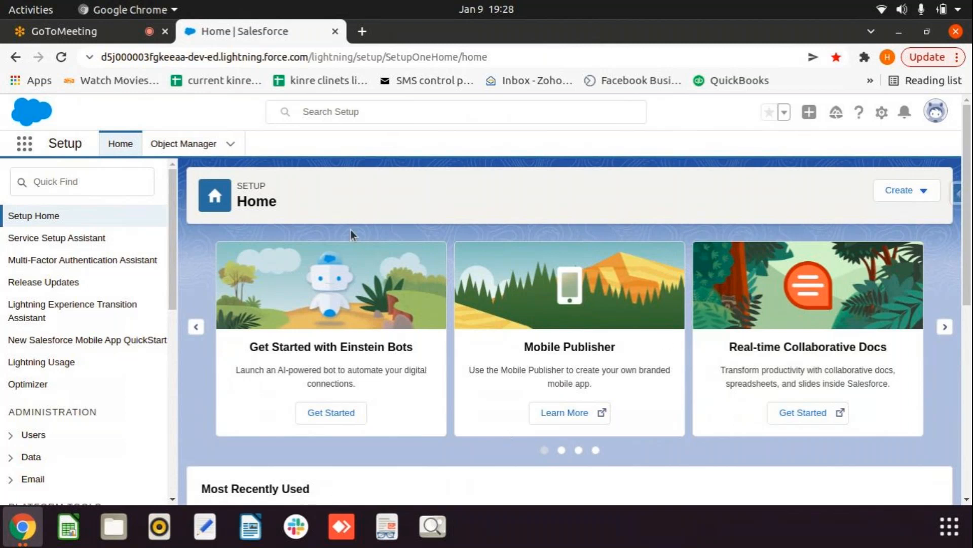
Step: Search Setup for 'users' and open a Standard Platform User's User Detail record
left_click(88, 181)
type("u")
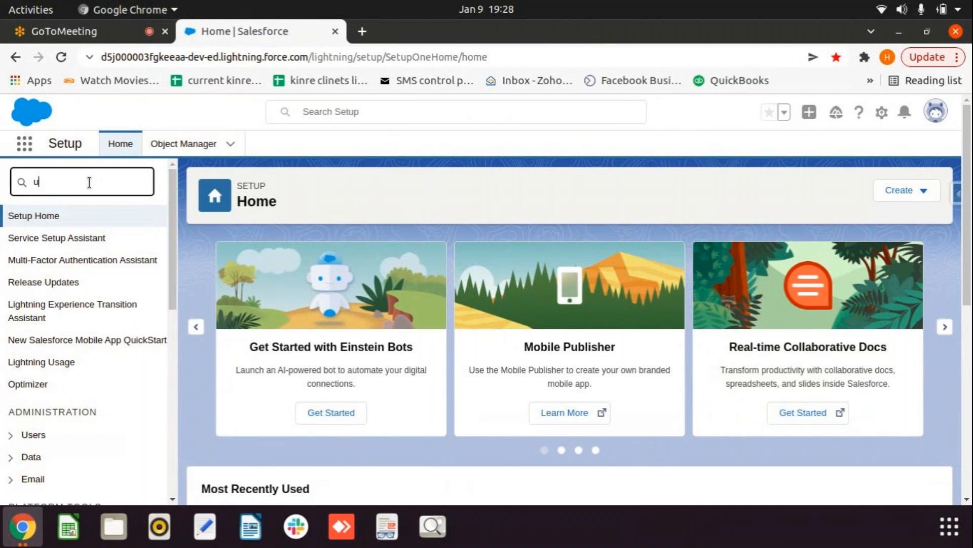
type("sers")
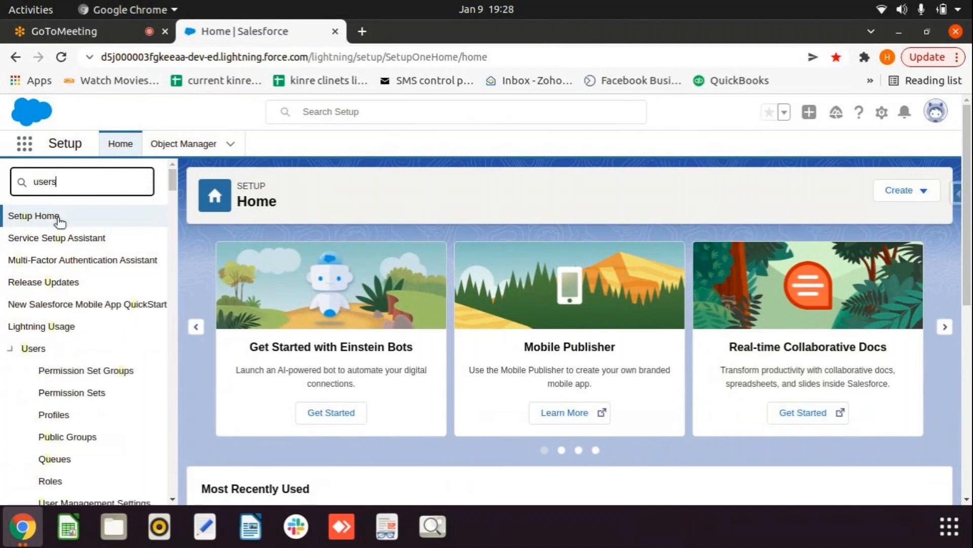
left_click(49, 394)
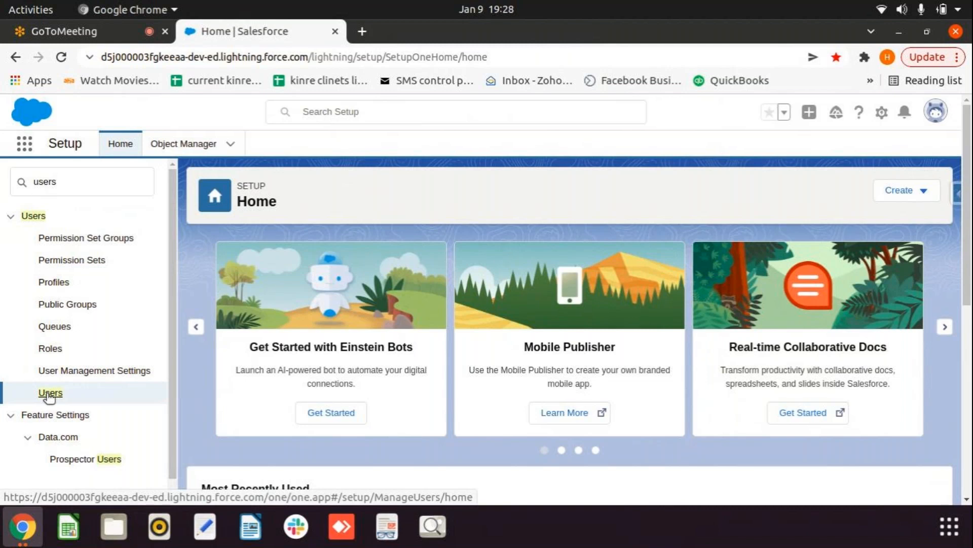
left_click(53, 394)
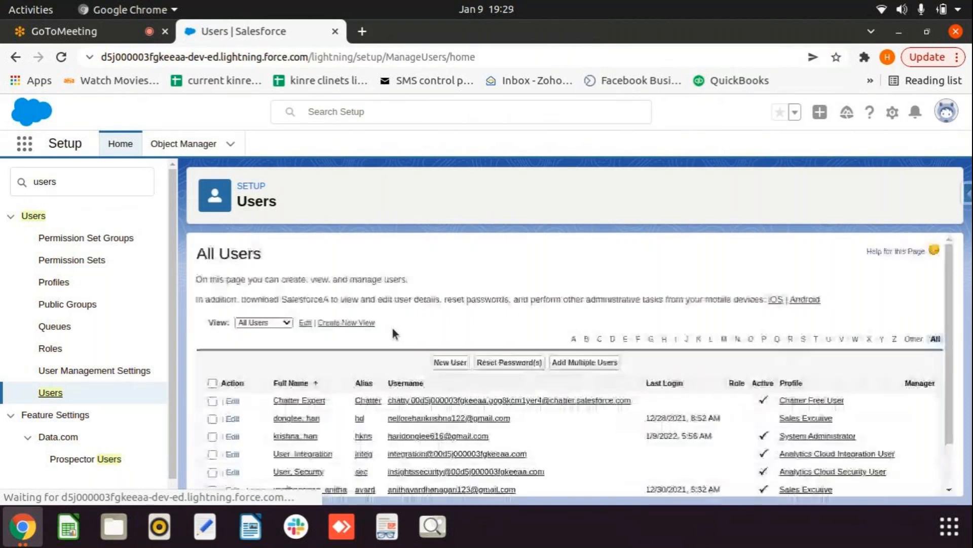
scroll(393, 328, "down", 2)
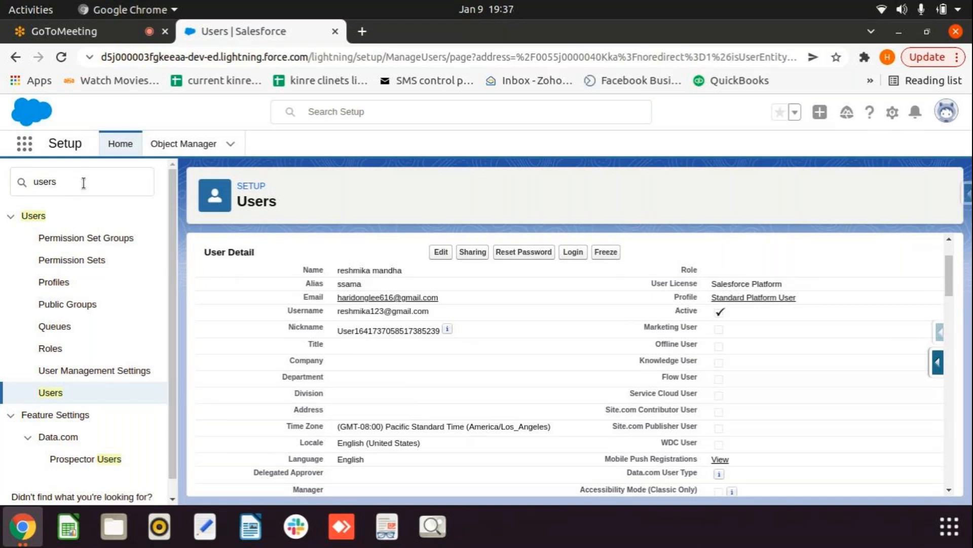
Step: Return to the Users list and switch its view to Active Users
left_click(57, 393)
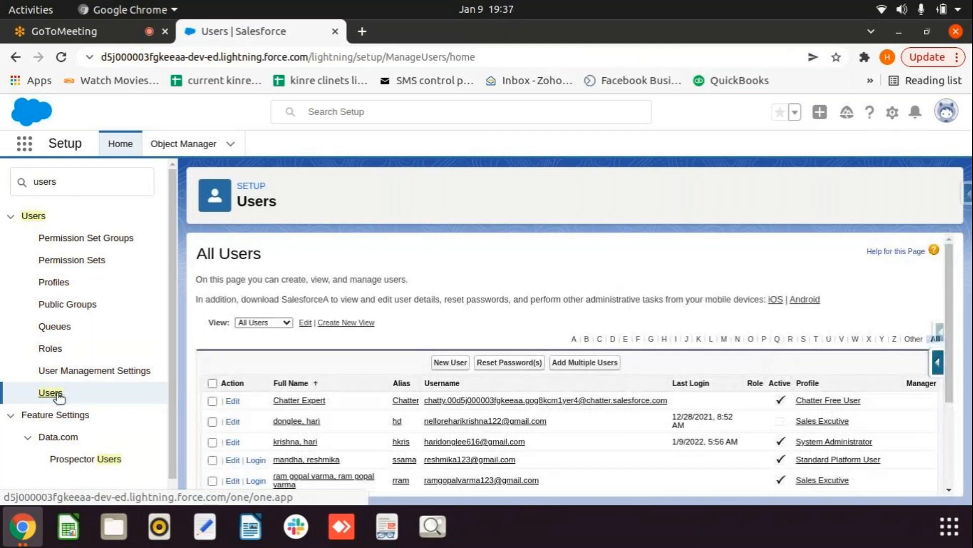
scroll(337, 384, "down", 3)
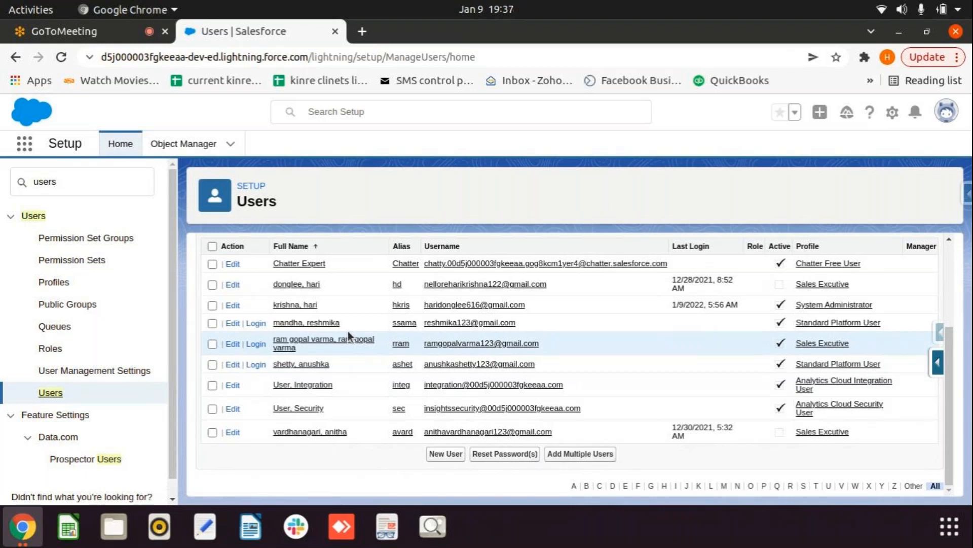
scroll(348, 330, "up", 3)
left_click(251, 284)
left_click(263, 297)
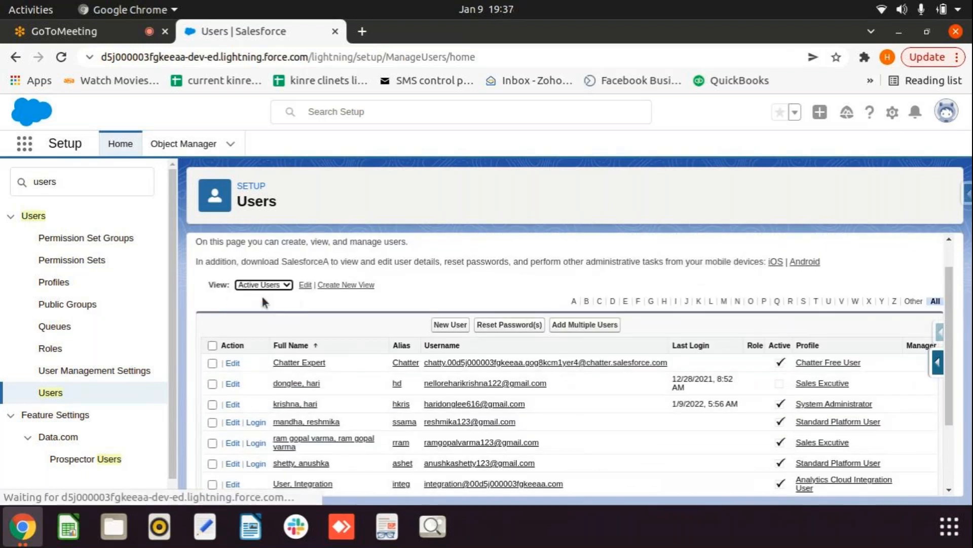
Step: Scroll through the seven active accounts and their profiles in the Active Users list
scroll(385, 315, "down", 3)
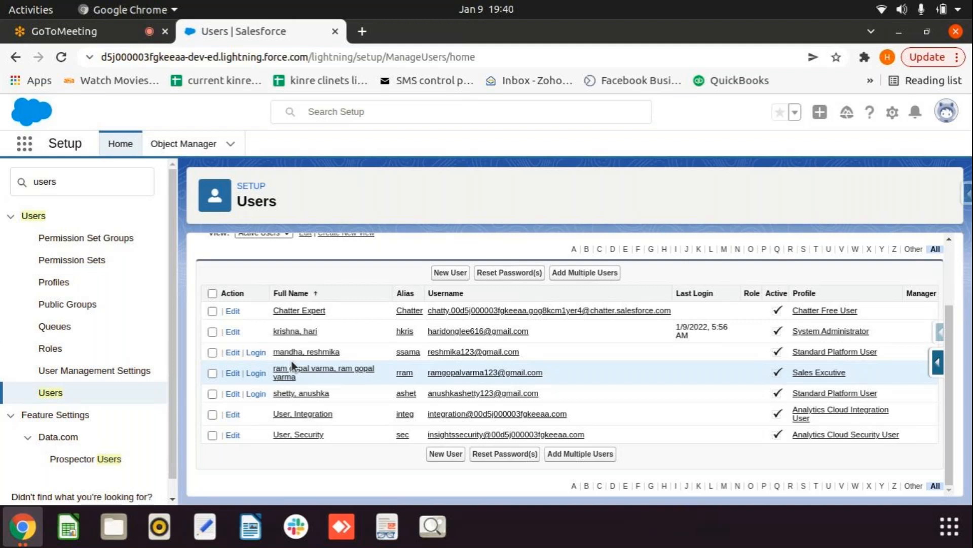
Step: Search Setup Quick Find for 'rol' and open the Roles page
left_click_drag(81, 184, 0, 187)
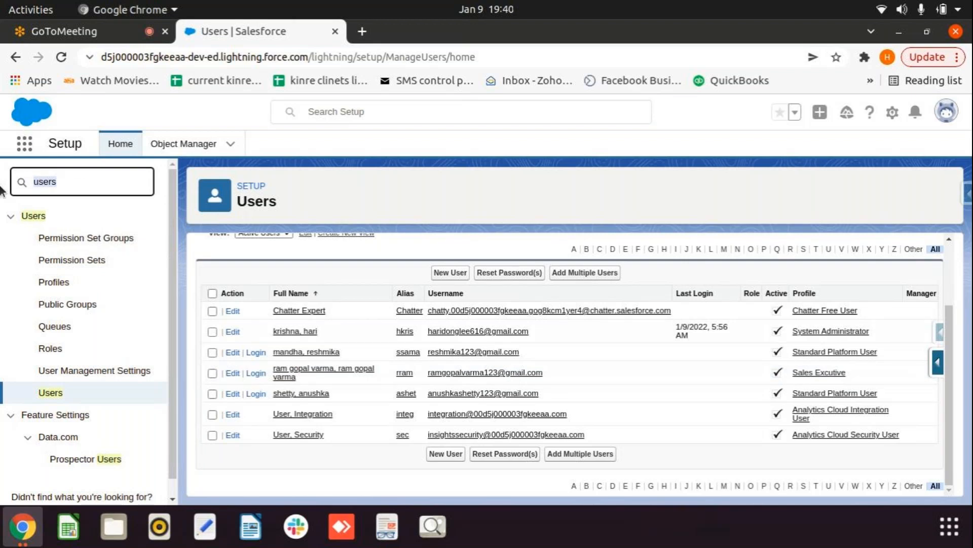
type("roll")
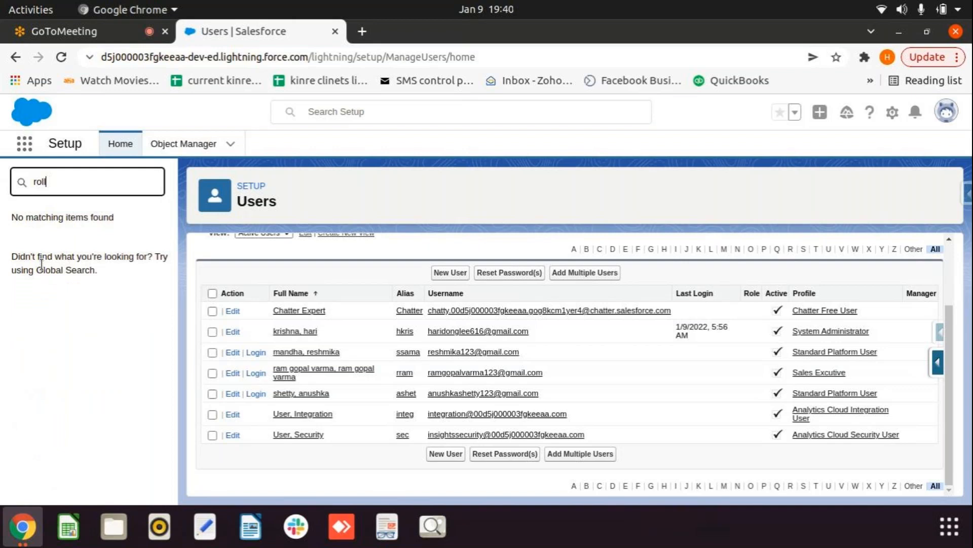
type("s")
key("BackSpace")
key("BackSpace")
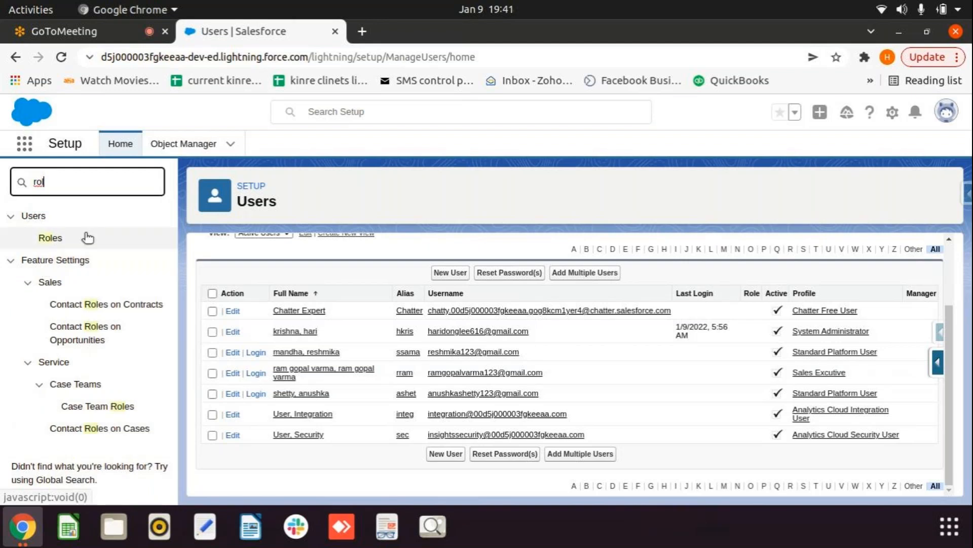
left_click(86, 235)
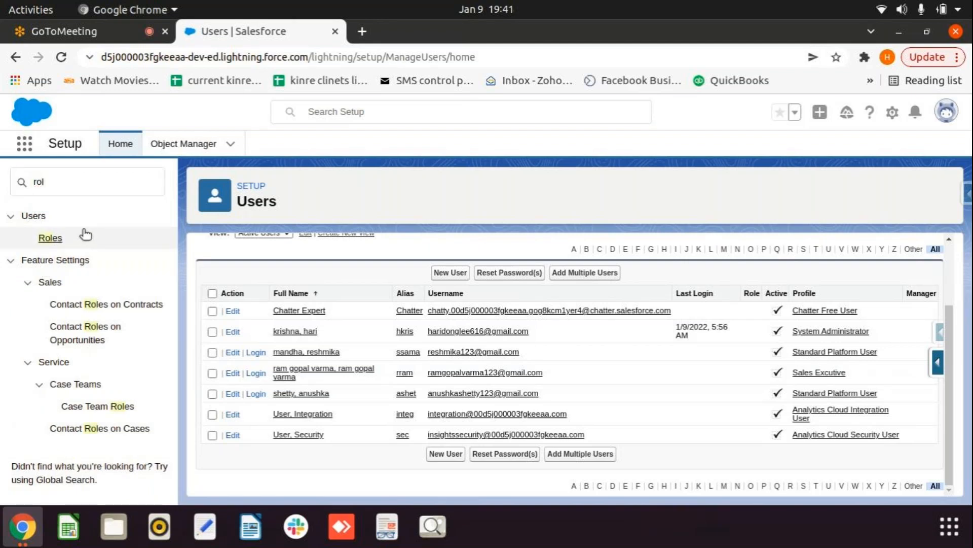
left_click(57, 238)
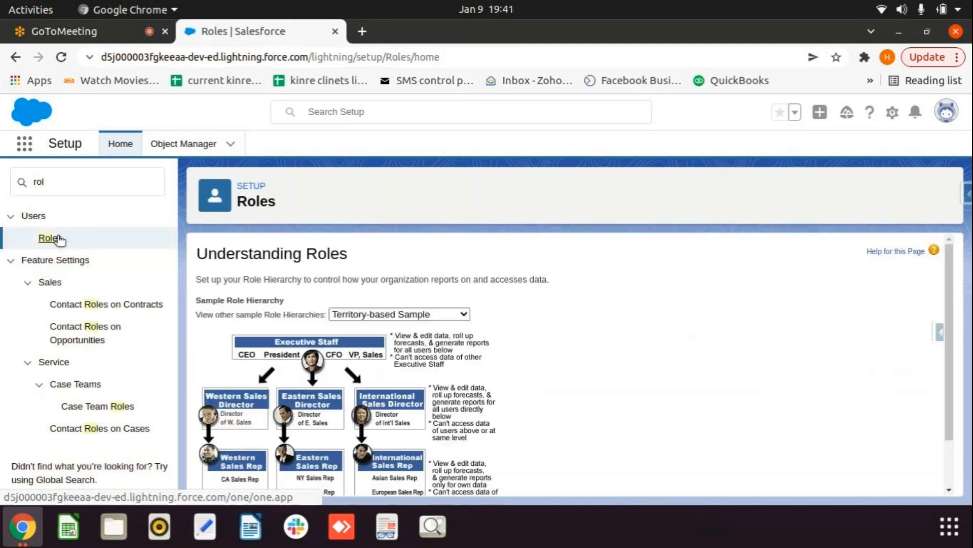
Step: Open Set Up Roles and expand every branch of the role hierarchy tree
scroll(414, 280, "down", 1)
scroll(414, 280, "down", 1)
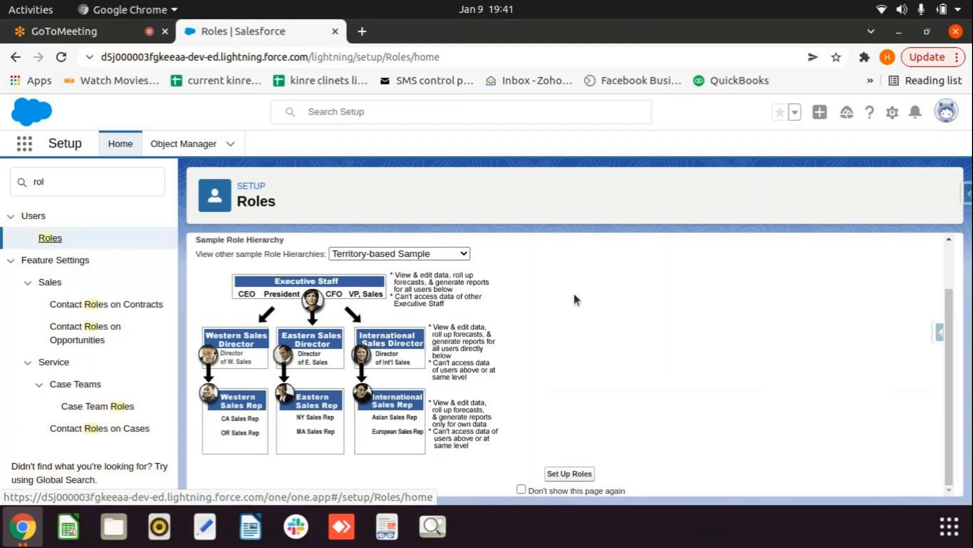
left_click(566, 475)
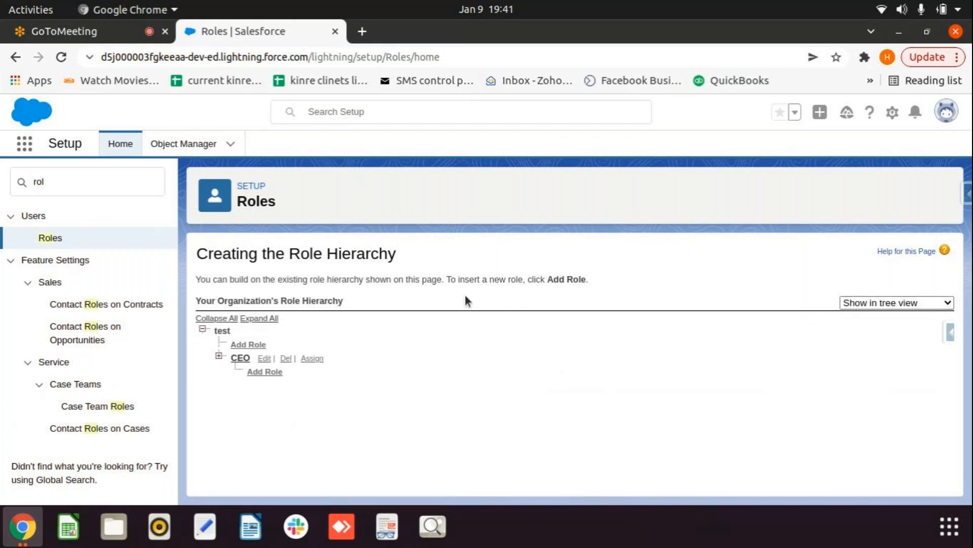
left_click(260, 320)
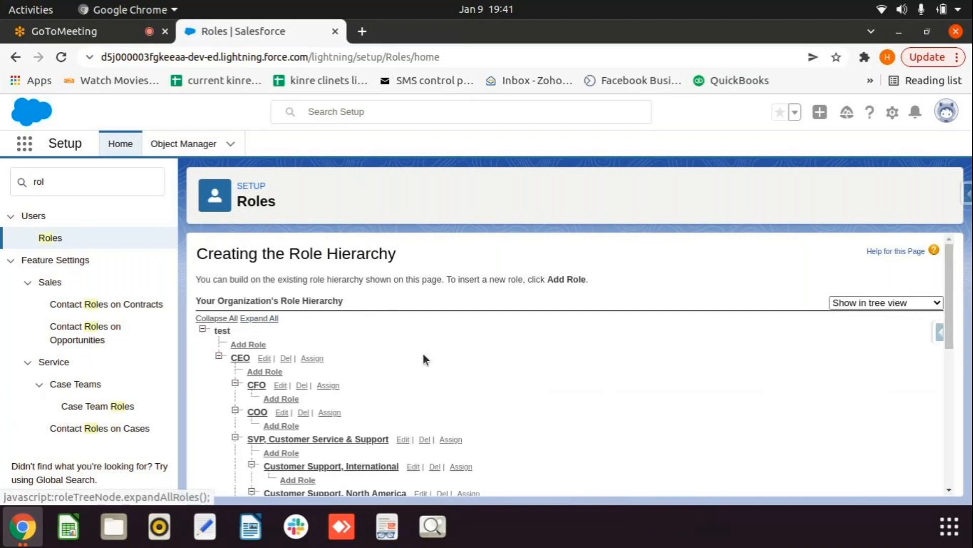
scroll(427, 352, "down", 3)
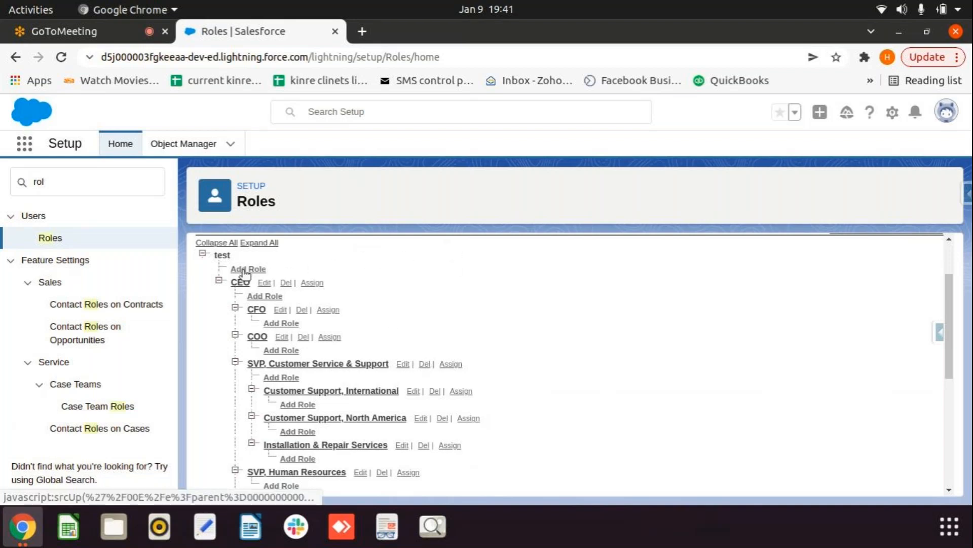
Step: Add a role labelled 'RGV role' (role name RGV_role) reporting to CEO and save it
left_click(270, 299)
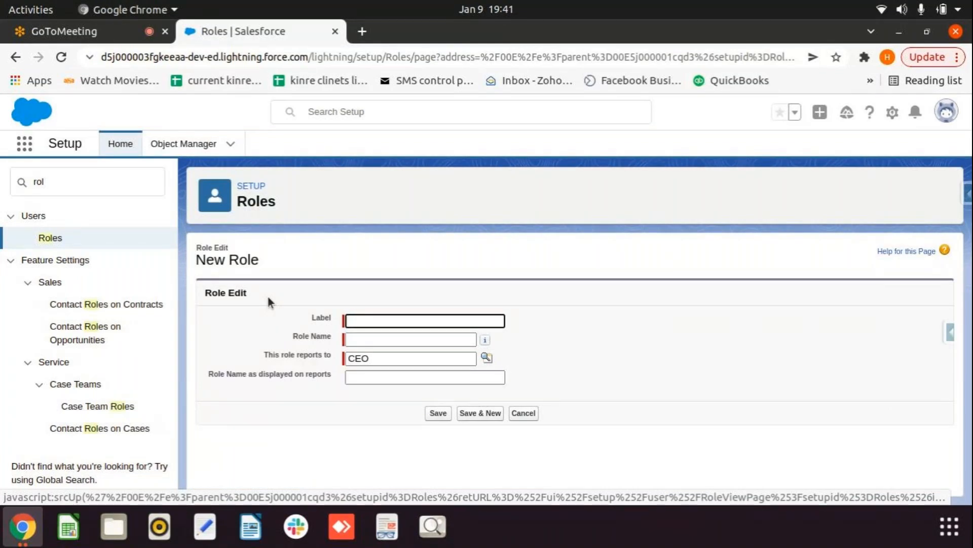
type("RGV role")
left_click(421, 344)
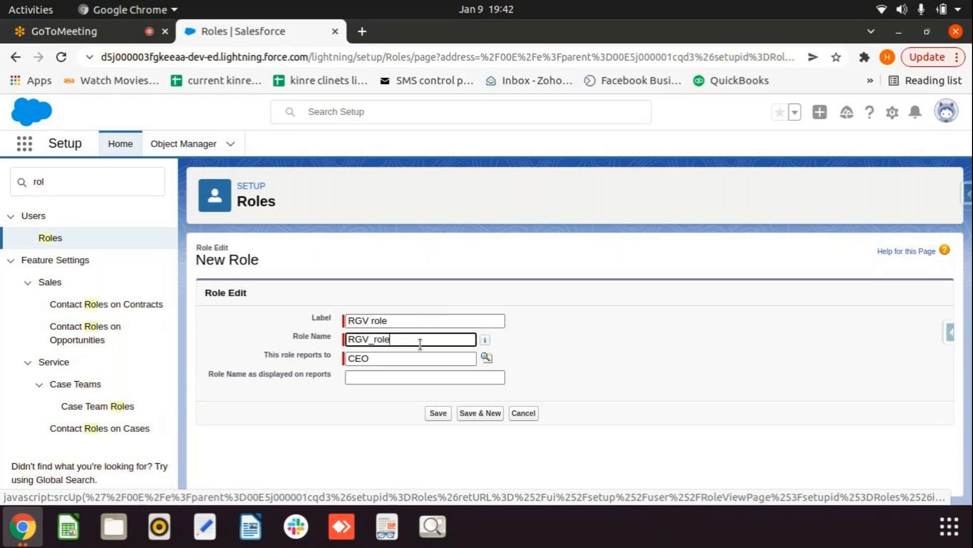
left_click(401, 379)
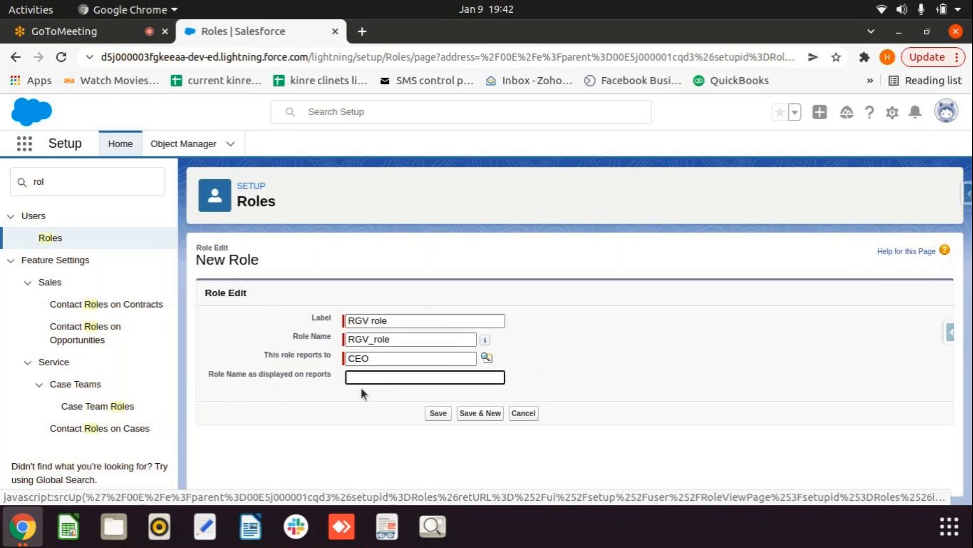
left_click(437, 412)
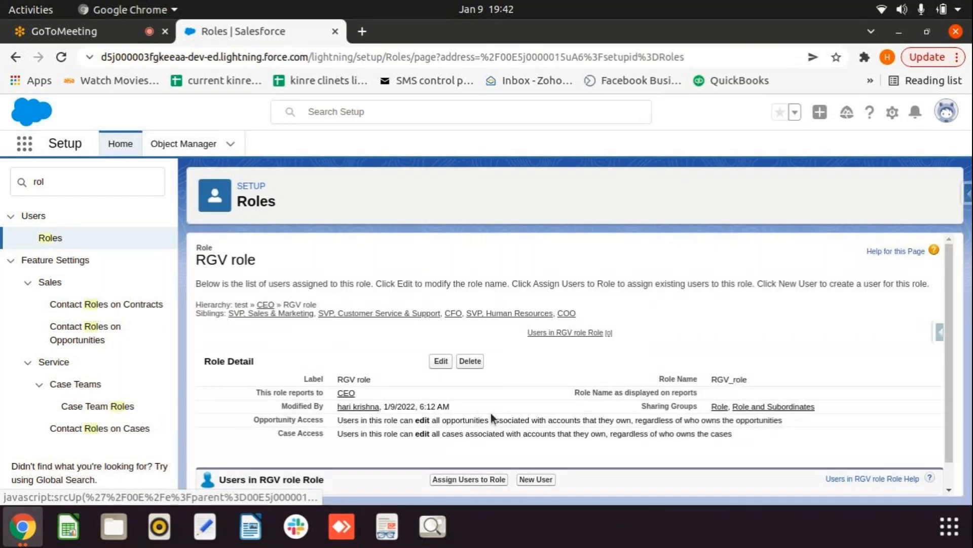
Step: Review RGV role's detail page, which has no users yet, and return to Roles
scroll(491, 413, "down", 1)
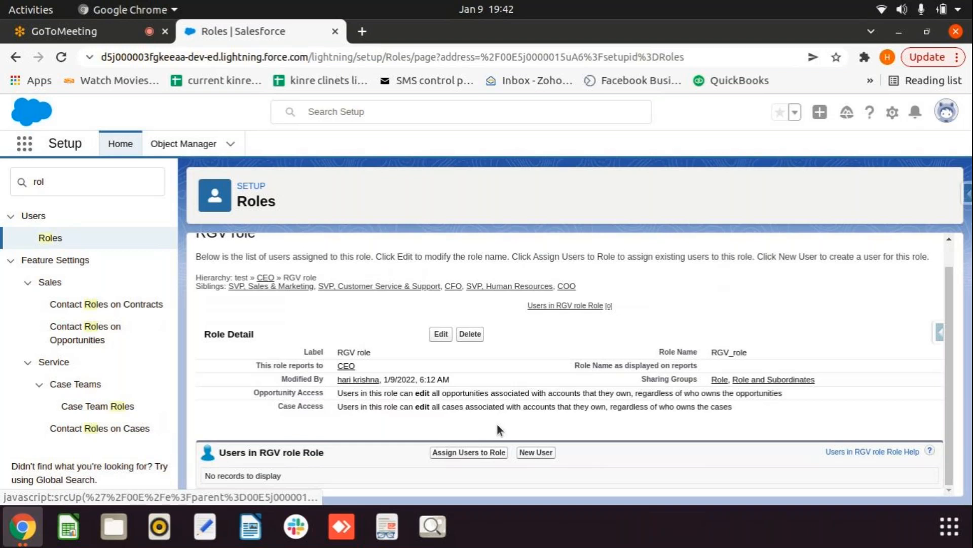
left_click(48, 238)
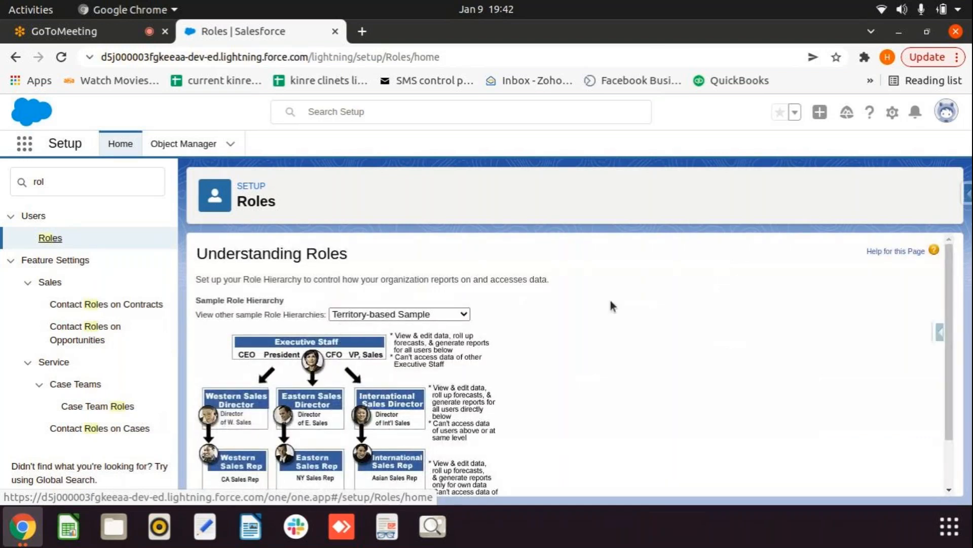
Step: Reopen the role hierarchy tree and scroll to find RGV role beneath CEO
scroll(518, 477, "down", 2)
left_click(569, 473)
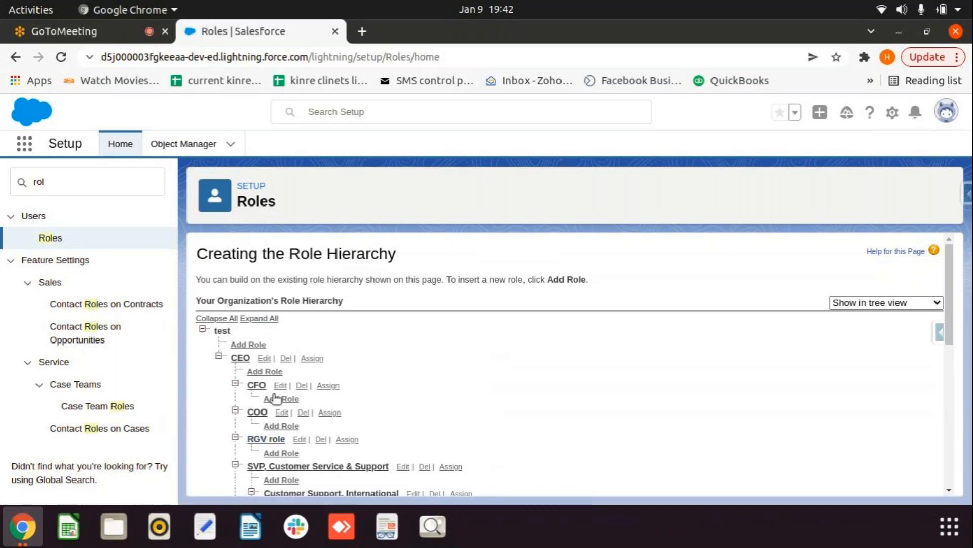
scroll(276, 439, "down", 2)
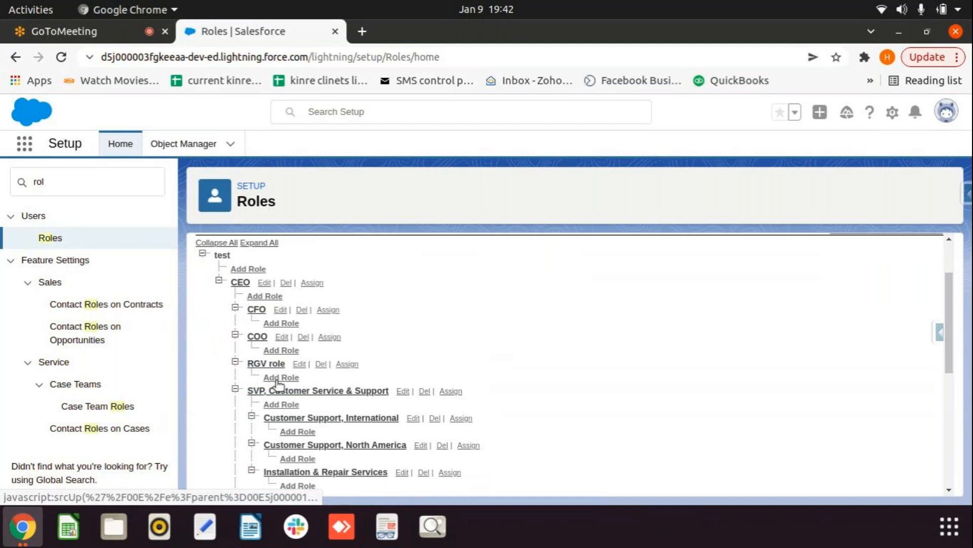
scroll(278, 382, "down", 1)
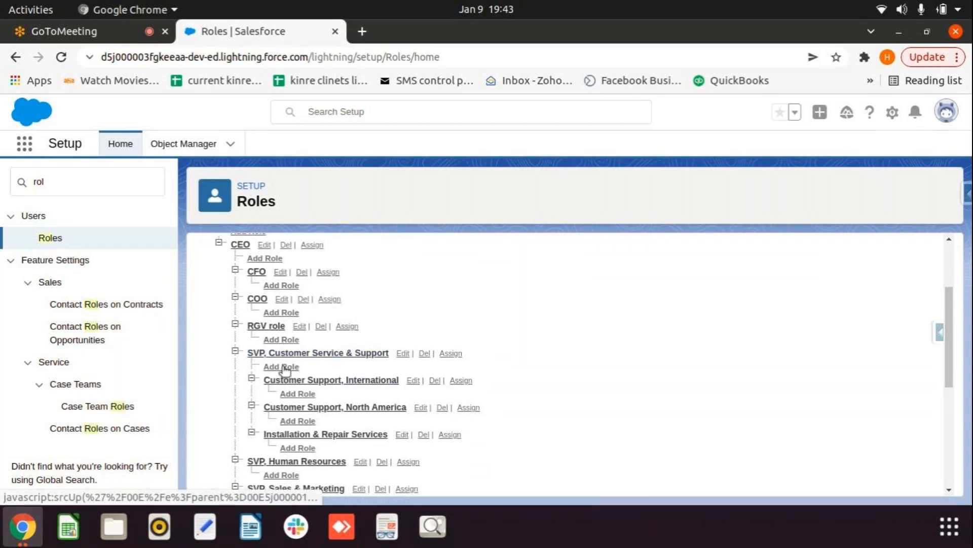
Step: Add a role named after a user, reporting to RGV role, with auto-filled role name
left_click(281, 339)
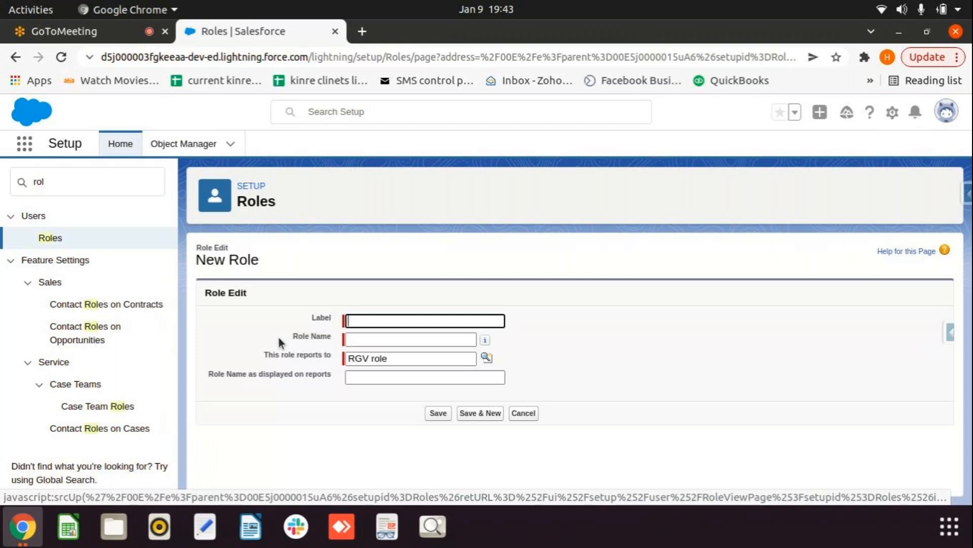
type("anushka role")
left_click(656, 348)
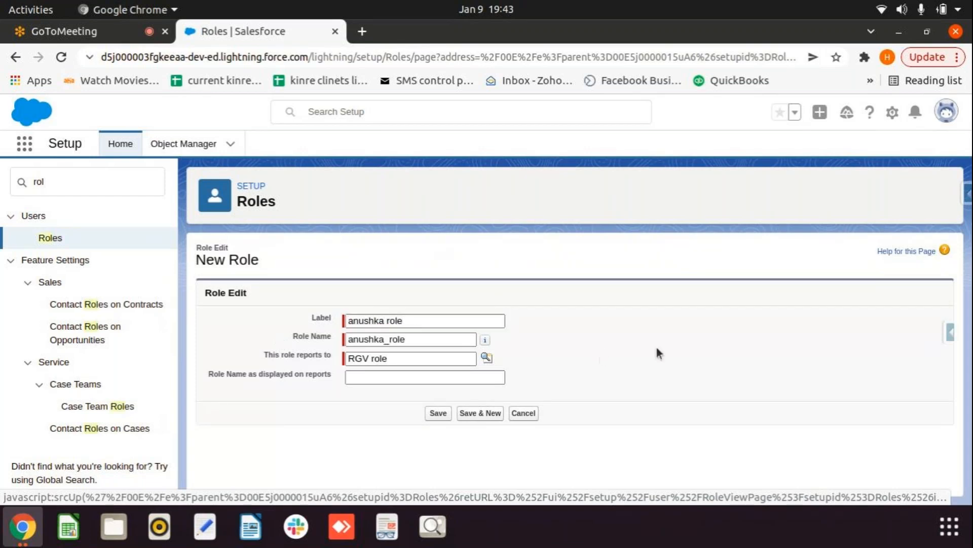
left_click(438, 415)
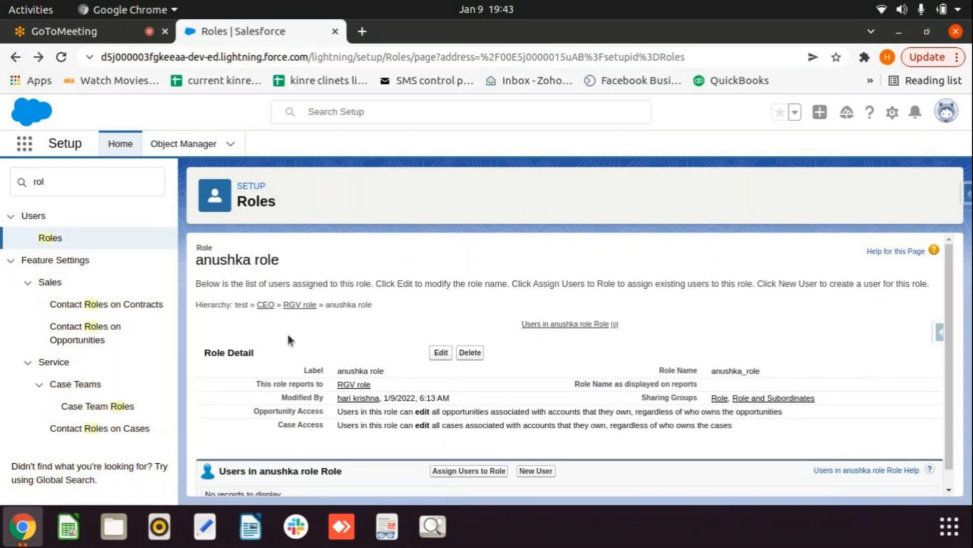
Step: Go back from the saved role's detail page to the Roles overview
left_click(13, 60)
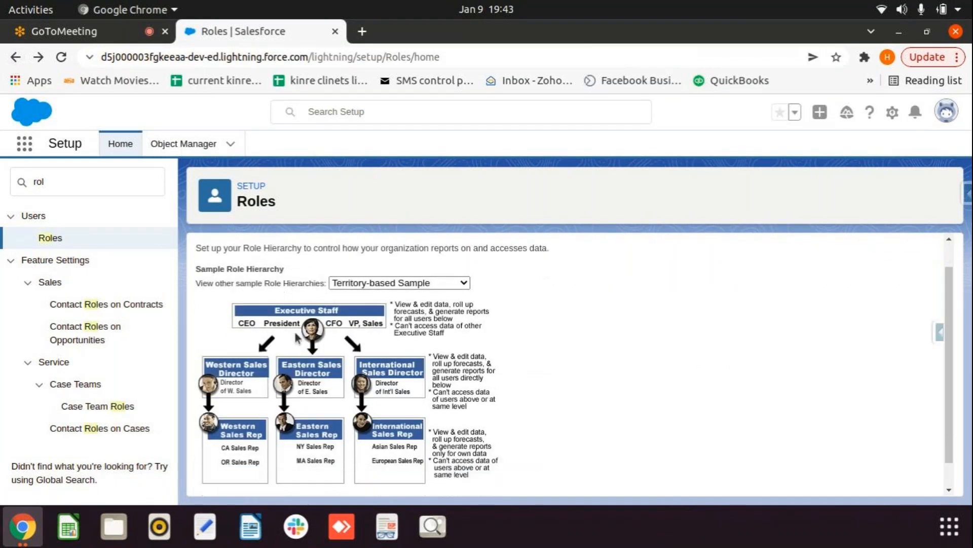
Step: Create 'reshmika role' reporting to RGV role, fixing the label's misspelling, and save it
scroll(422, 337, "down", 2)
left_click(573, 474)
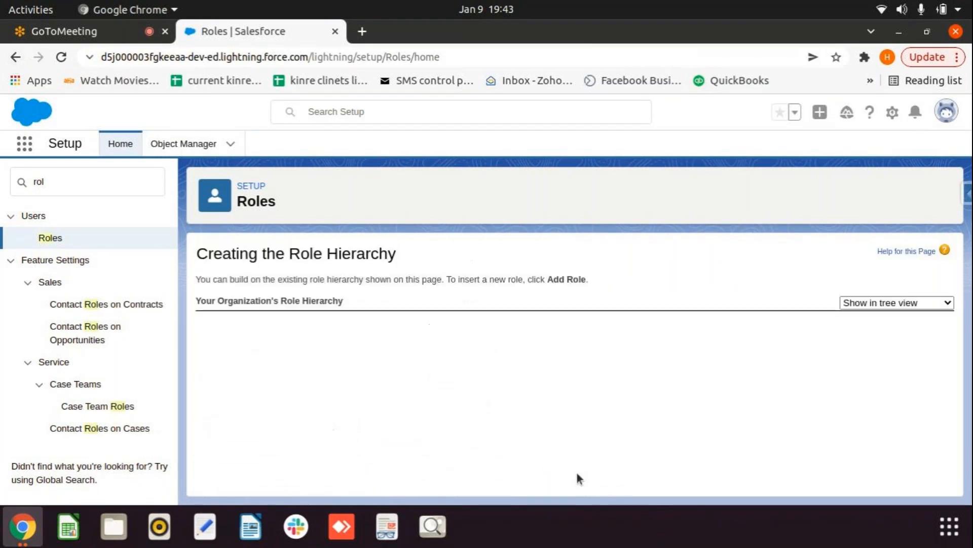
scroll(371, 408, "down", 3)
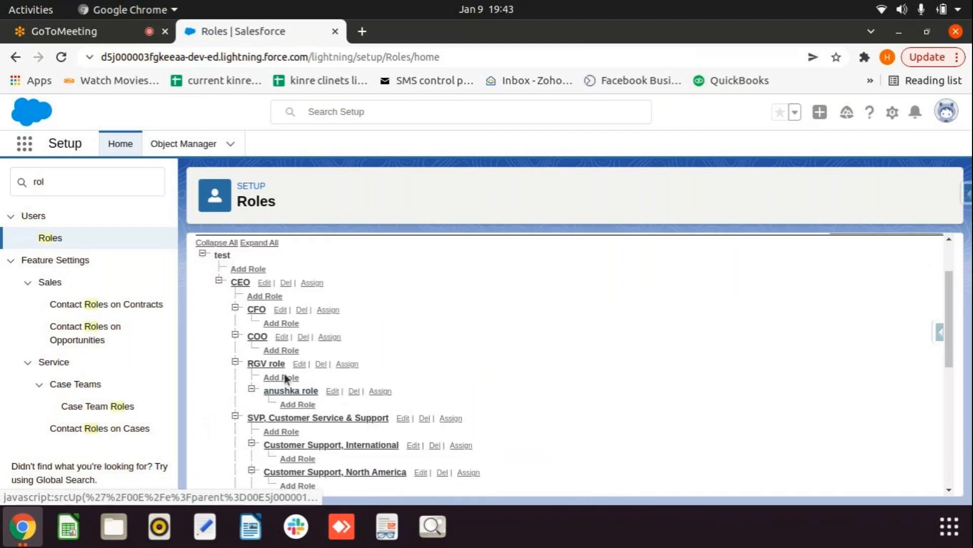
left_click(284, 376)
left_click(374, 321)
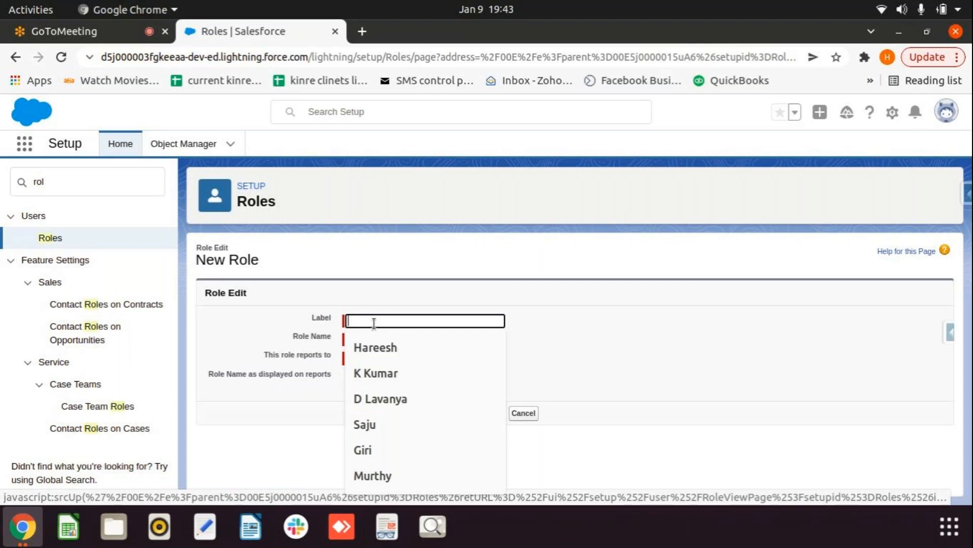
type("reshi")
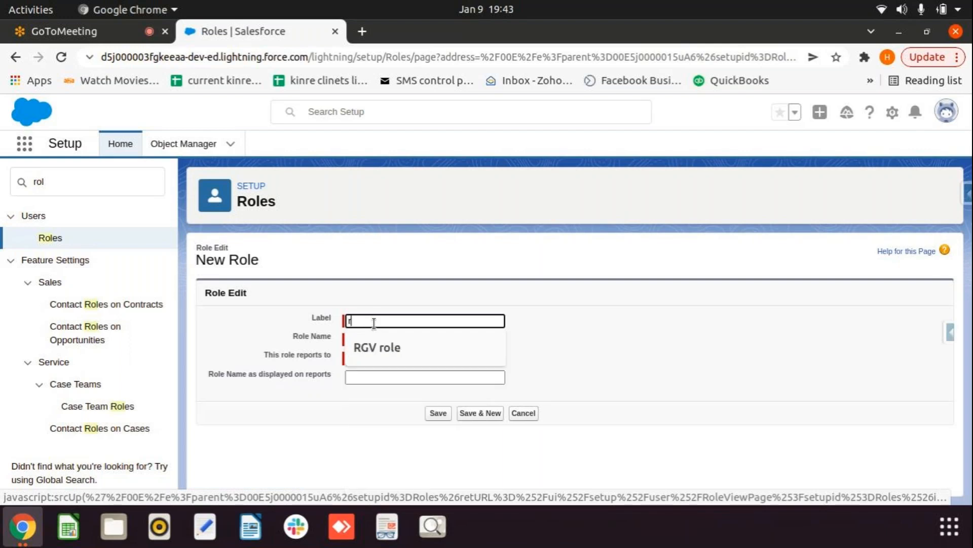
type("ka")
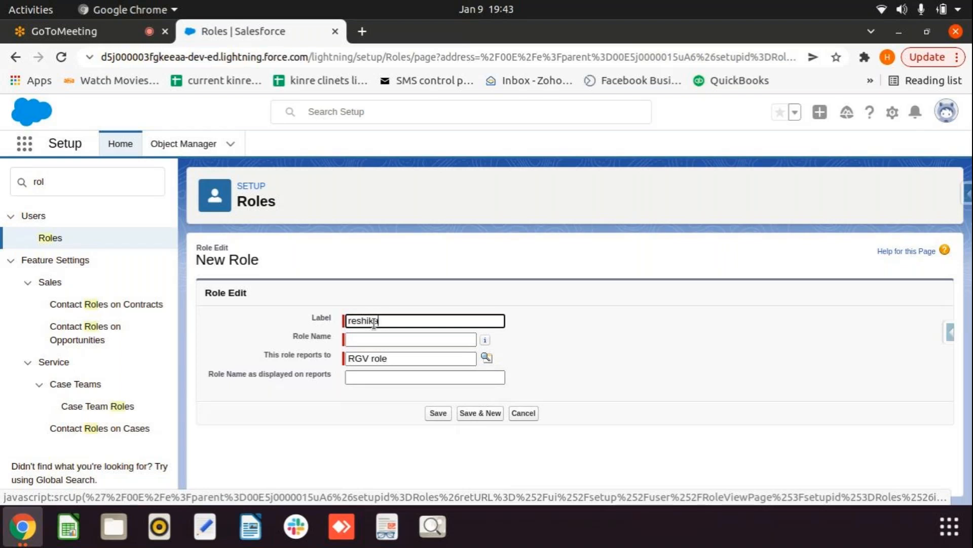
type(" role")
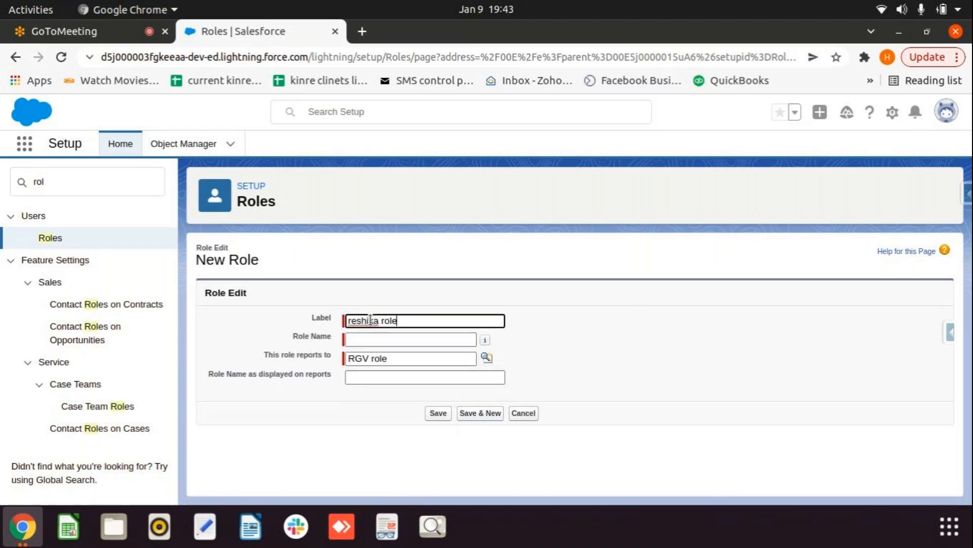
left_click(366, 321)
type("m")
left_click(597, 335)
left_click(435, 414)
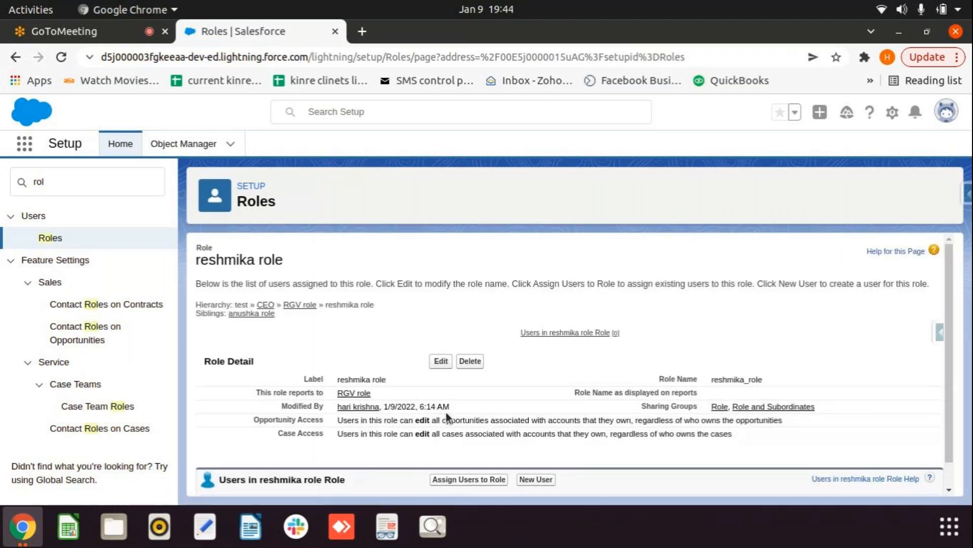
Step: Leave the reshmika role detail page and go back to the Roles overview page
scroll(446, 412, "down", 1)
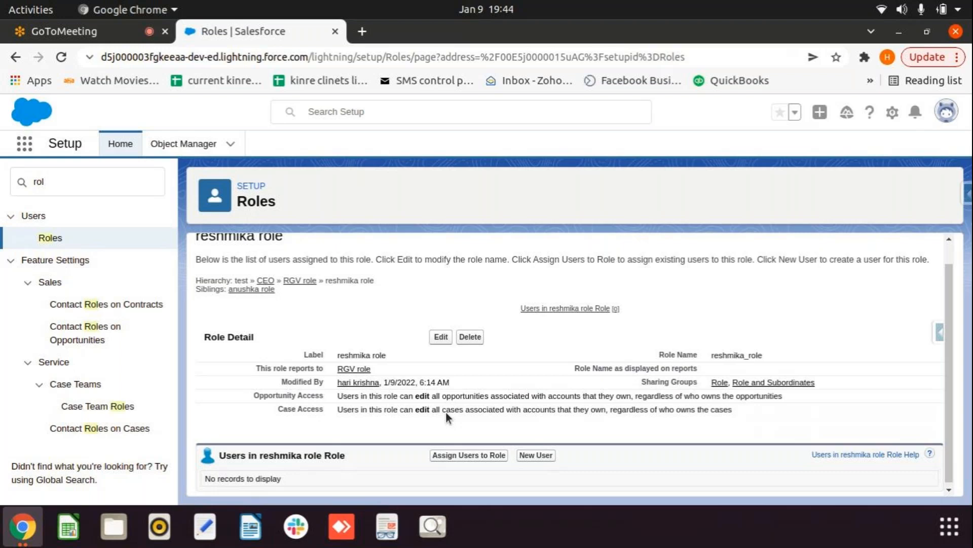
left_click(50, 237)
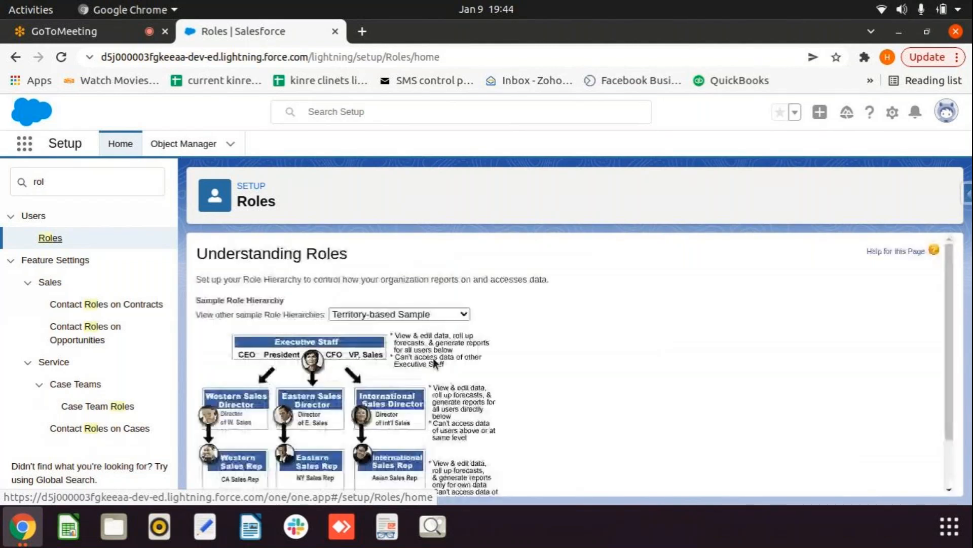
Step: Bring up the role hierarchy tree showing anushka role and reshmika role under RGV role
scroll(572, 429, "down", 2)
left_click(569, 473)
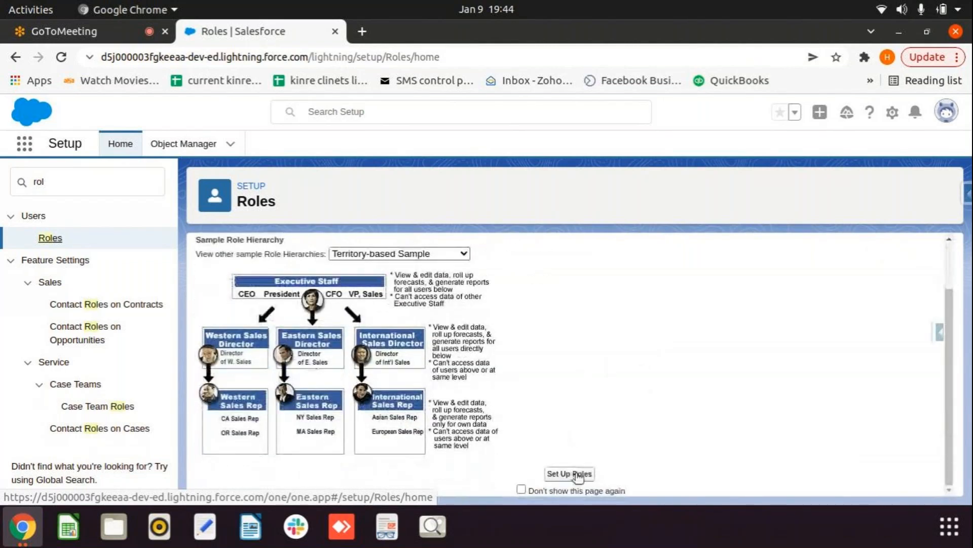
scroll(371, 399, "down", 4)
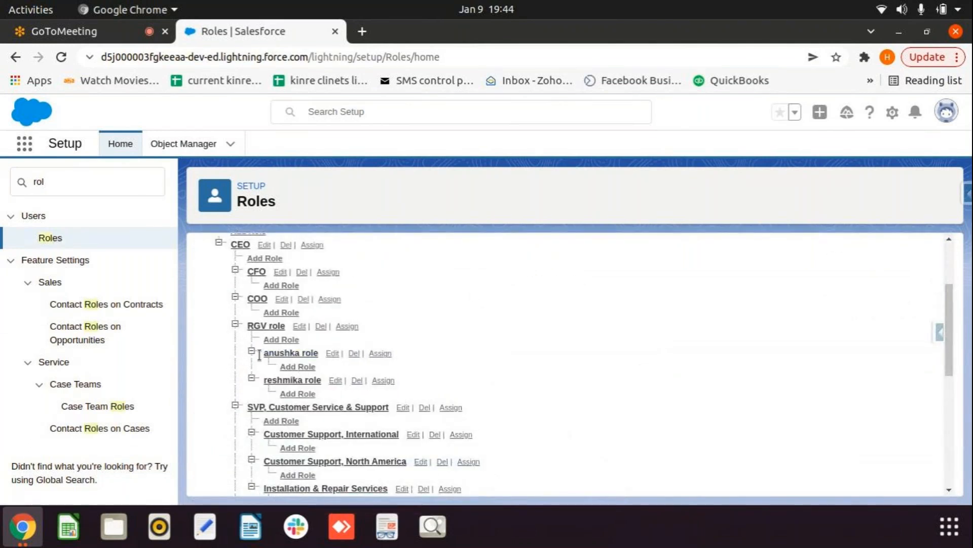
left_click(248, 186)
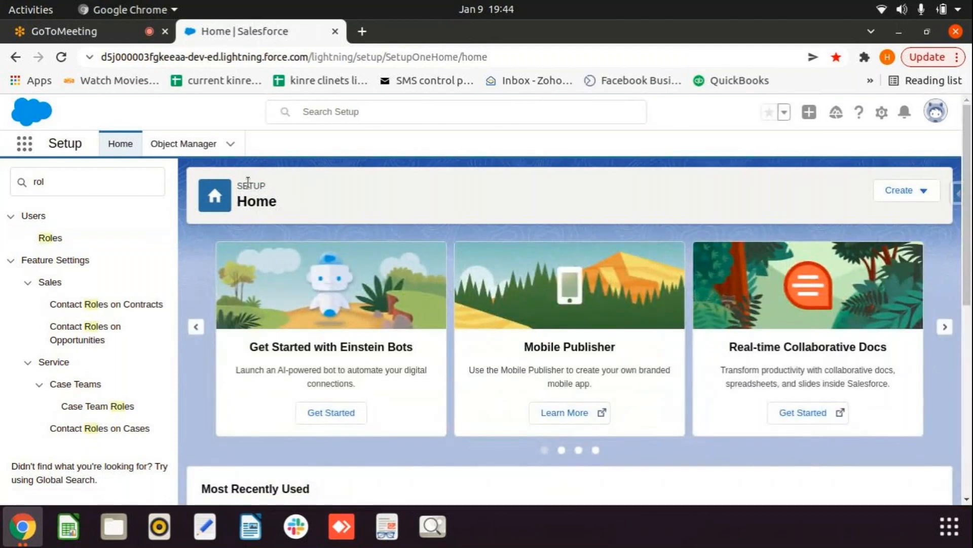
left_click(51, 239)
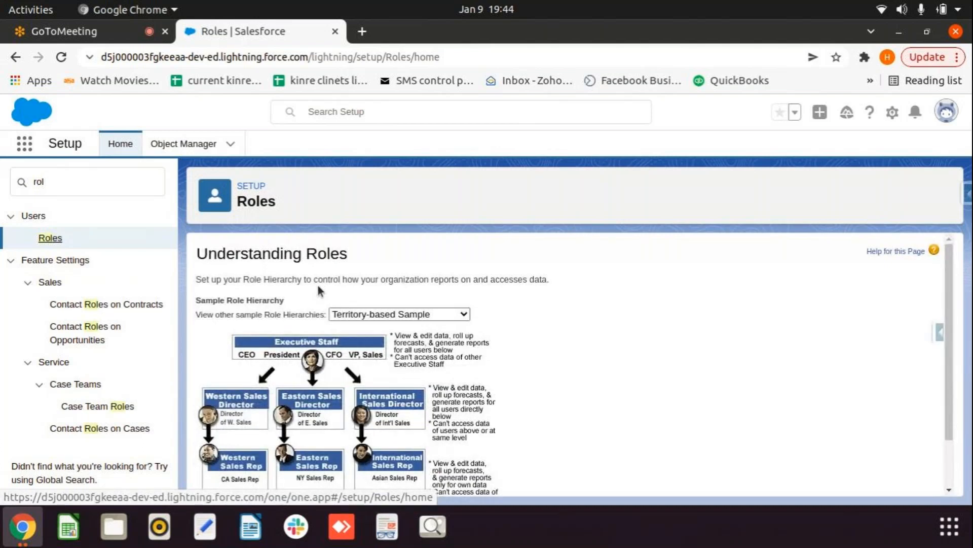
scroll(502, 352, "down", 3)
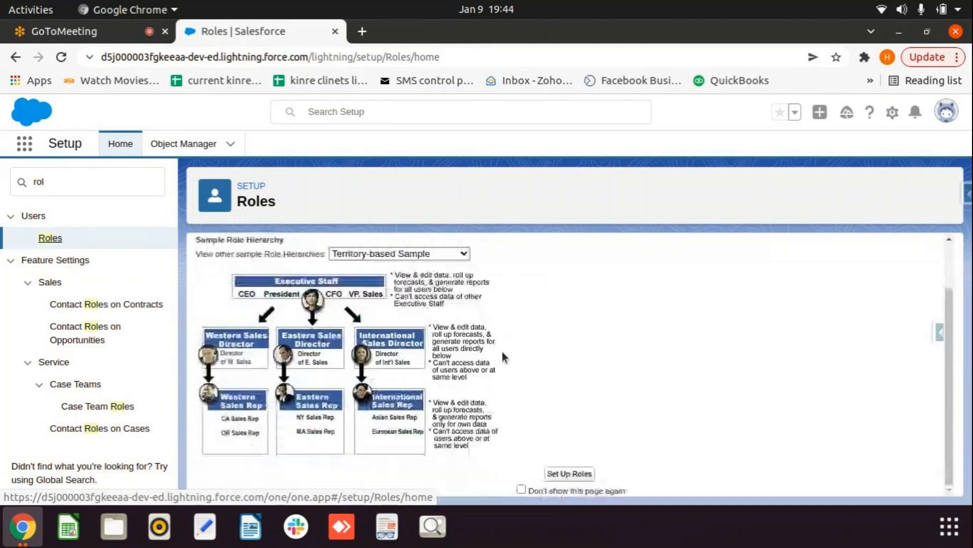
left_click(570, 473)
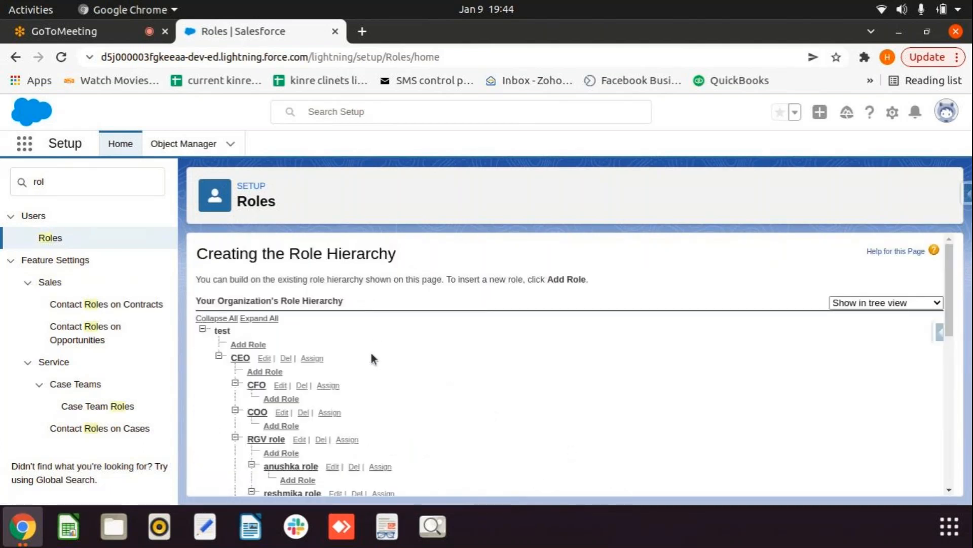
scroll(371, 359, "down", 1)
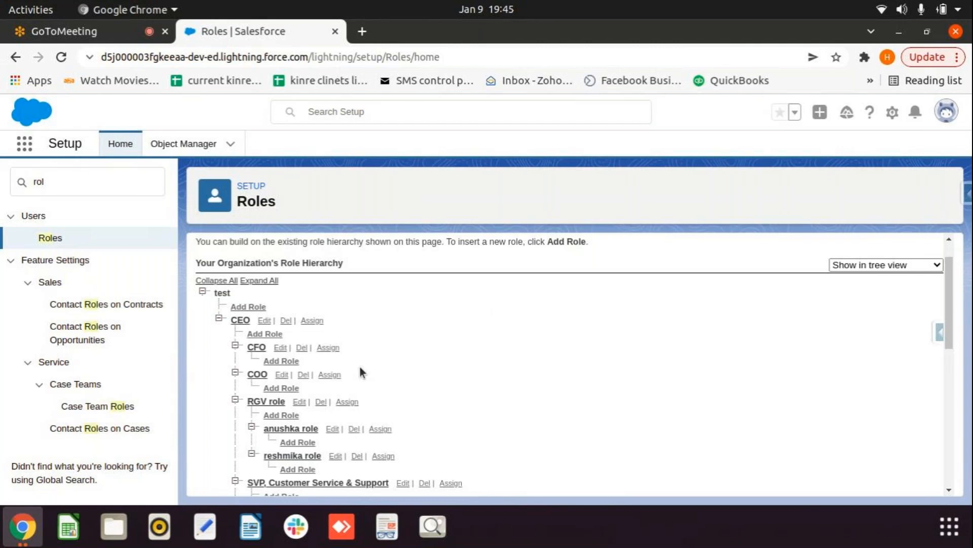
Step: Add one user from Available Users to RGV role and save the assignment
left_click(346, 403)
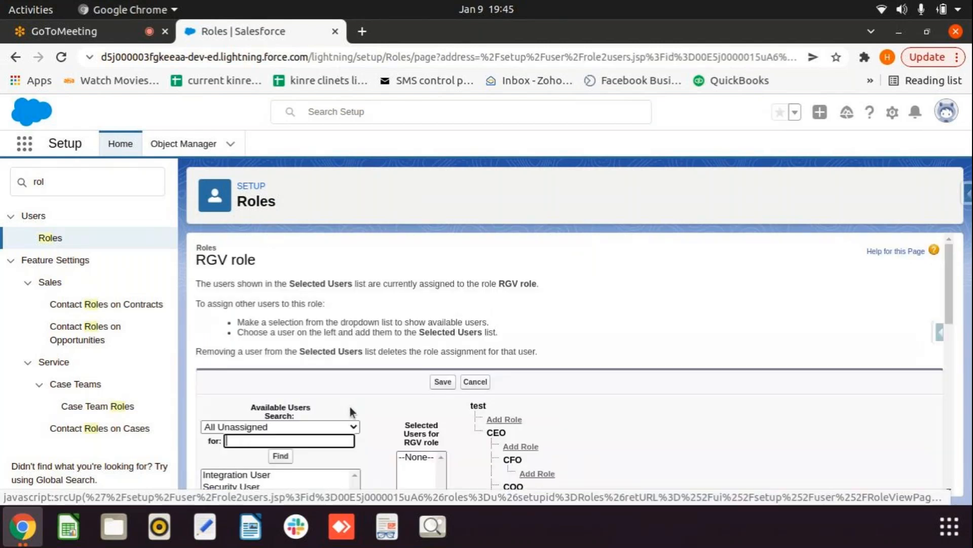
scroll(379, 388, "down", 3)
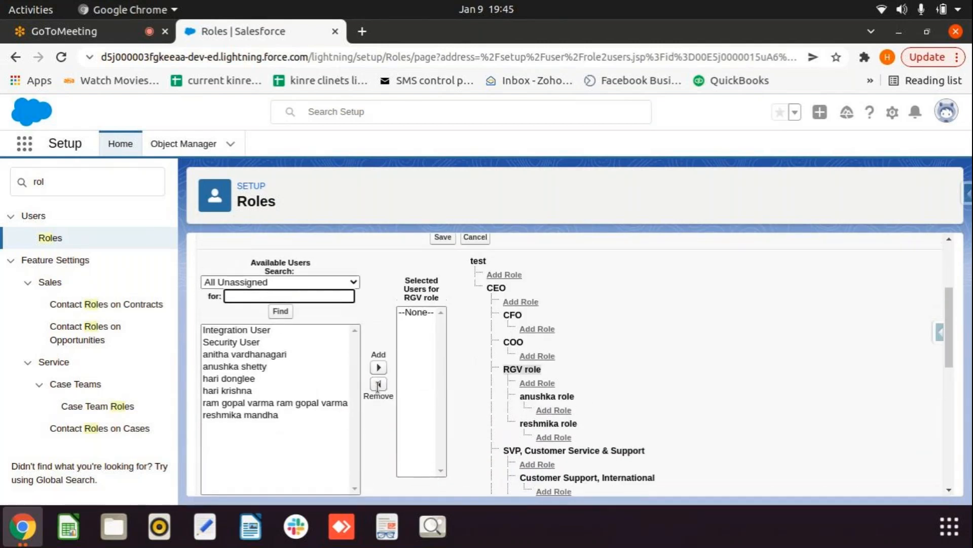
scroll(377, 387, "up", 1)
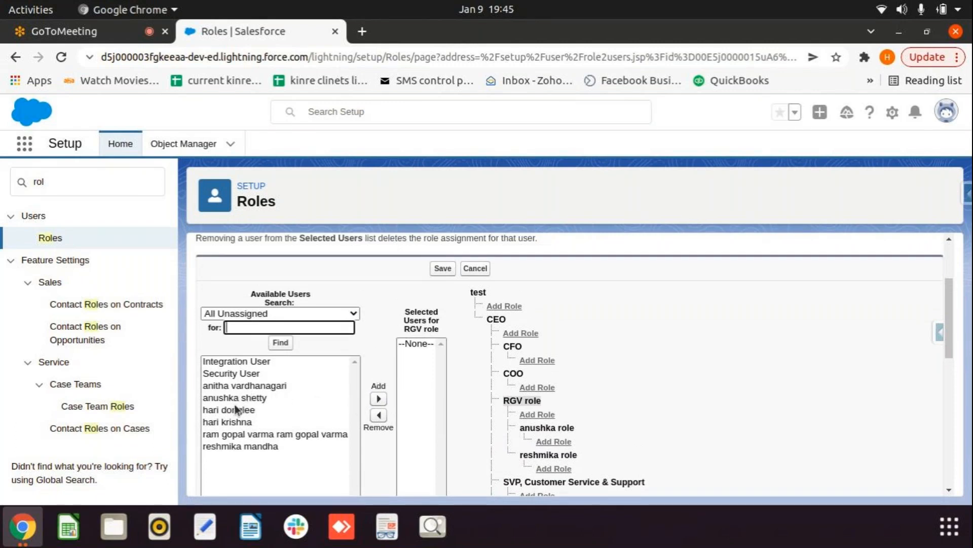
left_click(231, 435)
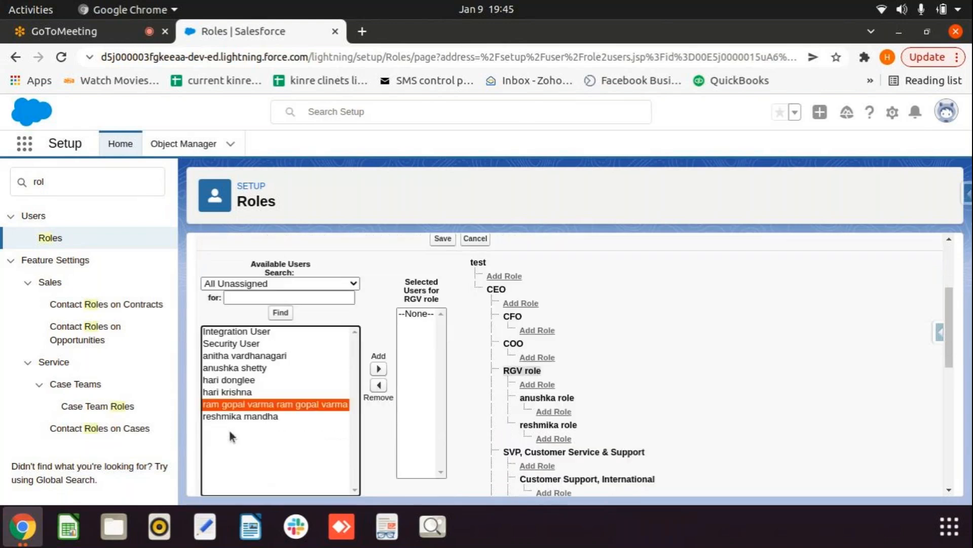
left_click(377, 369)
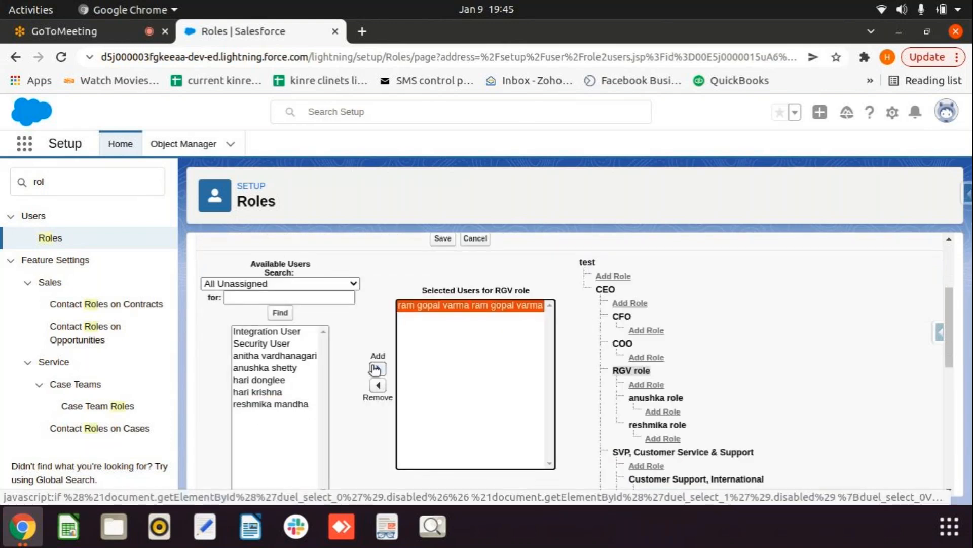
left_click(444, 238)
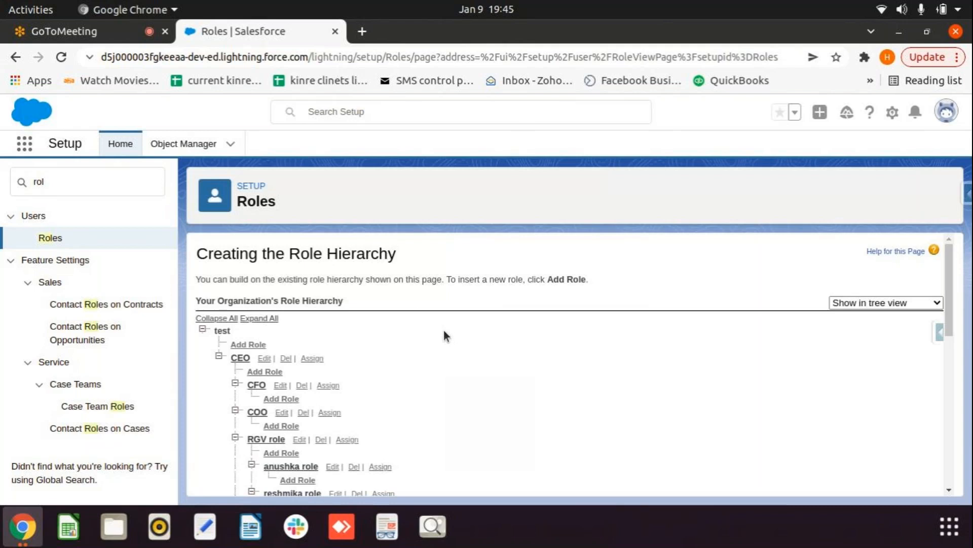
scroll(444, 335, "down", 3)
scroll(444, 335, "up", 2)
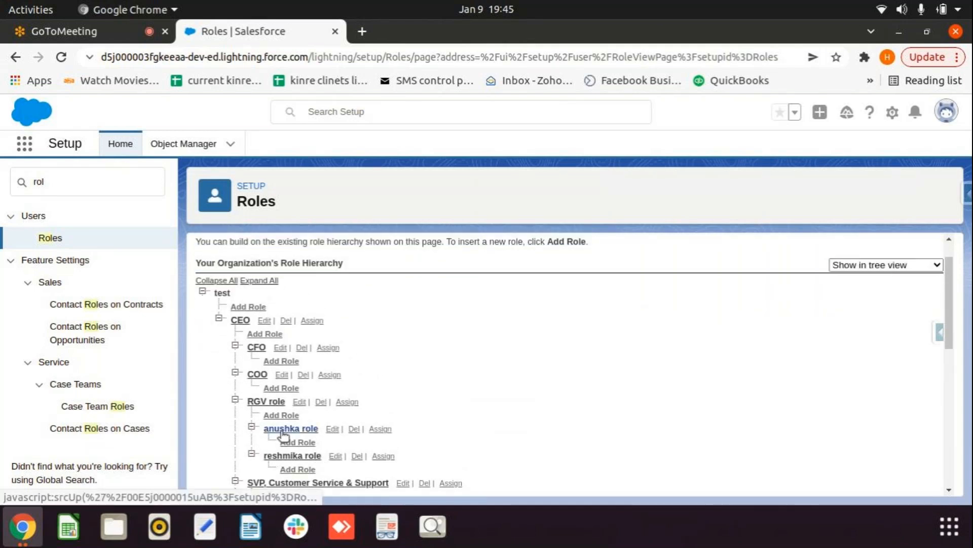
Step: Assign the matching user to the first sub-role under RGV role and save
left_click(381, 430)
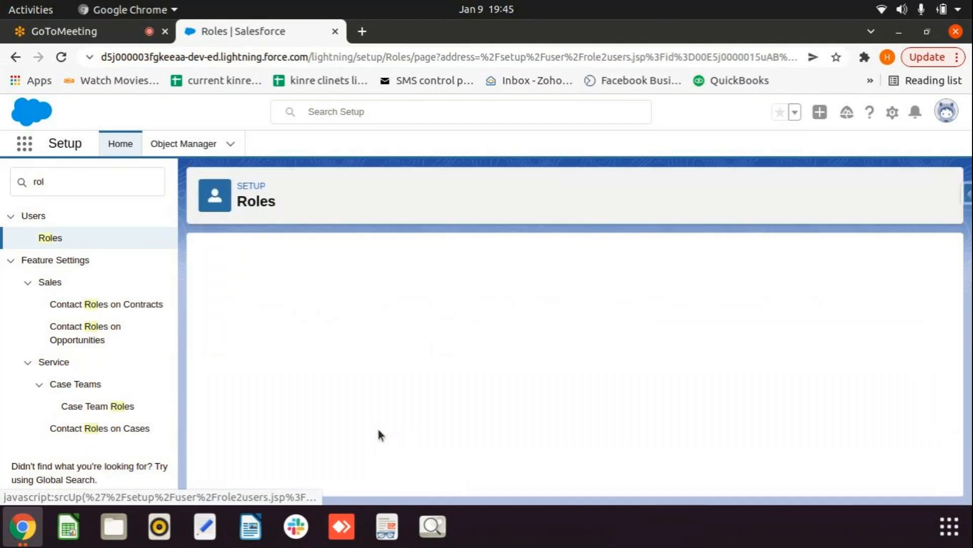
scroll(380, 435, "down", 4)
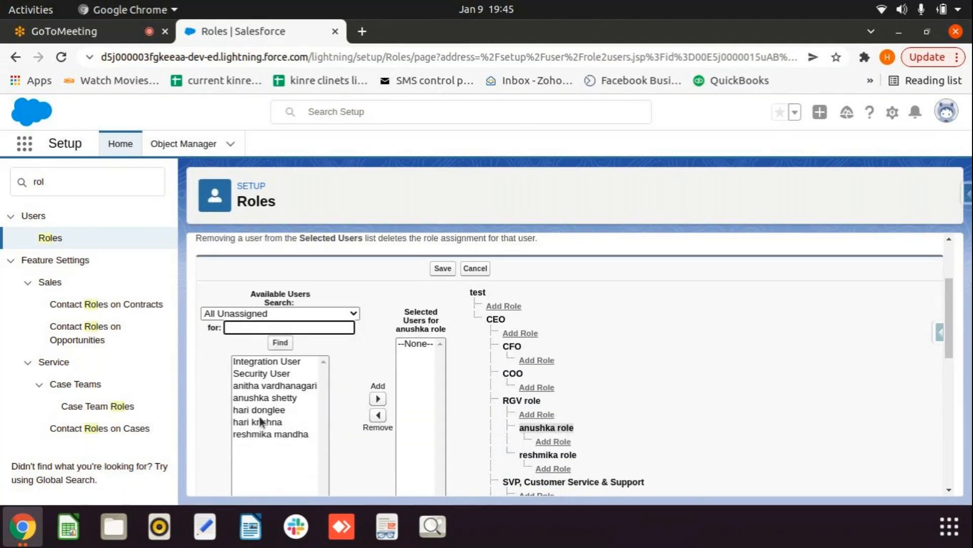
left_click(259, 398)
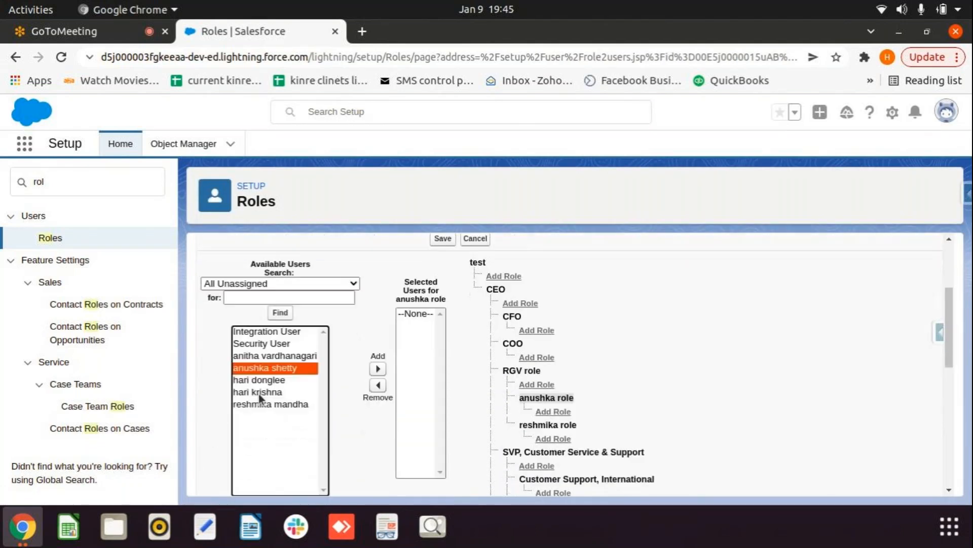
left_click(377, 368)
left_click(378, 368)
left_click(443, 238)
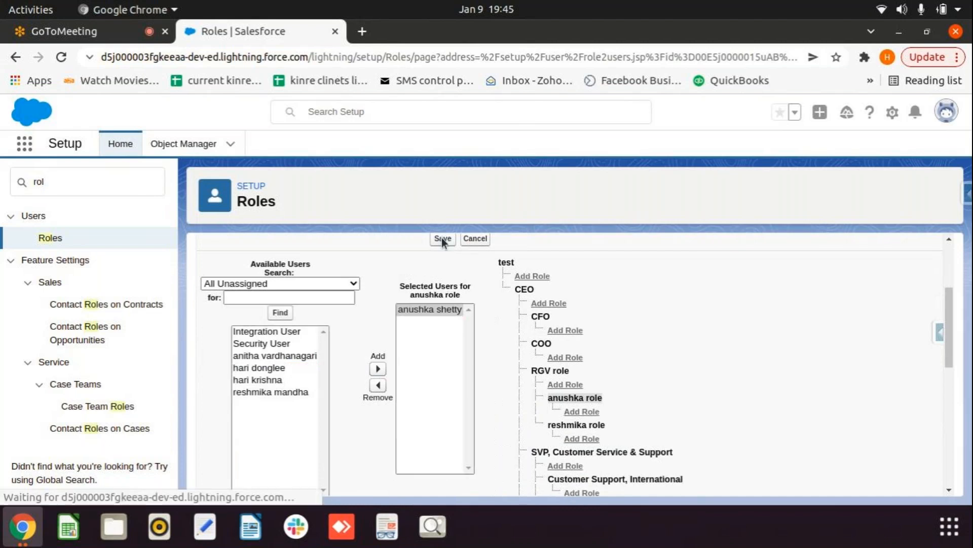
Step: Assign the matching user to the second sub-role under RGV role and save
scroll(389, 387, "down", 3)
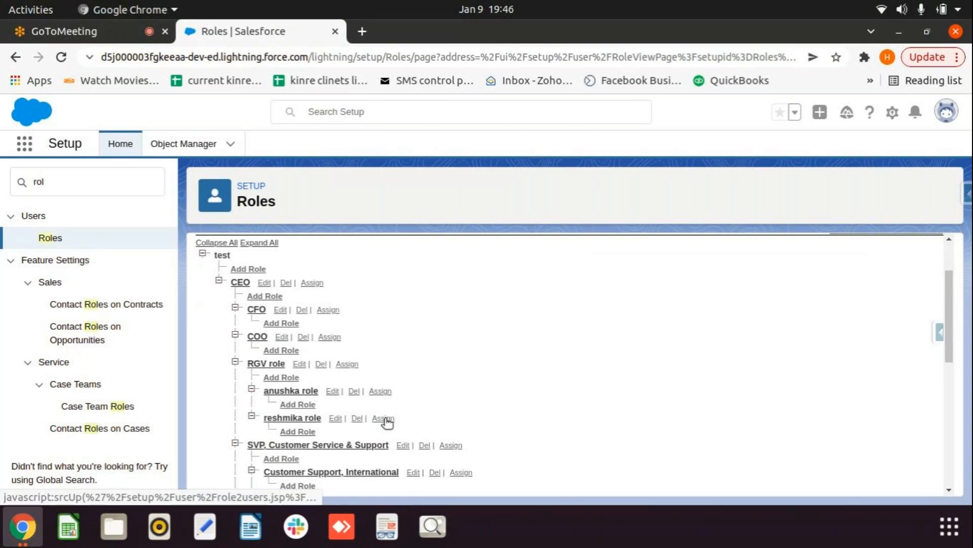
left_click(384, 418)
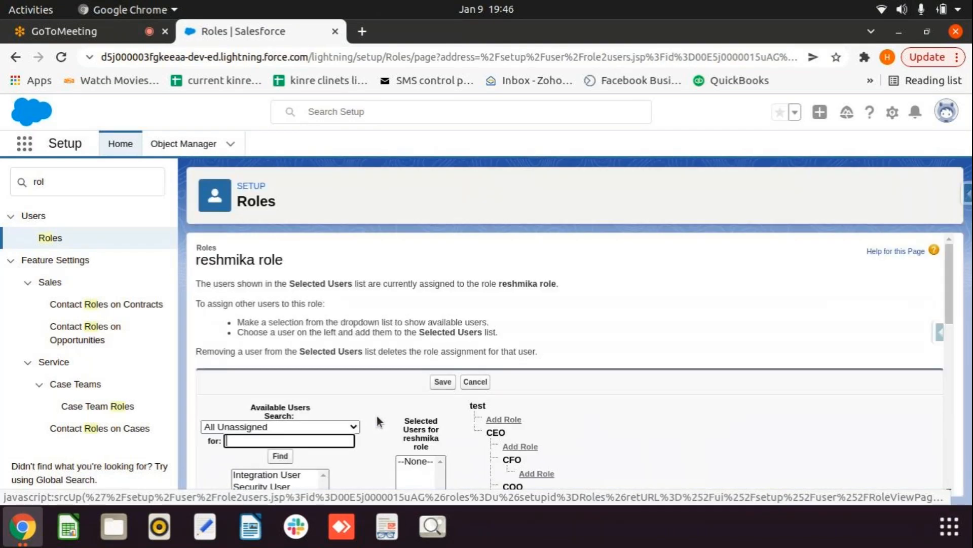
scroll(377, 416, "down", 2)
left_click(266, 422)
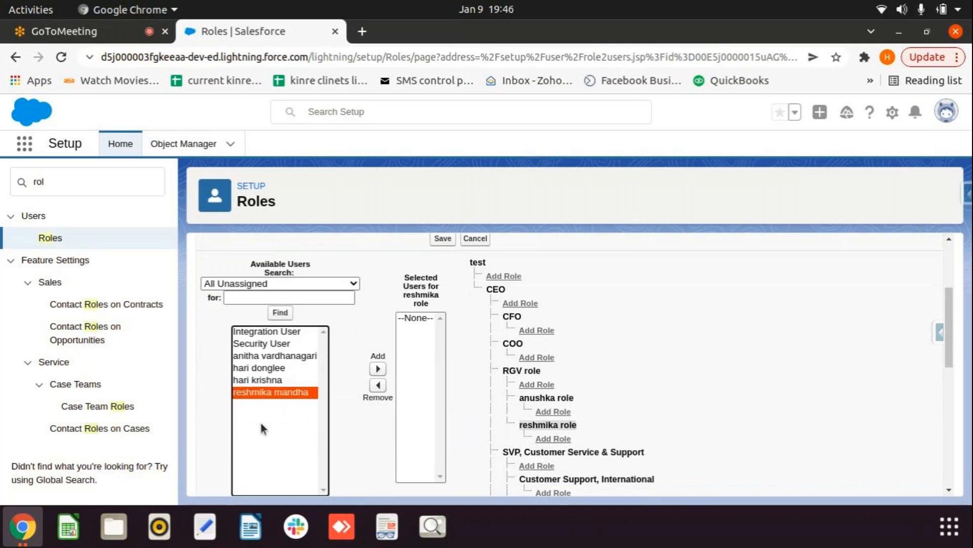
left_click(378, 368)
scroll(377, 375, "up", 2)
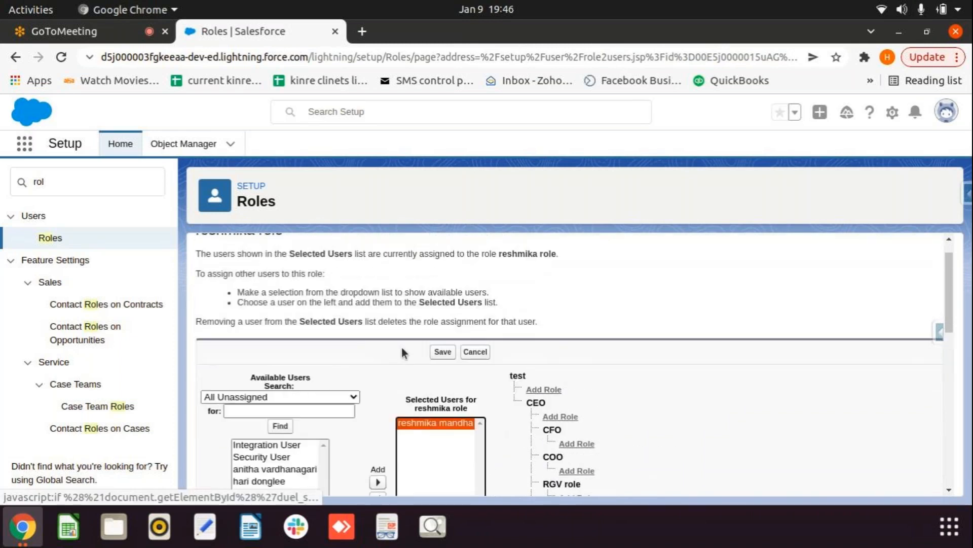
left_click(441, 353)
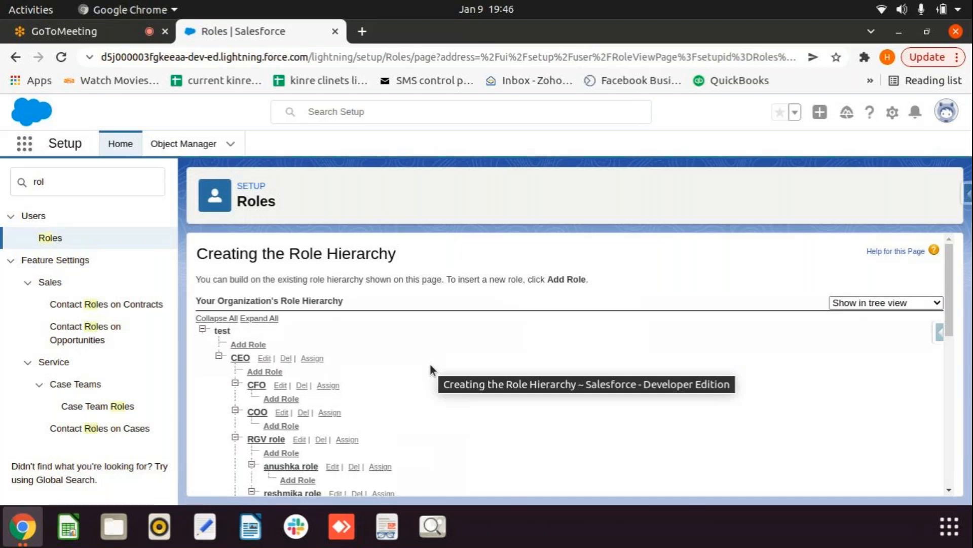
Step: Search Setup for 'user' and open the Active Users list with roles and profiles
scroll(429, 363, "down", 1)
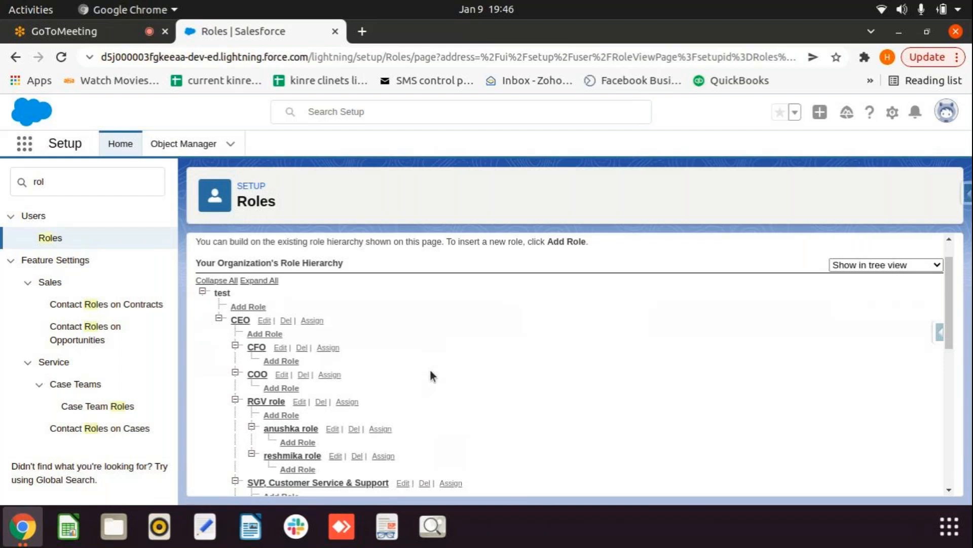
double_click(90, 184)
type("us")
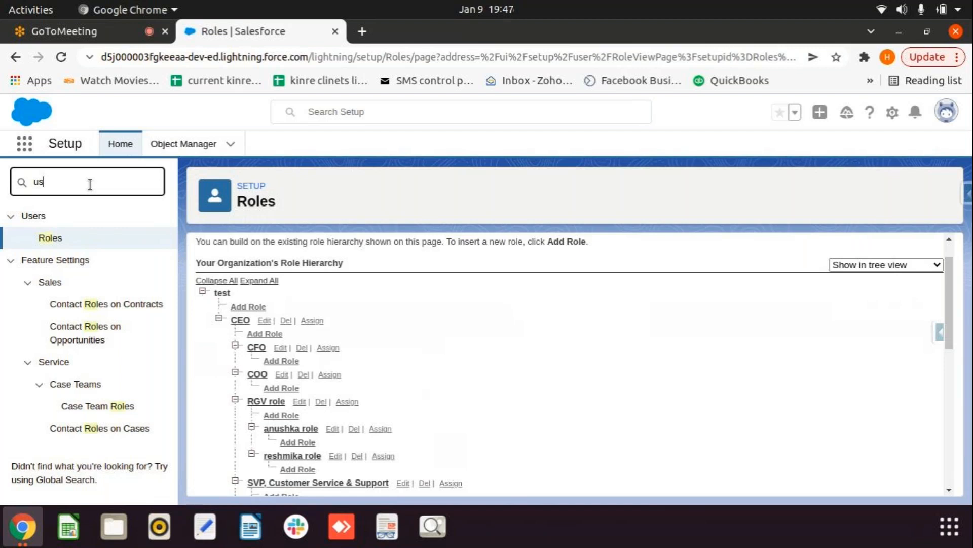
type("er")
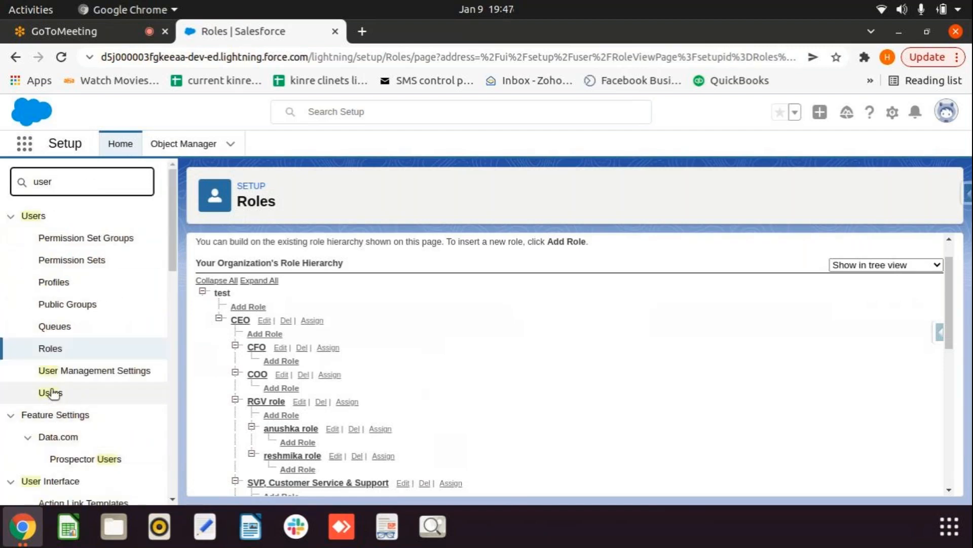
left_click(51, 393)
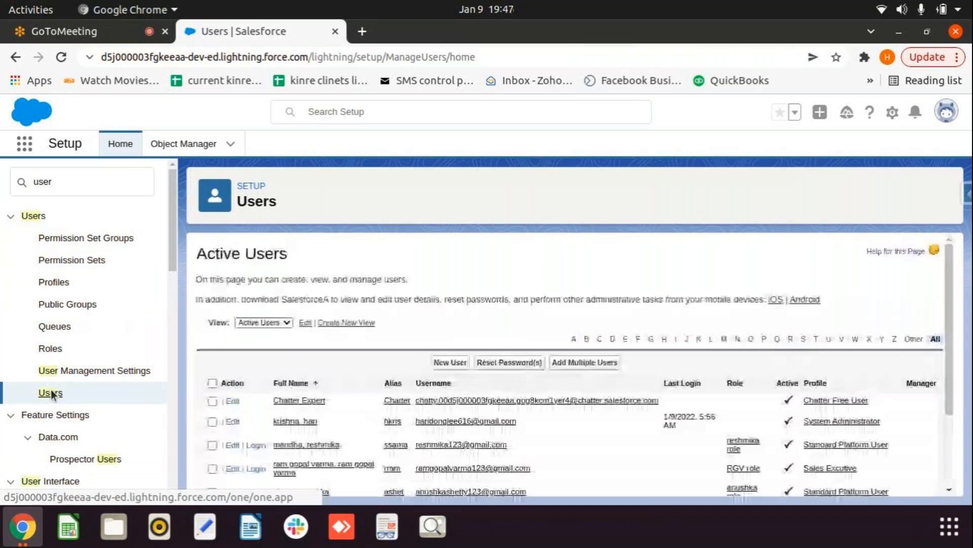
scroll(264, 395, "down", 3)
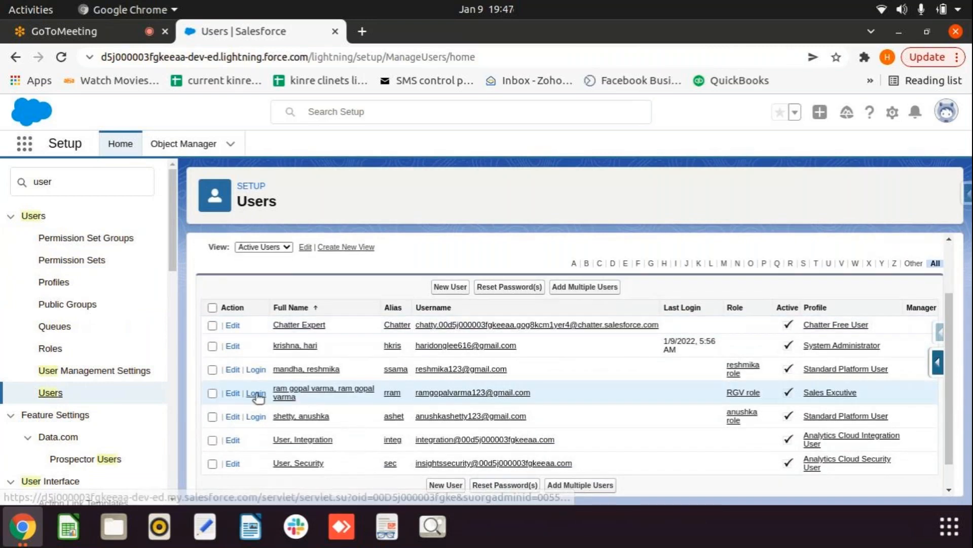
Step: Log in as the RGV role user, dismiss the welcome popups, and view the Accounts list
left_click(256, 393)
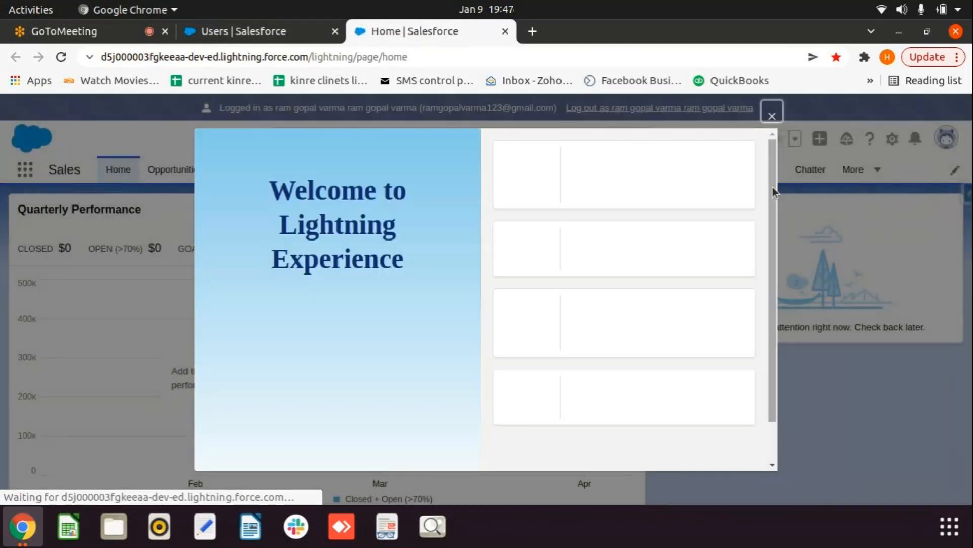
left_click(772, 117)
left_click(932, 171)
left_click(862, 170)
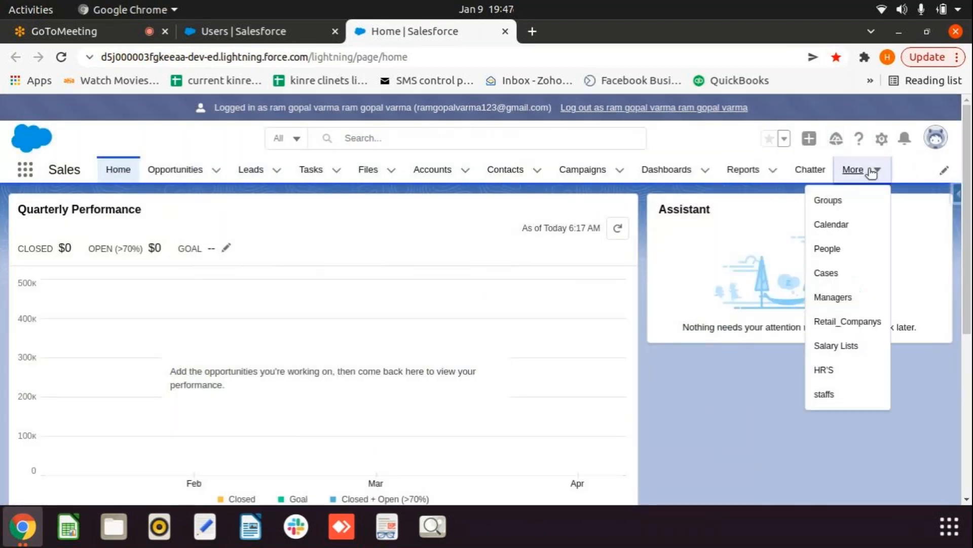
left_click(747, 409)
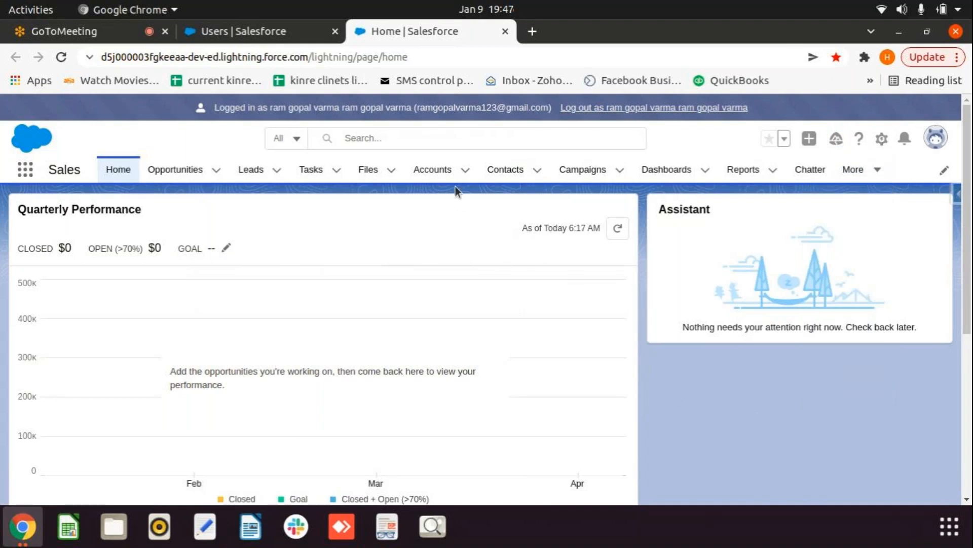
left_click(445, 176)
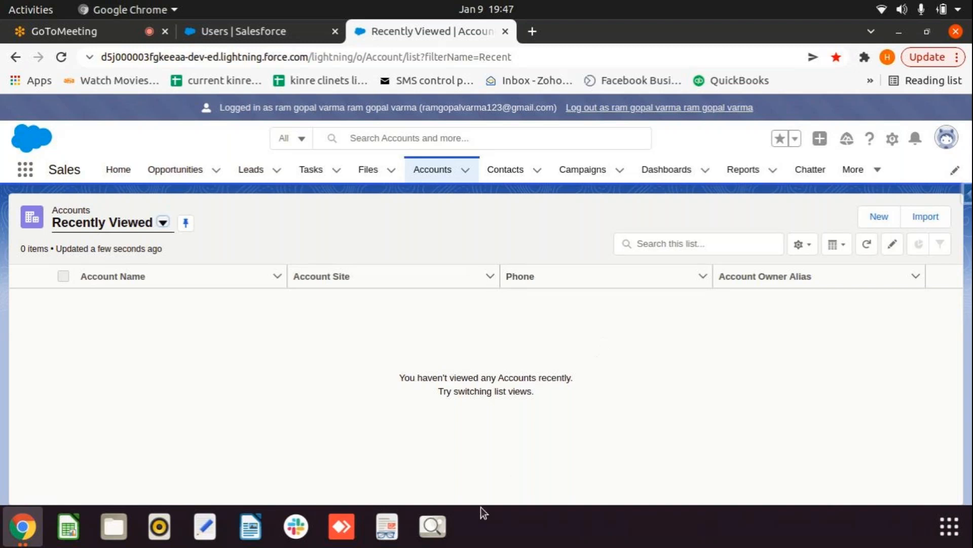
Step: Return to the Setup Users tab and replace the Quick Find text with 'profile'
left_click(269, 33)
left_click(97, 178)
double_click(95, 180)
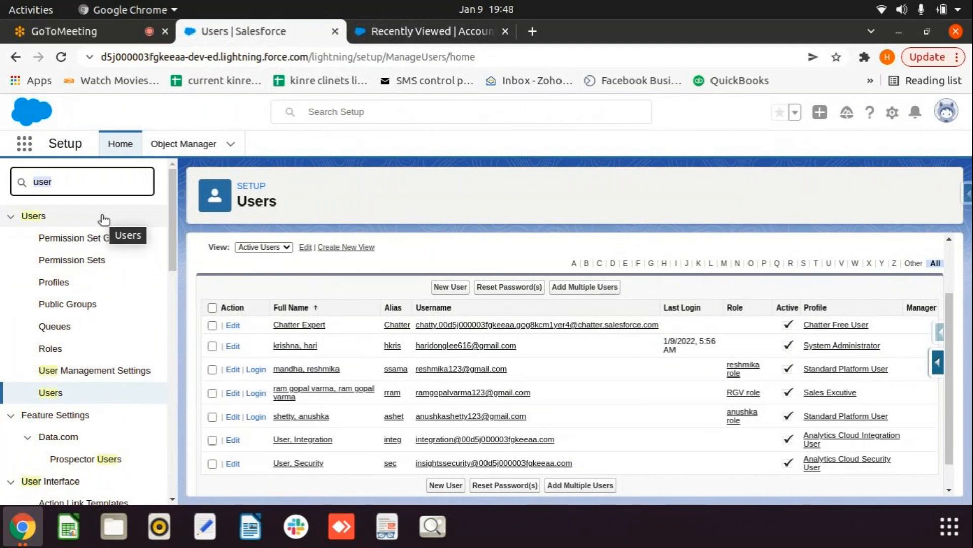
type("profile")
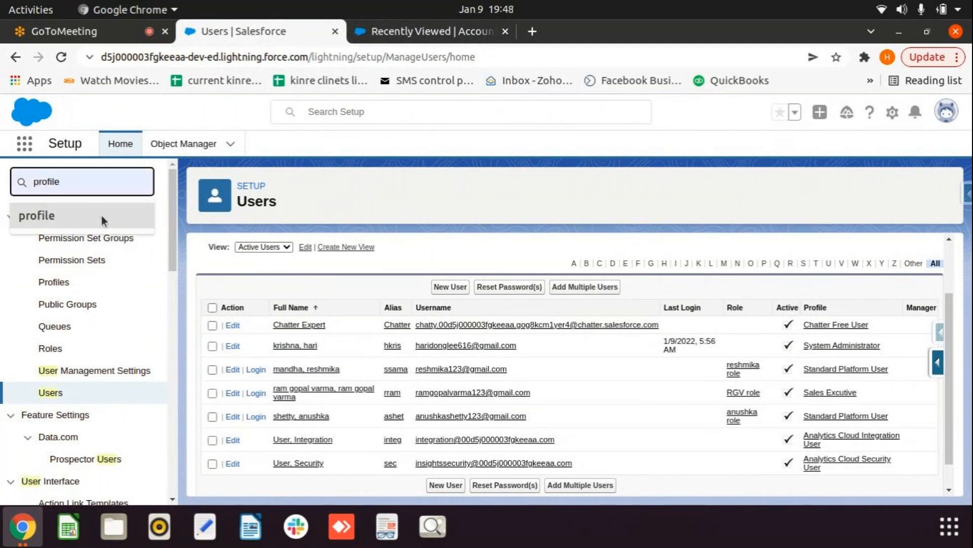
Step: Open the Profiles setup page and reload it to list all 39 profiles
left_click(102, 215)
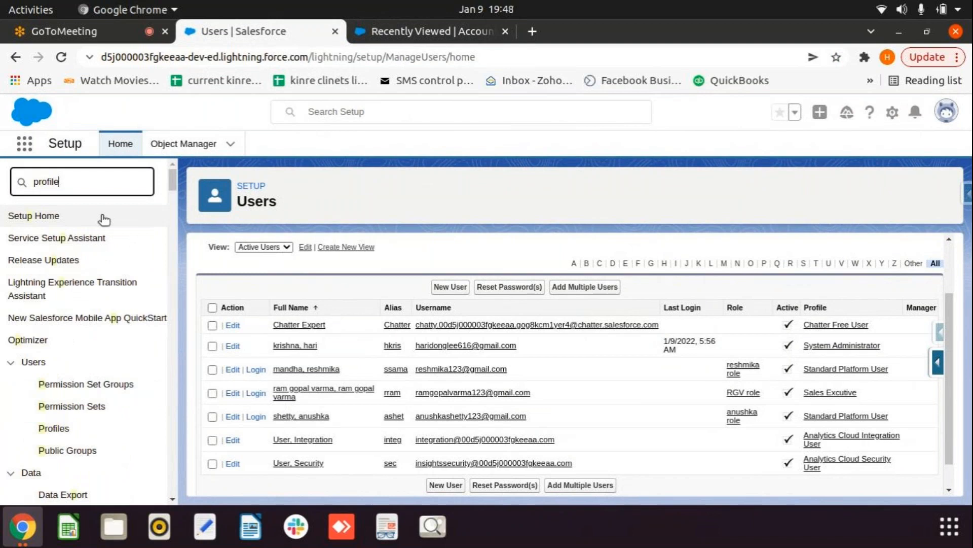
left_click(66, 241)
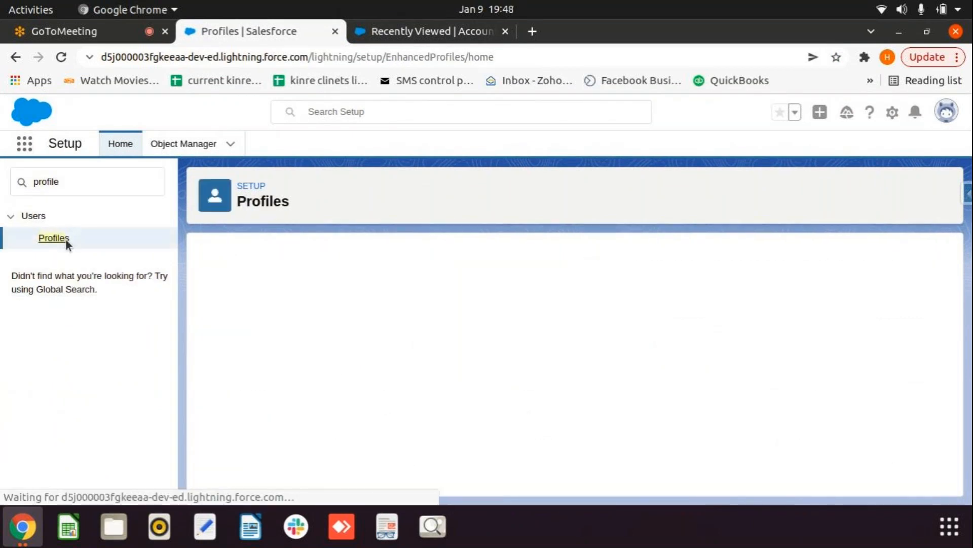
left_click(211, 312)
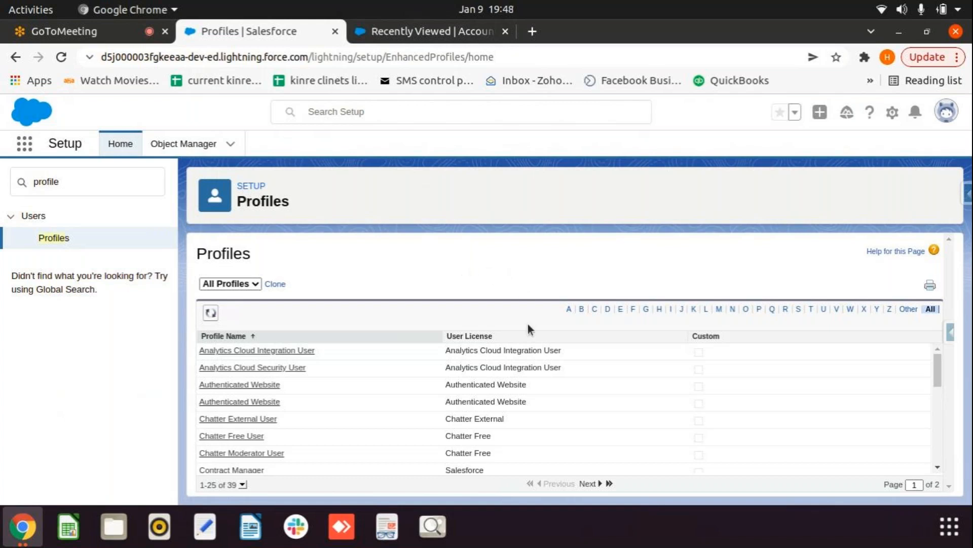
scroll(532, 367, "down", 3)
scroll(623, 419, "up", 3)
left_click(430, 34)
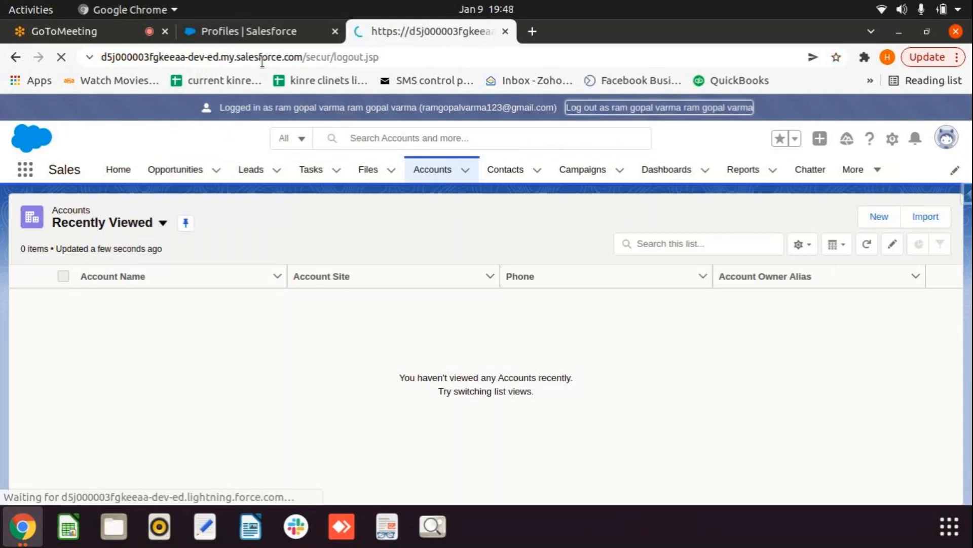
left_click(260, 33)
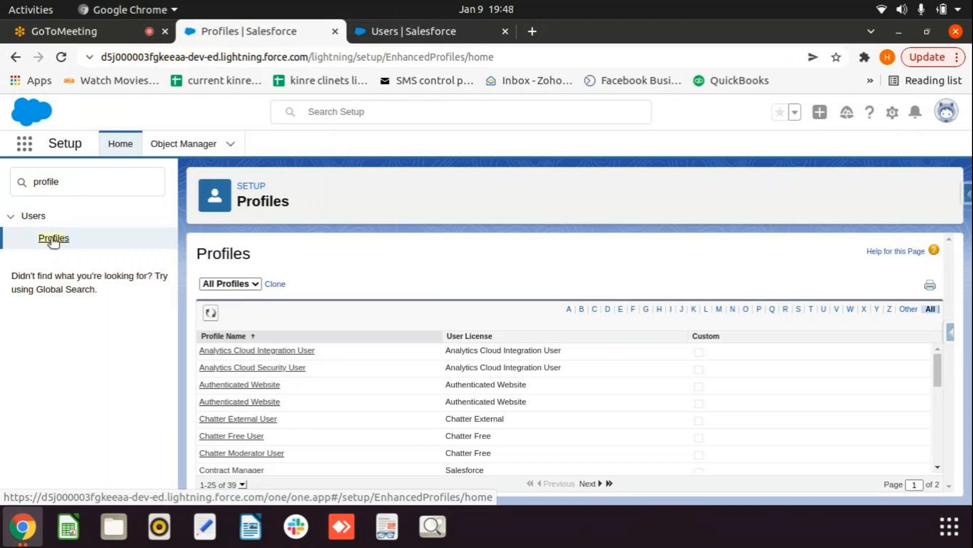
left_click(211, 312)
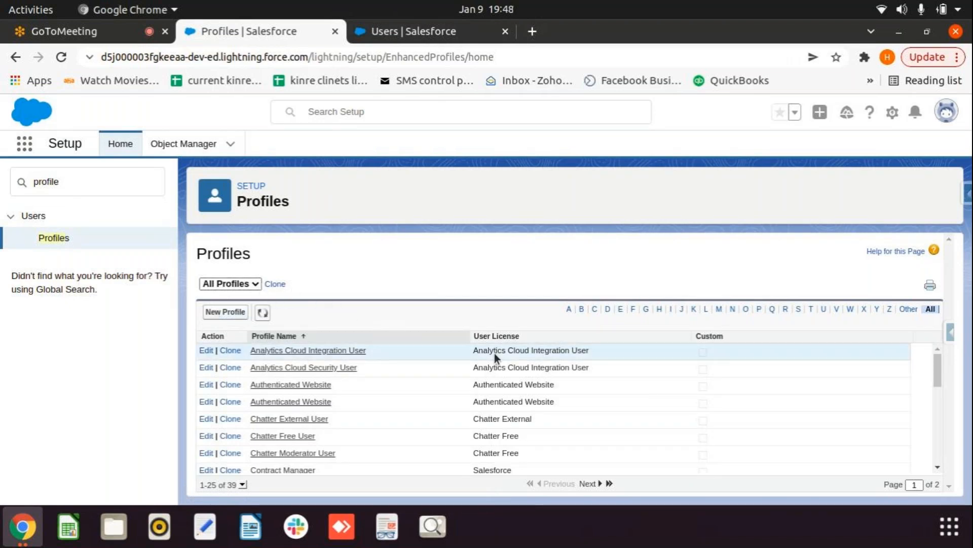
scroll(538, 358, "down", 5)
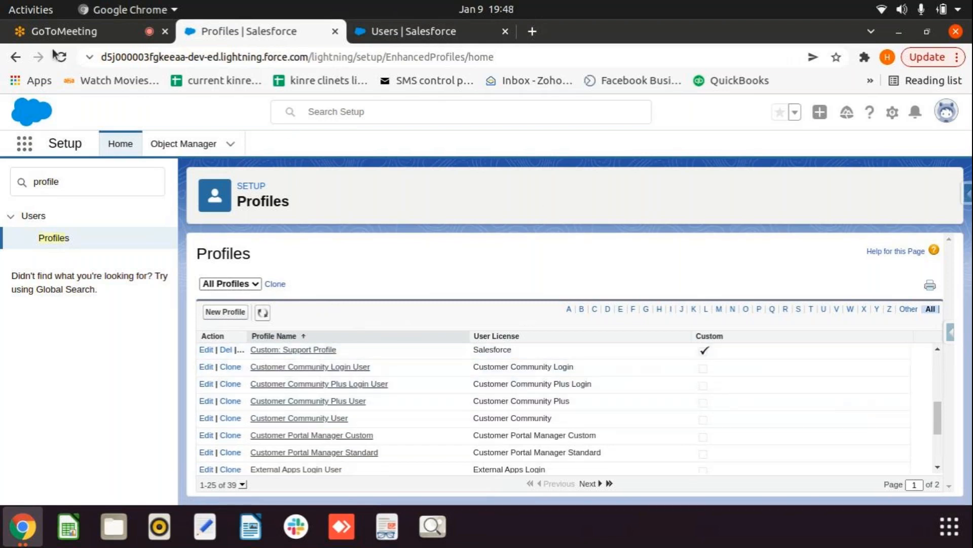
Step: Clone Standard Platform User into a new profile named 'test' and save it
left_click(275, 285)
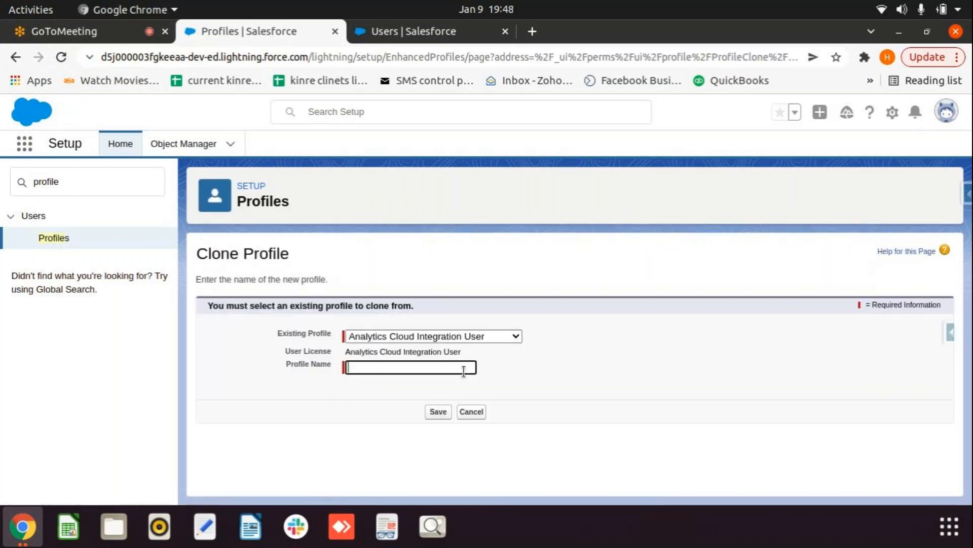
left_click(506, 338)
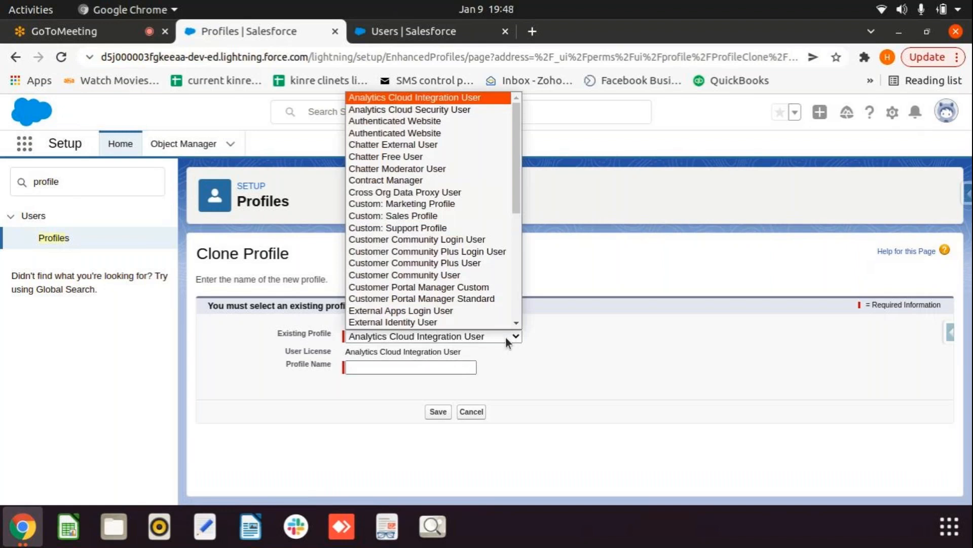
scroll(452, 226, "down", 5)
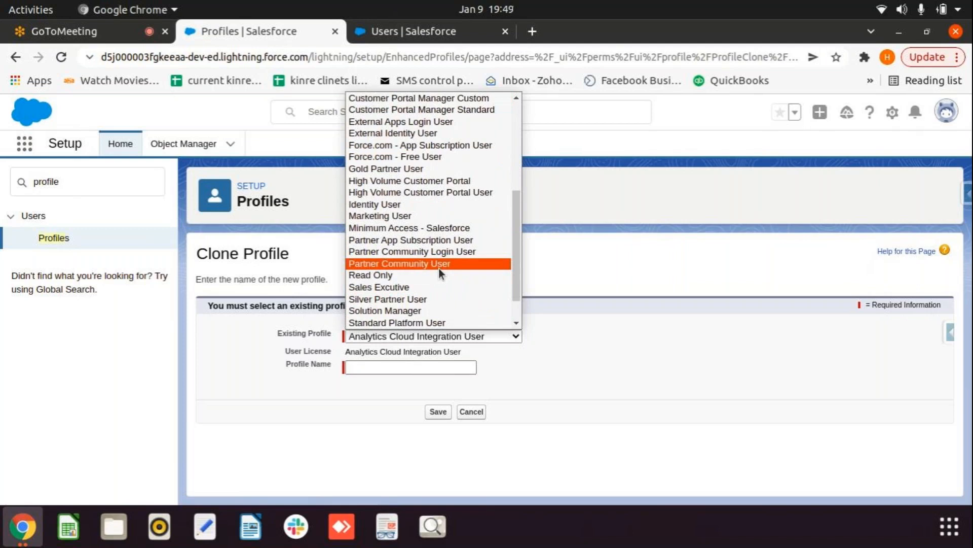
scroll(439, 279, "down", 2)
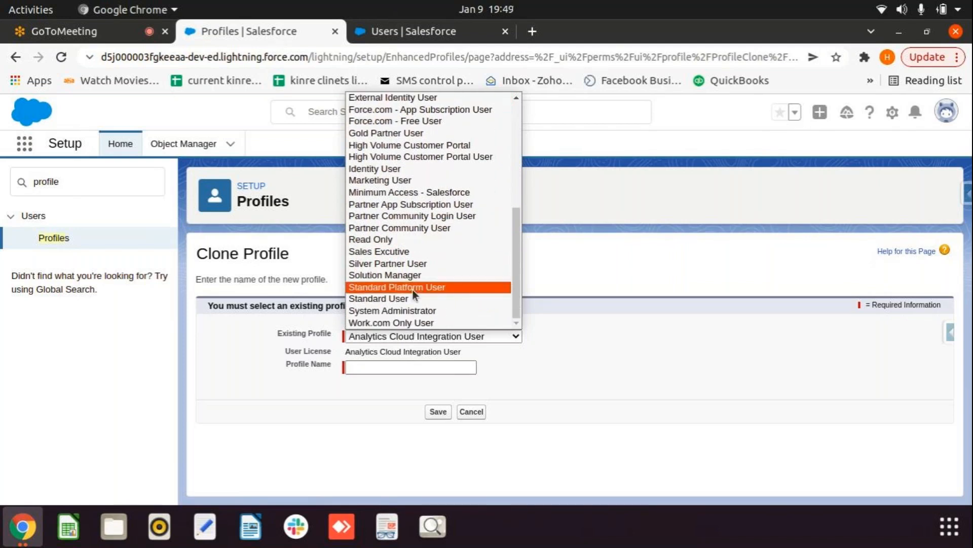
left_click(413, 287)
left_click(397, 367)
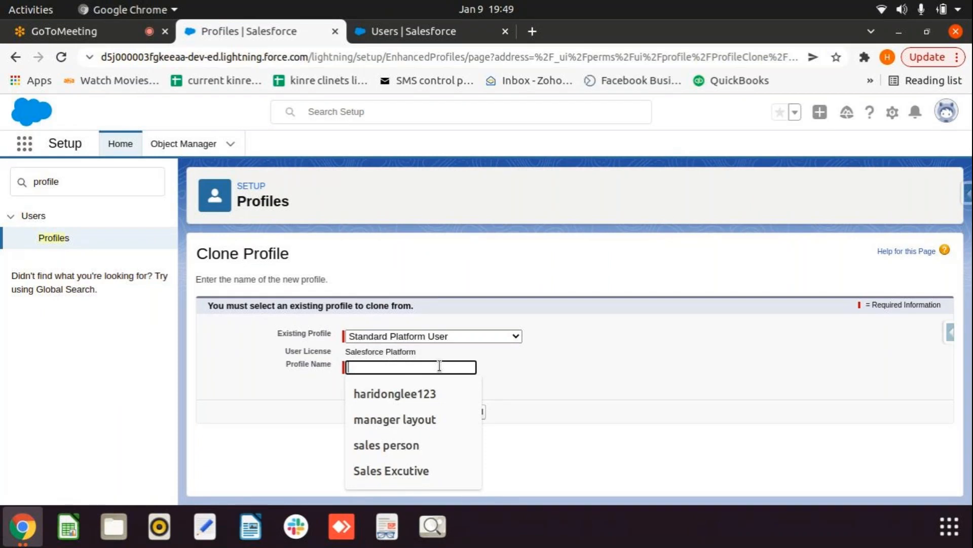
type("test")
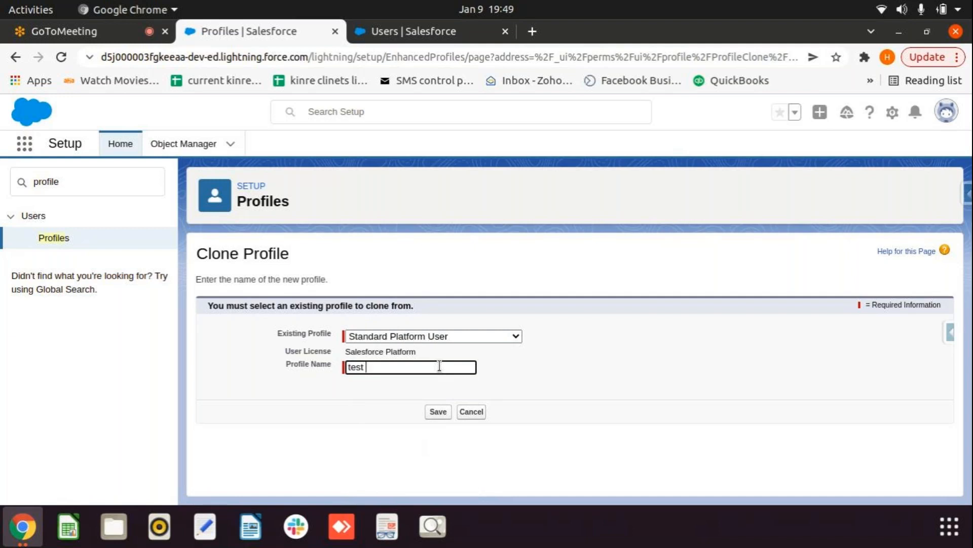
left_click(438, 412)
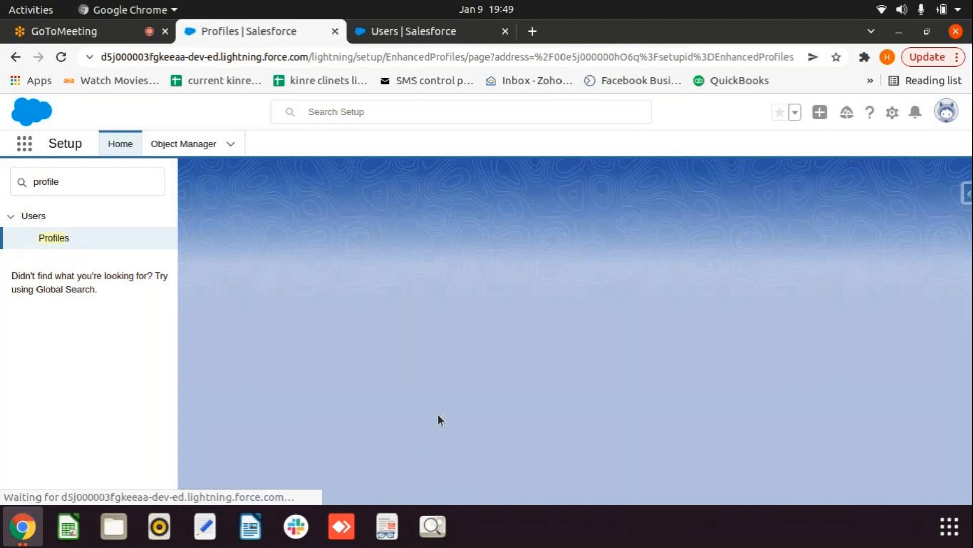
Step: Review the test profile details, then search Setup for 'user' and open Users
scroll(617, 368, "down", 2)
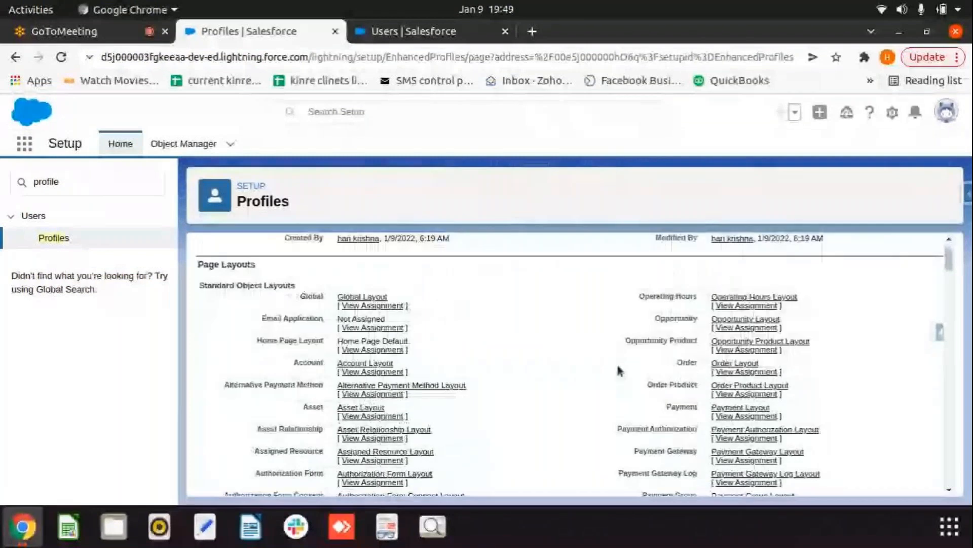
scroll(617, 371, "up", 4)
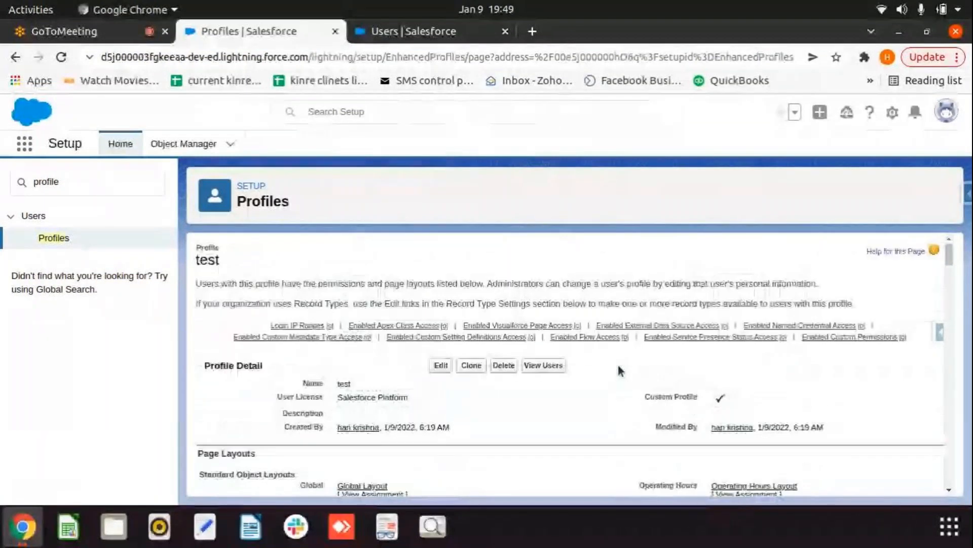
double_click(92, 181)
type("user")
left_click(53, 395)
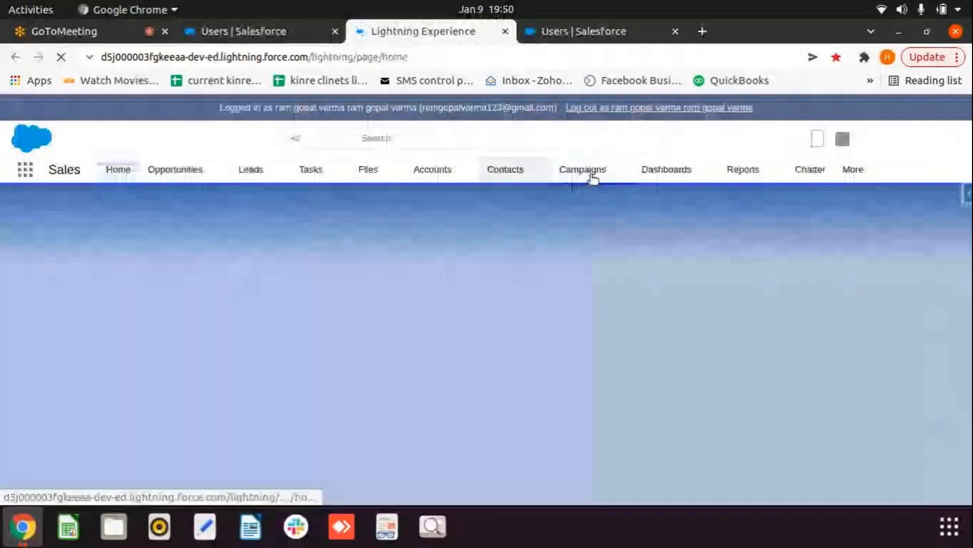
Step: End the logged-in-as session and close its tab to get back to the Setup Users list
left_click(616, 108)
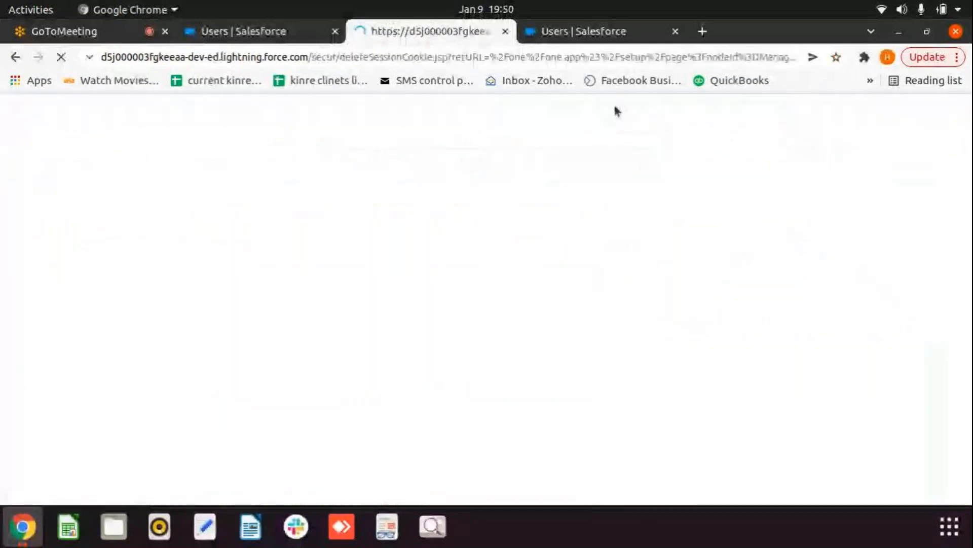
left_click(506, 32)
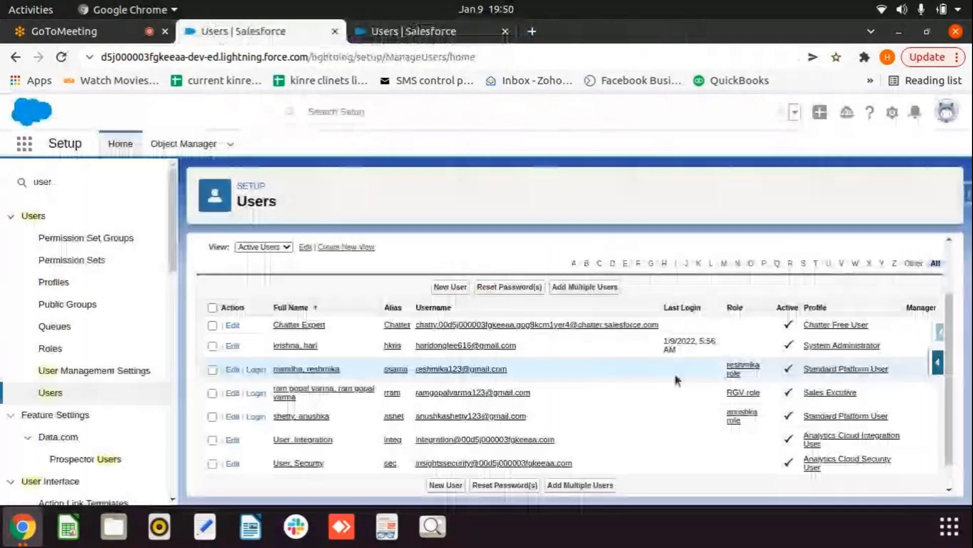
Step: Open the RGV role user's edit form and review its license, profile and role, keeping the RGV role
left_click(339, 393)
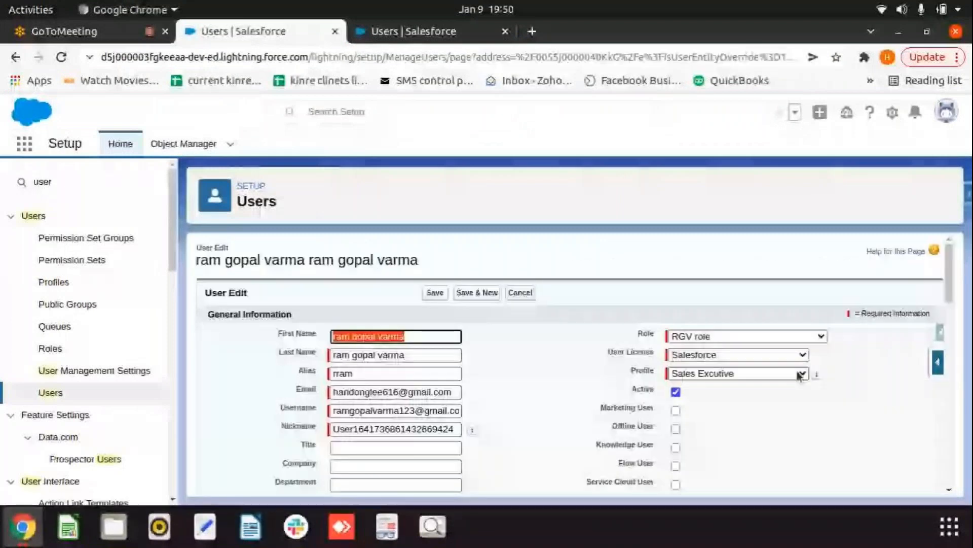
left_click(803, 355)
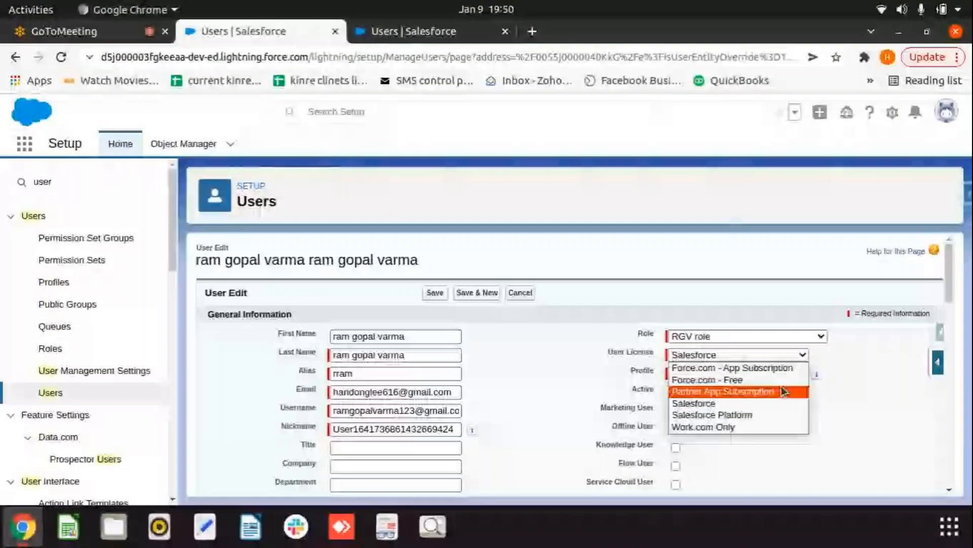
left_click(818, 416)
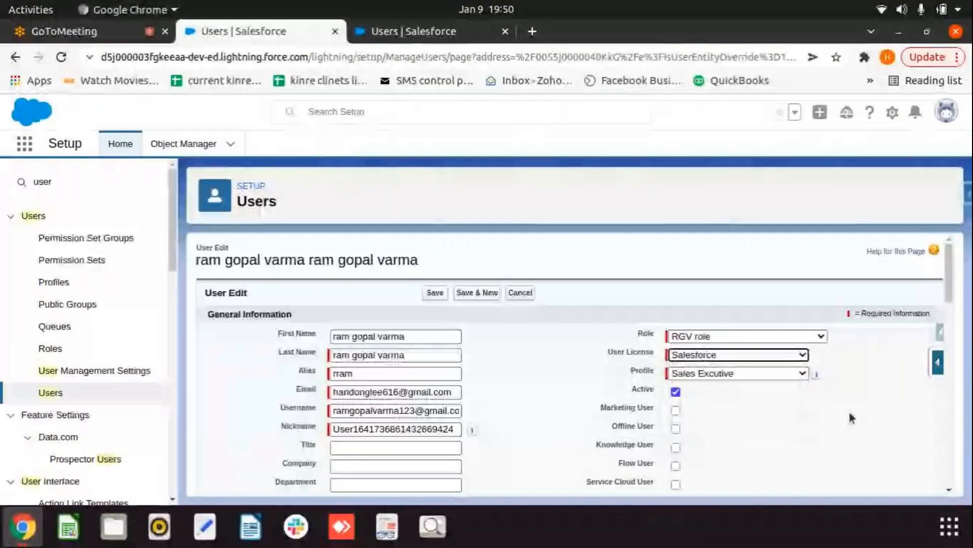
left_click(802, 374)
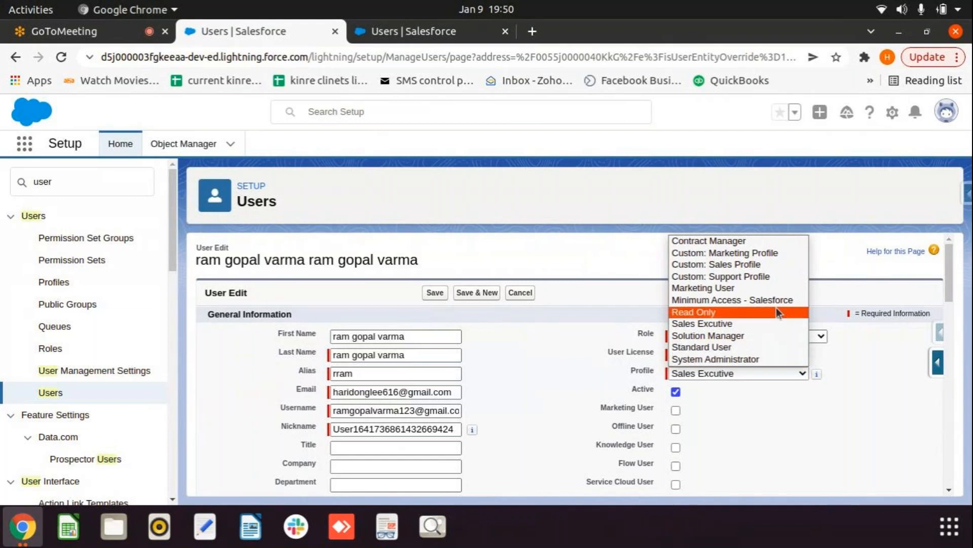
left_click(792, 447)
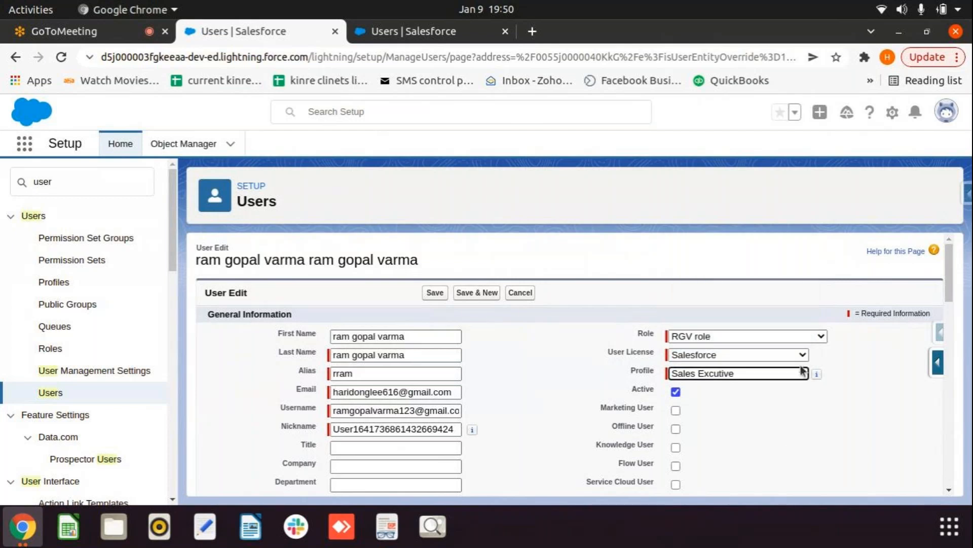
left_click(800, 337)
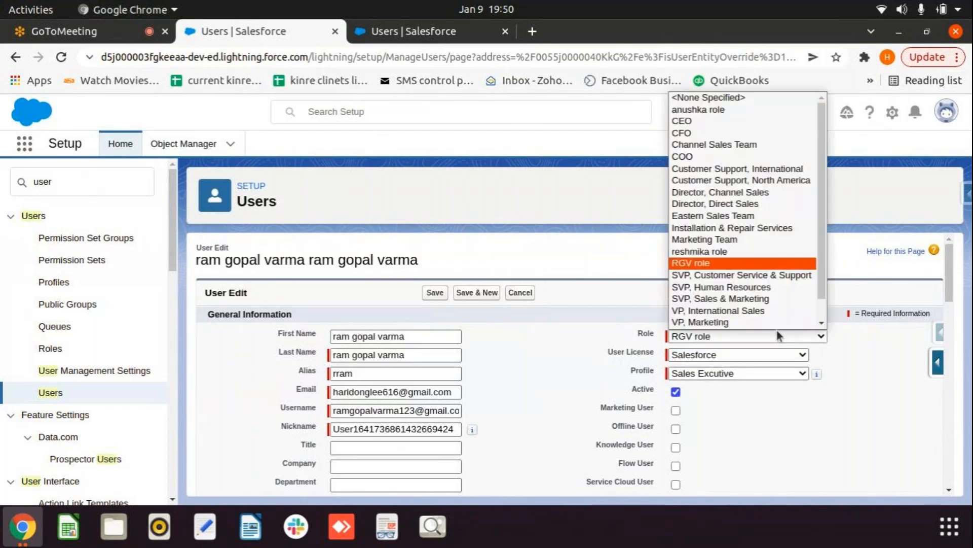
scroll(771, 327, "down", 1)
scroll(762, 314, "up", 1)
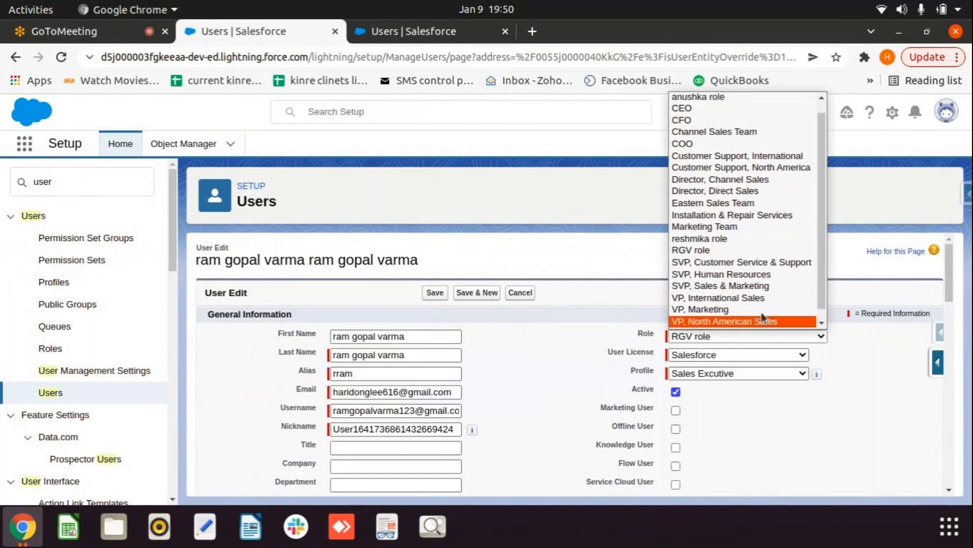
scroll(762, 313, "down", 1)
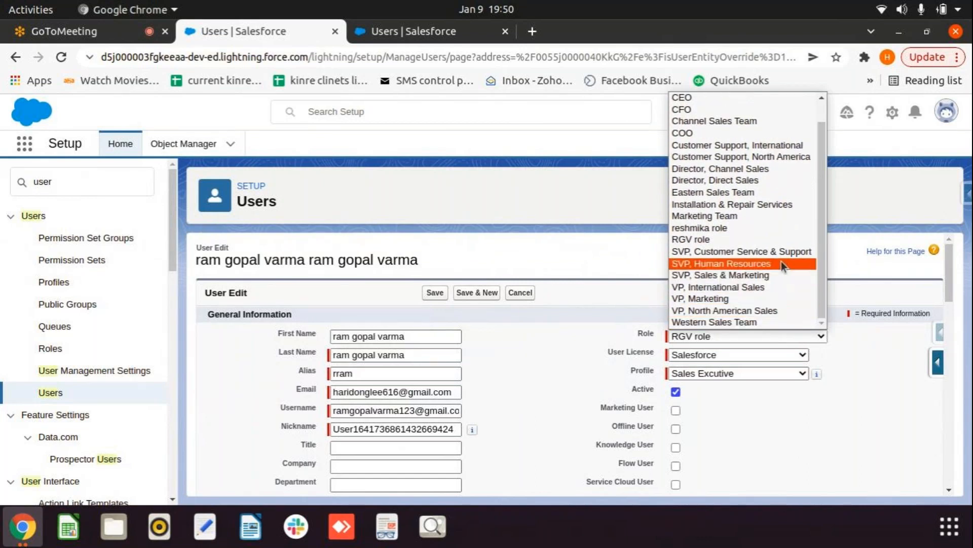
left_click(784, 358)
Step: Change the user's license to Salesforce Platform and profile to 'test', then save
left_click(785, 361)
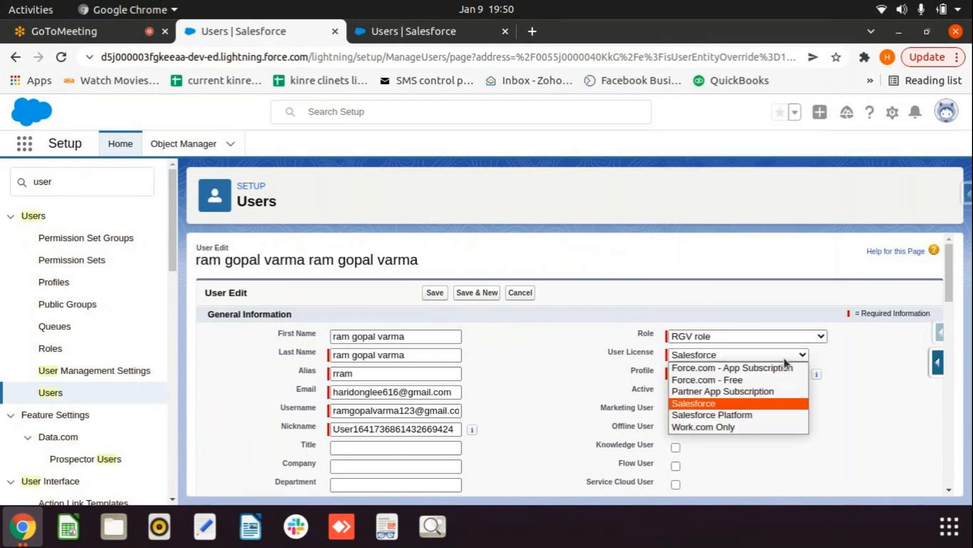
left_click(749, 413)
left_click(750, 373)
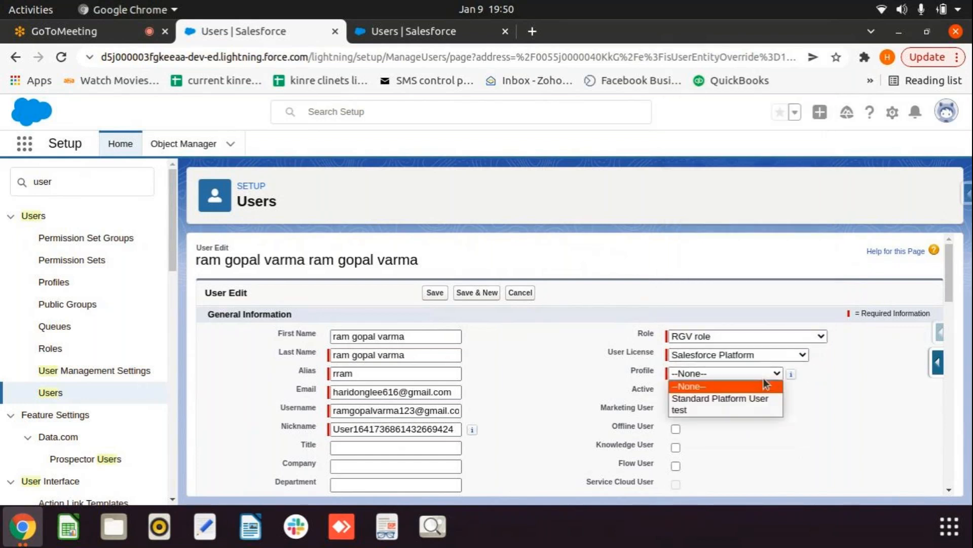
left_click(728, 410)
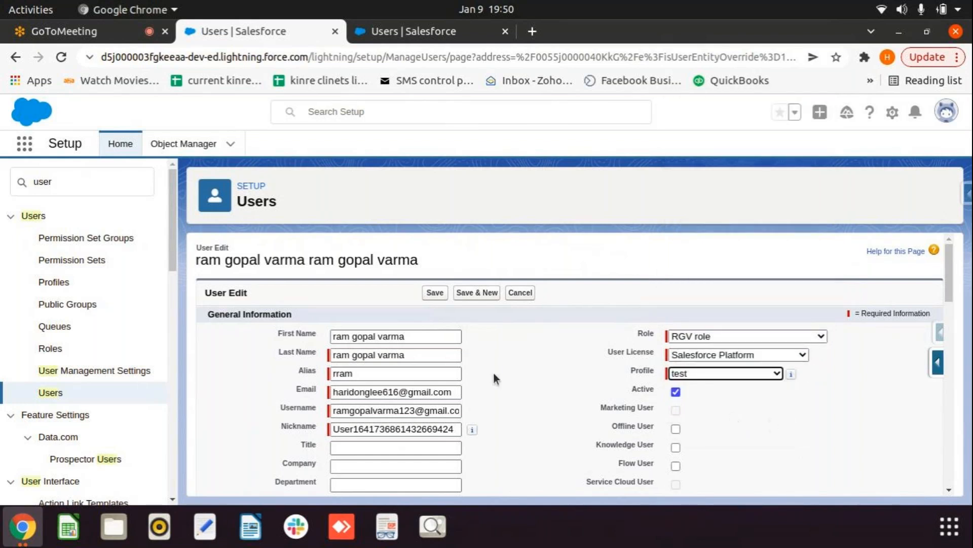
left_click(436, 293)
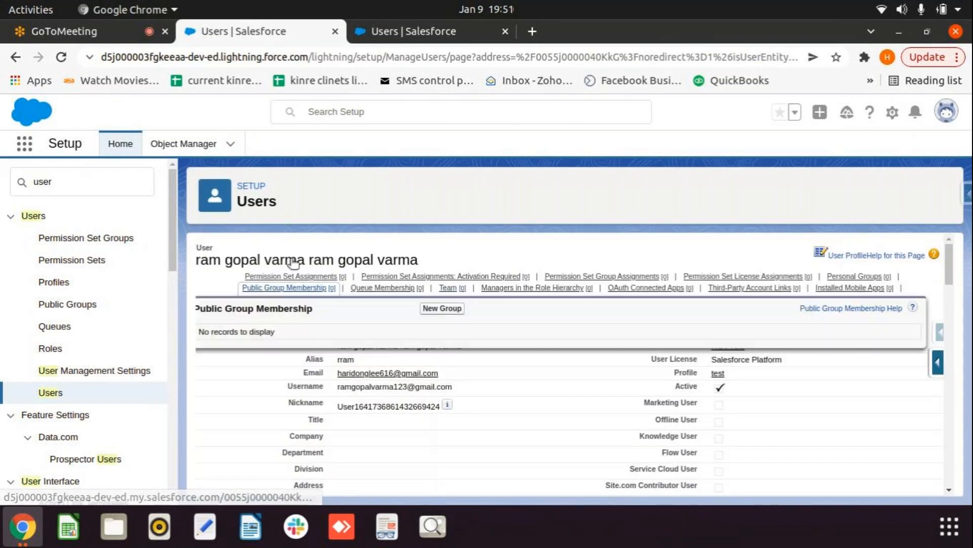
left_click(50, 393)
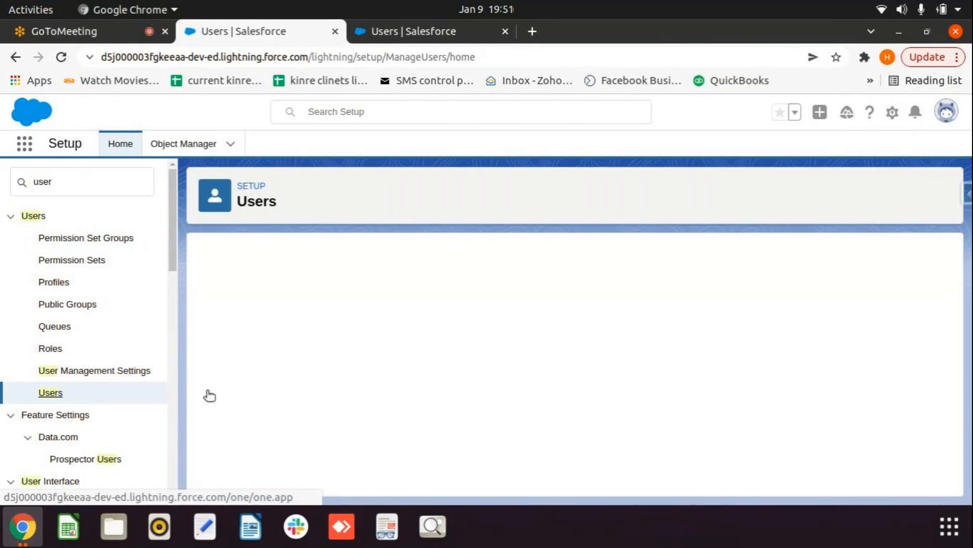
scroll(351, 388, "down", 3)
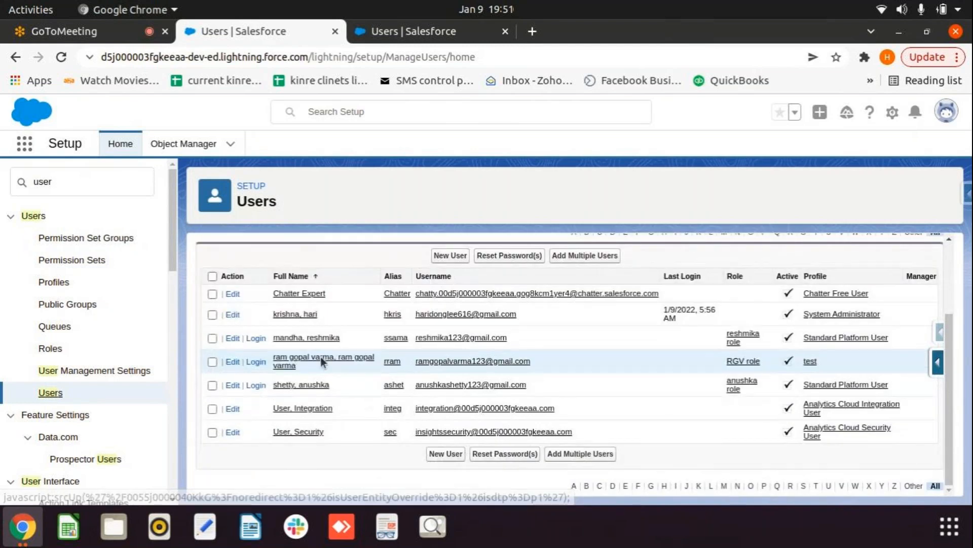
left_click(311, 342)
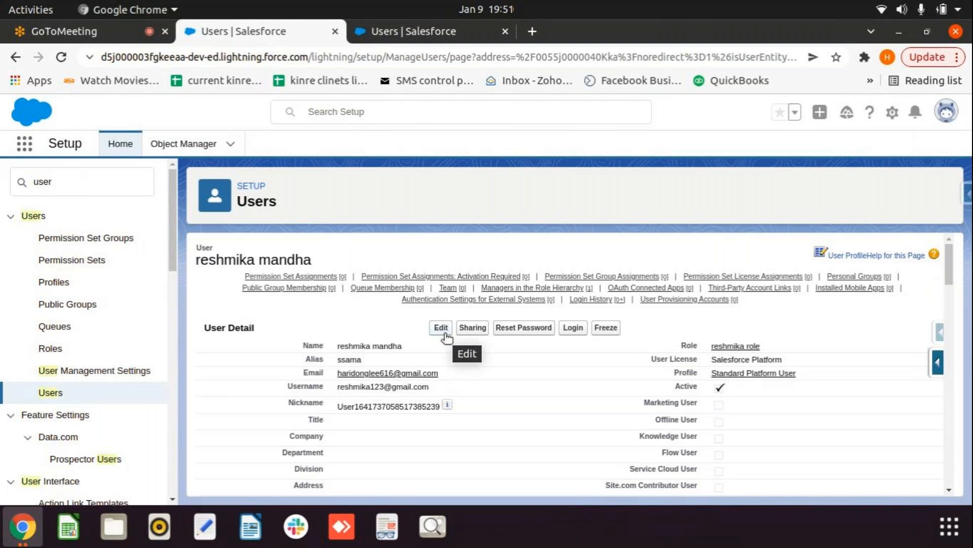
left_click(49, 392)
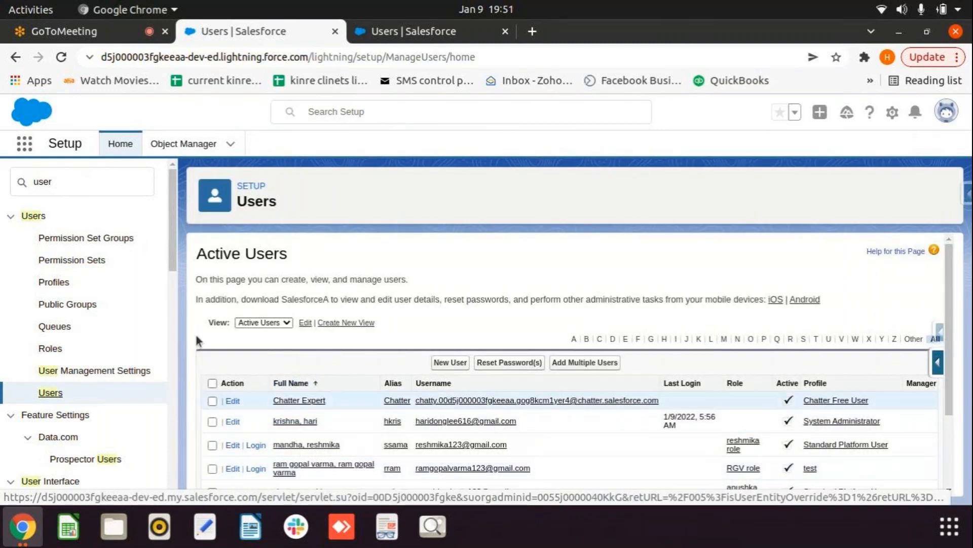
left_click(96, 182)
Step: Find the 'test' profile via Quick Find 'profile' and the T filter, and start editing it
type("pr")
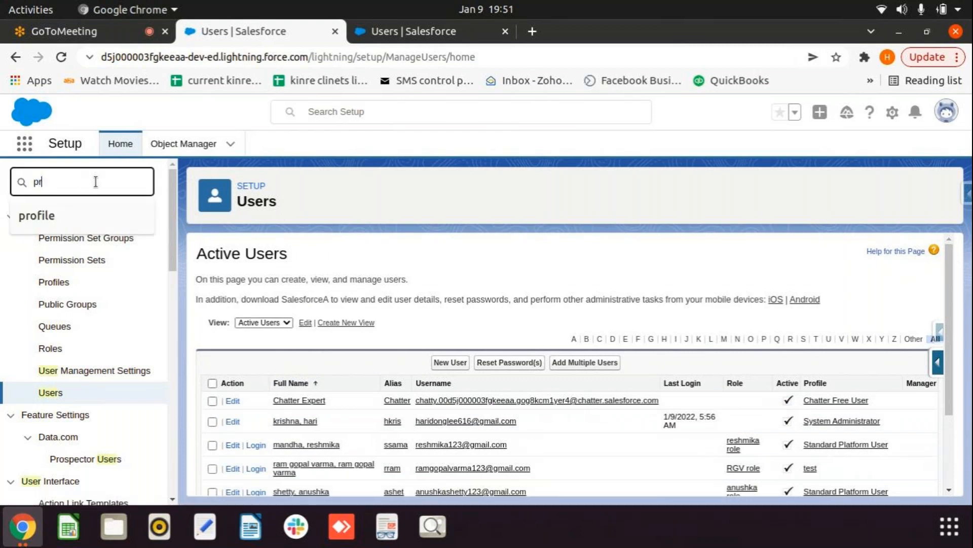
type("ofile")
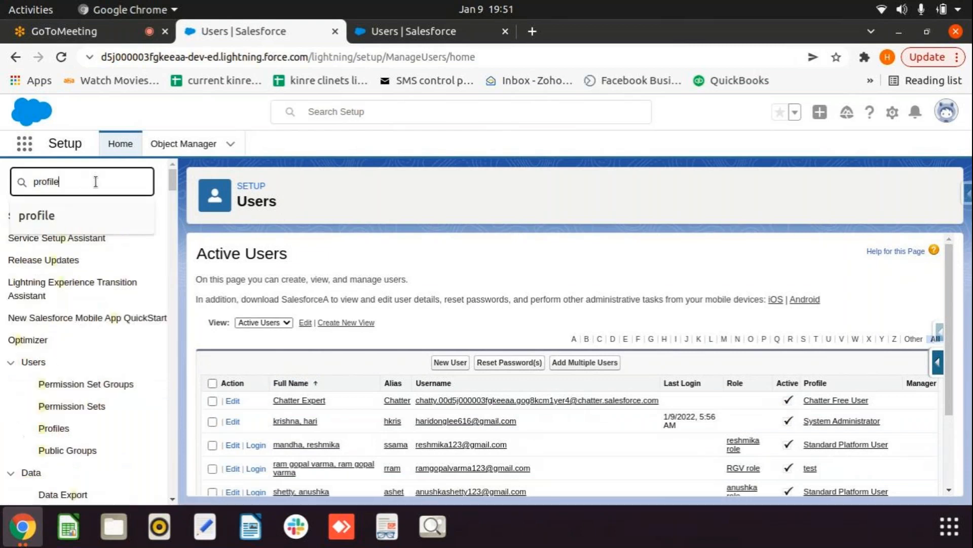
left_click(53, 239)
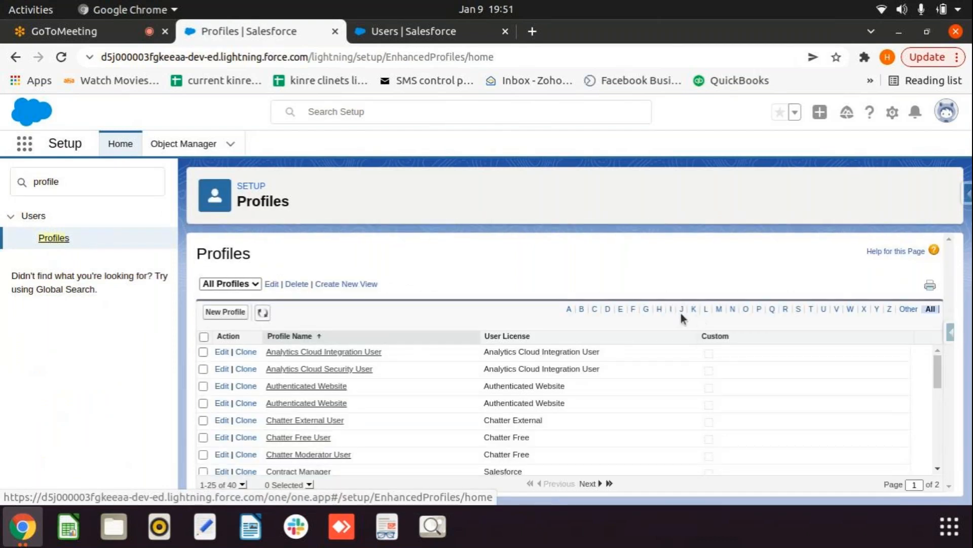
left_click(811, 310)
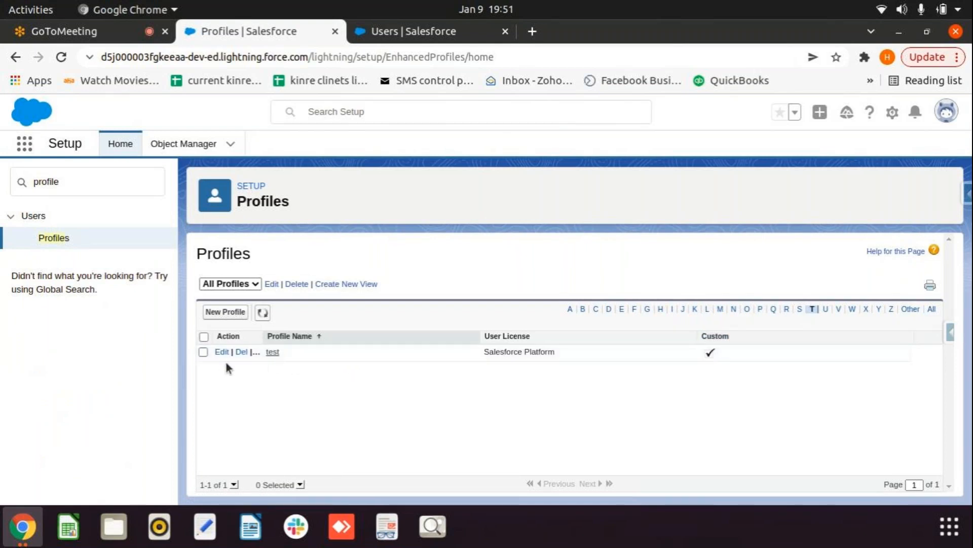
left_click(271, 352)
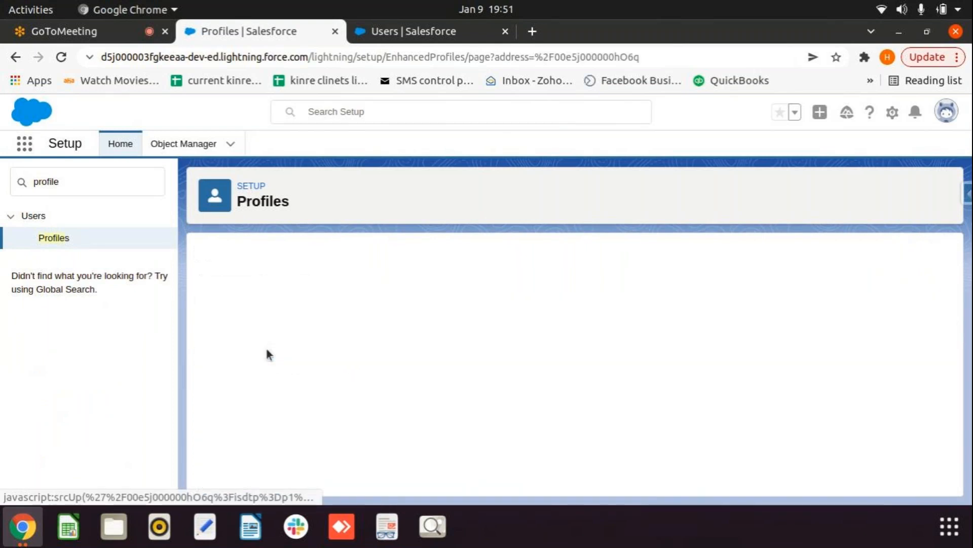
mouse_move(507, 325)
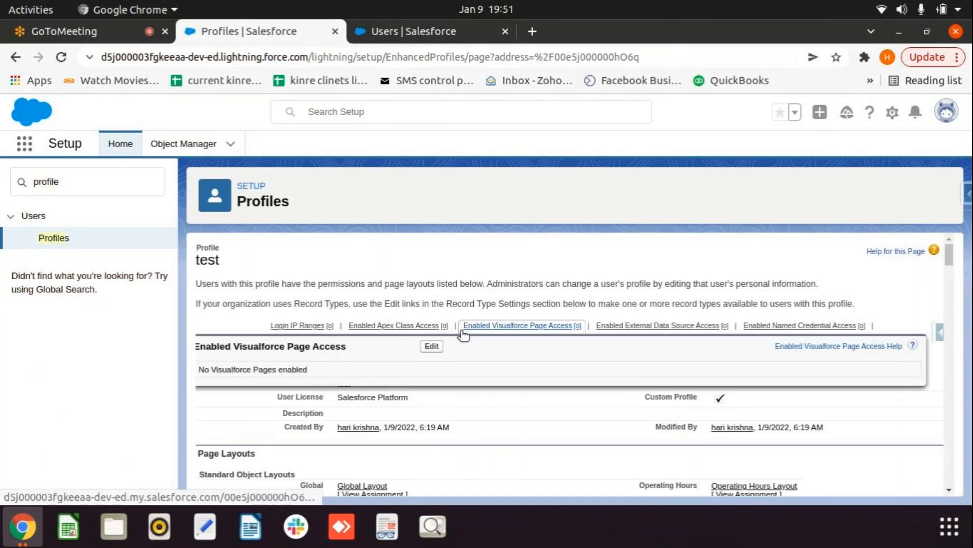
left_click(433, 347)
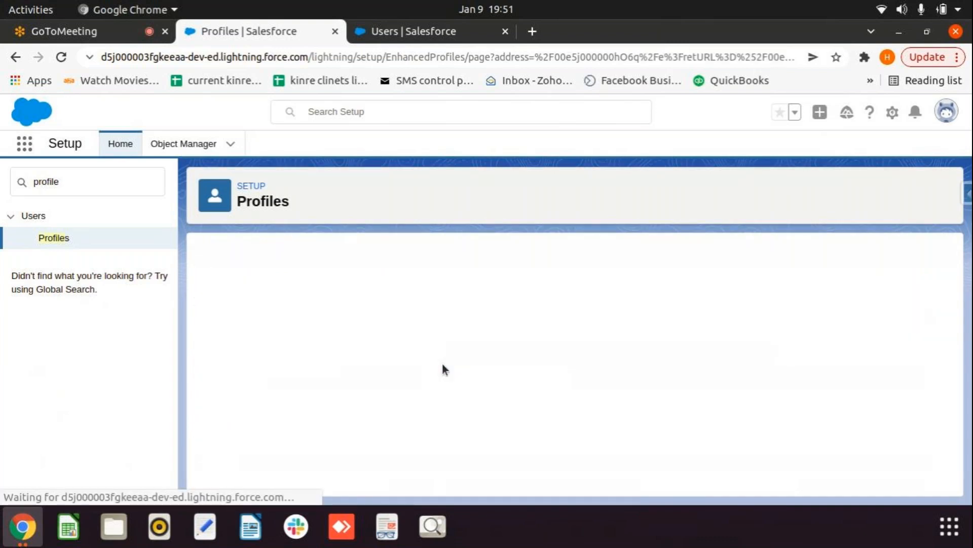
Step: Clear the existing Accounts object permissions on the test profile
left_click_drag(949, 262, 959, 469)
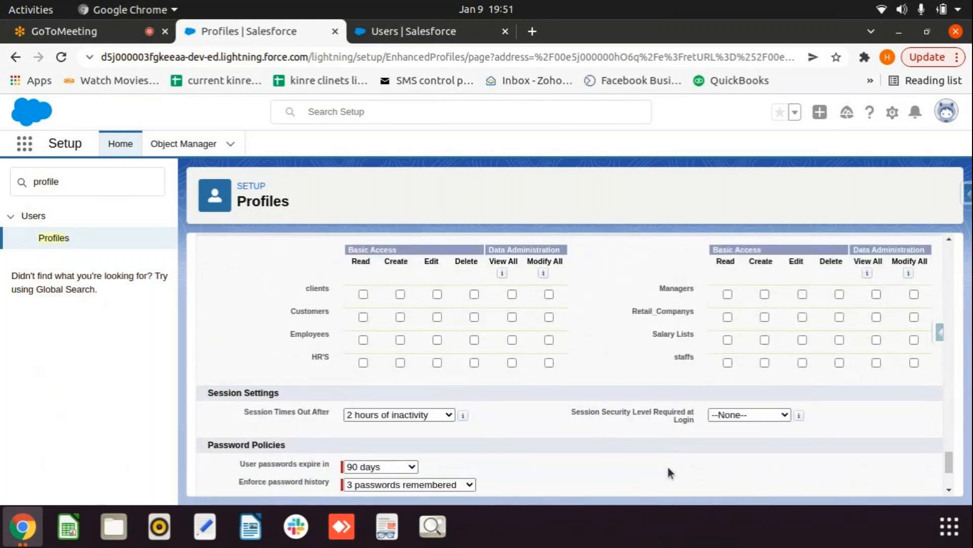
scroll(959, 469, "down", 1)
scroll(445, 450, "up", 5)
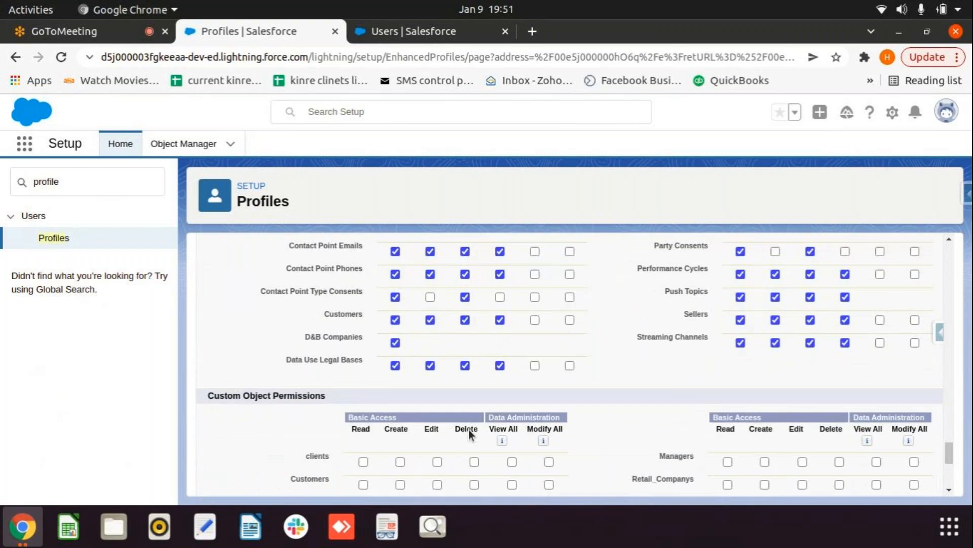
scroll(469, 434, "up", 8)
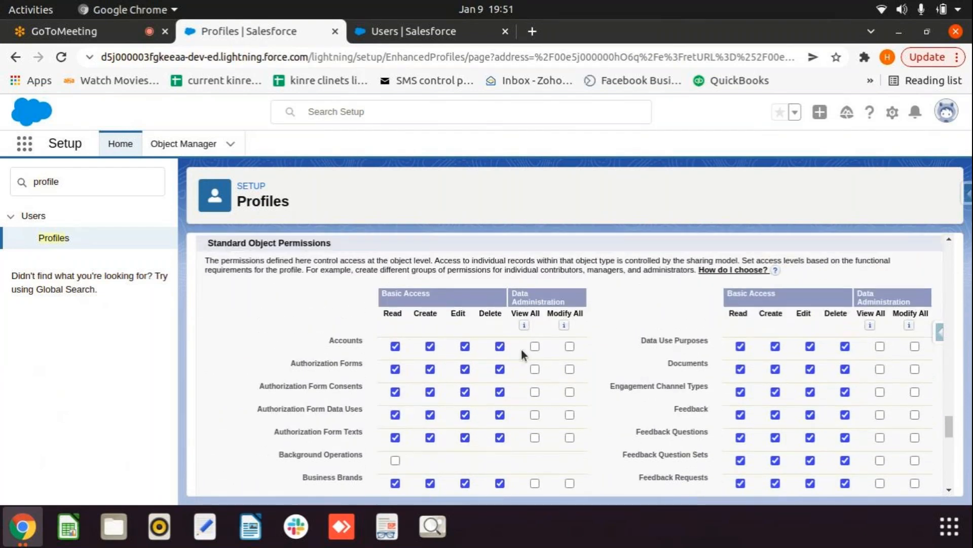
left_click(395, 347)
Step: Grant Read, Create, Edit and Delete on Accounts and save the test profile
scroll(644, 339, "down", 10)
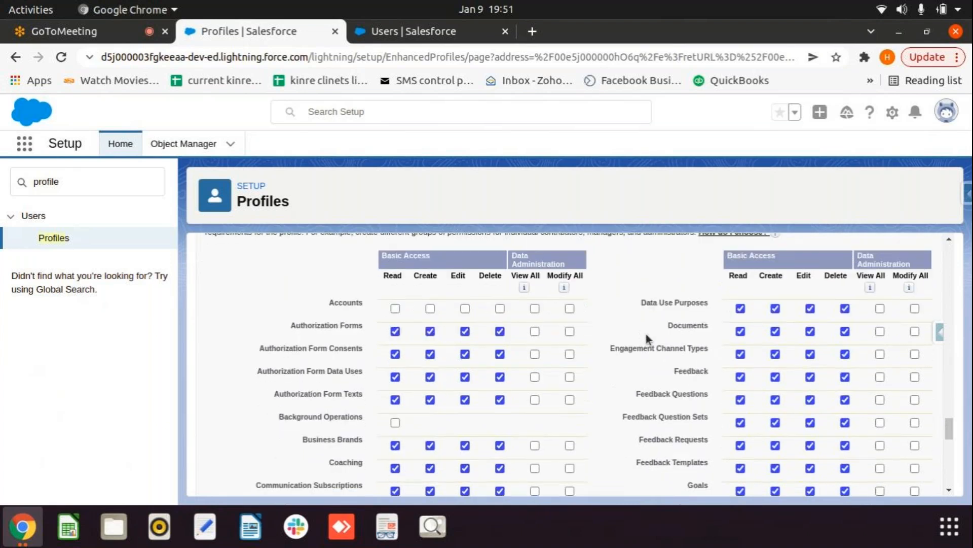
scroll(649, 339, "up", 2)
left_click_drag(950, 405, 950, 425)
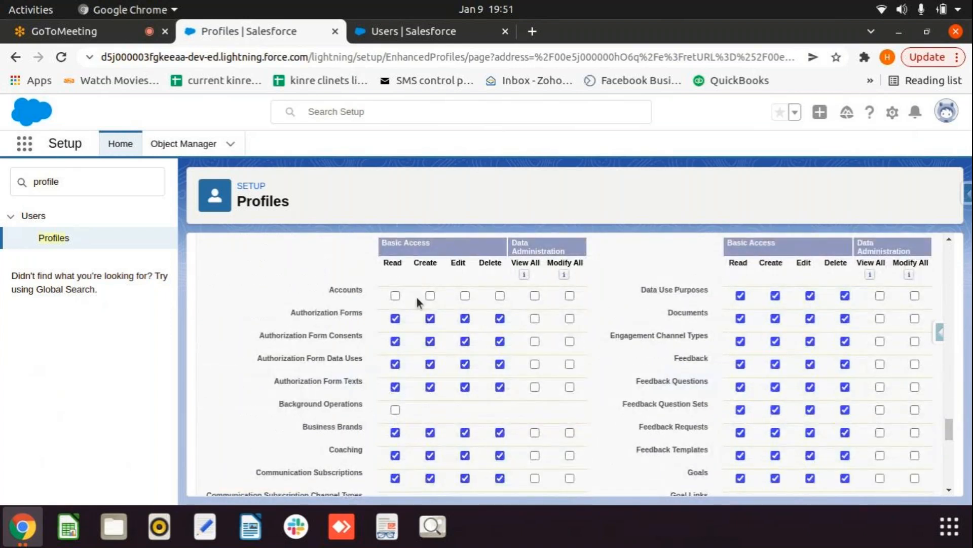
left_click(395, 297)
left_click(430, 296)
left_click(465, 296)
left_click(500, 296)
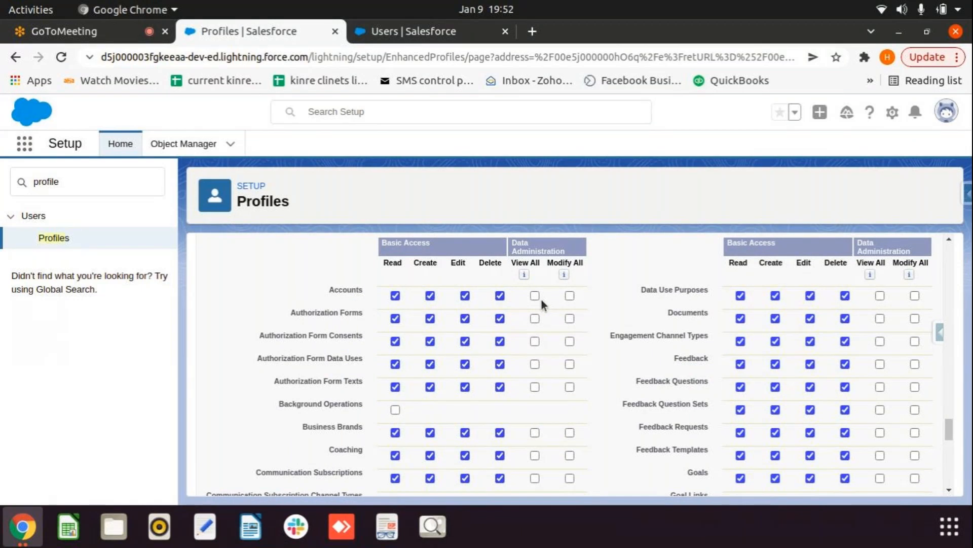
scroll(562, 306, "down", 3)
scroll(562, 307, "down", 15)
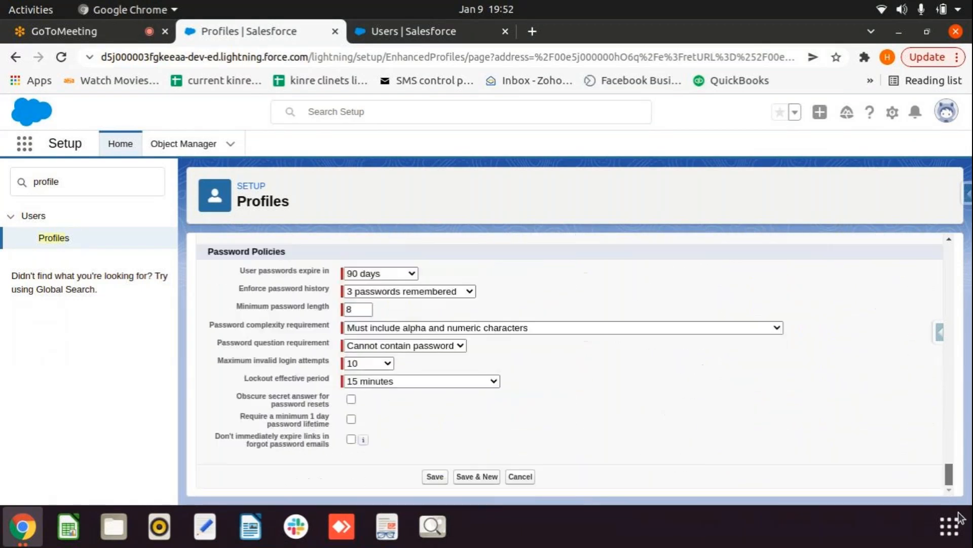
left_click(435, 476)
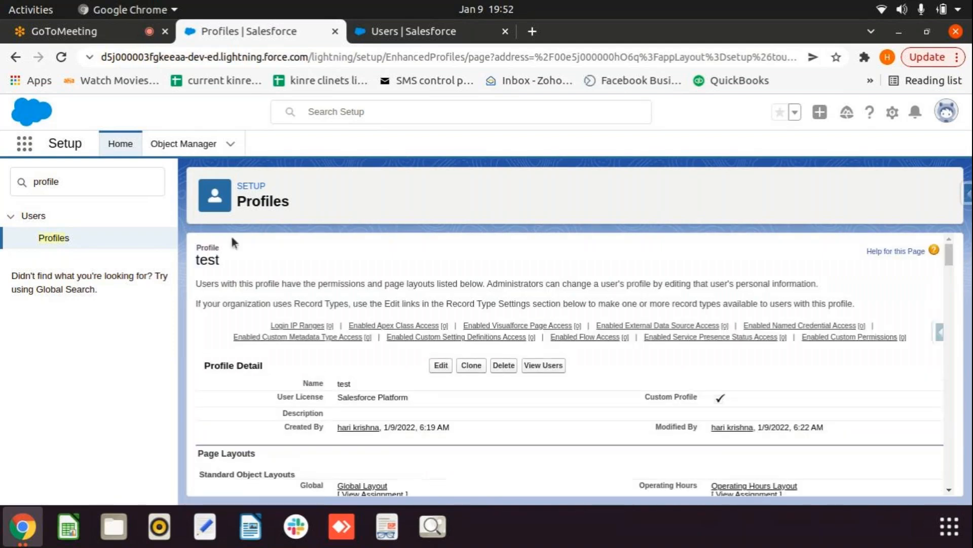
Step: Open a user from Setup Users and change their profile to 'test', then save
left_click_drag(88, 184, 9, 187)
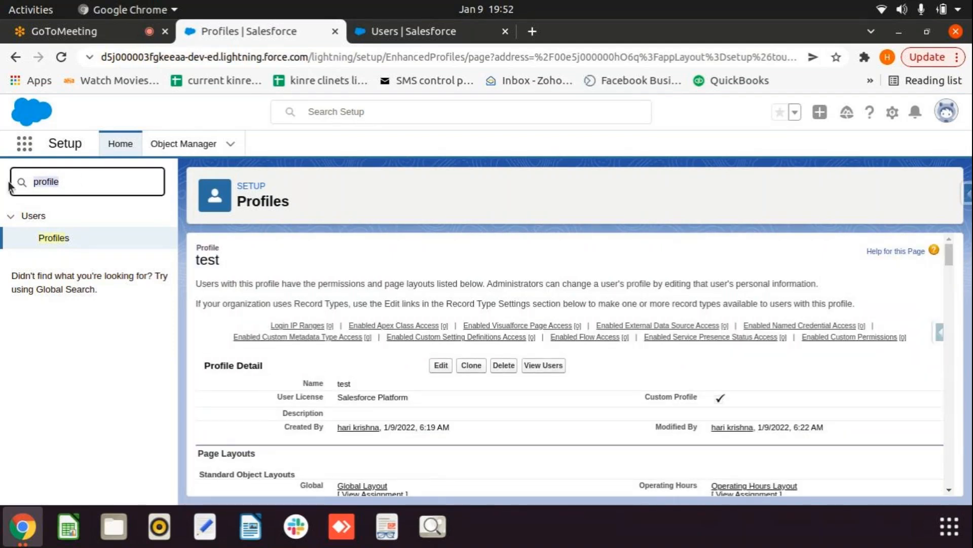
type("user")
left_click(49, 392)
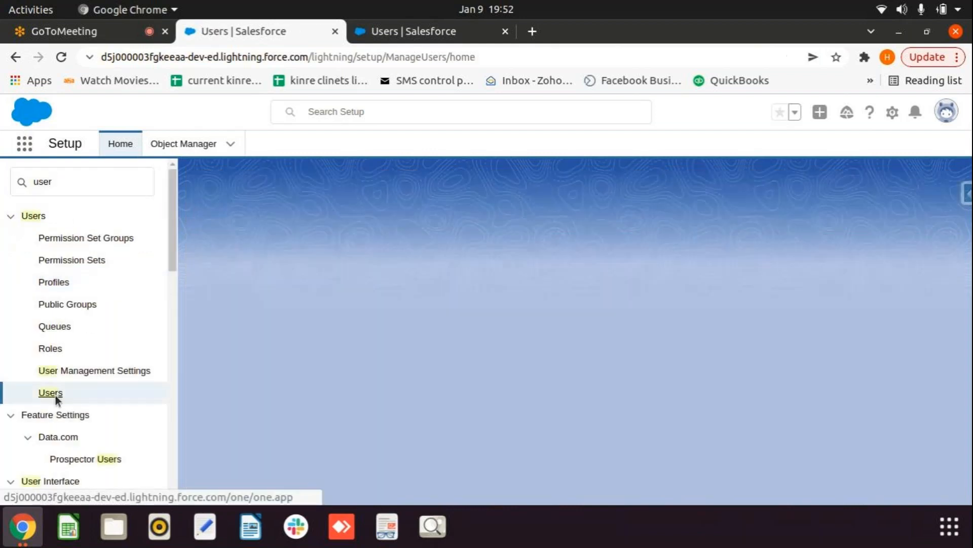
scroll(447, 400, "down", 1)
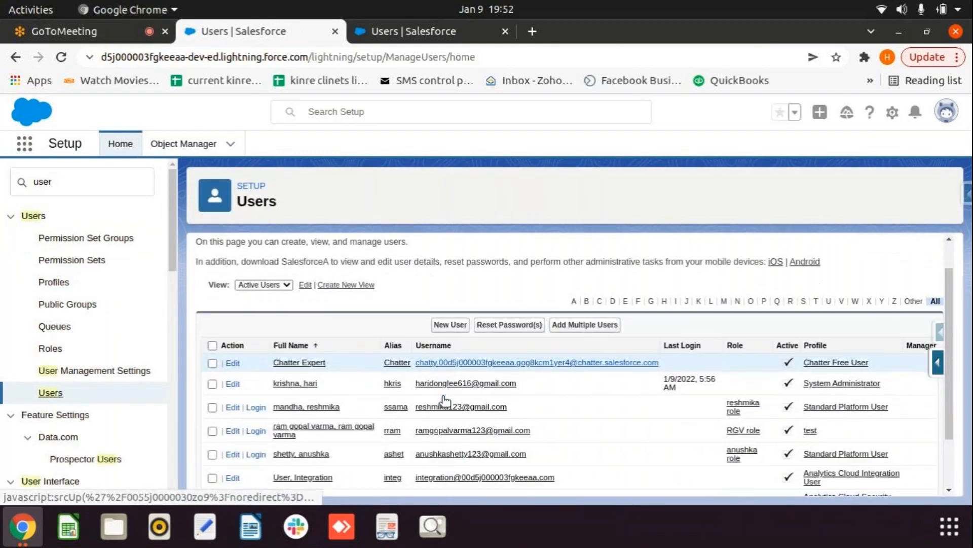
left_click(312, 406)
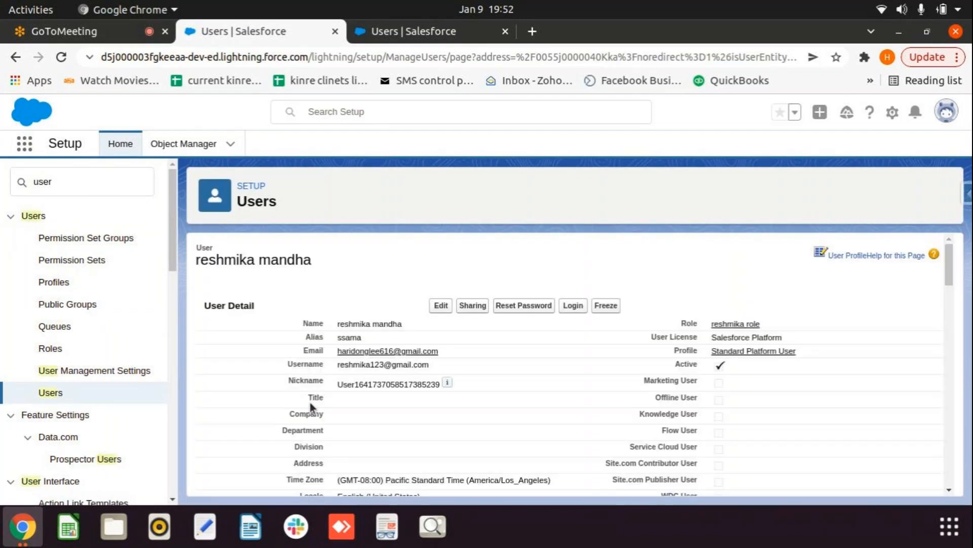
left_click(441, 327)
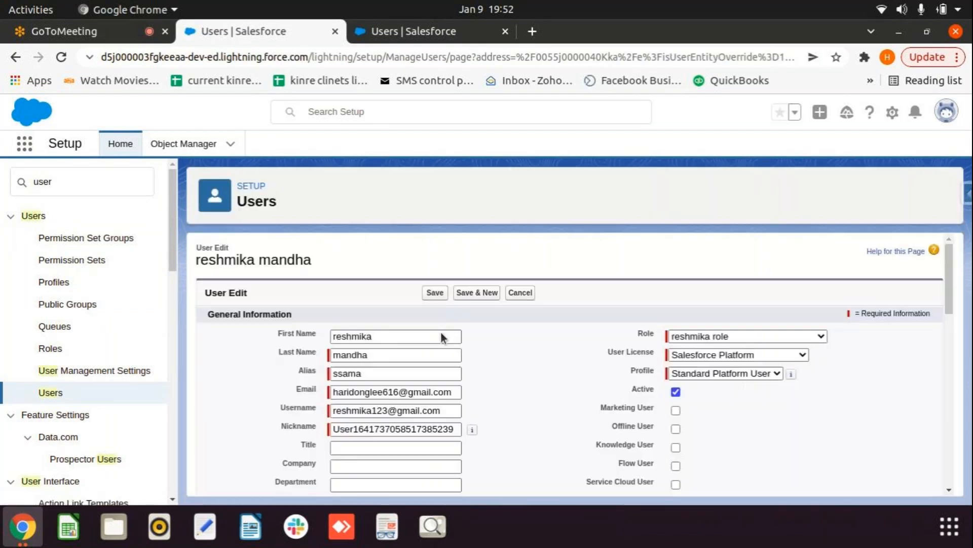
left_click(777, 374)
left_click(710, 398)
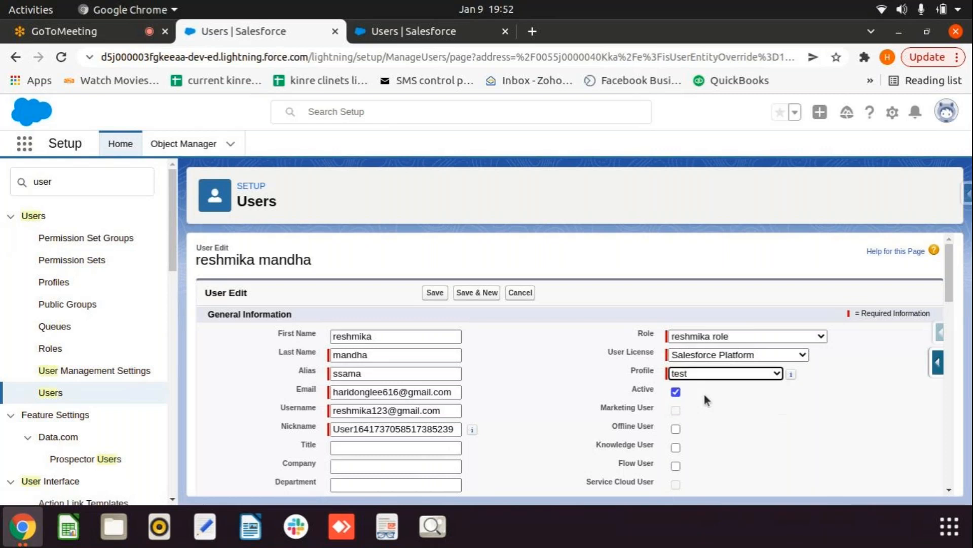
left_click(446, 294)
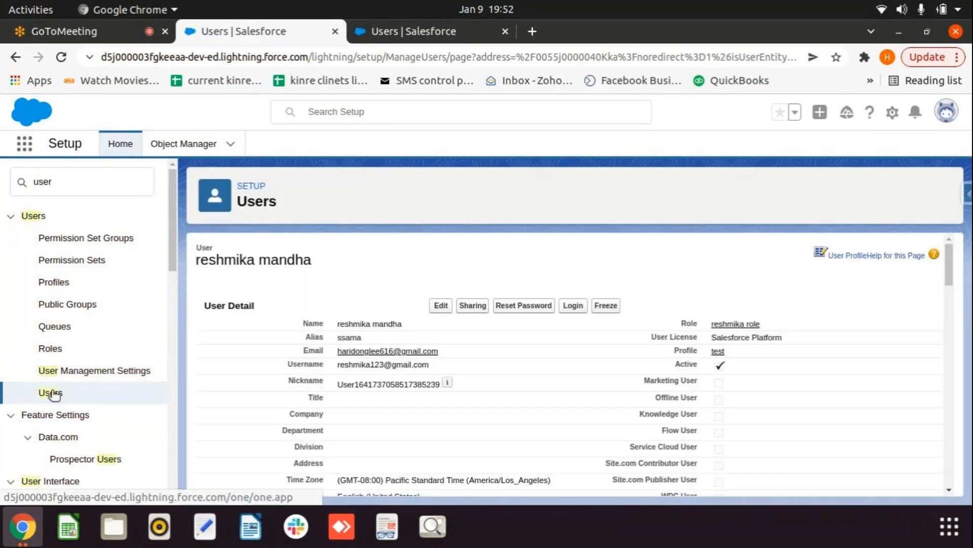
left_click(55, 393)
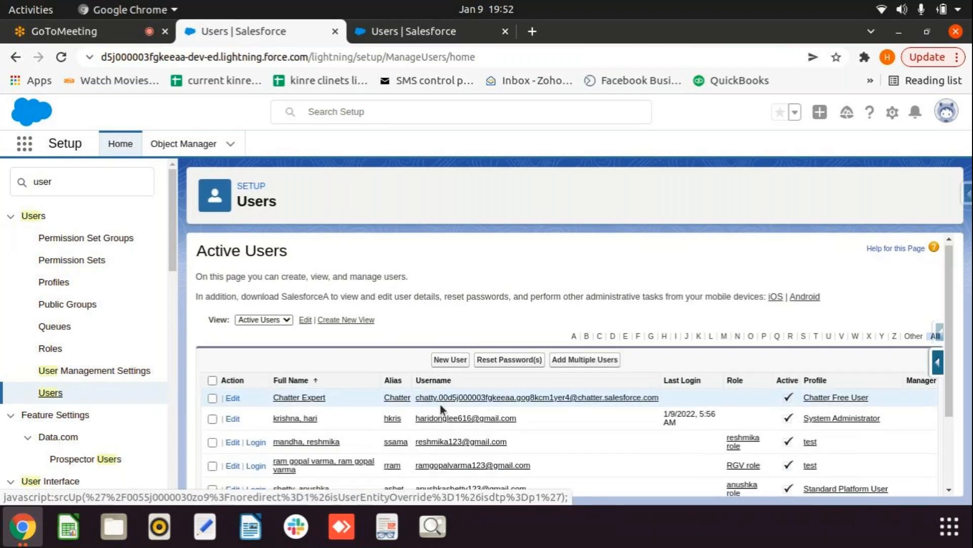
Step: Assign the 'test' profile to the anushka role user and save
left_click(310, 416)
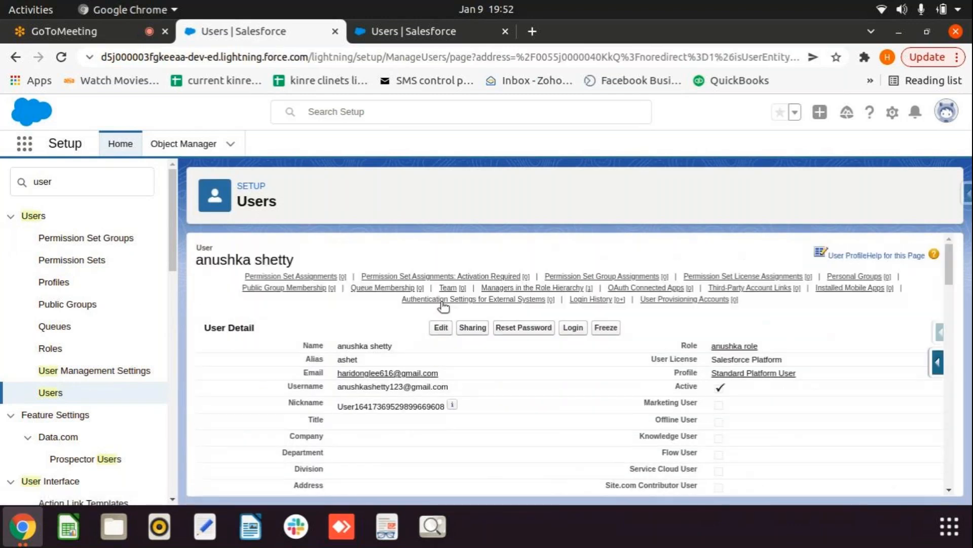
left_click(440, 326)
left_click(725, 373)
left_click(723, 398)
left_click(433, 293)
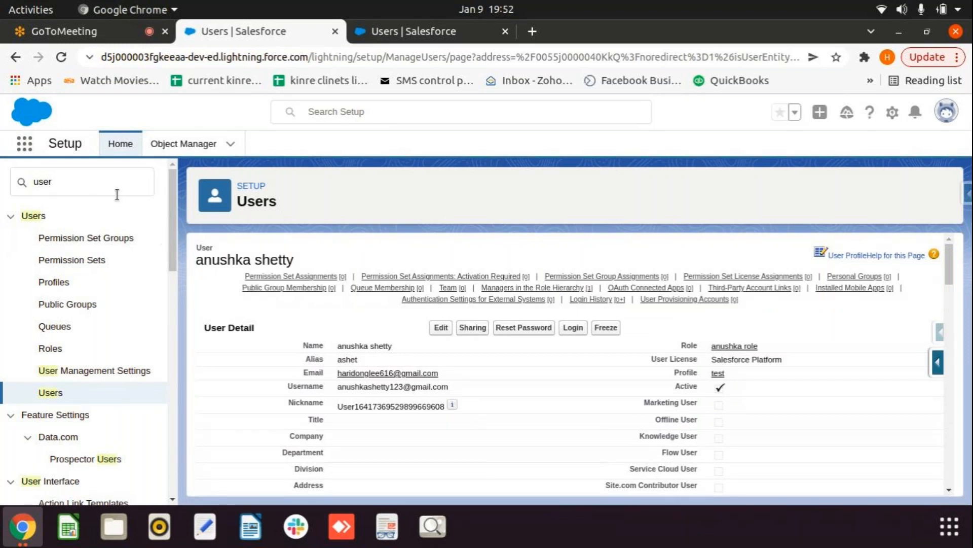
left_click(44, 393)
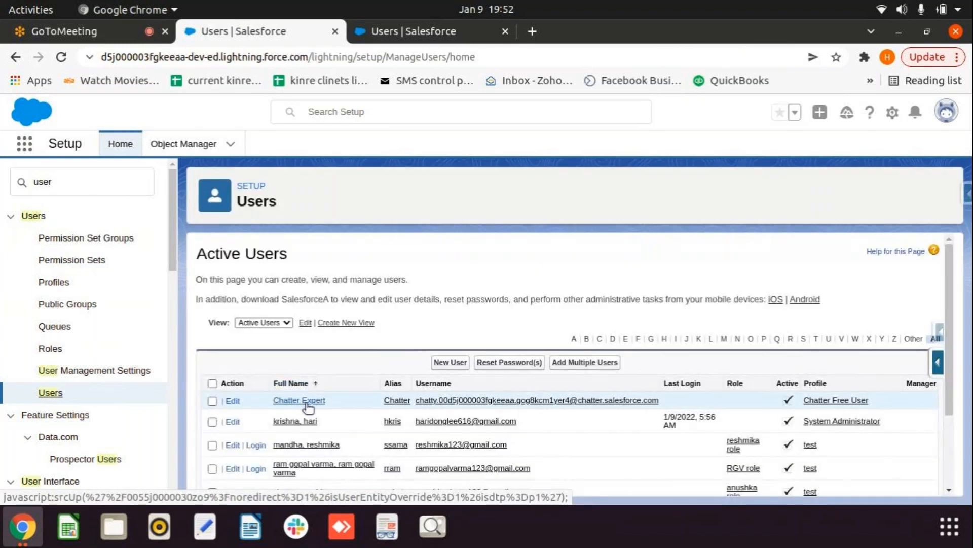
Step: Log in as the RGV role user on the test profile, then log out back to the Users tab
scroll(306, 404, "down", 3)
left_click(259, 393)
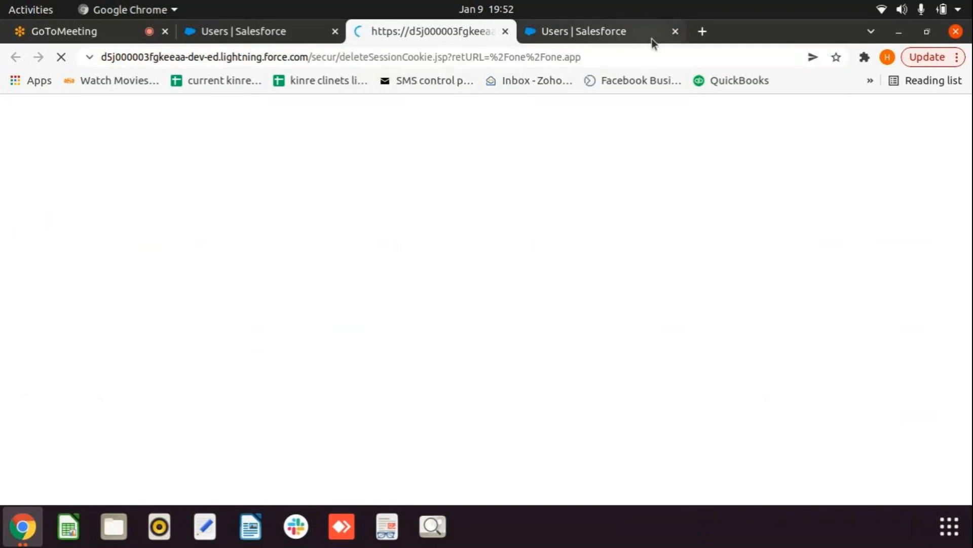
left_click(675, 32)
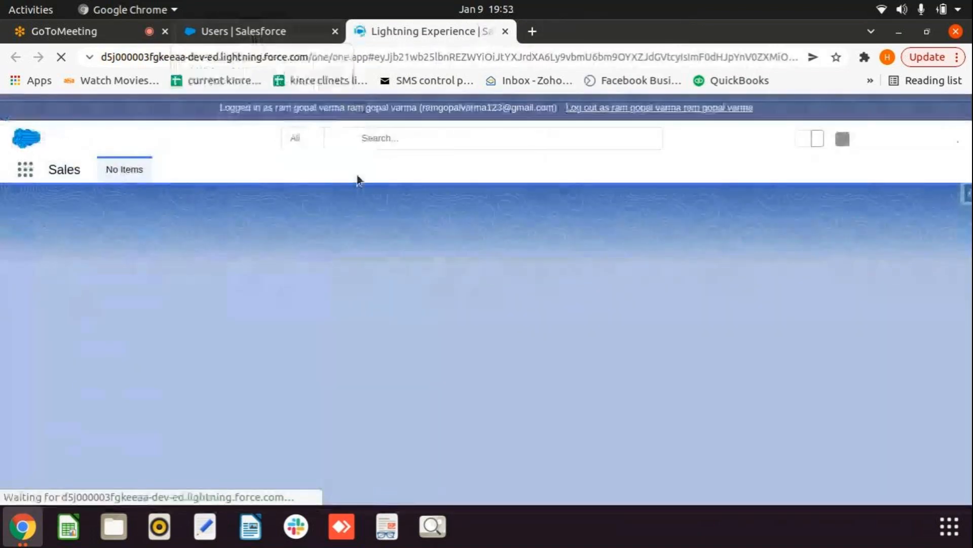
left_click(624, 106)
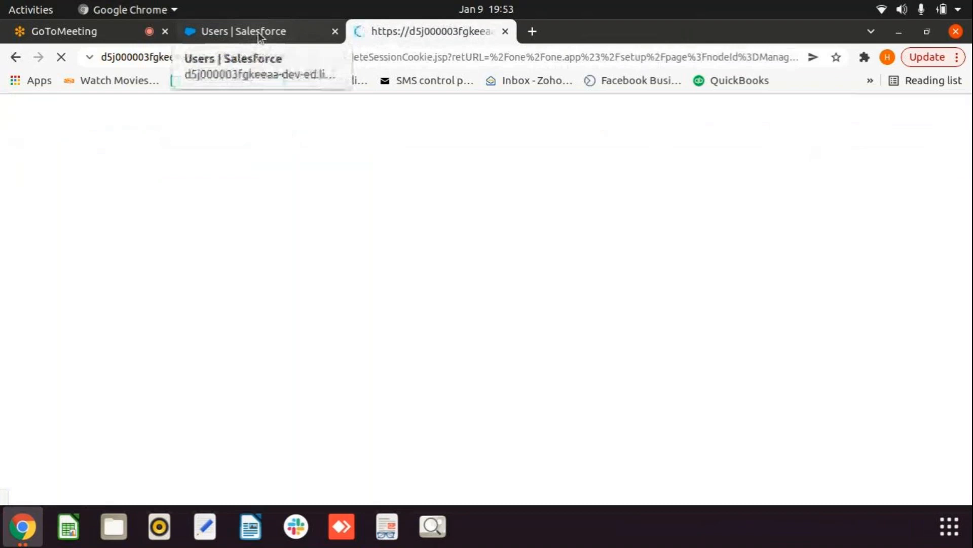
left_click(260, 37)
double_click(87, 177)
Step: Open Sharing Settings via Quick Find 'sharing', edit Organization-Wide Defaults and locate the Account row
type("sh")
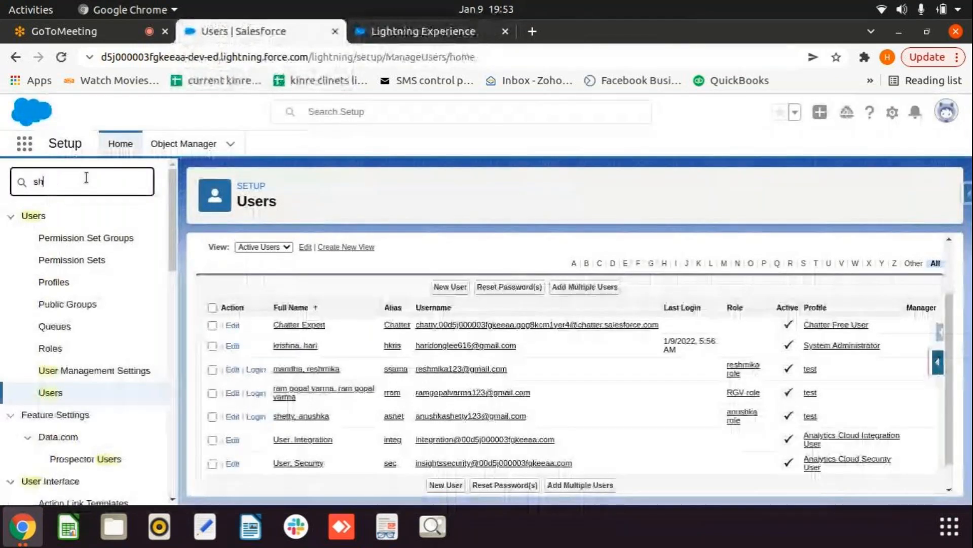
type("aring")
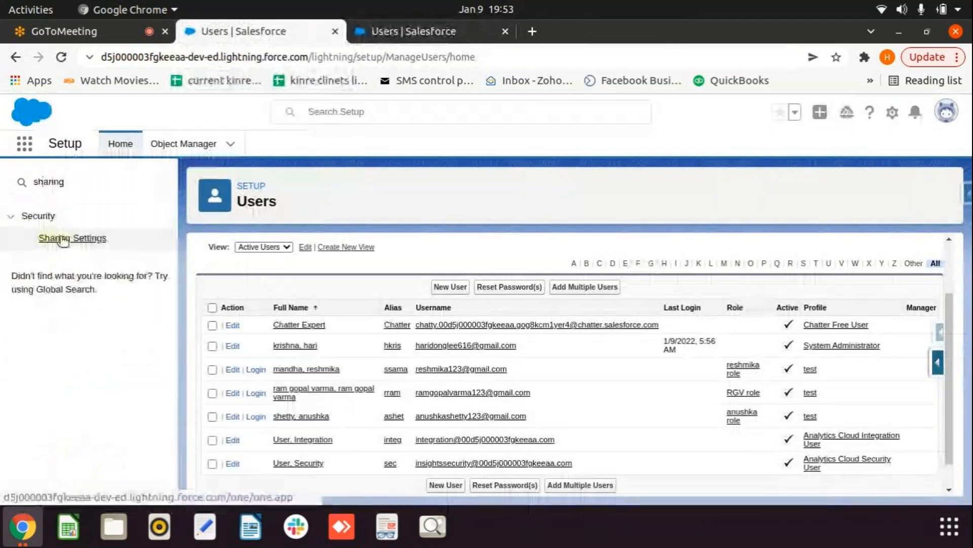
left_click(60, 237)
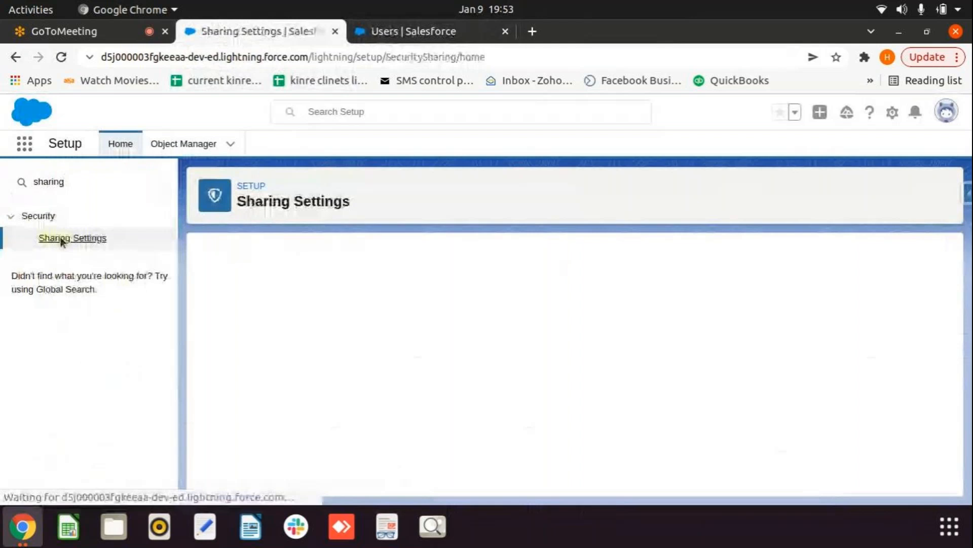
left_click(440, 394)
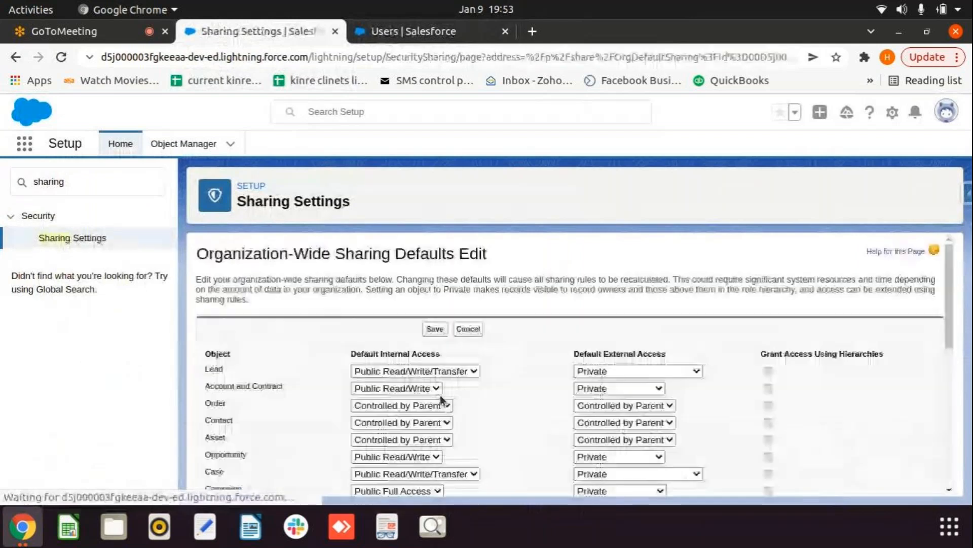
scroll(441, 400, "down", 10)
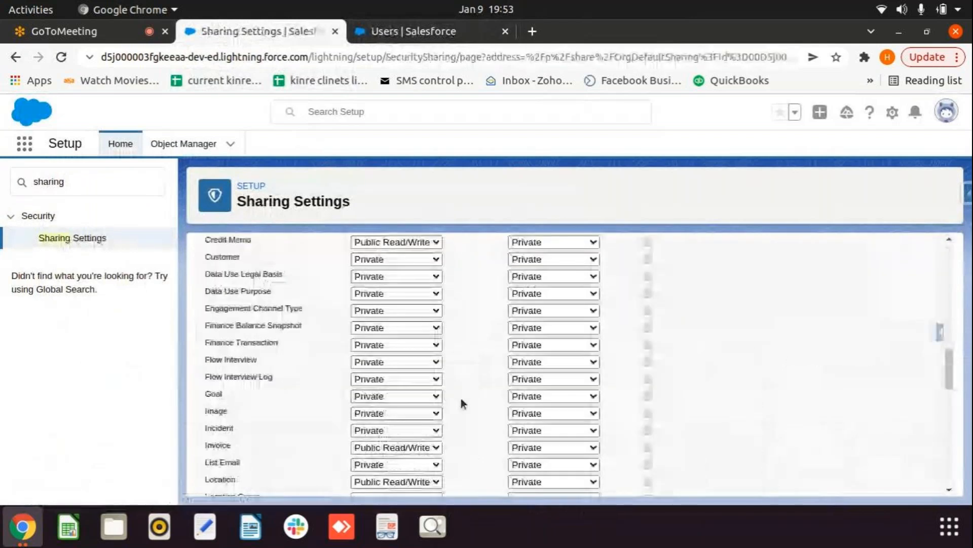
scroll(460, 397, "up", 10)
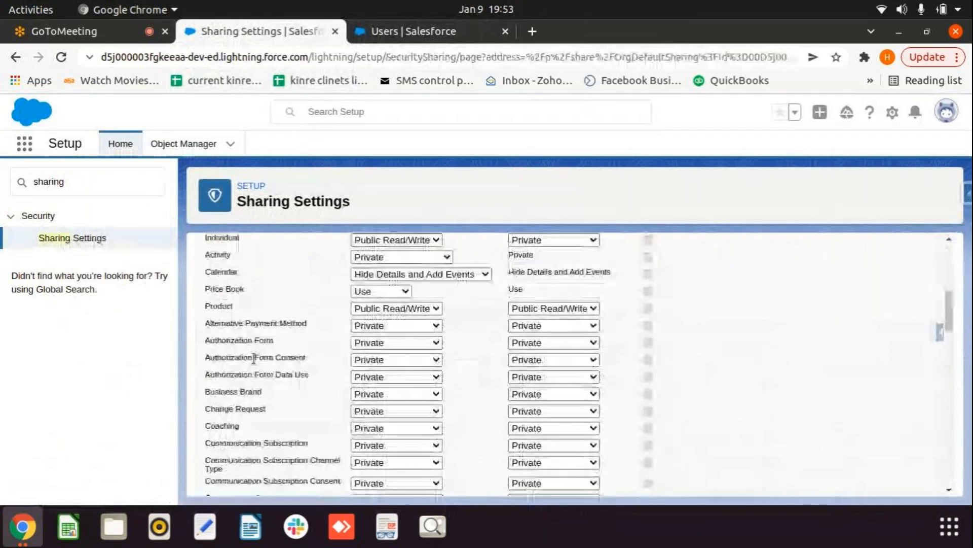
scroll(298, 400, "up", 3)
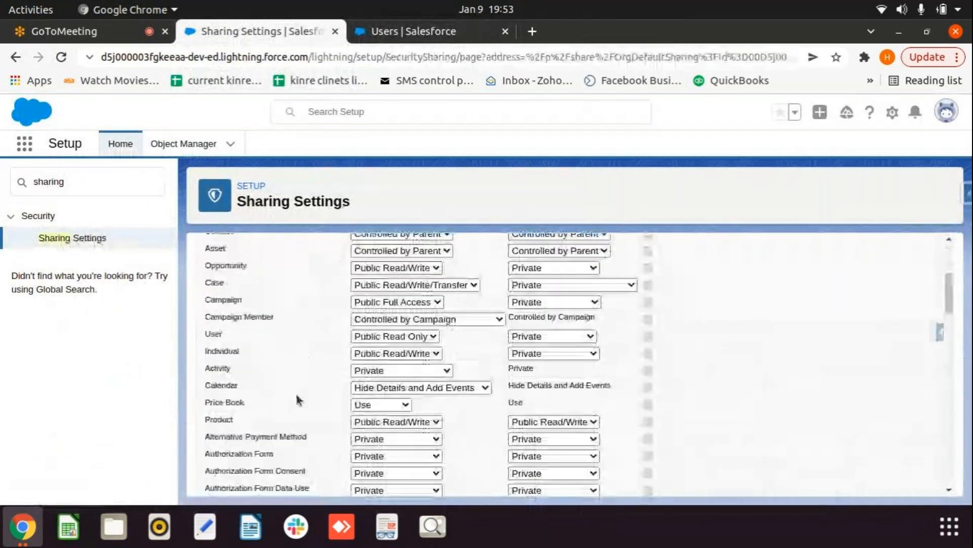
scroll(299, 400, "up", 8)
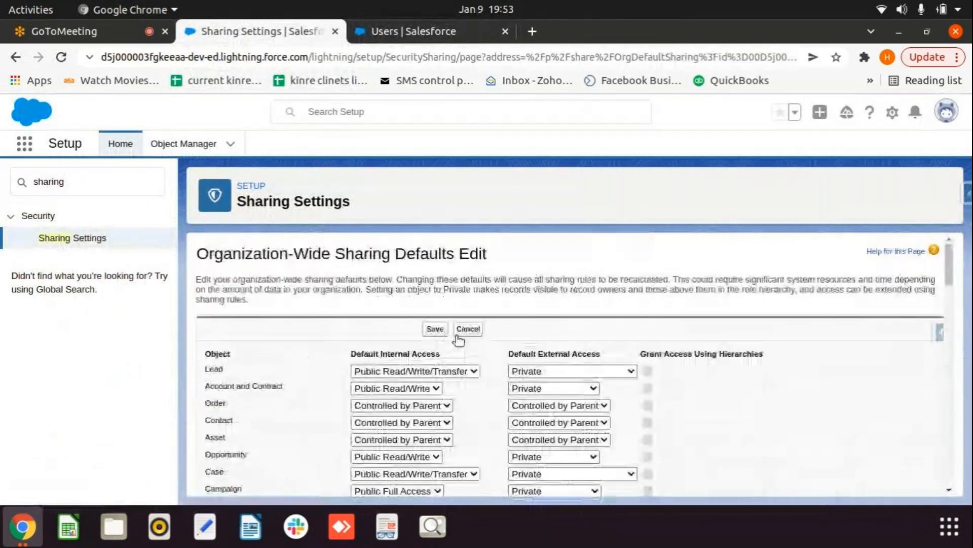
key("ctrl+f")
type("acc")
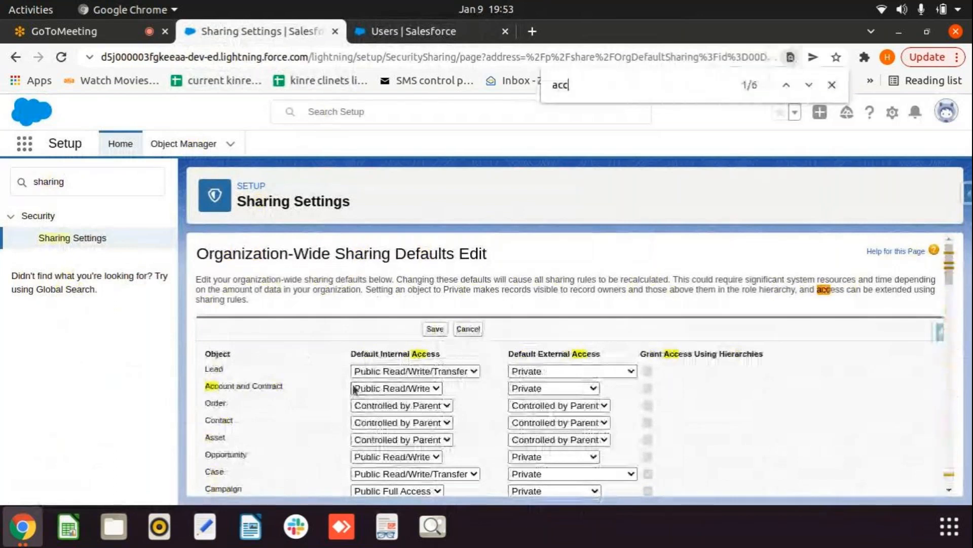
scroll(354, 390, "down", 3)
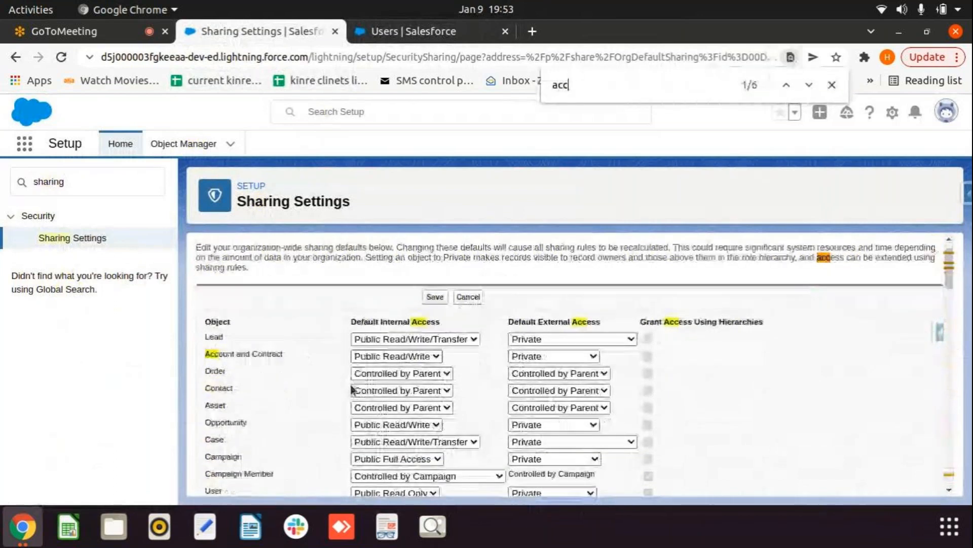
Step: Set Account and Contract to Private, accept the Opportunity and Case notices, save and confirm recalculation
left_click(433, 312)
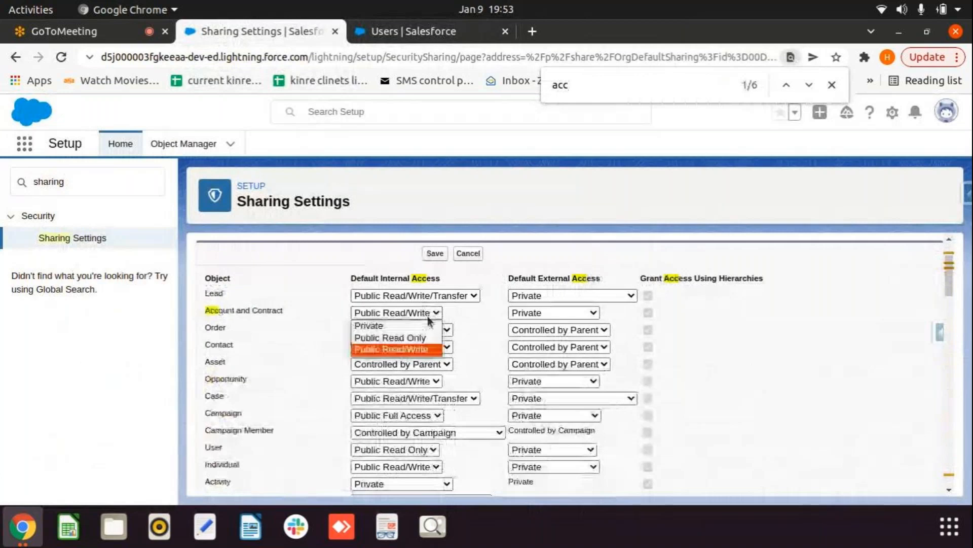
left_click(403, 327)
left_click(611, 157)
left_click(611, 163)
left_click(610, 163)
left_click(435, 253)
left_click(614, 209)
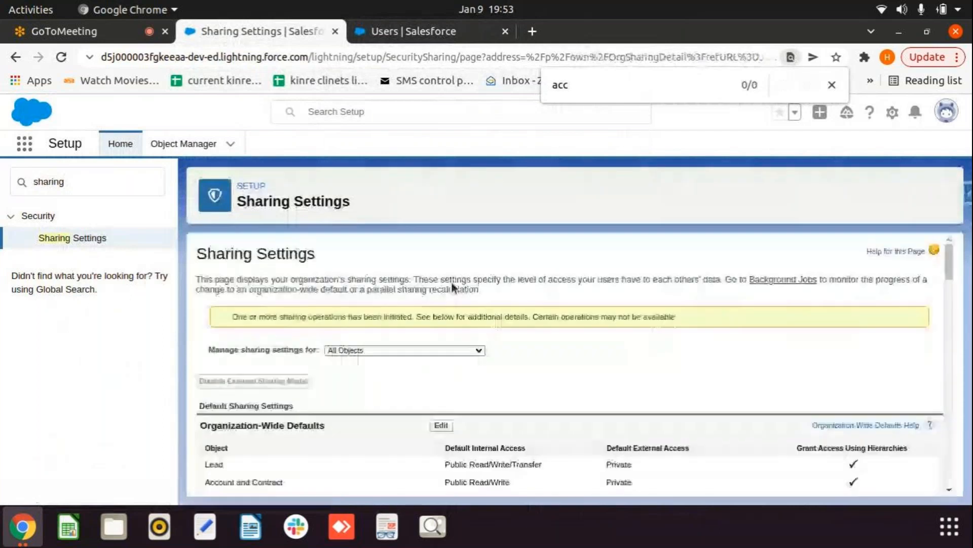
Step: Reload Sharing Settings to confirm Account and Contract shows Private, then return to the Users tab
key("Return")
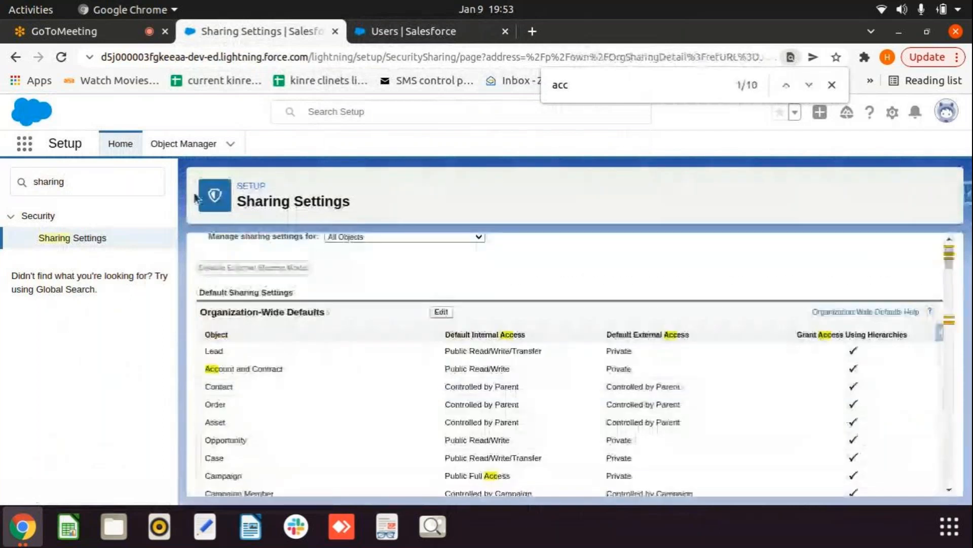
left_click(61, 58)
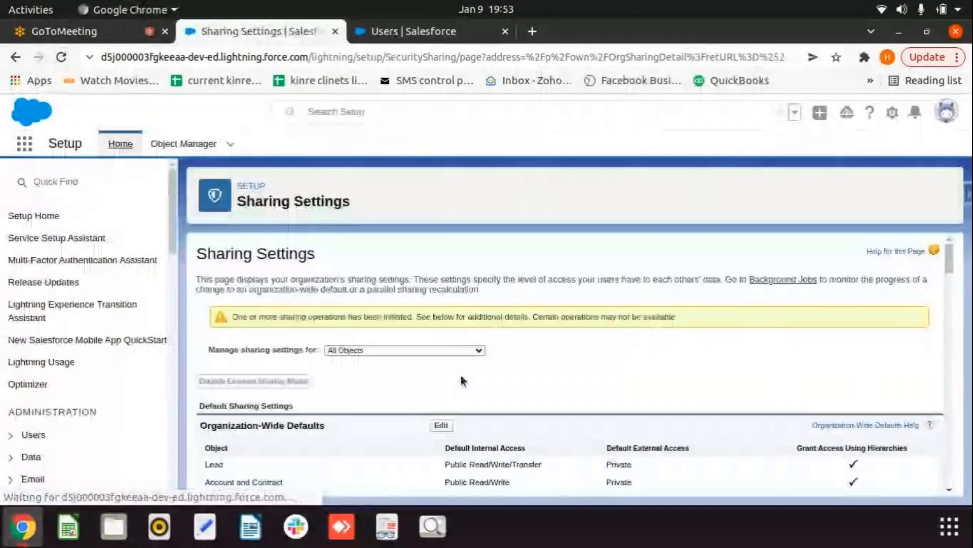
scroll(418, 459, "down", 1)
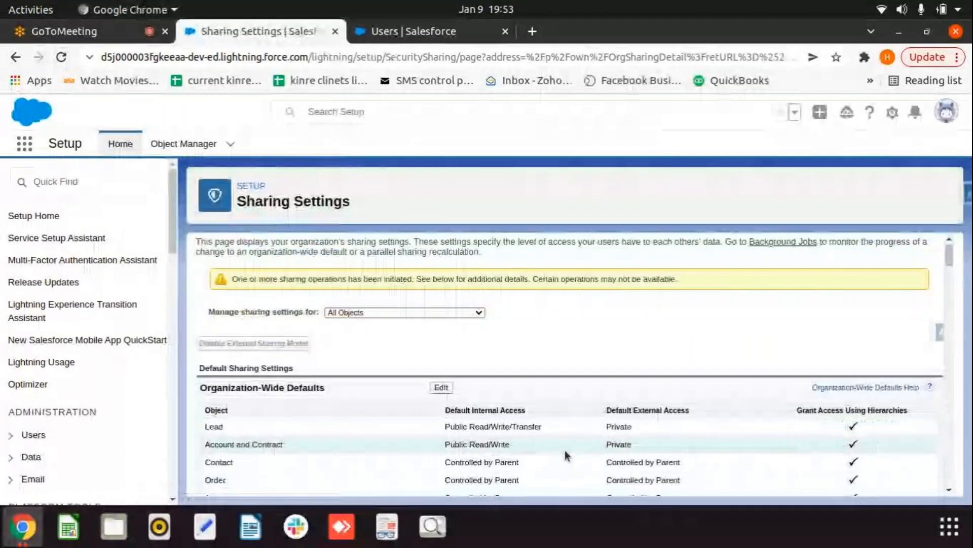
left_click(62, 56)
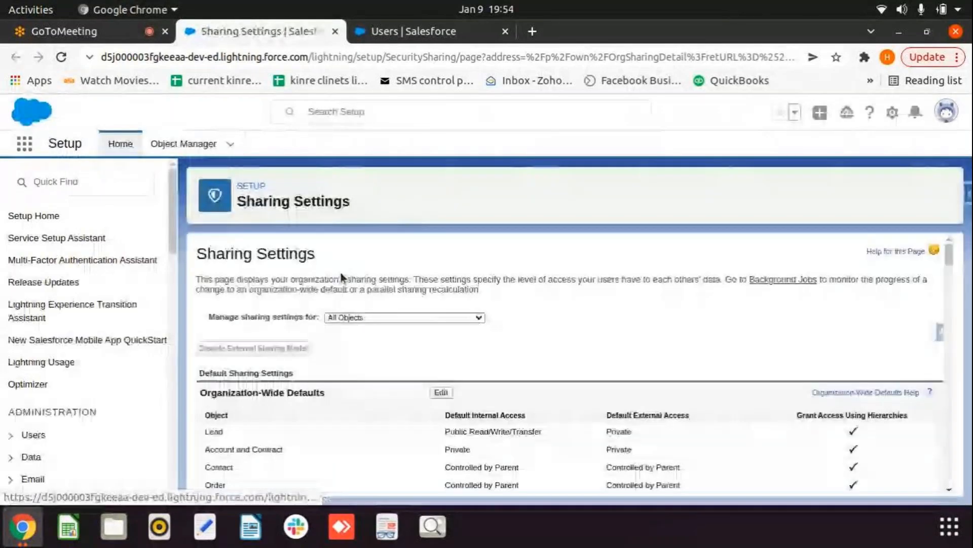
left_click(87, 173)
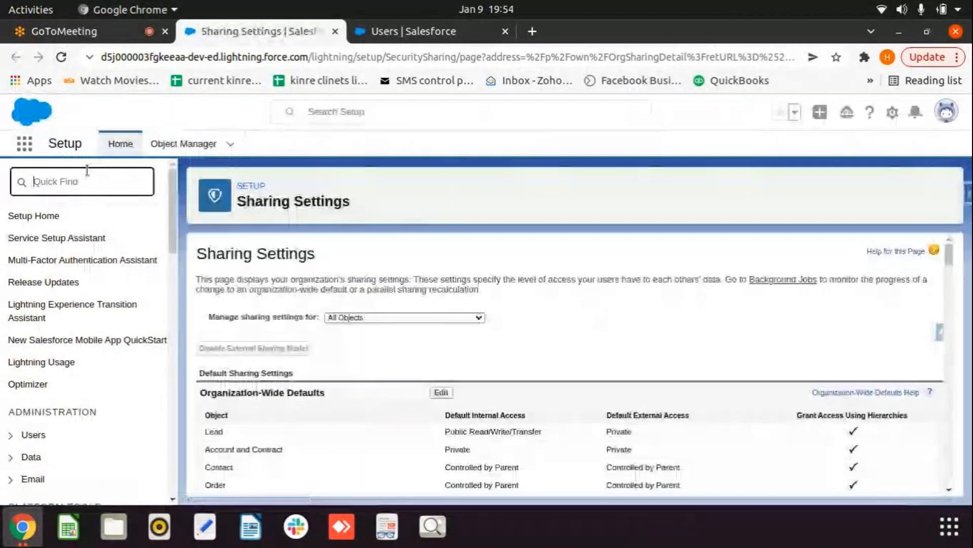
left_click(467, 30)
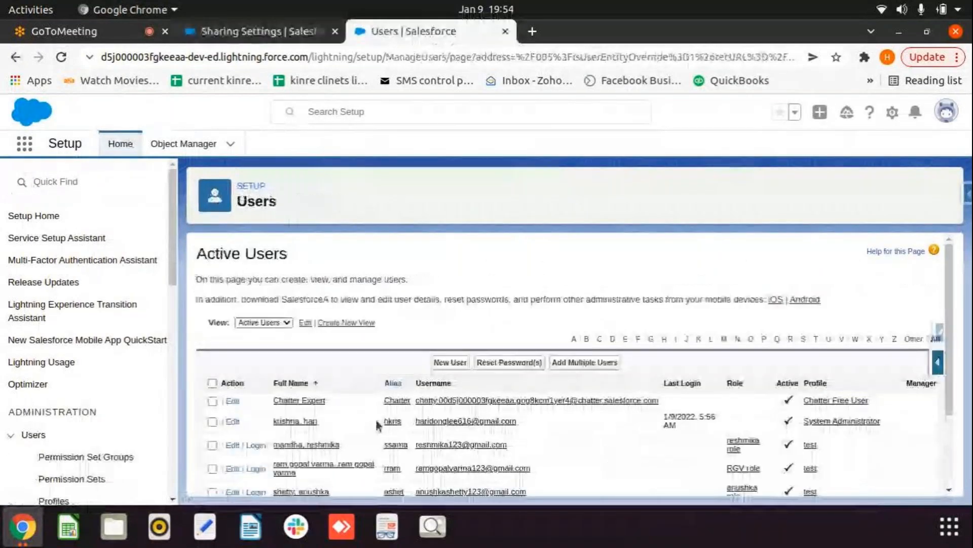
scroll(375, 418, "down", 3)
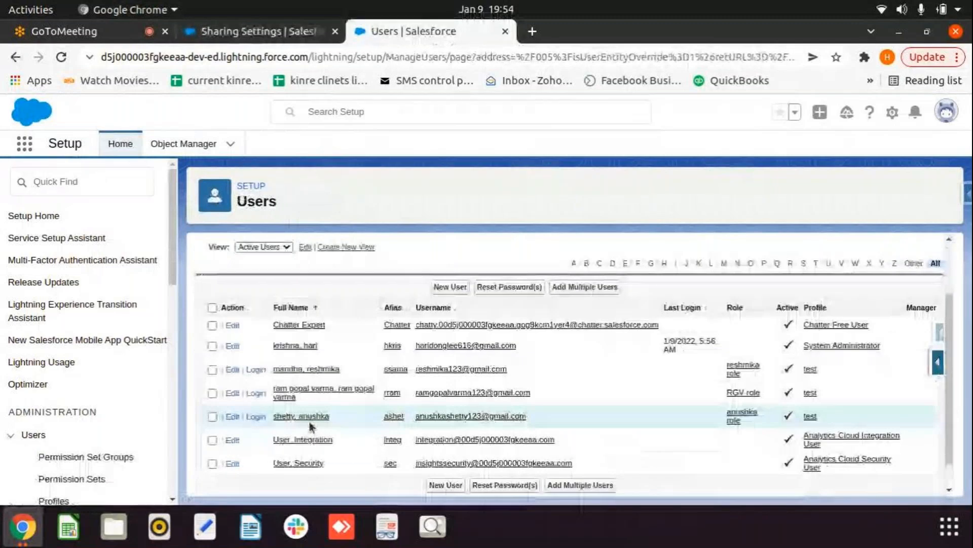
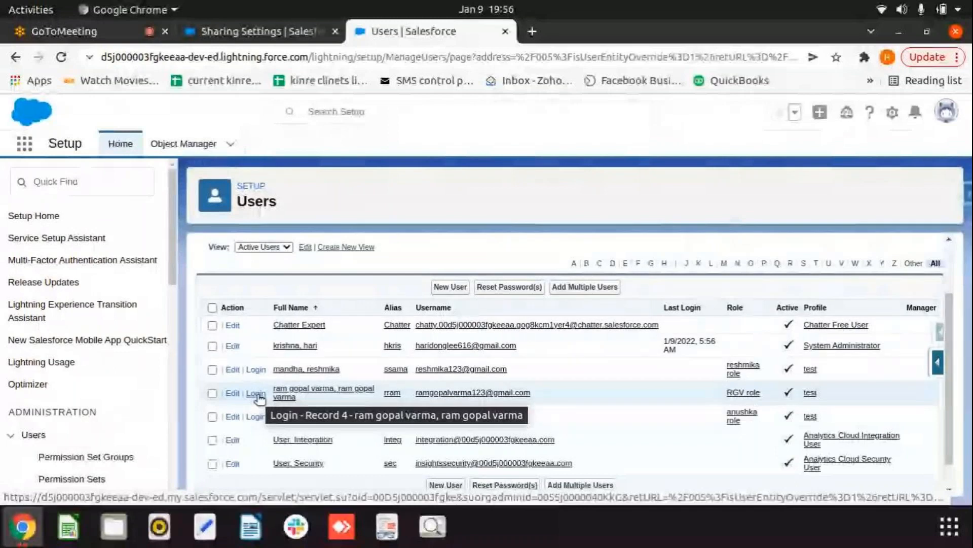
Step: Log in as the RGV-role user and open Accounts by searching 'acc' in App Launcher
left_click(256, 393)
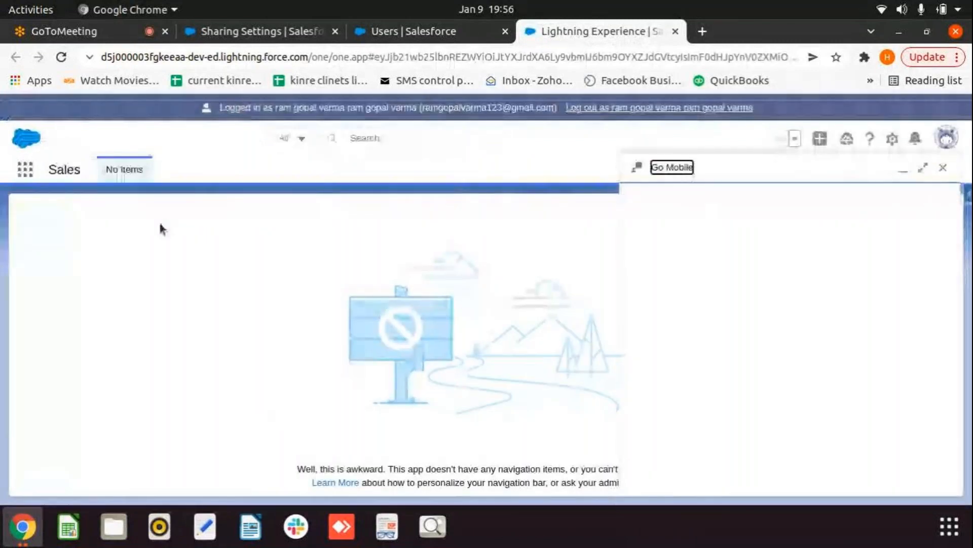
left_click(376, 250)
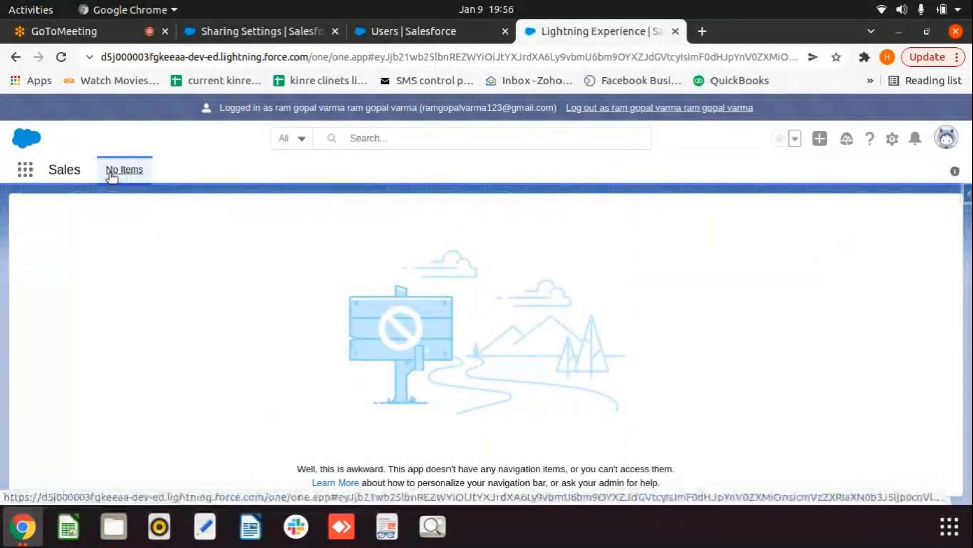
left_click(23, 178)
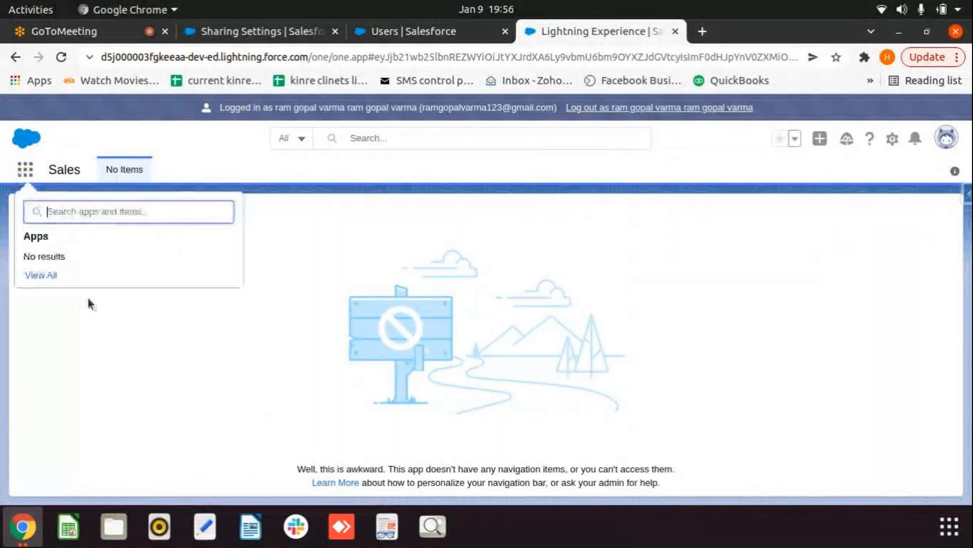
type("acc")
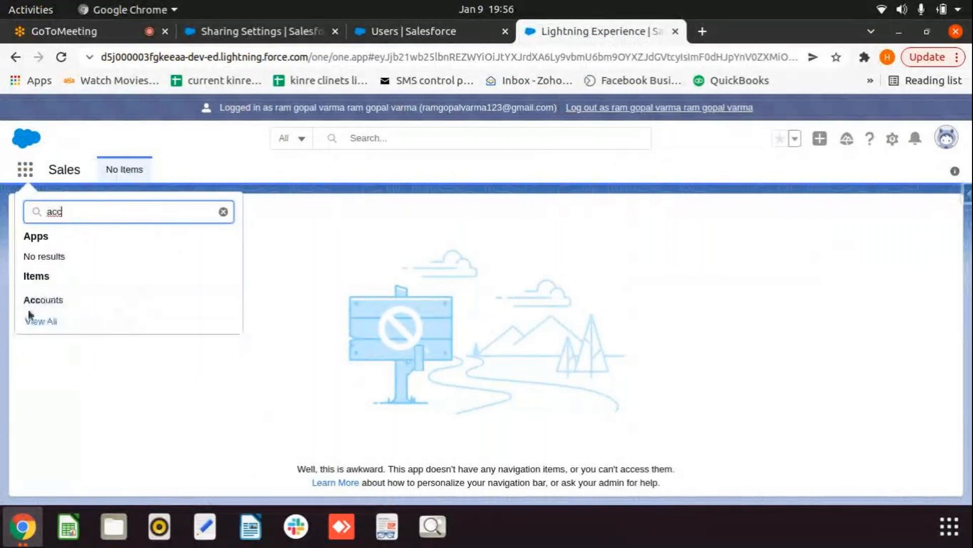
left_click(42, 302)
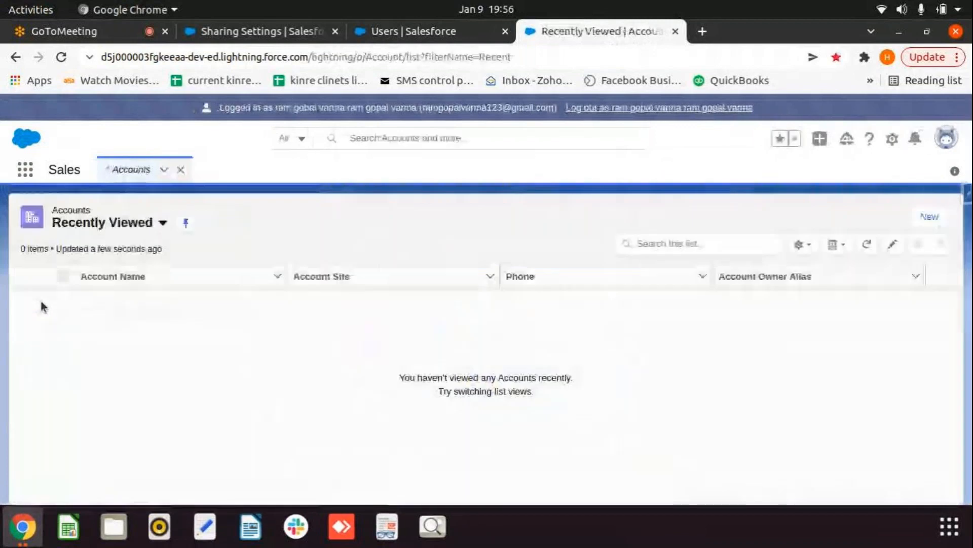
Step: Switch to All Accounts and start a new account named 'RGV record 1'
left_click(163, 224)
left_click(109, 274)
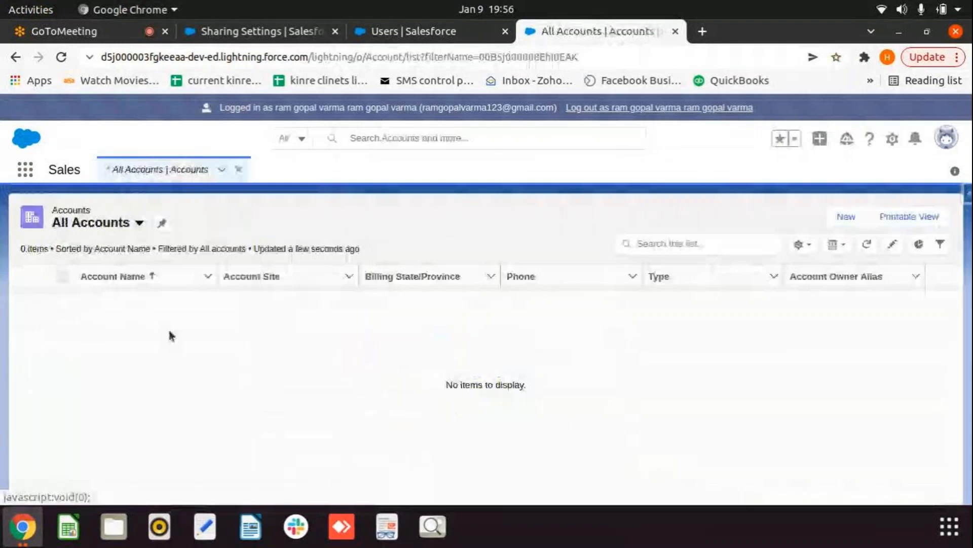
left_click(843, 219)
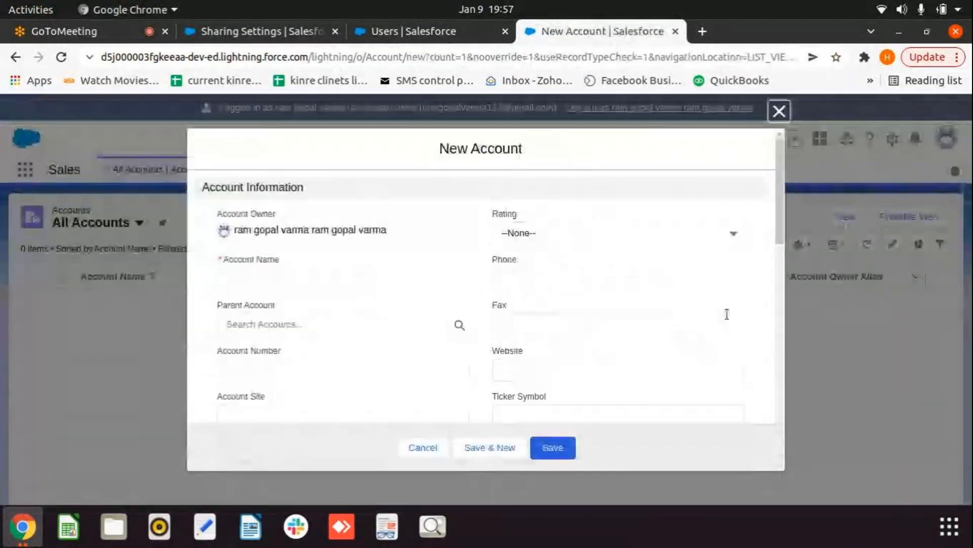
scroll(727, 315, "down", 1)
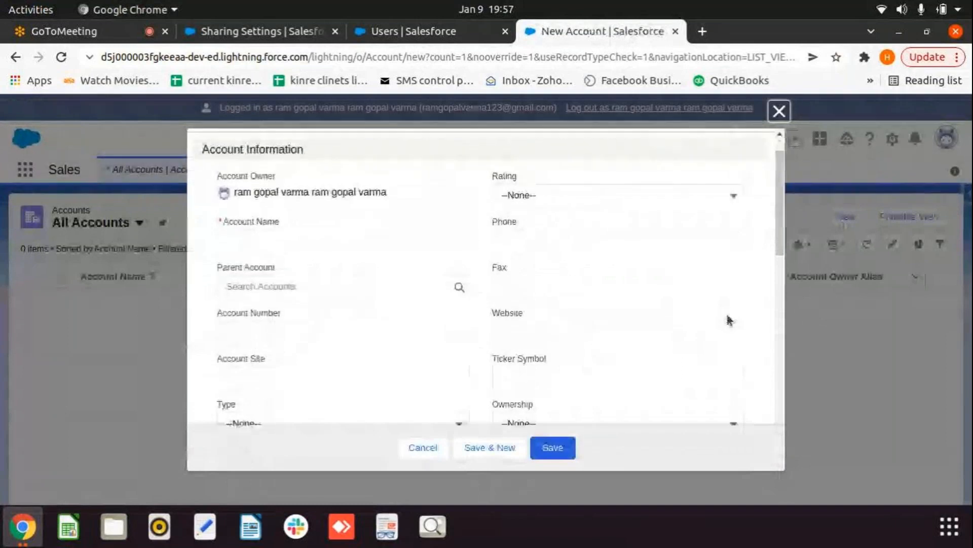
left_click(302, 239)
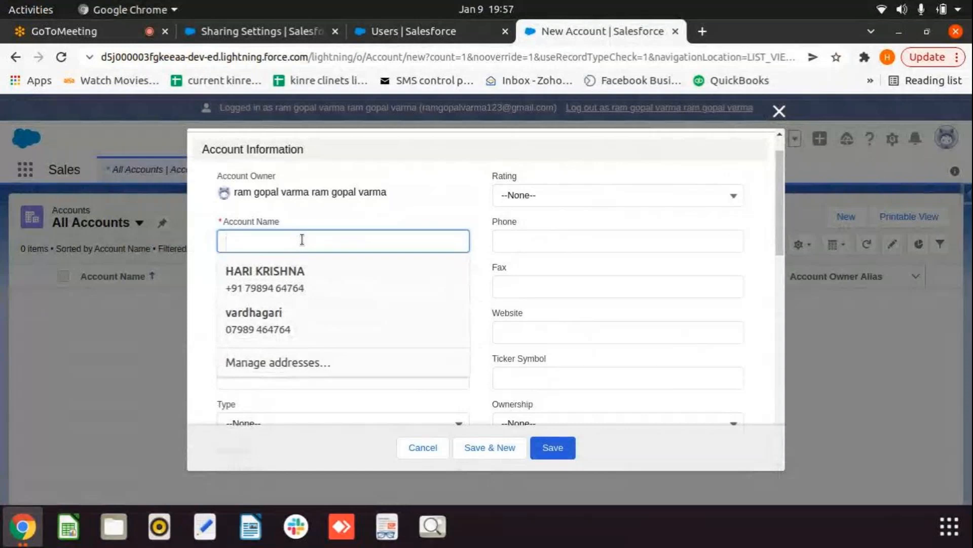
type("RGV")
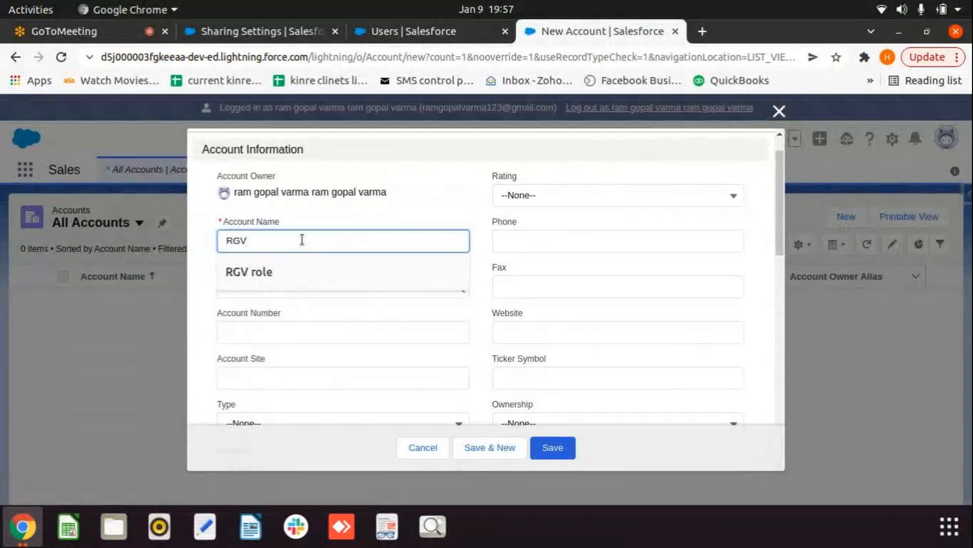
type(" rc")
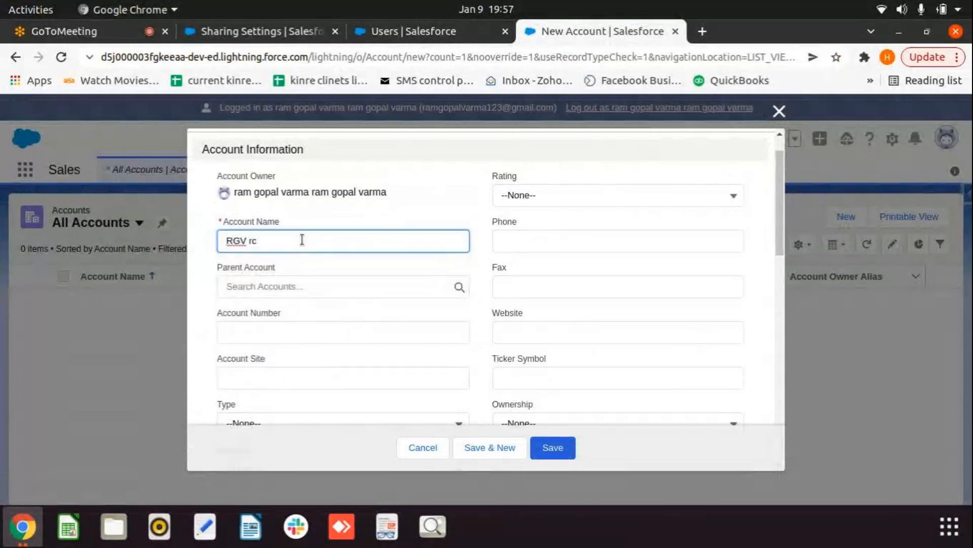
key("BackSpace")
type("ecorg")
key("BackSpace")
key("BackSpace")
type("d 1")
Step: Save the RGV record 1 account and return to the Accounts list
left_click(422, 287)
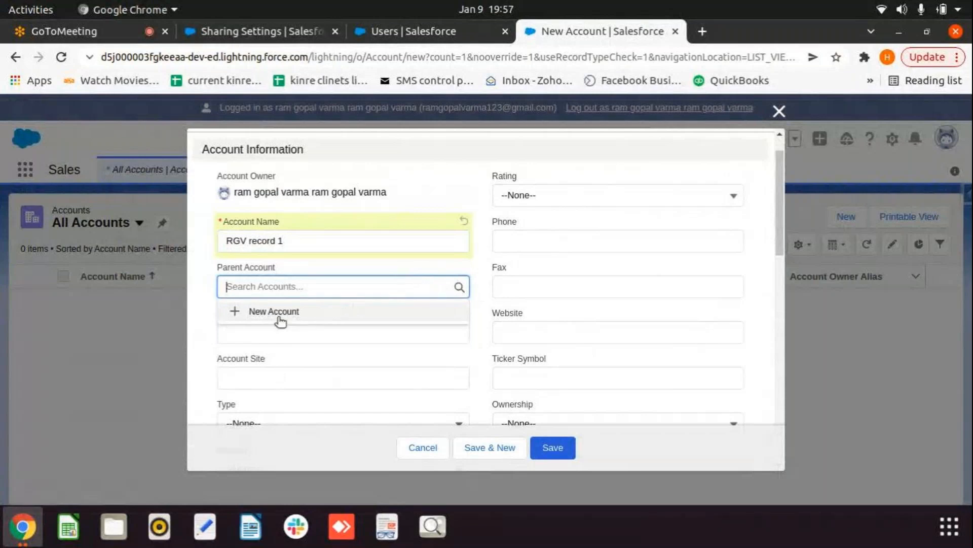
left_click(426, 339)
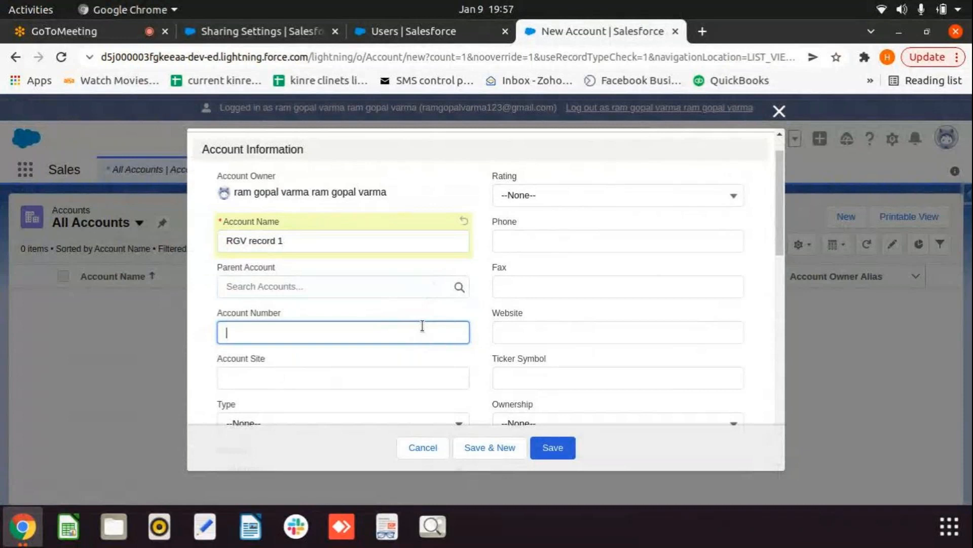
scroll(564, 367, "down", 2)
left_click(550, 449)
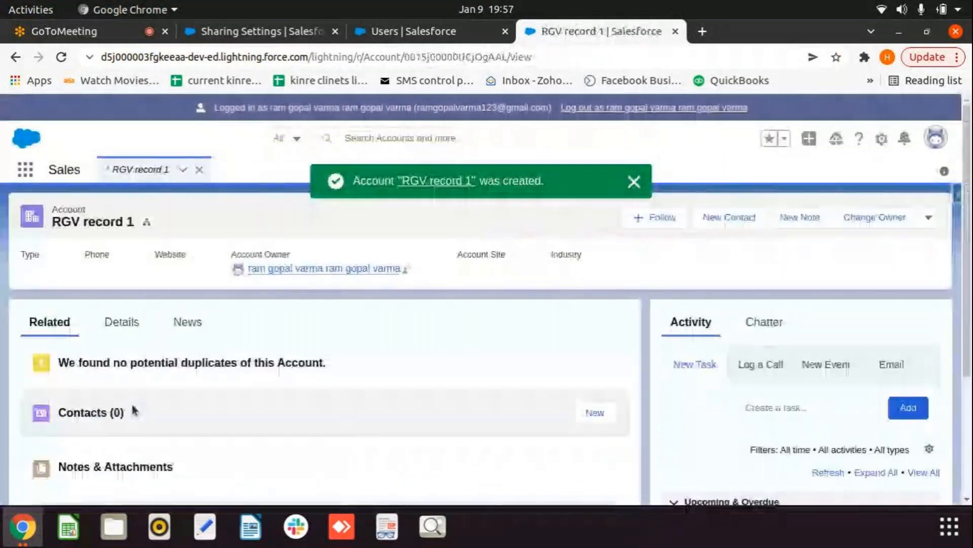
left_click(136, 175)
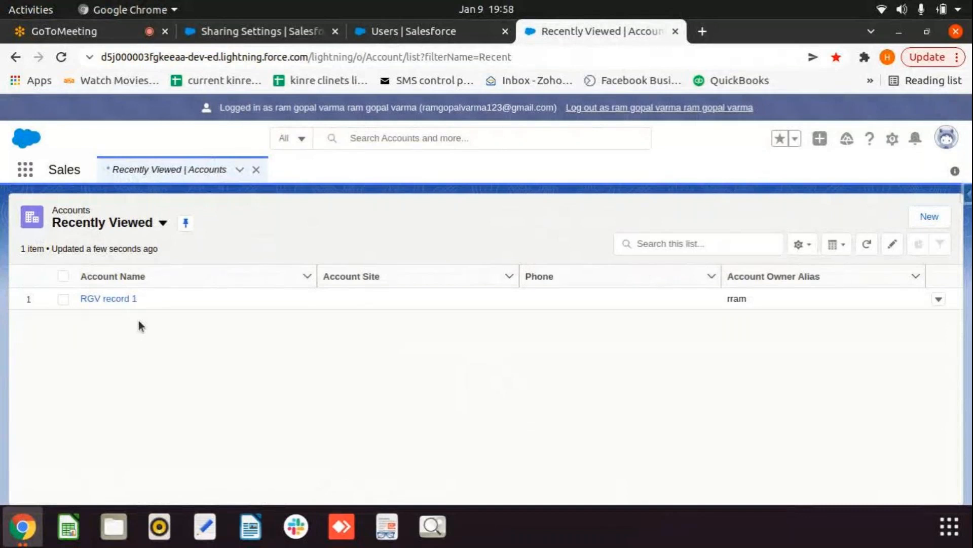
Step: Log out of the RGV-role session and log in as the second test user
left_click(664, 108)
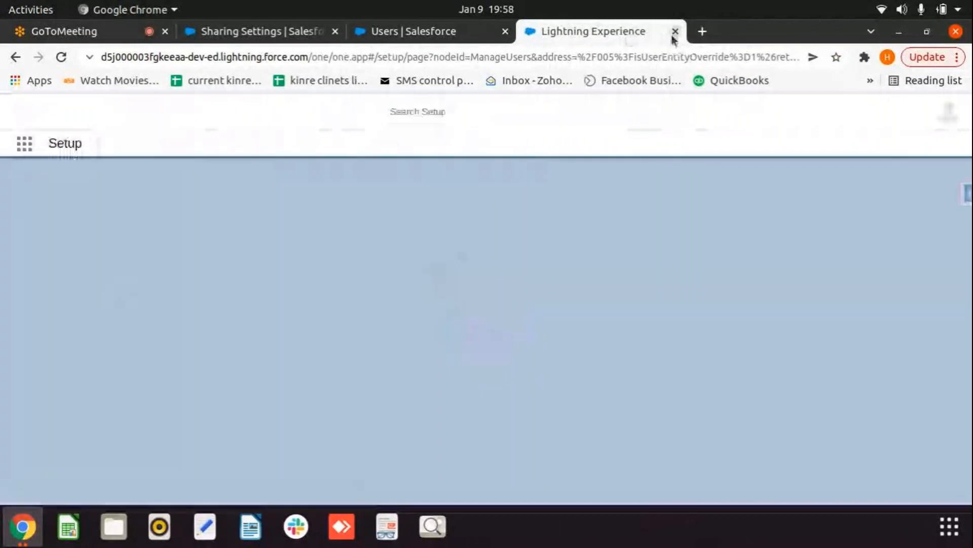
left_click(675, 32)
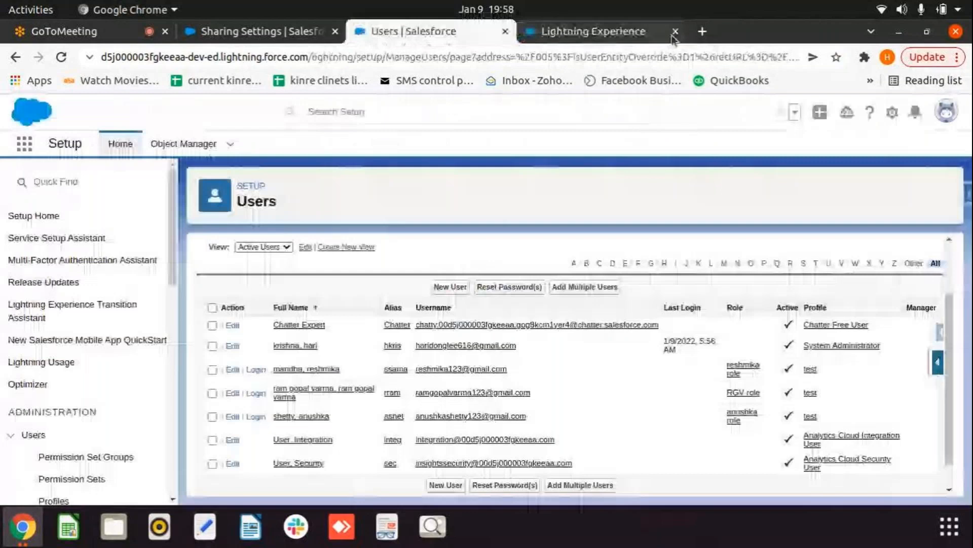
left_click(255, 369)
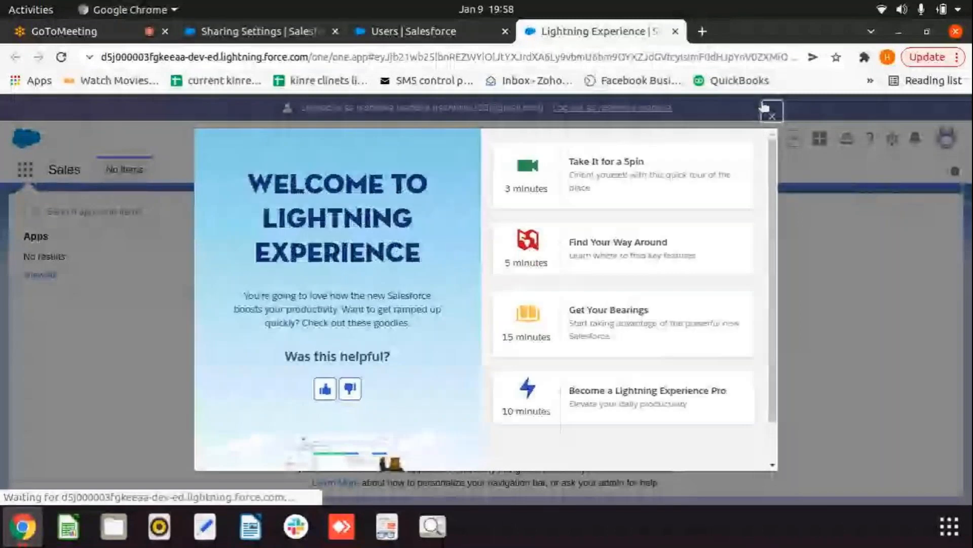
left_click(768, 111)
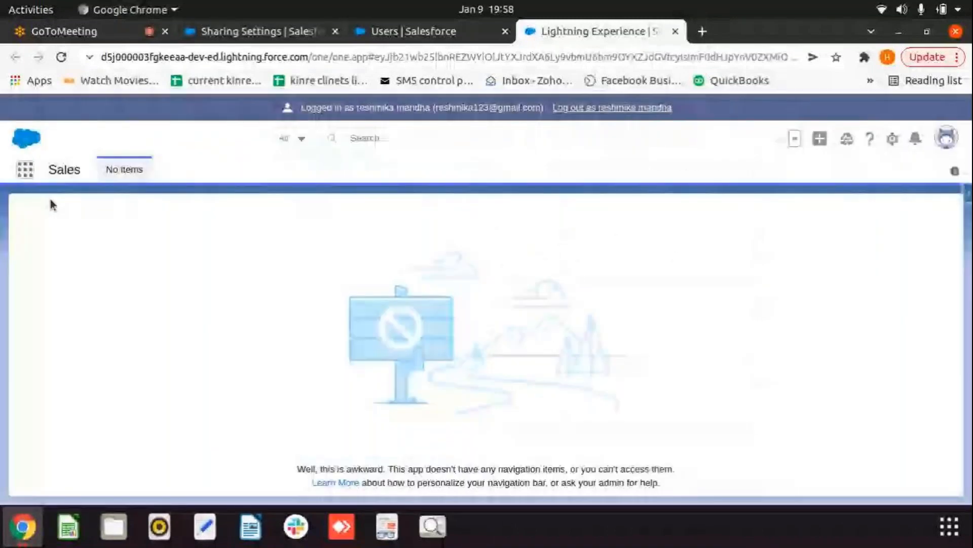
Step: Open Accounts via App Launcher search 'acc' and show the list views menu
type("ss")
key("BackSpace")
key("BackSpace")
type("acc")
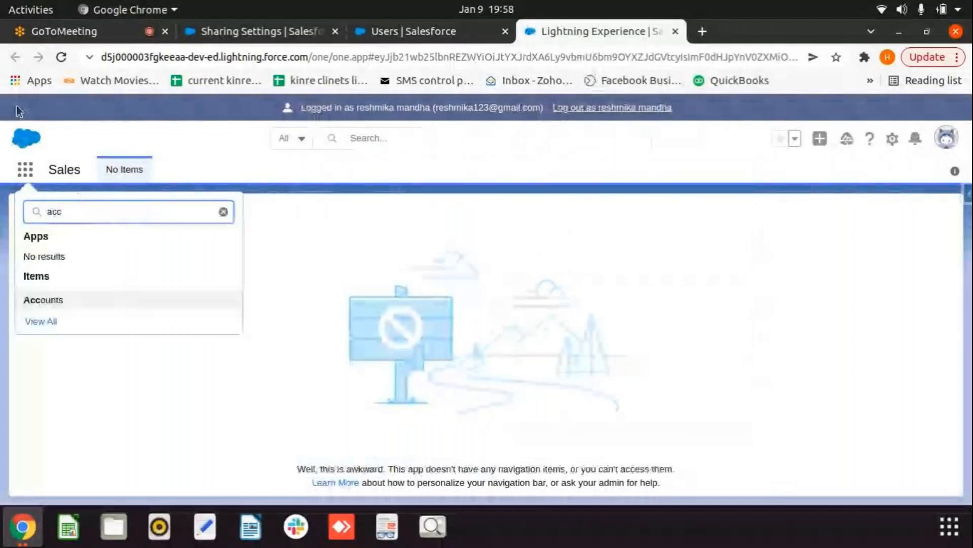
left_click(55, 301)
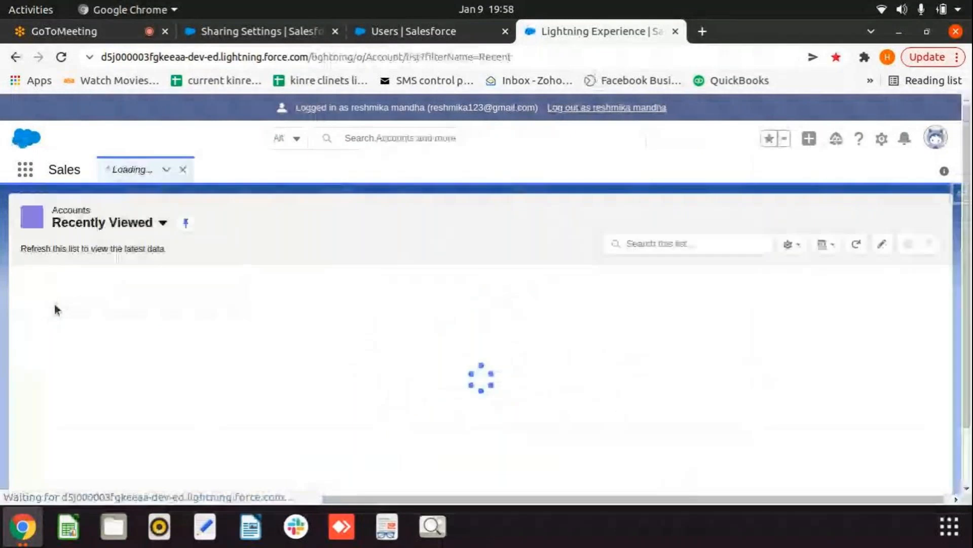
left_click(162, 222)
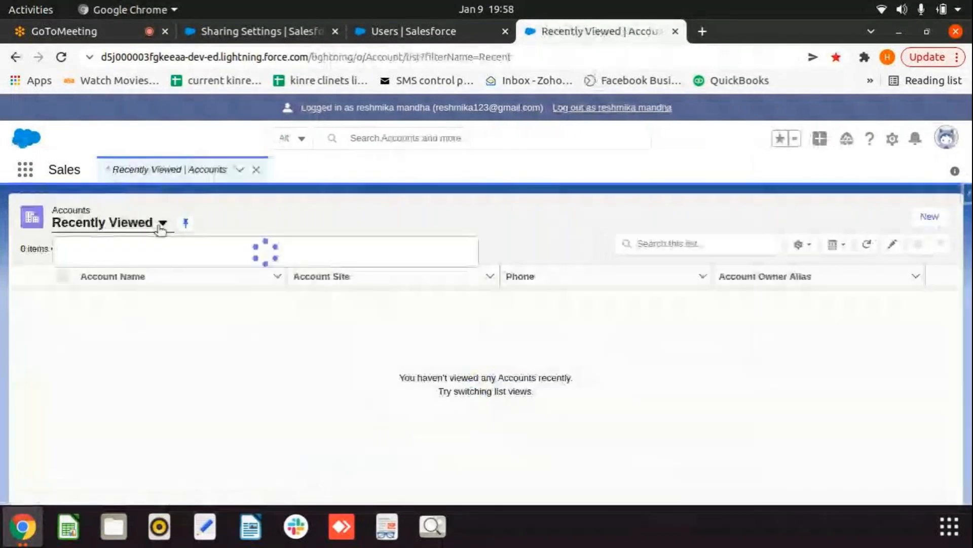
Step: Create the account 'Reshmika record 1' from All Accounts, then log out of the reshmika-role session
left_click(184, 272)
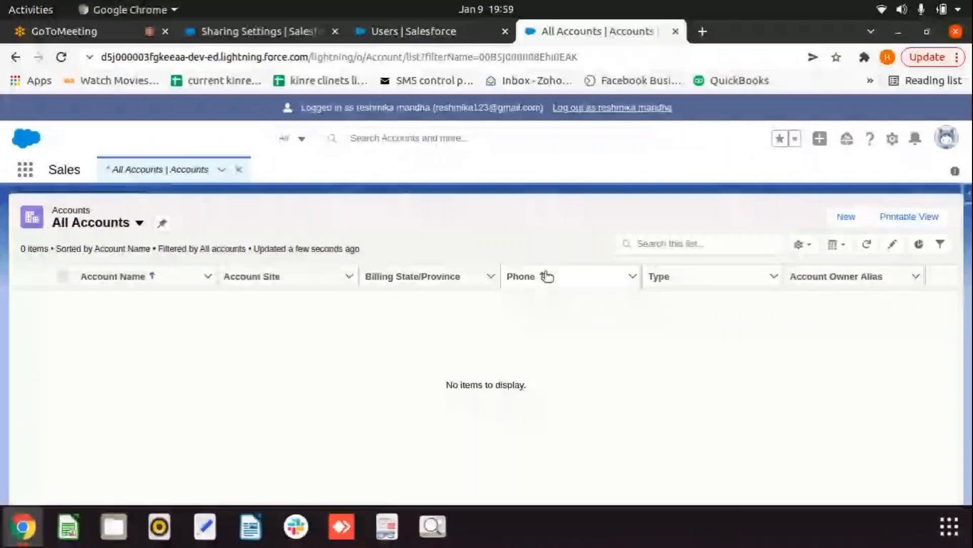
left_click(302, 279)
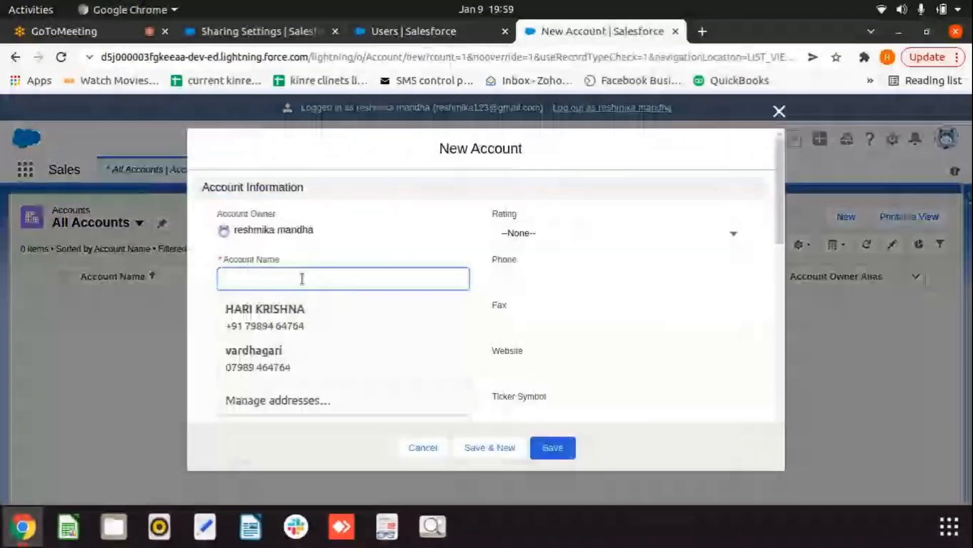
type("R")
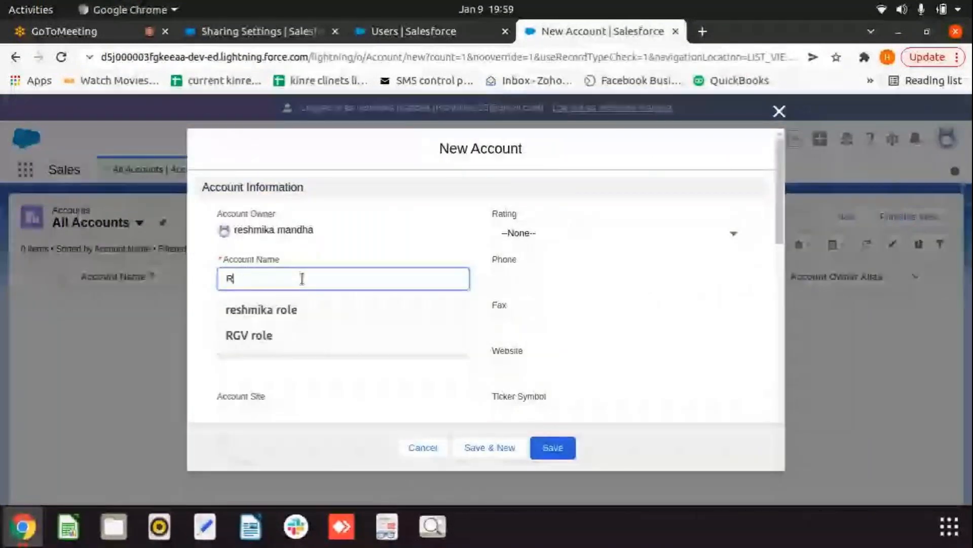
type("eshmika record")
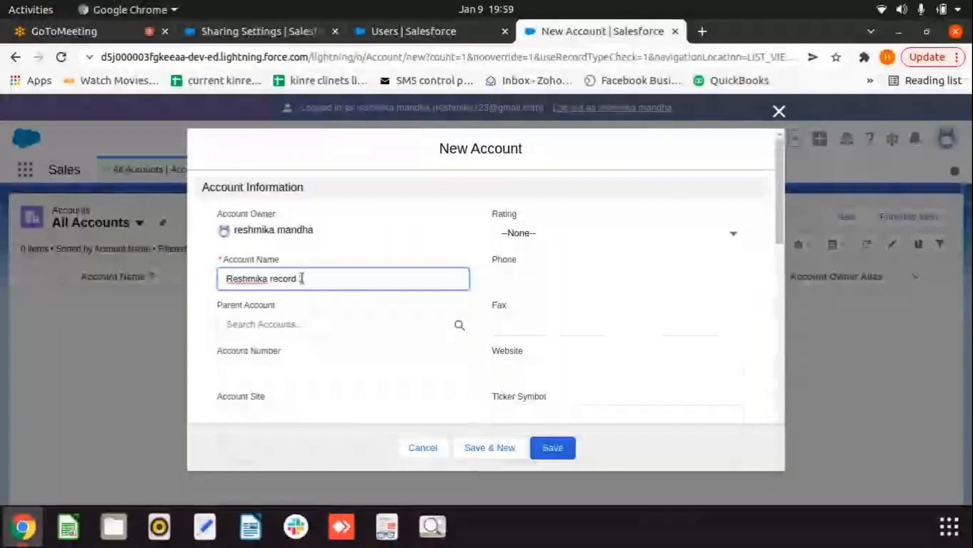
type(" 1")
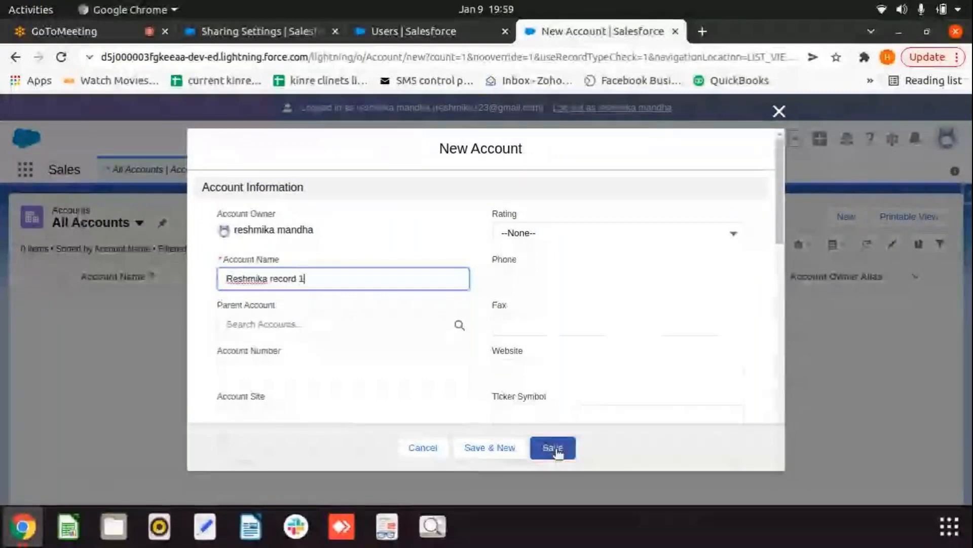
left_click(557, 450)
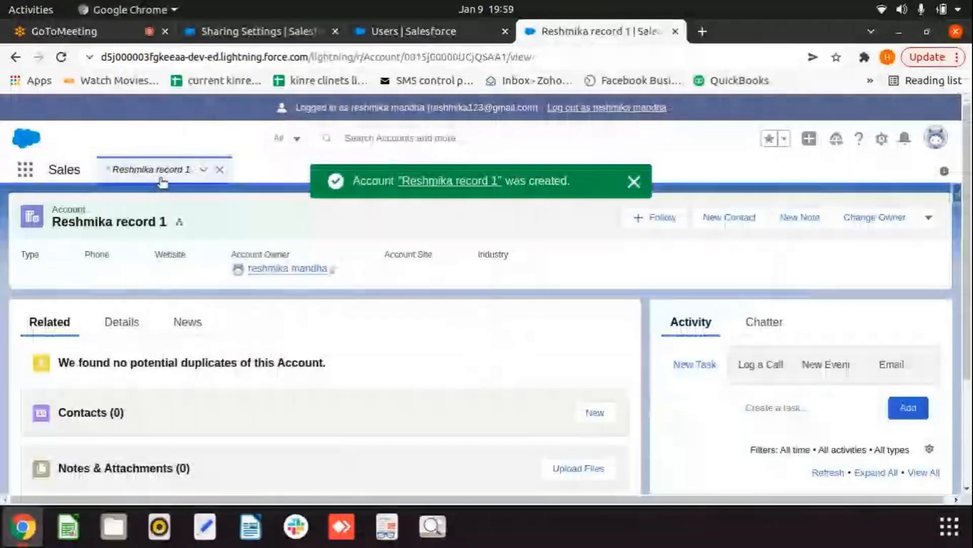
left_click(158, 174)
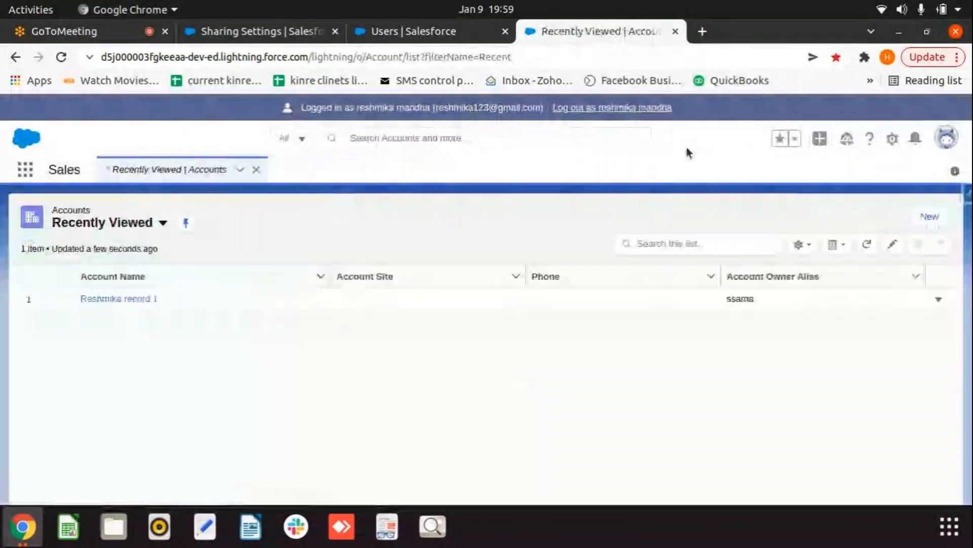
left_click(625, 109)
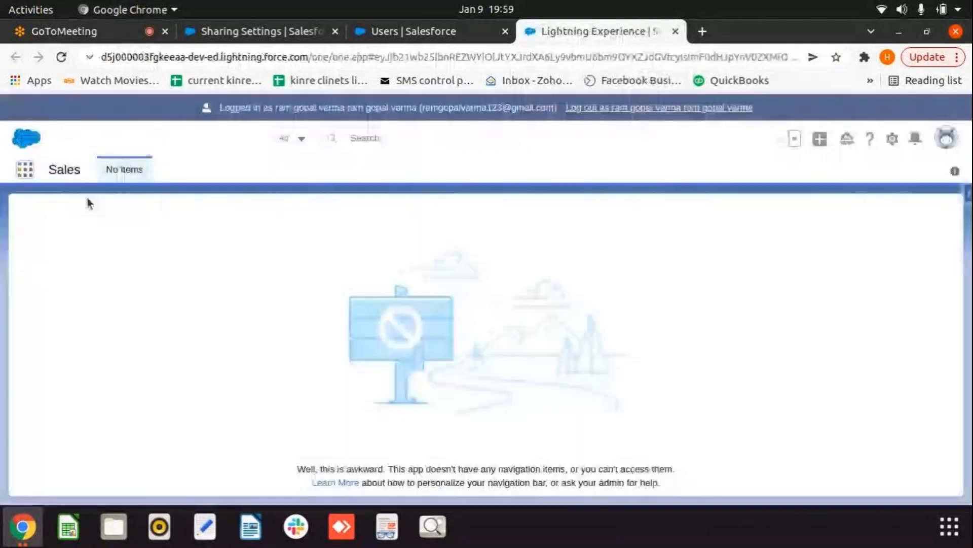
Step: View All Accounts as the RGV-role user, showing Reshmika record 1 and RGV record 1, then log out
left_click(24, 169)
type("acc")
left_click(63, 304)
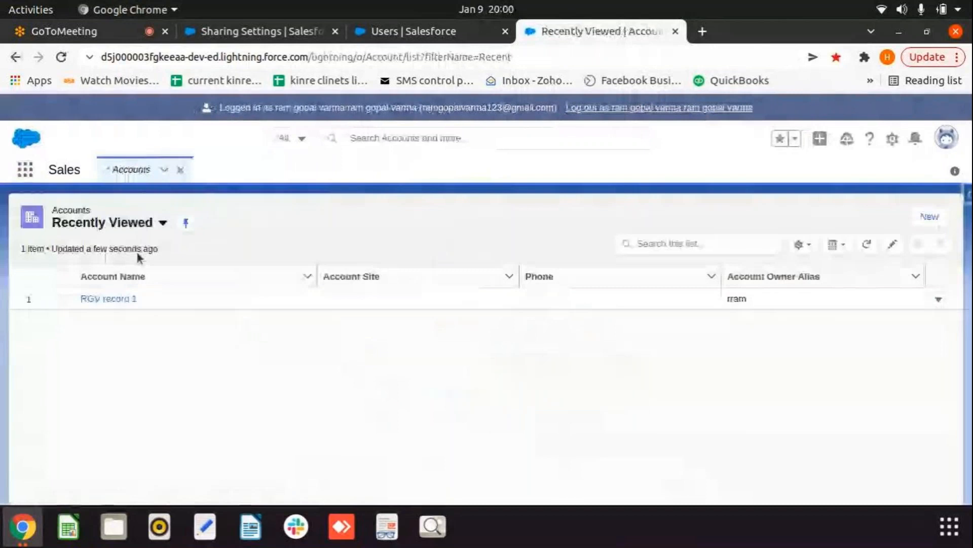
left_click(161, 222)
left_click(90, 270)
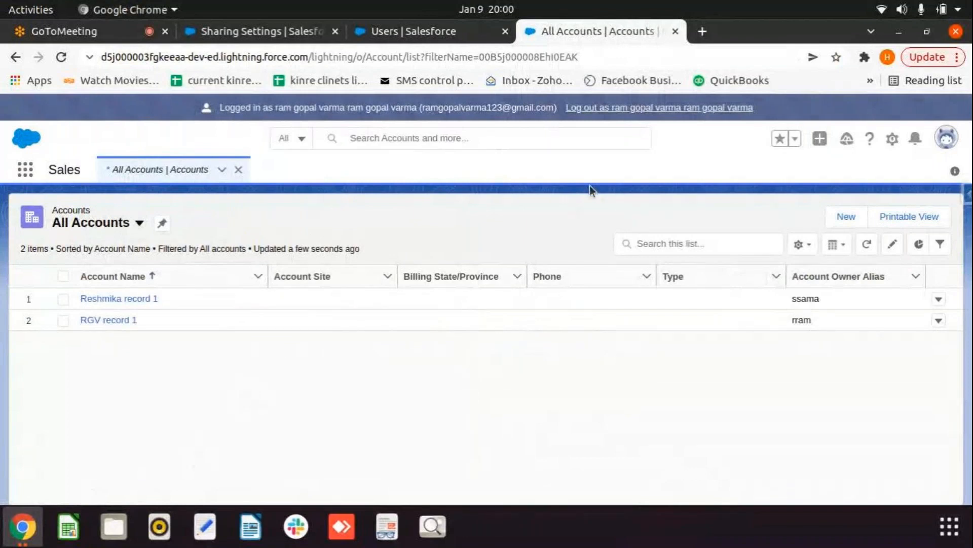
left_click(649, 108)
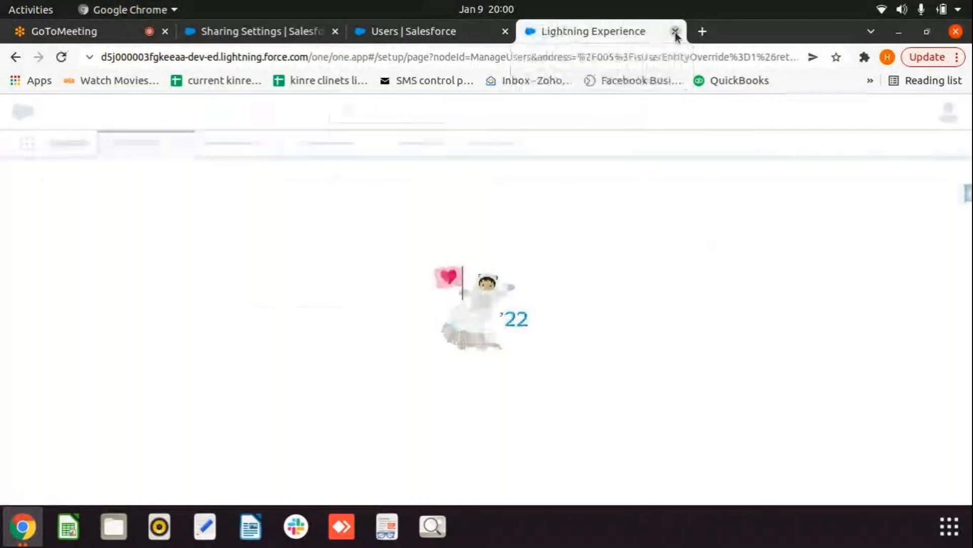
Step: Log in as the anushka-role user and search 'acc' in App Launcher
left_click(675, 32)
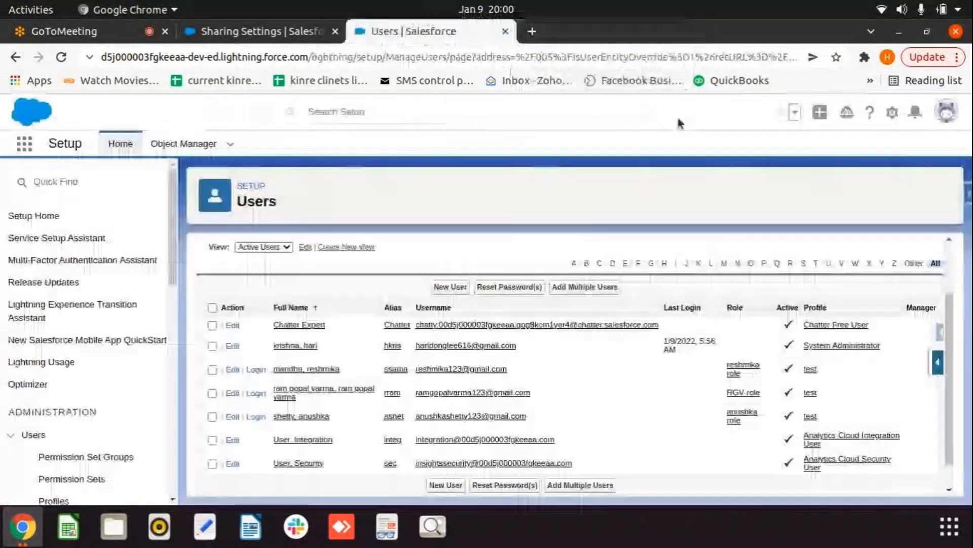
left_click(256, 417)
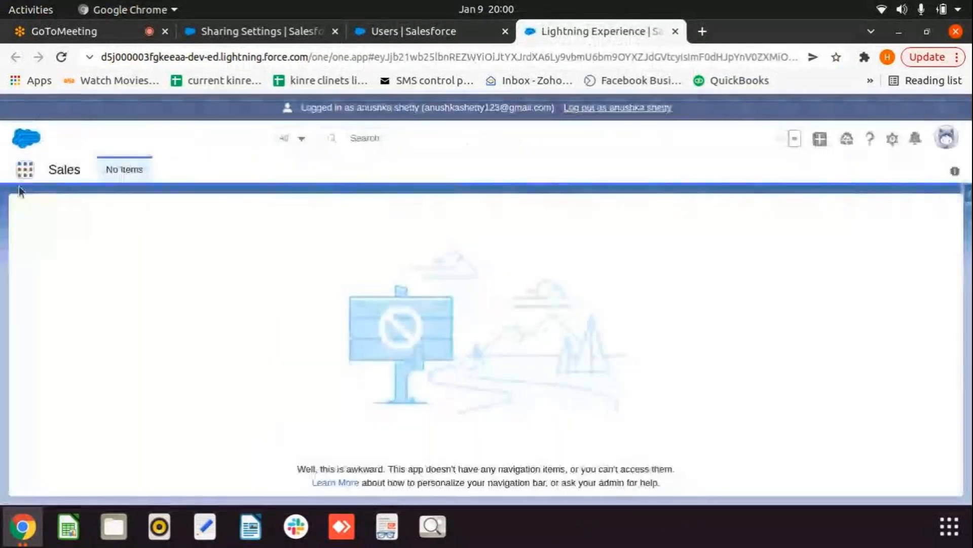
left_click(25, 169)
type("acc")
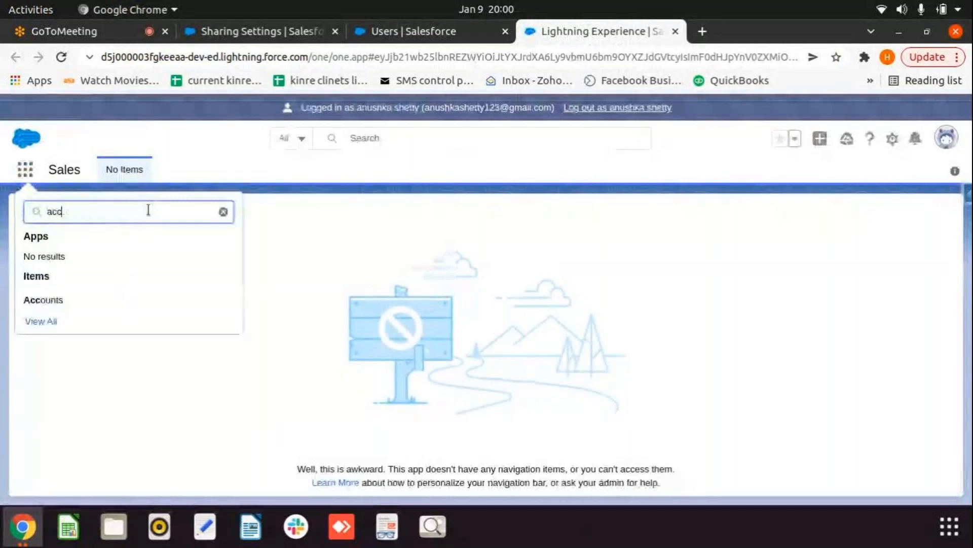
key("Return")
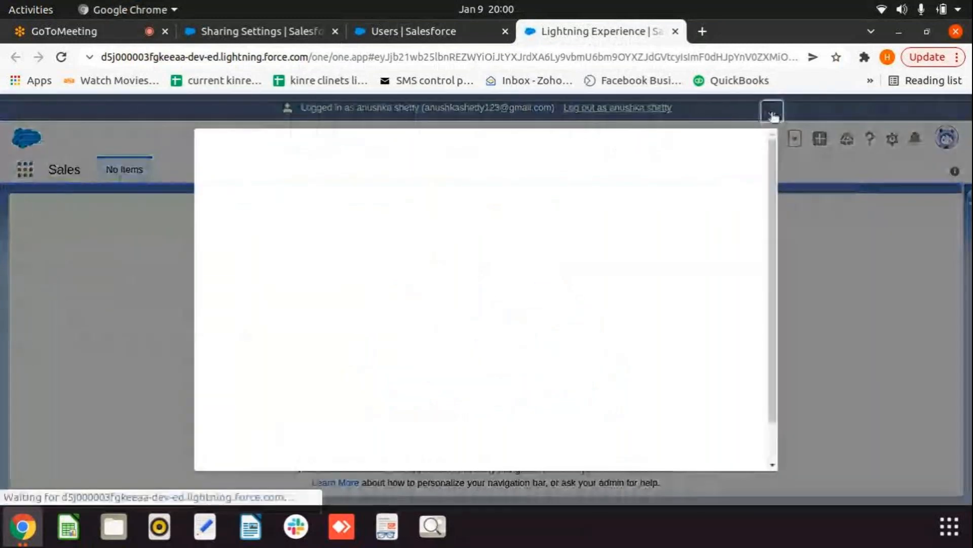
left_click(772, 115)
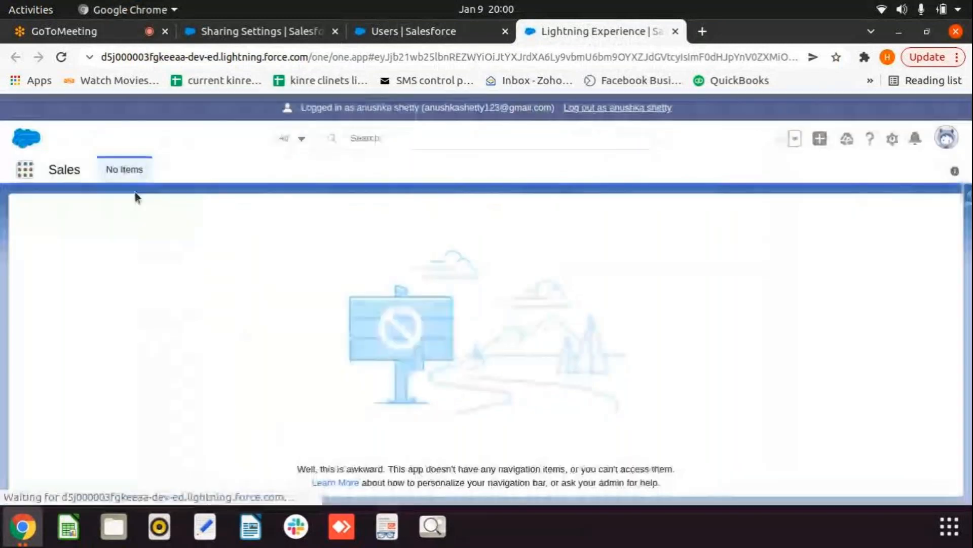
Step: Open Accounts and switch to the All Accounts view, which shows 0 items
left_click(25, 168)
type("ac")
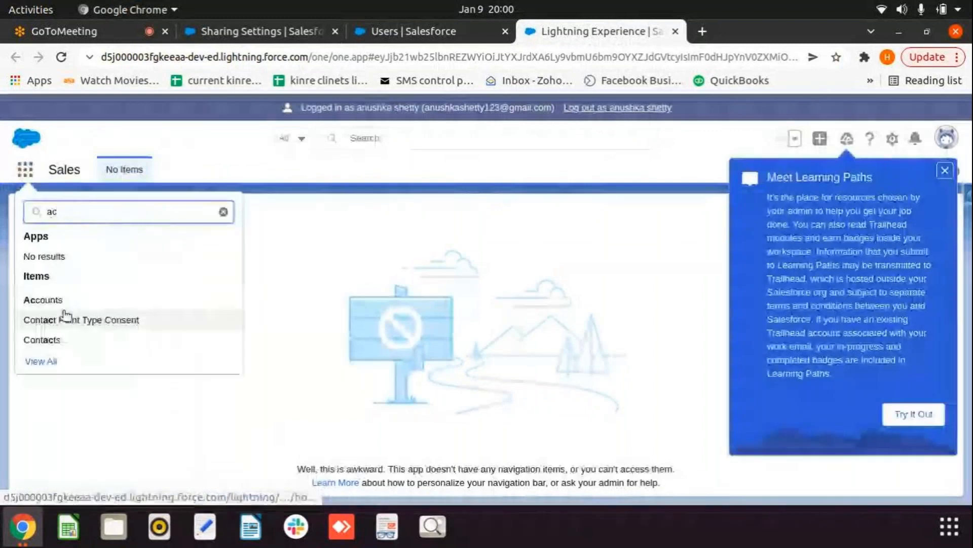
left_click(66, 294)
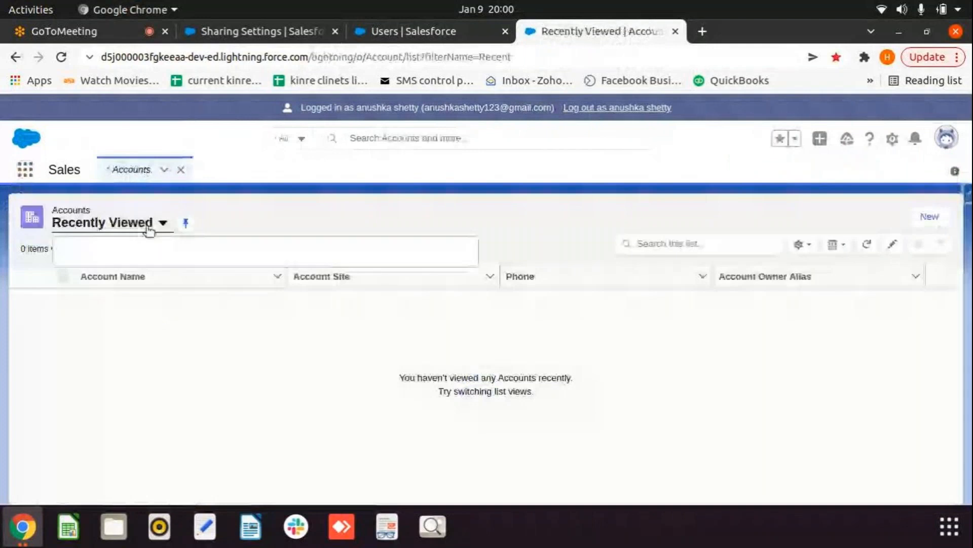
left_click(148, 227)
left_click(101, 277)
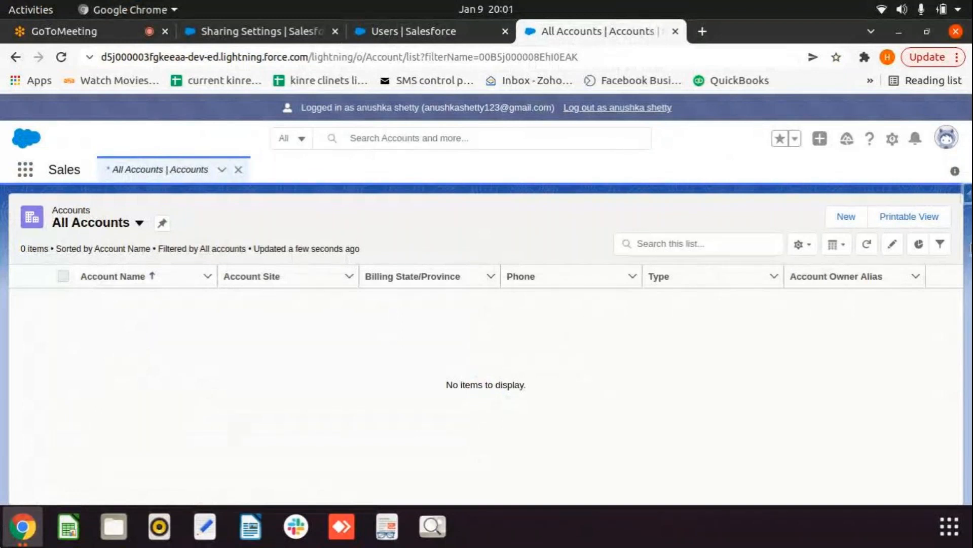
Step: Create the account 'Anushka record 1', then log out of the anushka-role session
left_click(849, 216)
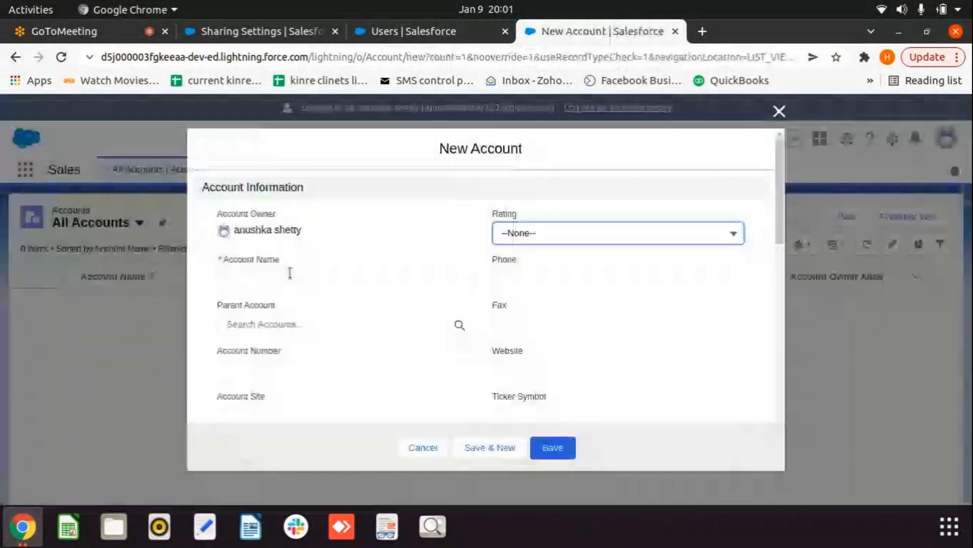
left_click(290, 273)
type("A")
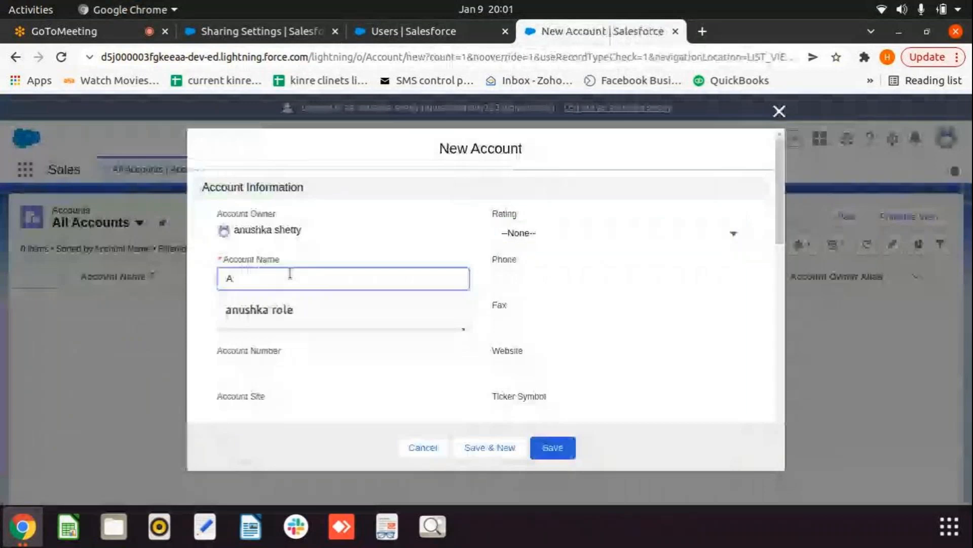
type("nushka recor")
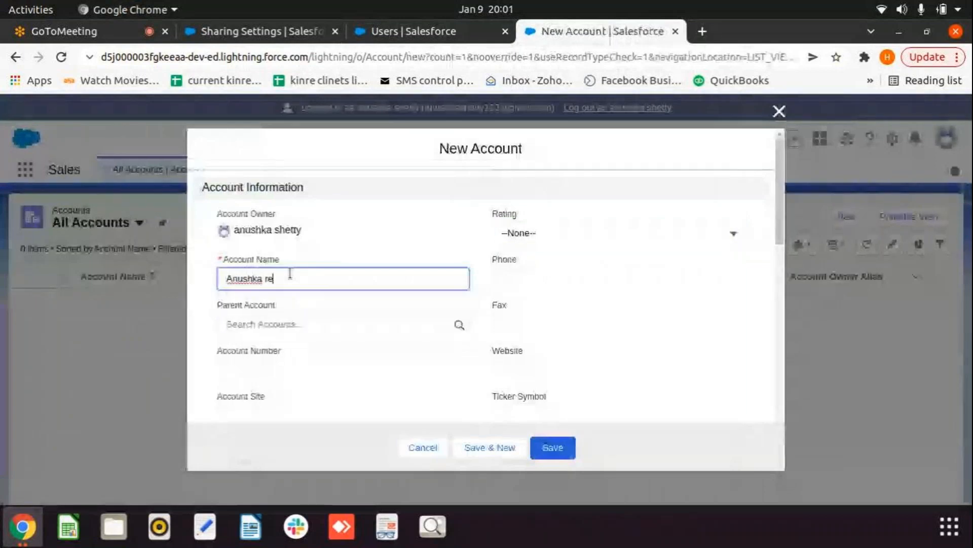
type("d 1")
left_click(571, 456)
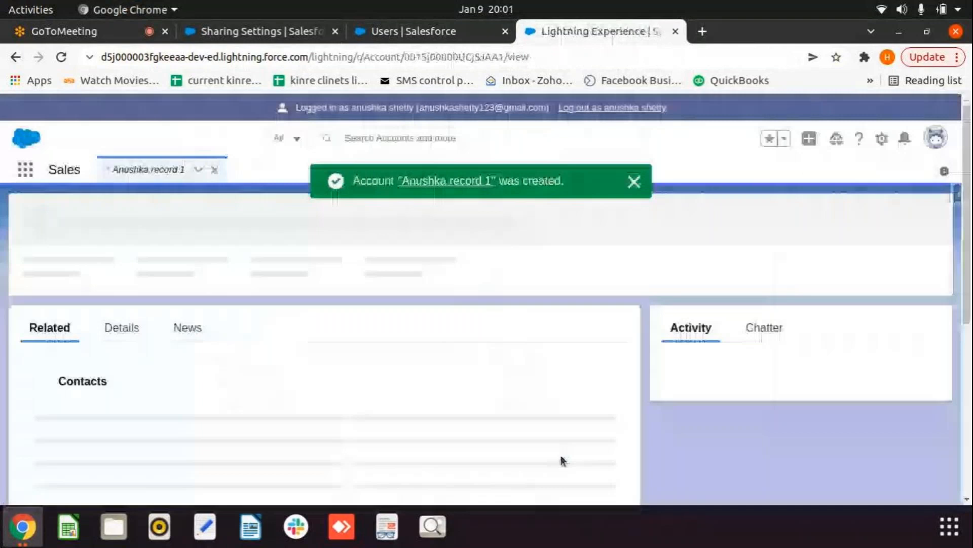
left_click(627, 117)
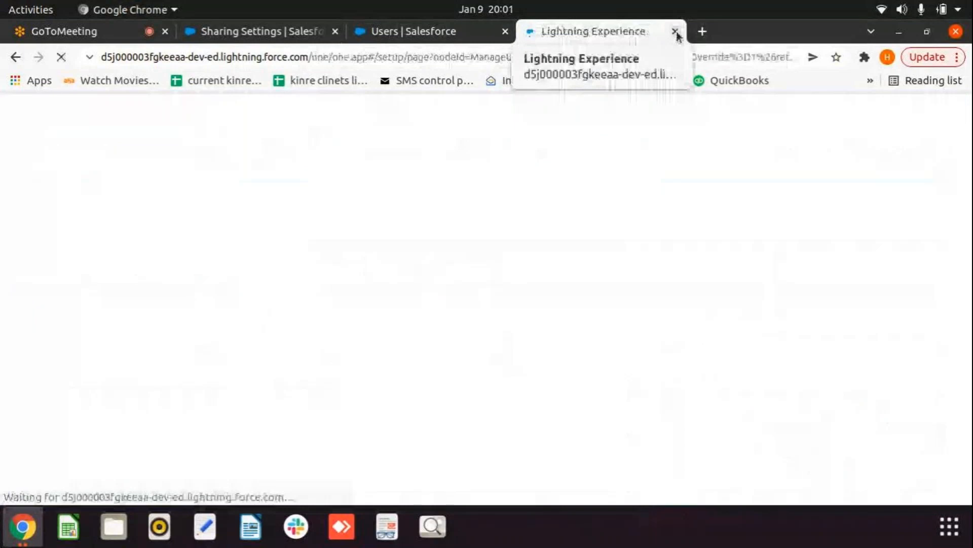
Step: Log in as the RGV-role user, view All Accounts including Anushka record 1, then return to Users
left_click(676, 32)
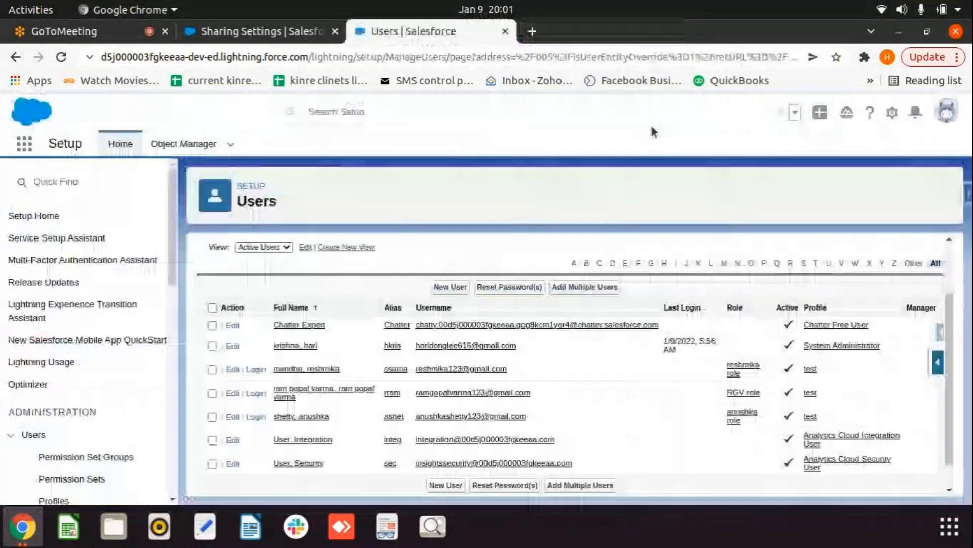
left_click(256, 393)
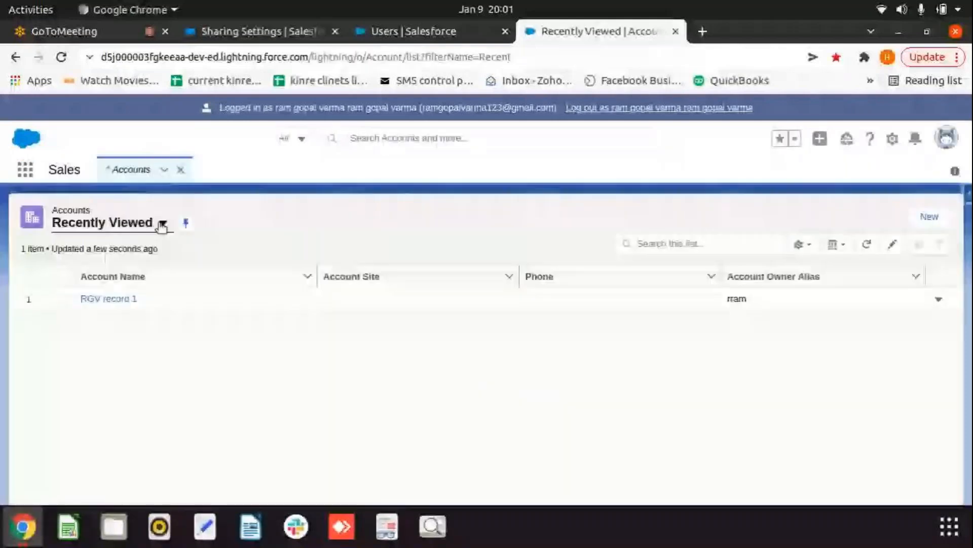
left_click(161, 227)
left_click(104, 274)
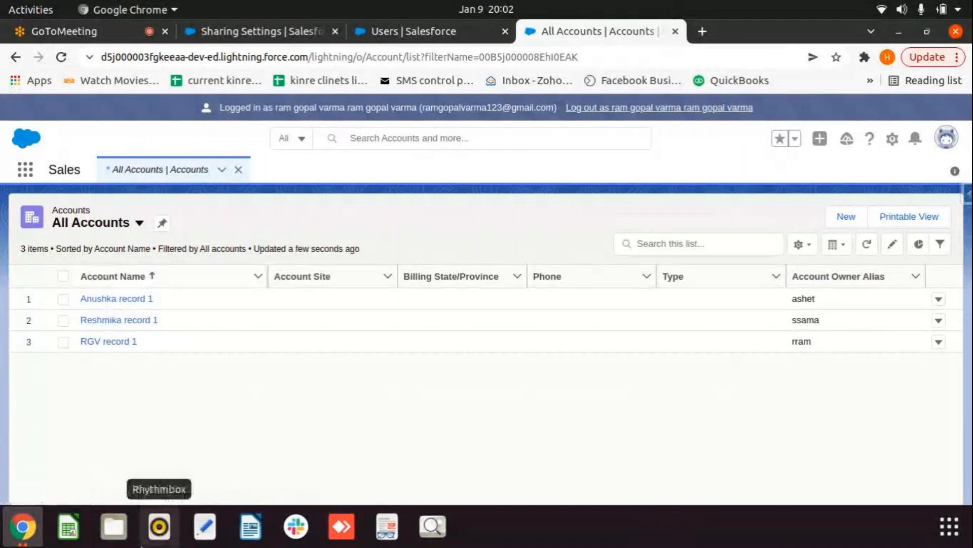
left_click(413, 32)
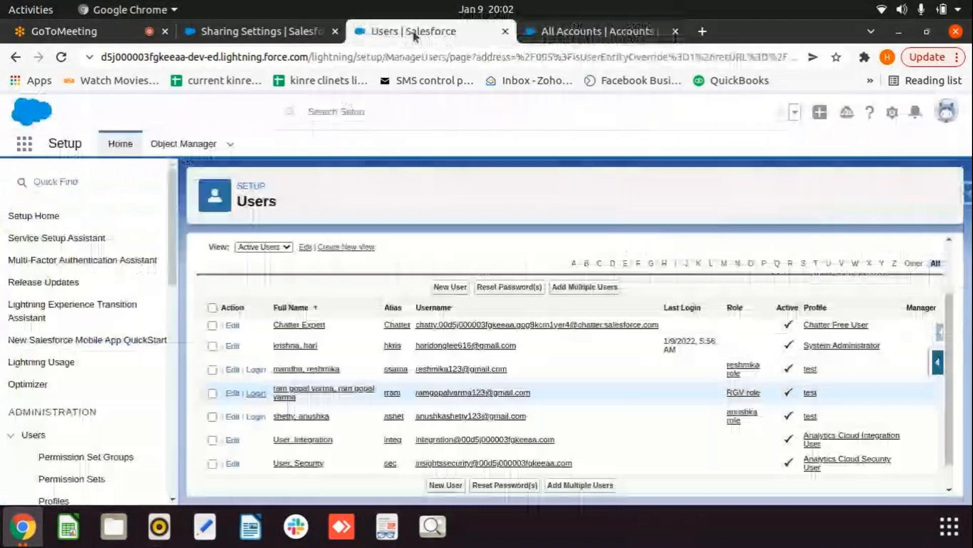
Step: Switch to the Sharing Settings page and edit the Organization-Wide Defaults
left_click(89, 192)
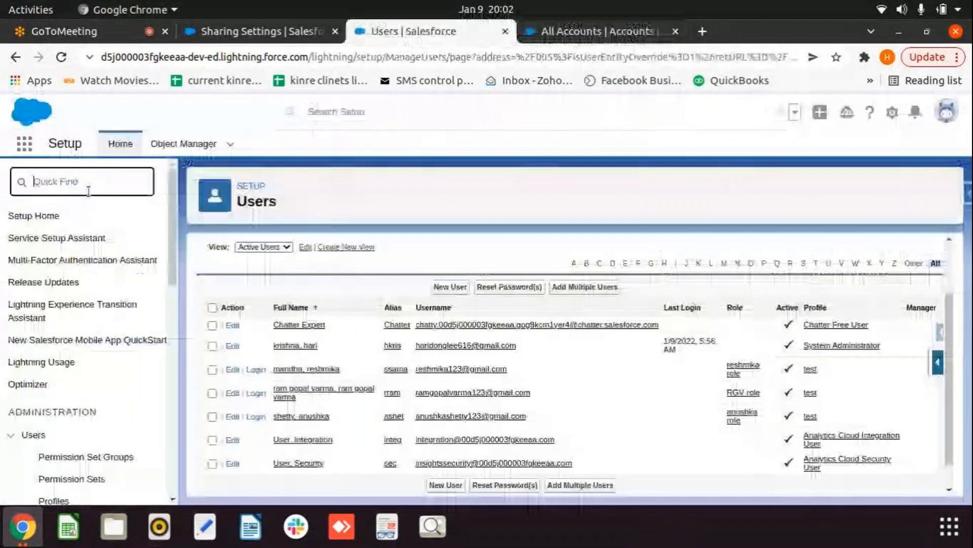
key("ctrl+Page_Up")
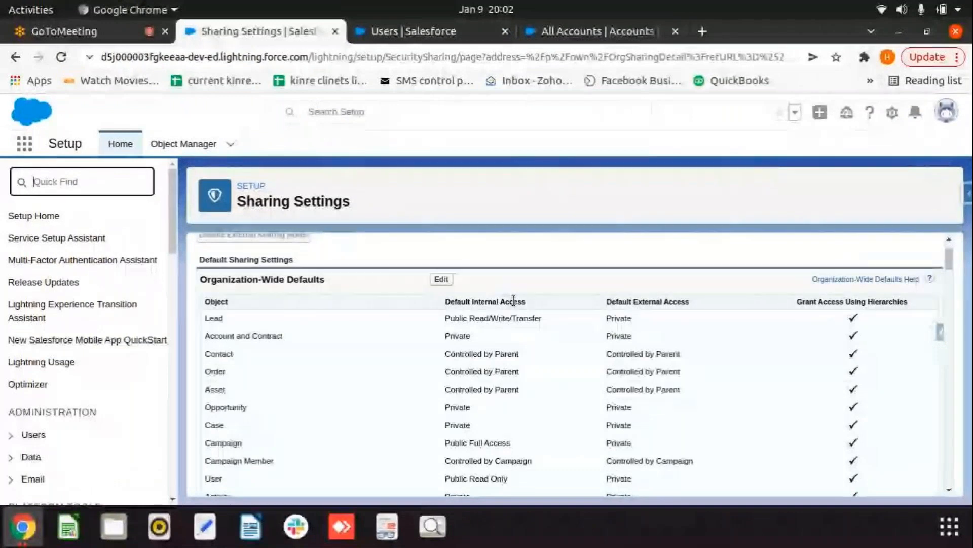
scroll(361, 342, "up", 3)
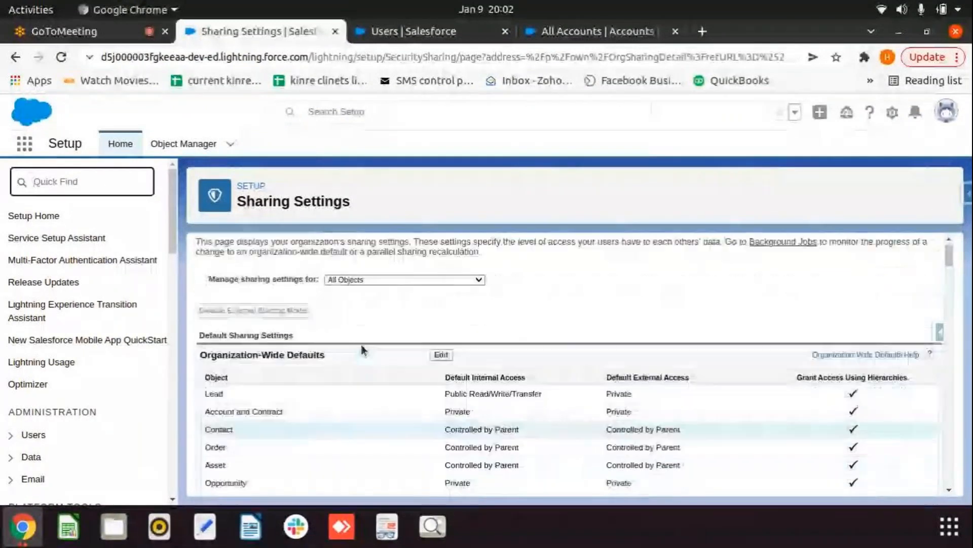
scroll(361, 345, "down", 1)
left_click(441, 317)
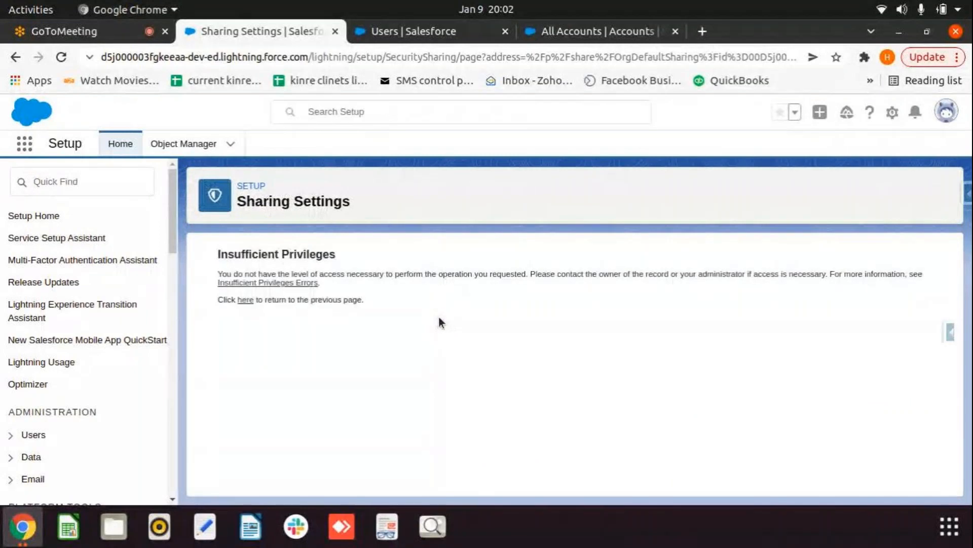
Step: Log out of the RGV-role session and reopen the Organization-Wide Defaults edit page
left_click(615, 33)
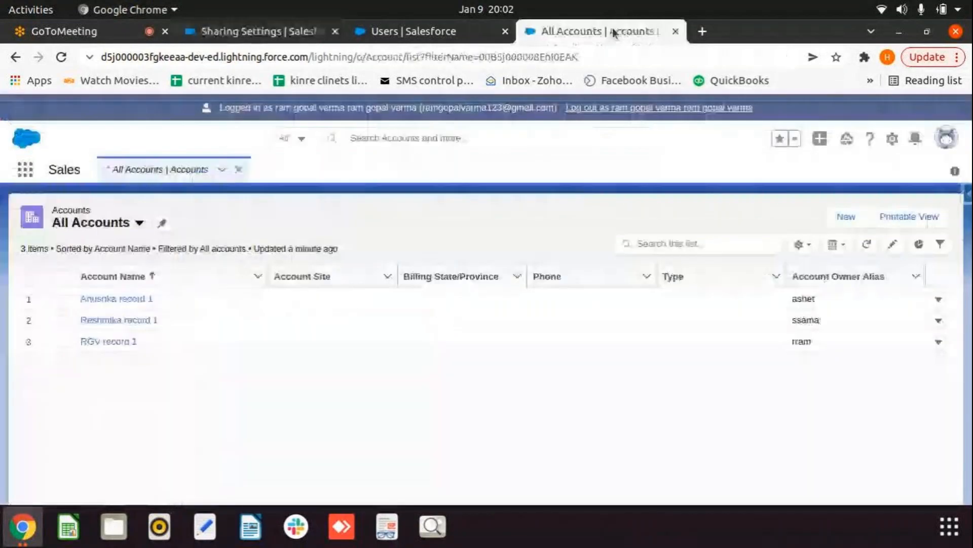
left_click(633, 108)
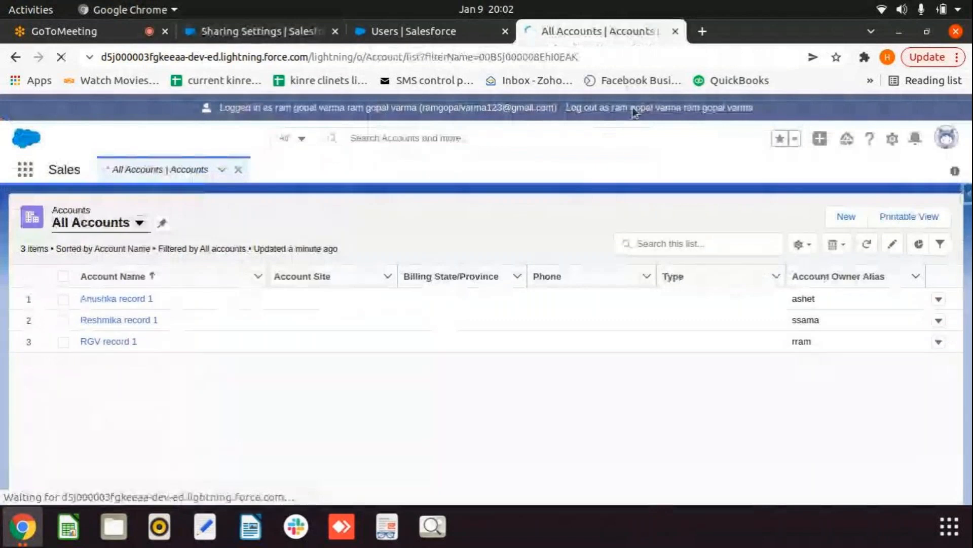
left_click(675, 31)
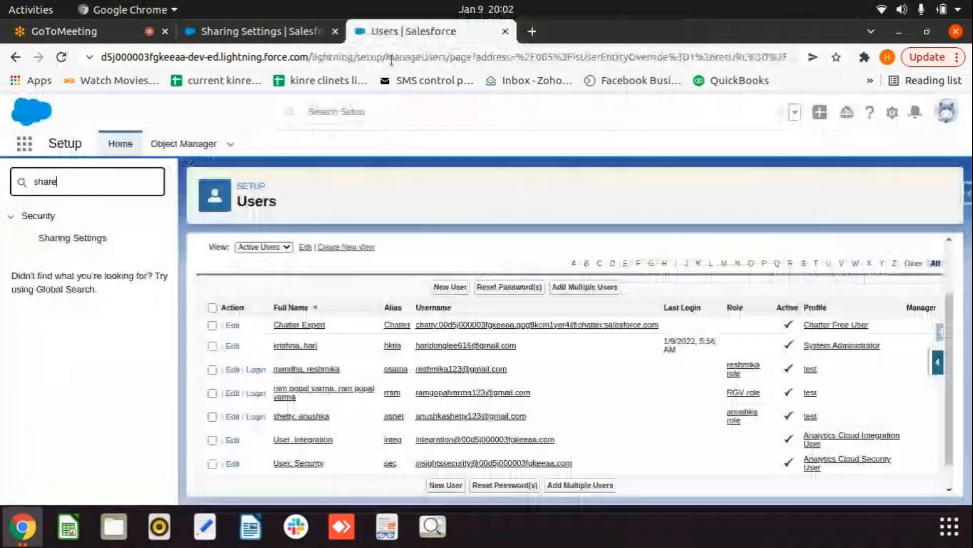
left_click(262, 31)
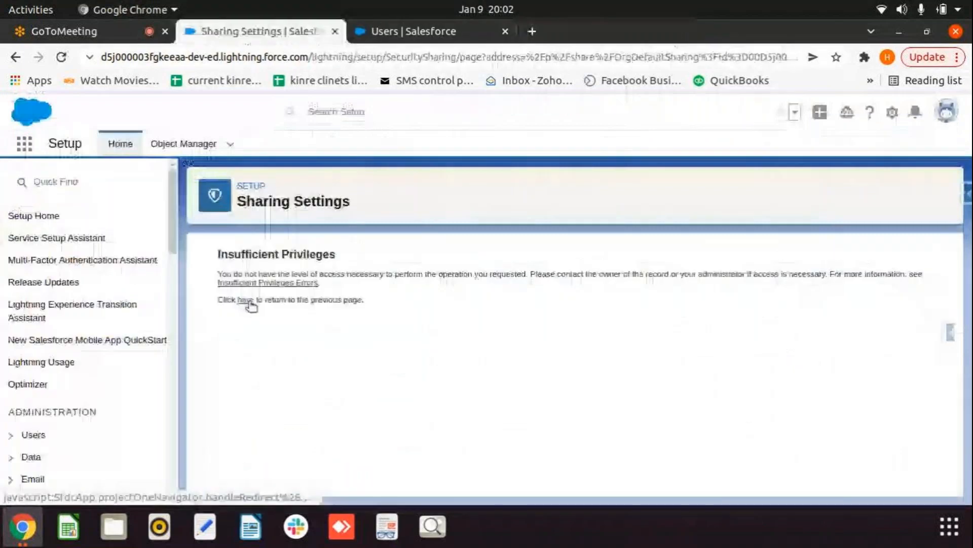
left_click(246, 300)
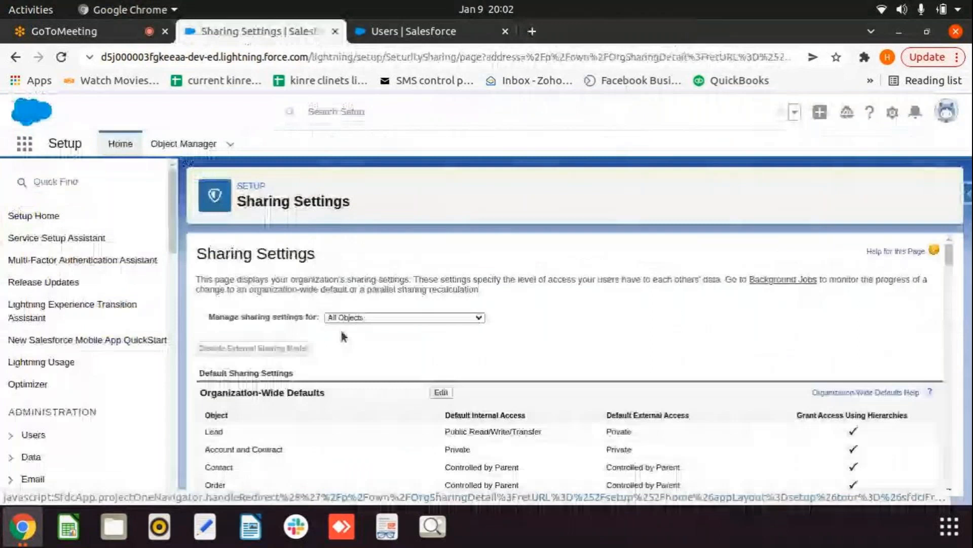
left_click(441, 392)
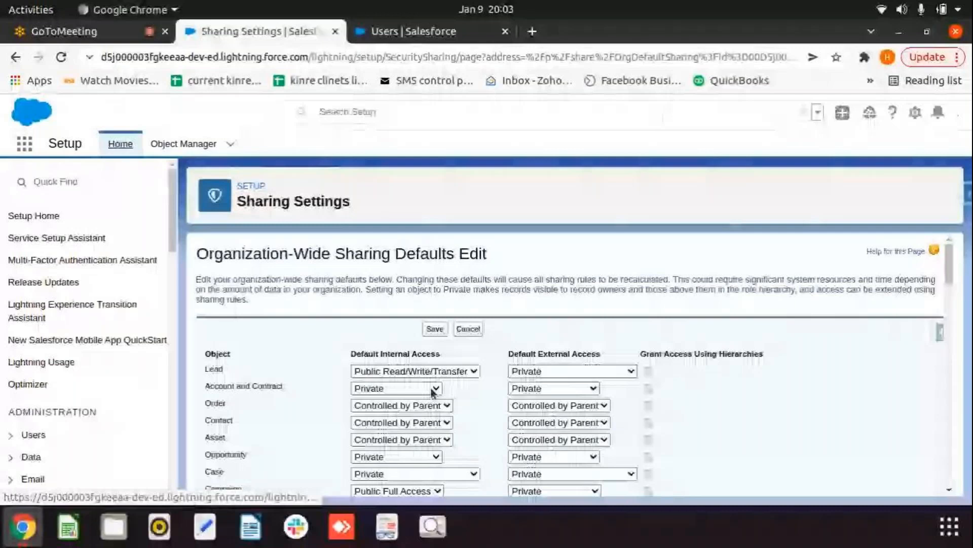
Step: Review the Account and Contract access options, keep Private, and cancel without saving
left_click(435, 389)
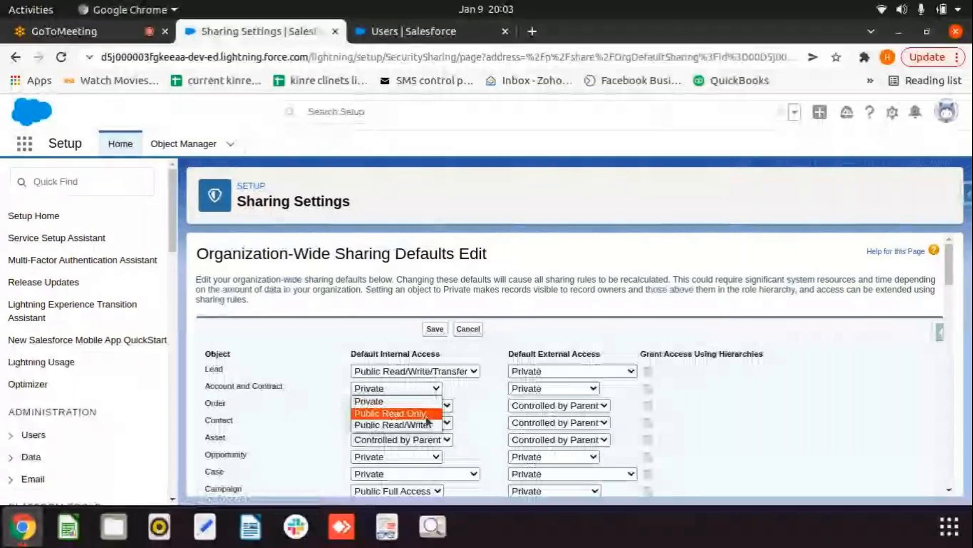
left_click(464, 389)
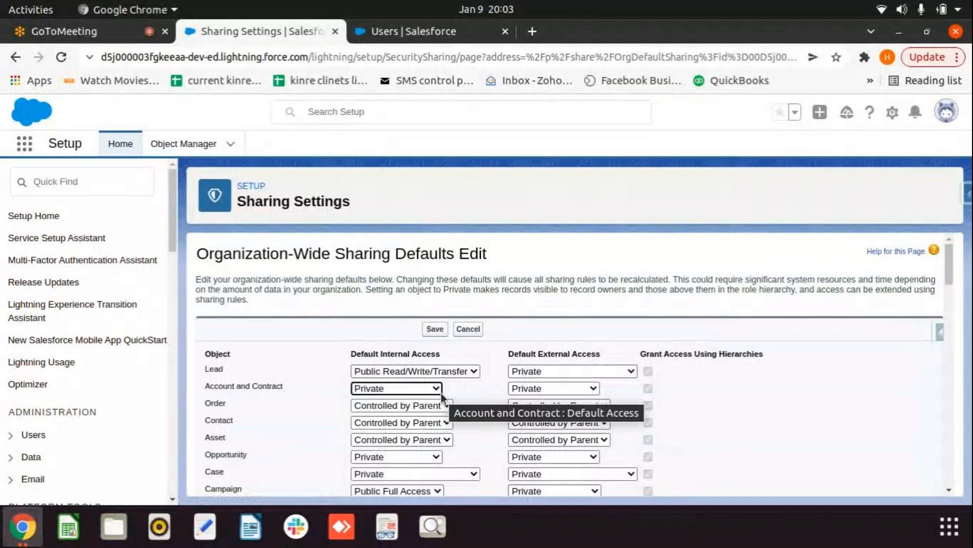
left_click(468, 328)
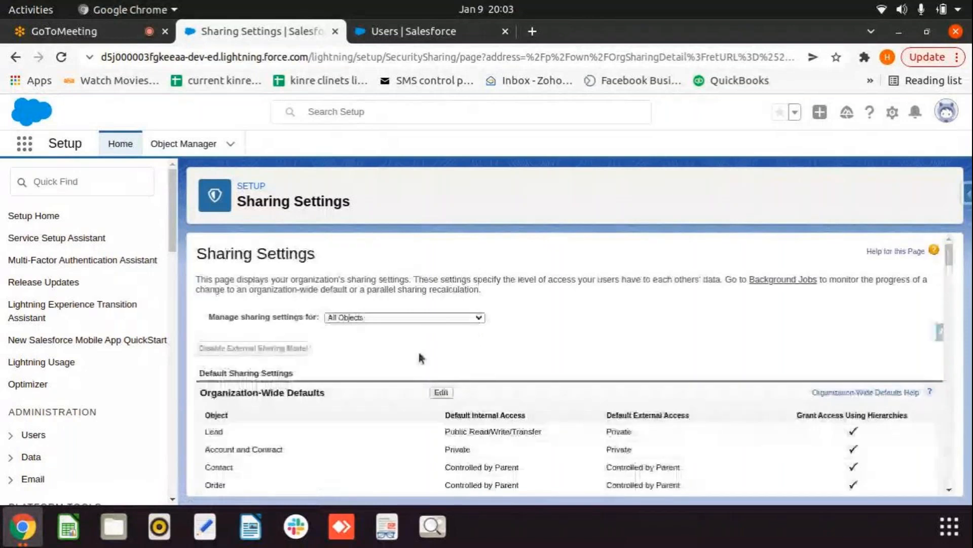
Step: Reopen Organization-Wide Defaults for editing and review each object's access, with Account and Contract still Private
scroll(420, 358, "down", 1)
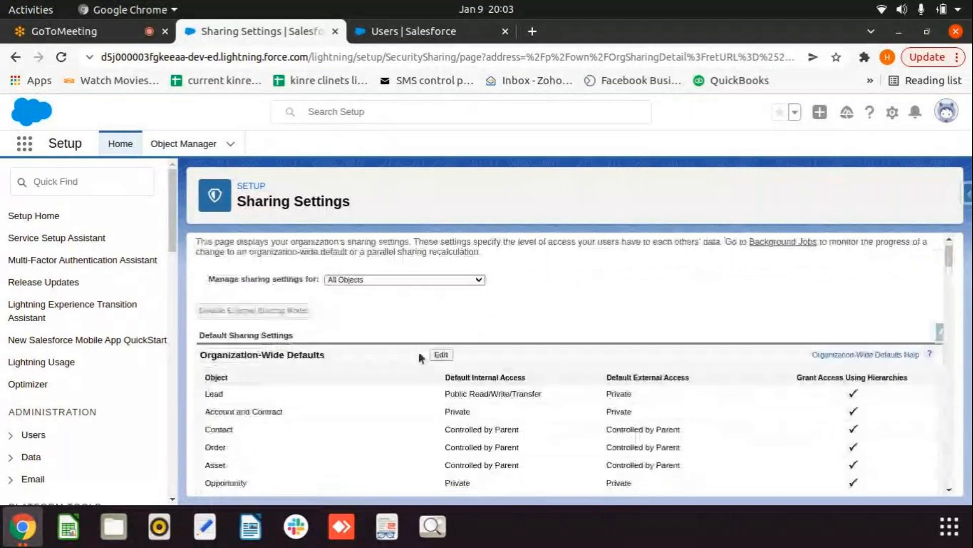
scroll(420, 358, "up", 1)
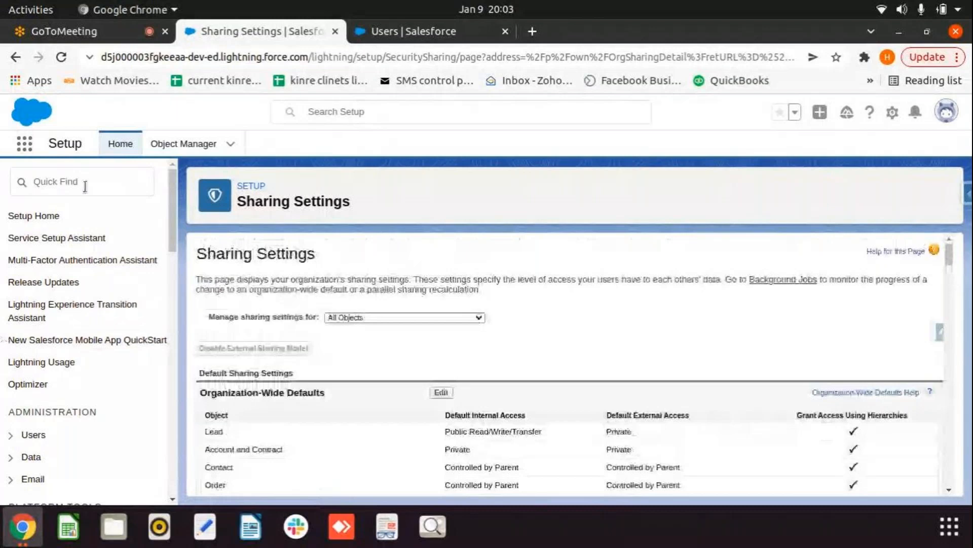
left_click(442, 393)
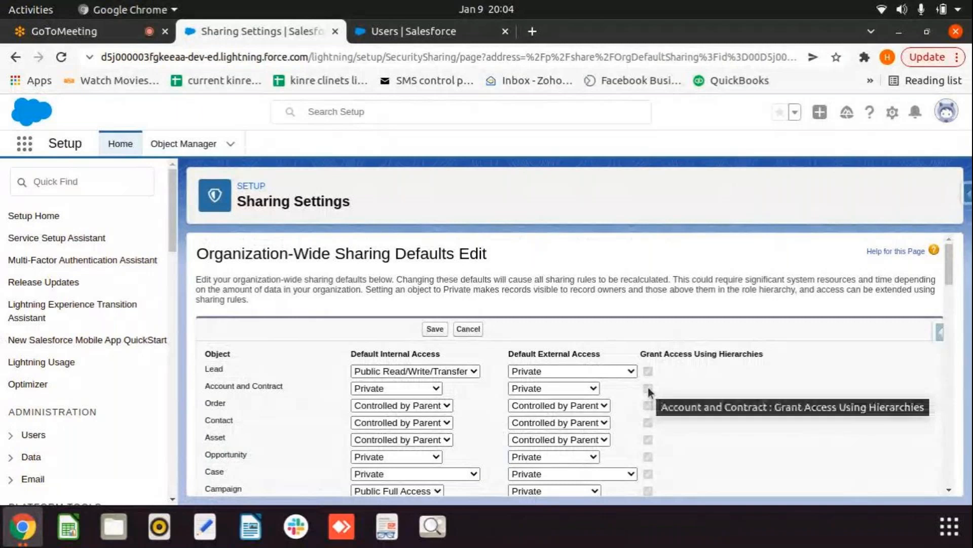
scroll(648, 392, "down", 1)
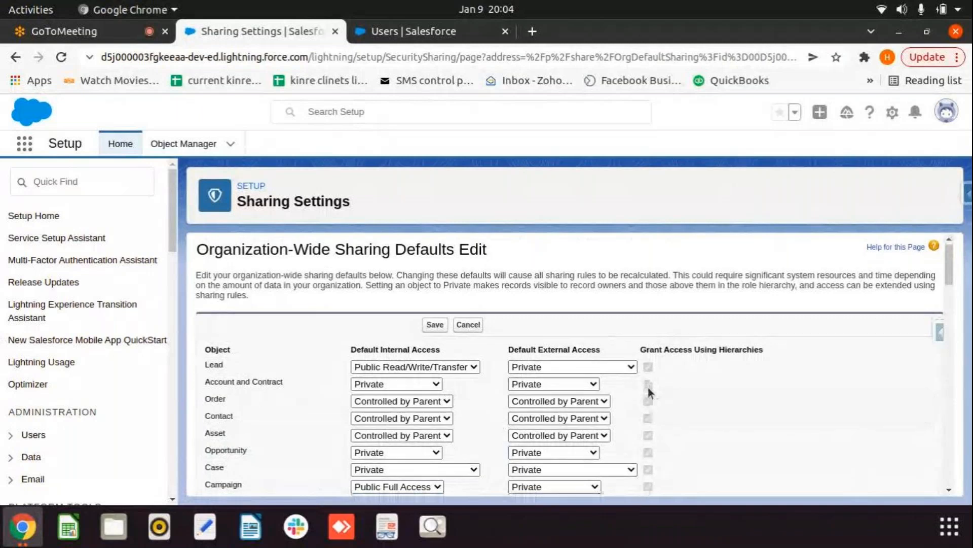
scroll(648, 392, "down", 2)
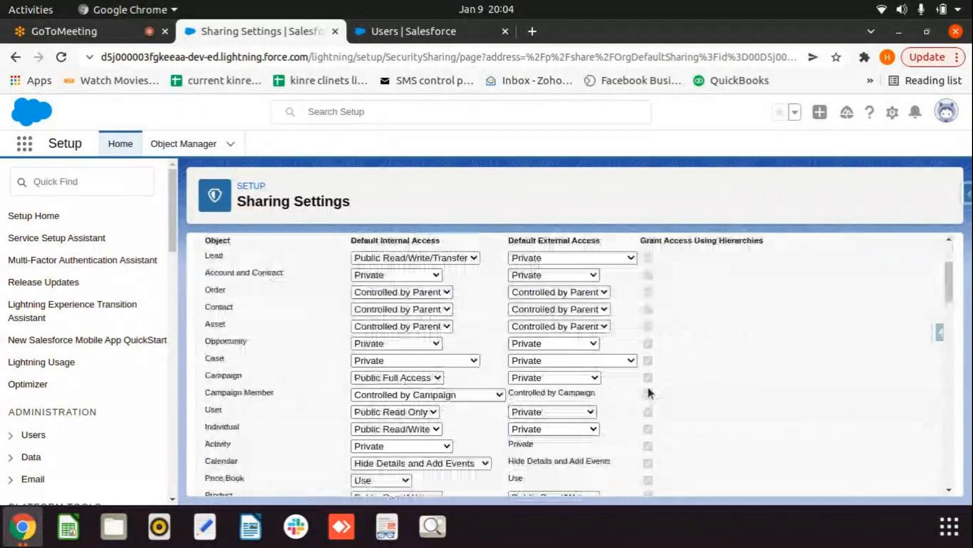
scroll(648, 389, "down", 1)
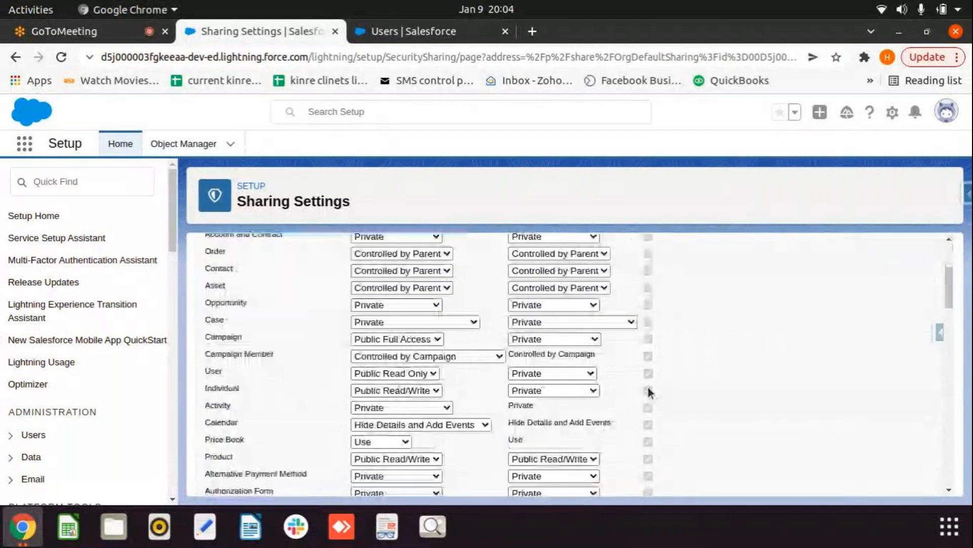
scroll(649, 392, "up", 3)
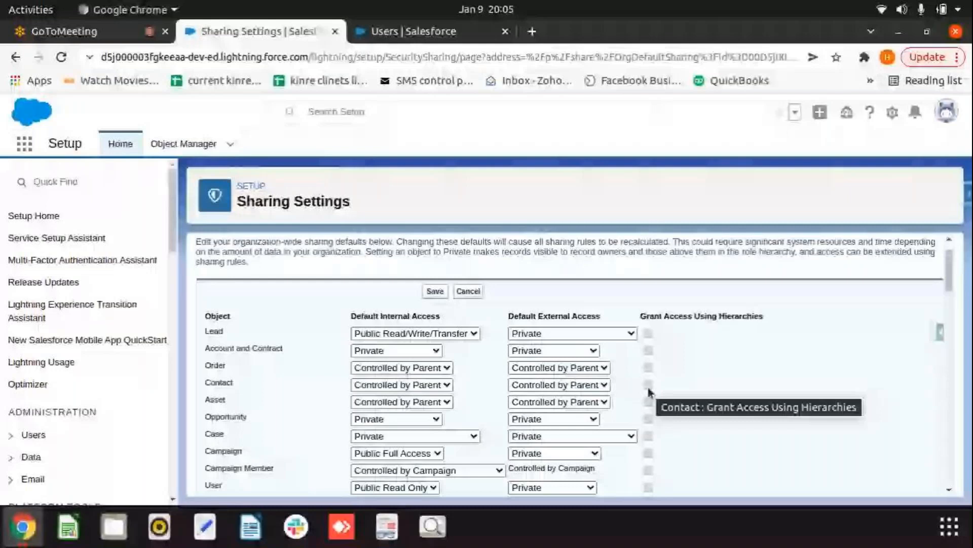
mouse_move(643, 41)
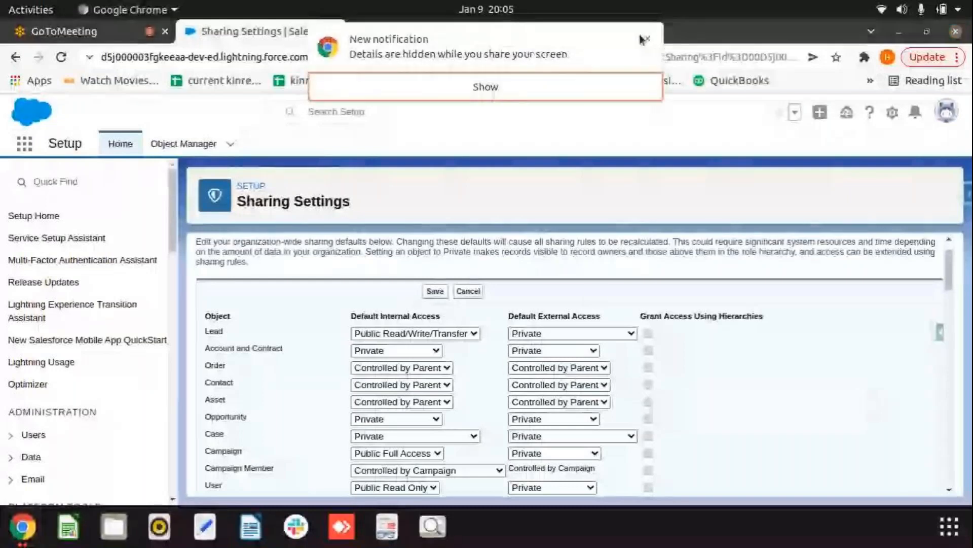
left_click(643, 39)
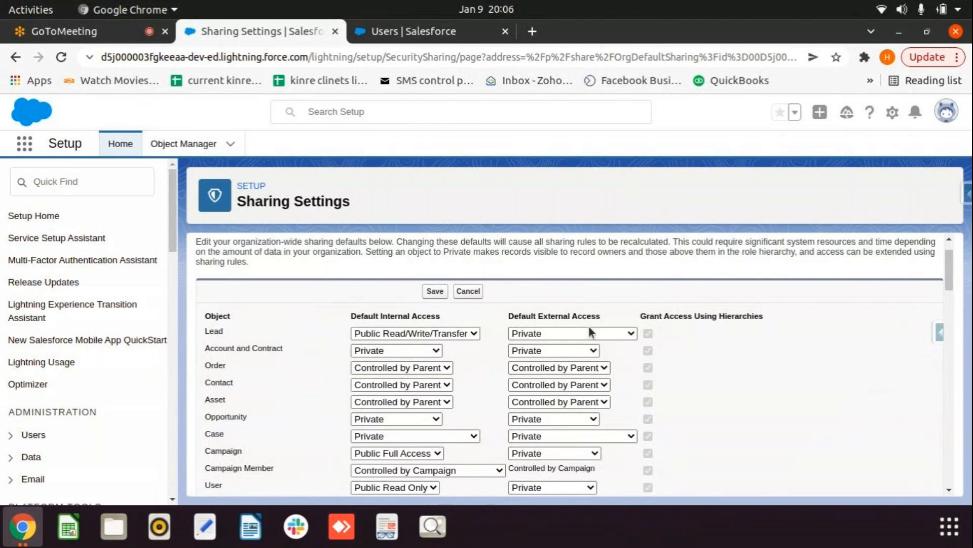
left_click(67, 181)
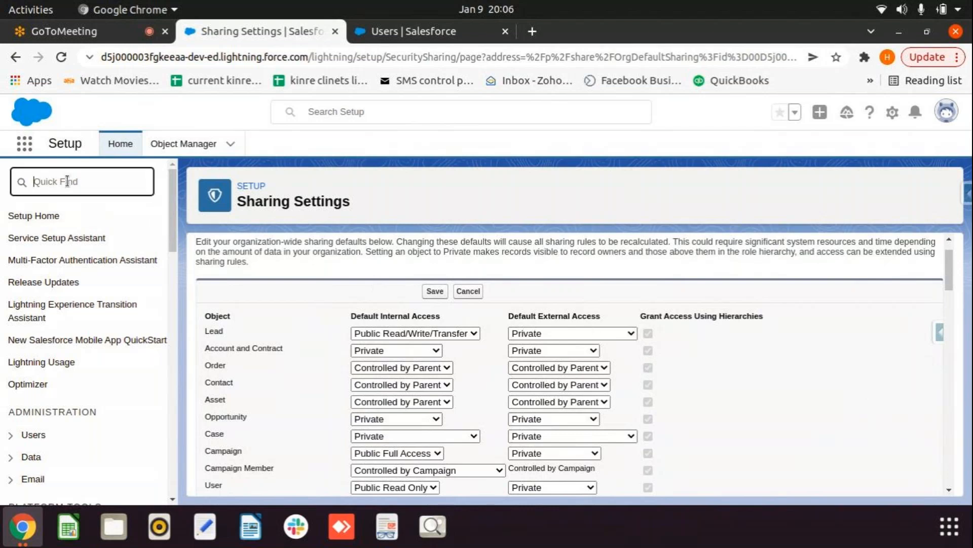
Step: Find Roles via Quick Find 'roles', view the hierarchy, and cancel a new role under reshmika role
type("roles")
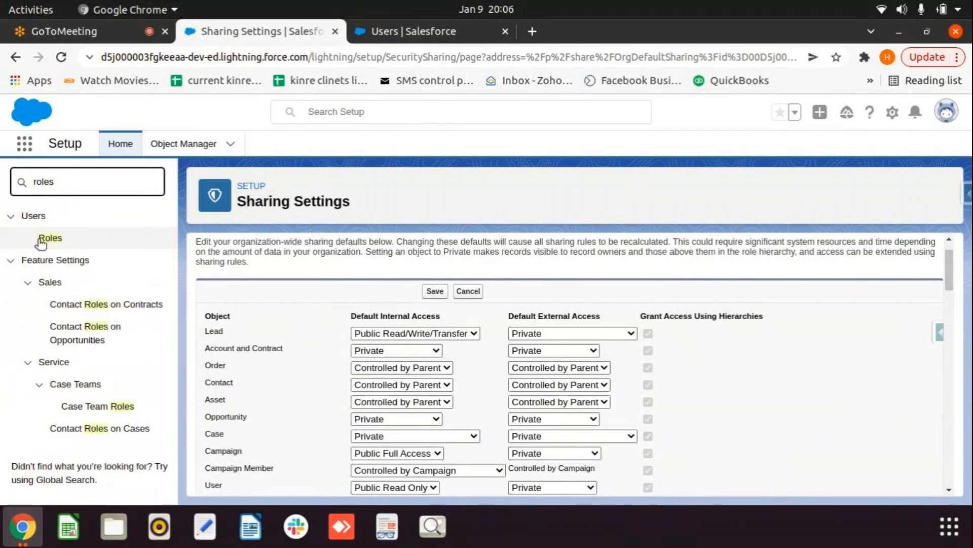
left_click(459, 294)
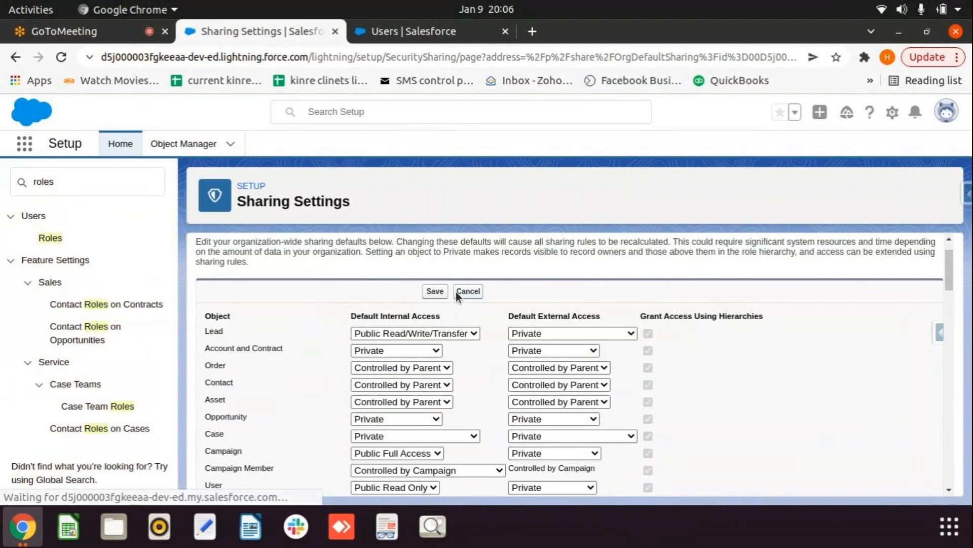
left_click(56, 239)
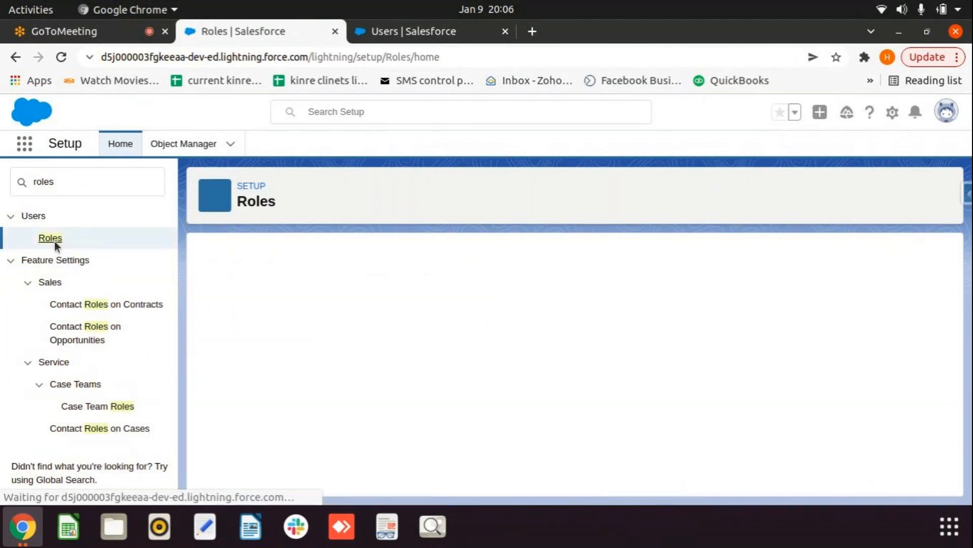
scroll(412, 337, "down", 2)
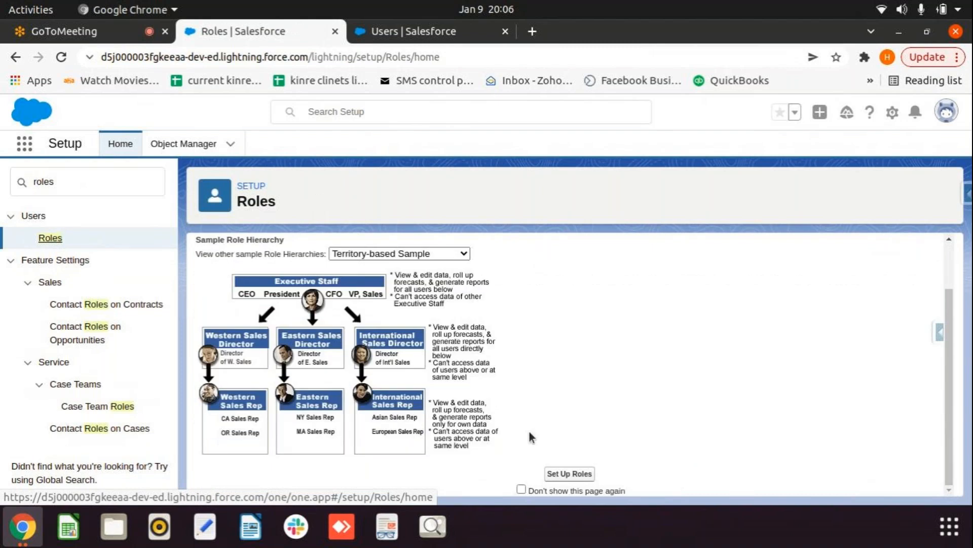
left_click(564, 473)
scroll(563, 474, "down", 3)
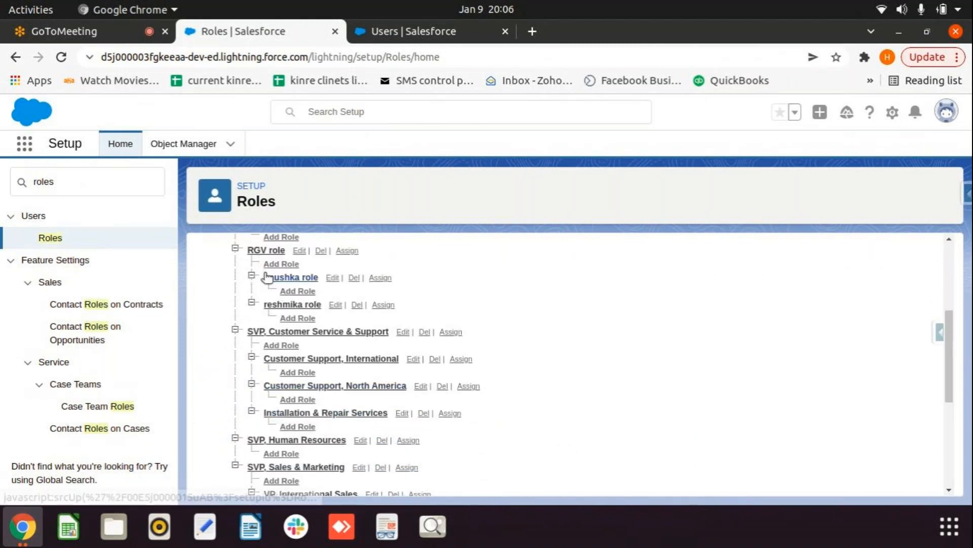
left_click(303, 318)
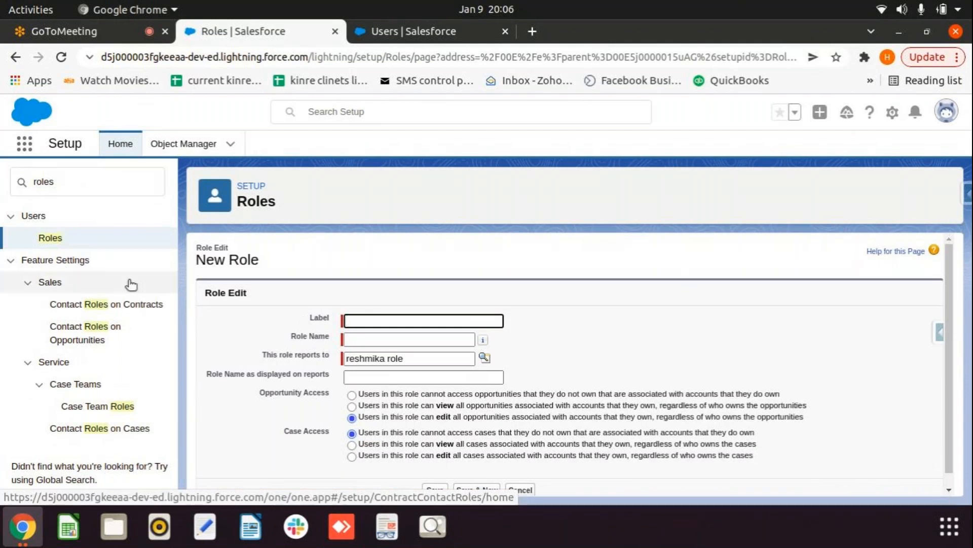
left_click(52, 238)
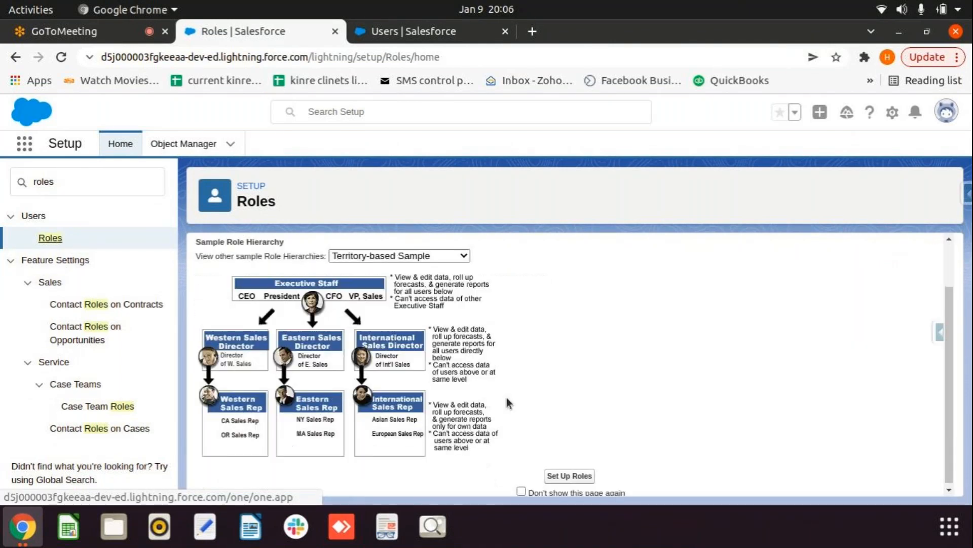
Step: Show the org's role tree down to RGV role, with anushka role and reshmika role beneath it
left_click(571, 474)
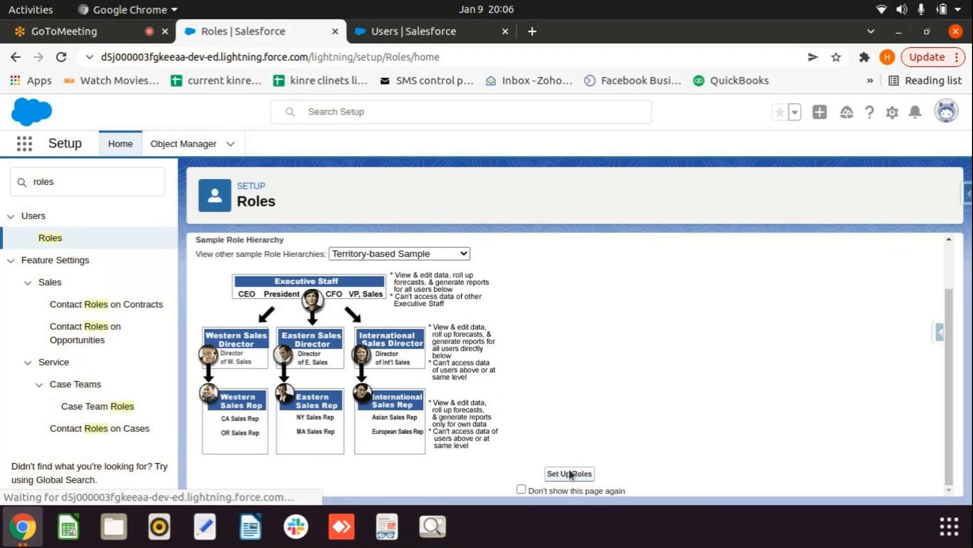
scroll(351, 370, "down", 5)
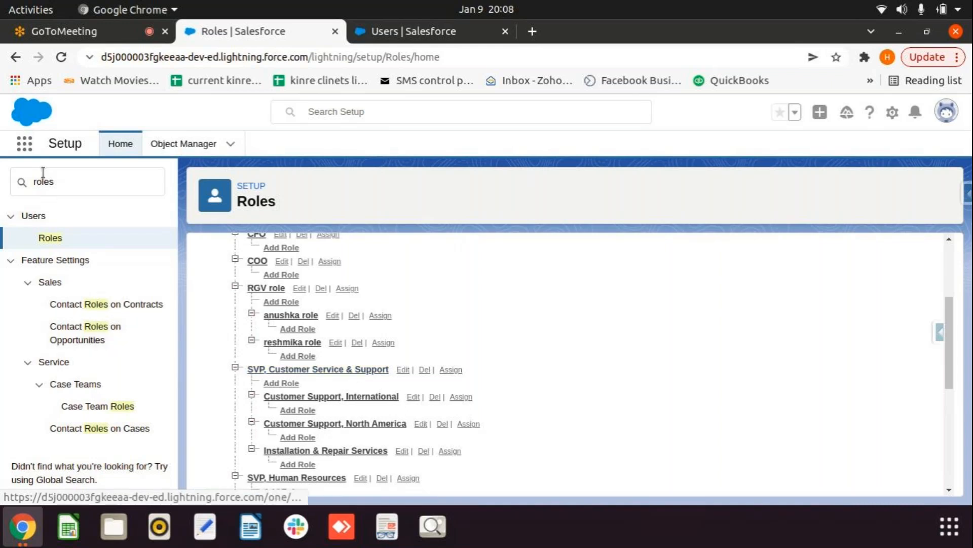
double_click(42, 173)
type("sa")
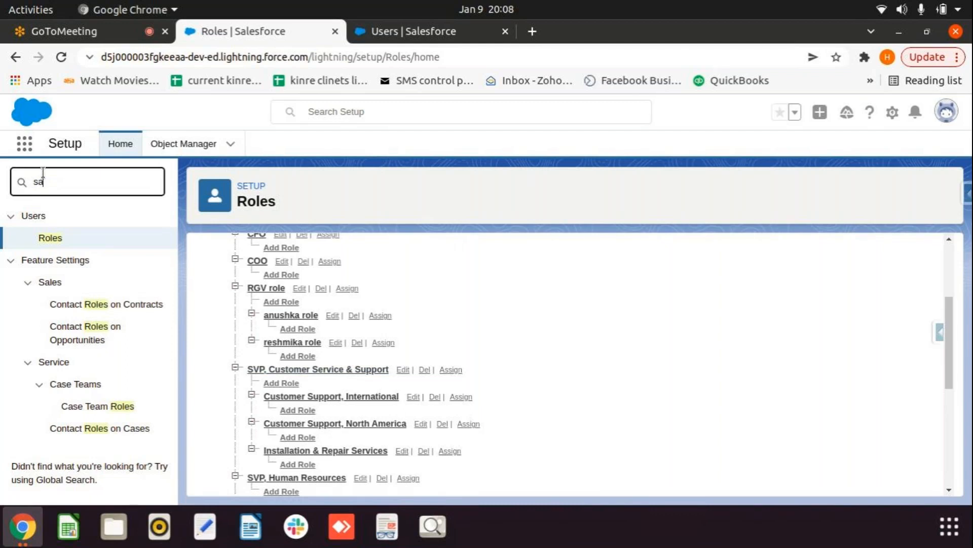
key("BackSpace")
type("haring")
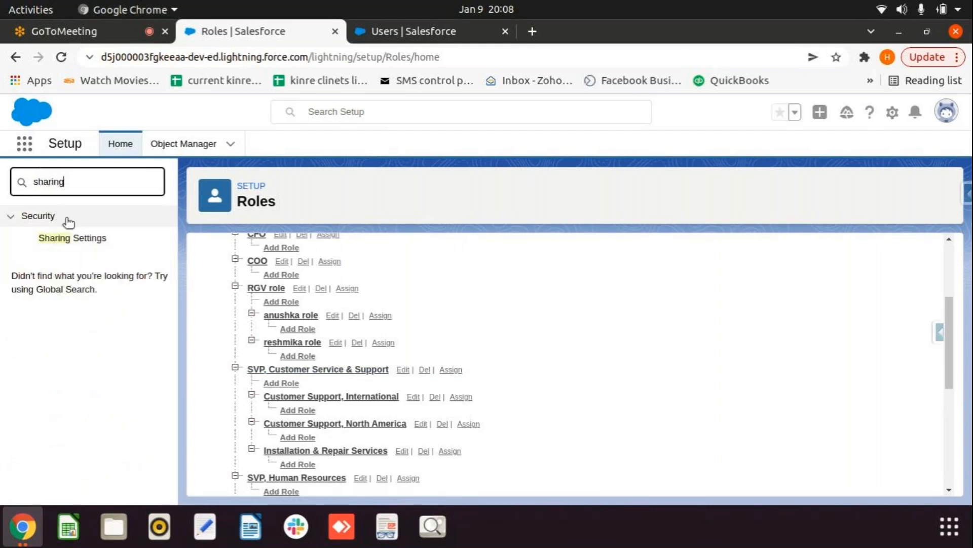
left_click(72, 237)
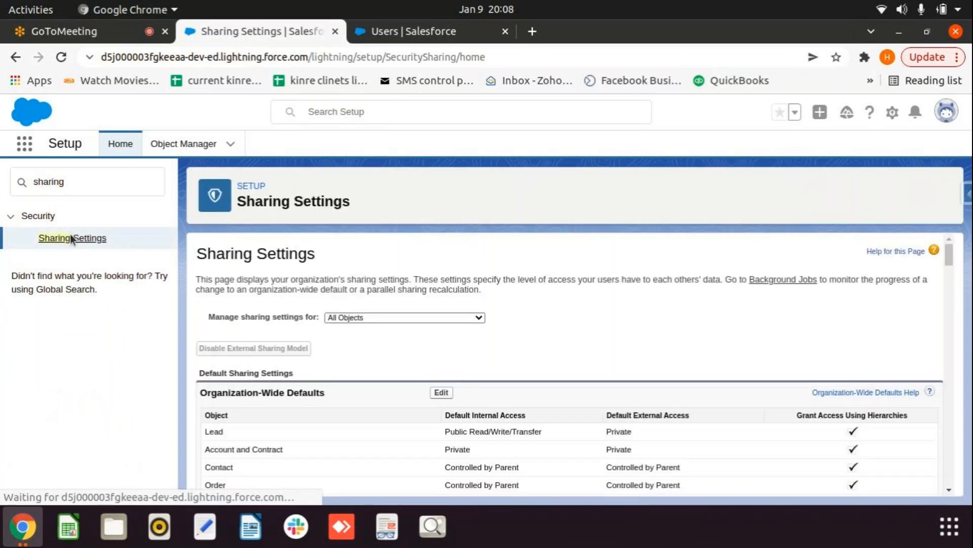
scroll(473, 317, "down", 3)
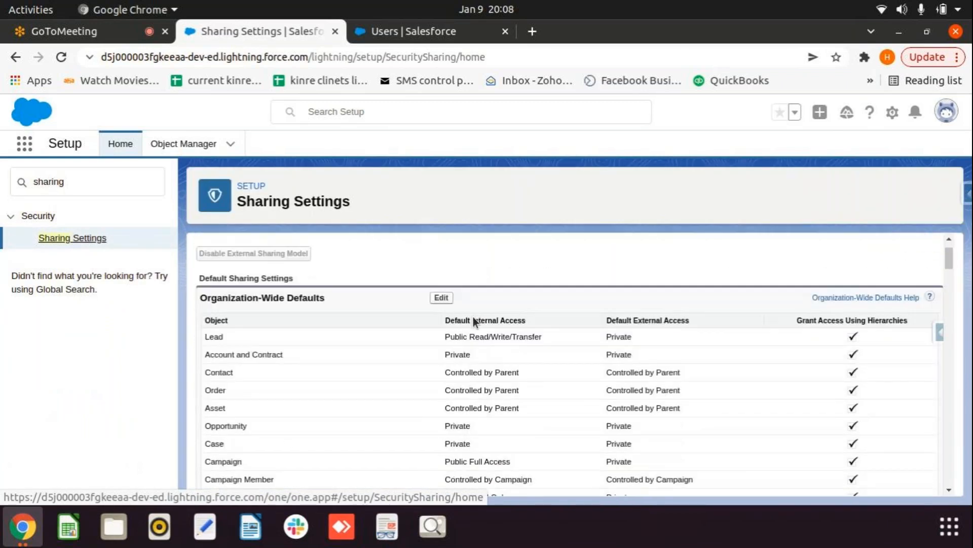
scroll(473, 317, "up", 3)
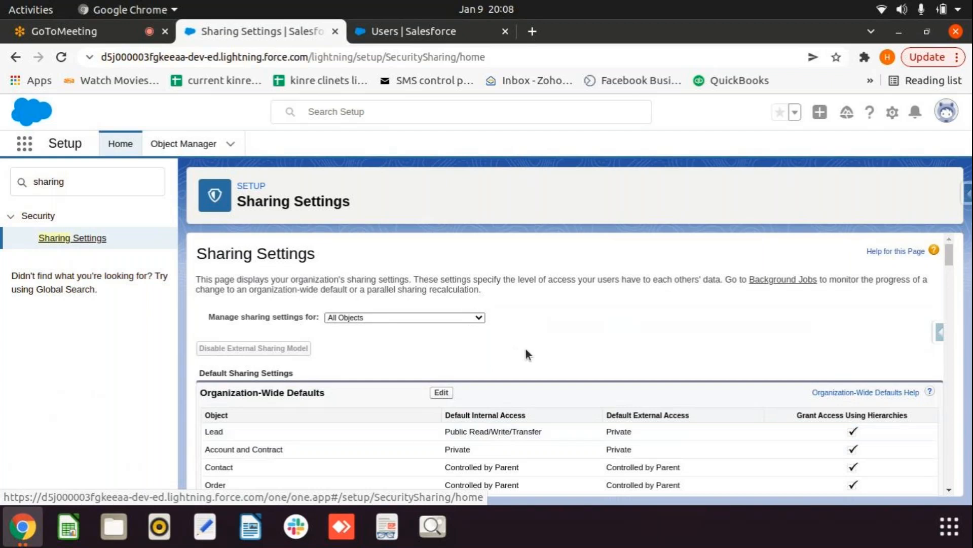
scroll(526, 349, "down", 1)
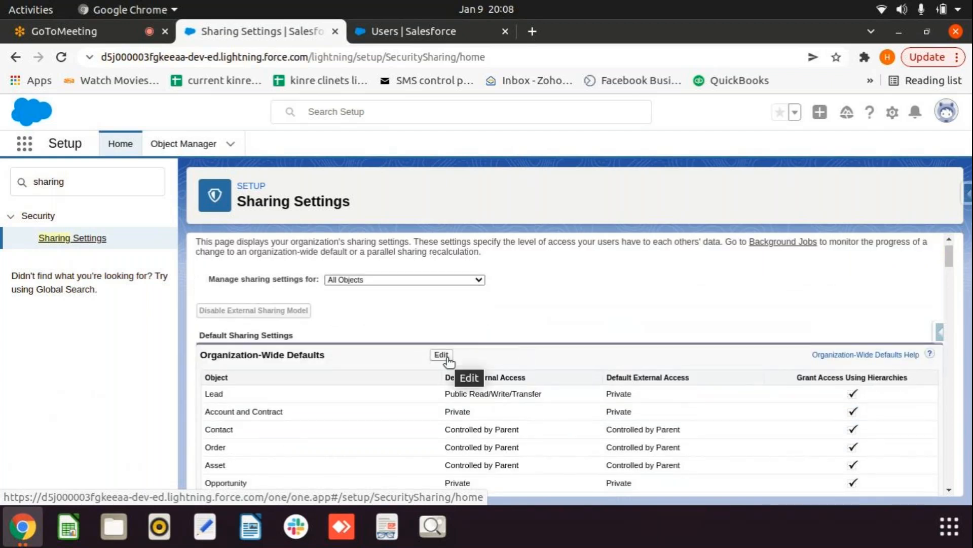
scroll(546, 398, "down", 3)
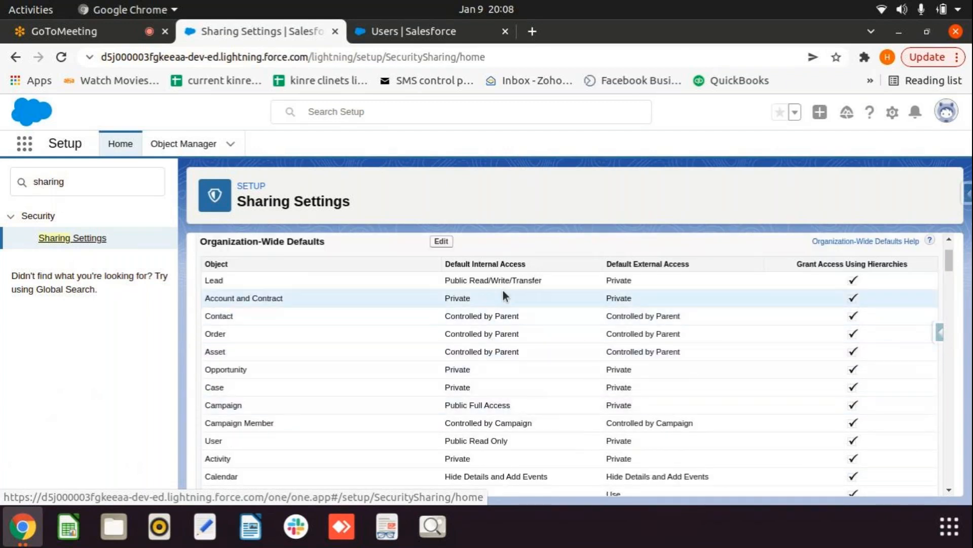
left_click(440, 241)
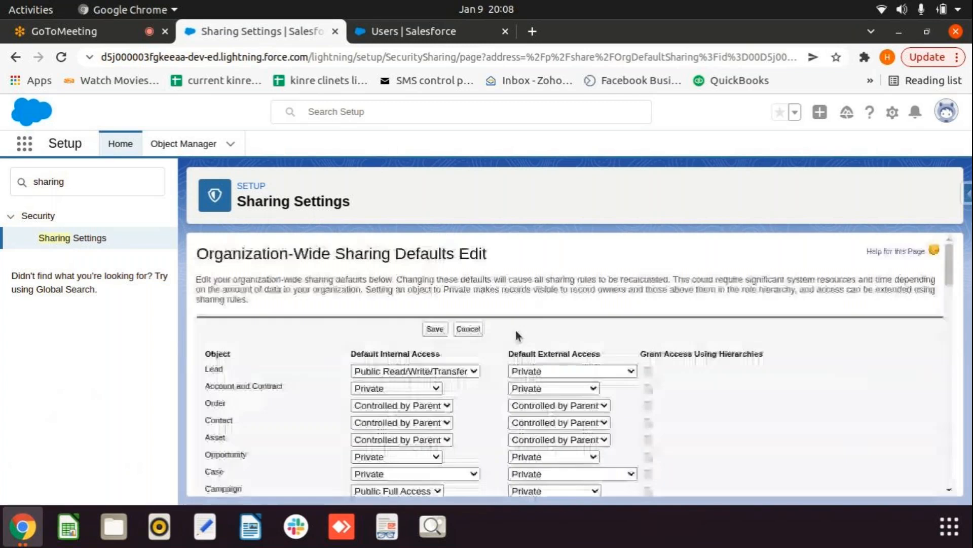
scroll(425, 374, "down", 4)
scroll(422, 371, "up", 4)
left_click(468, 330)
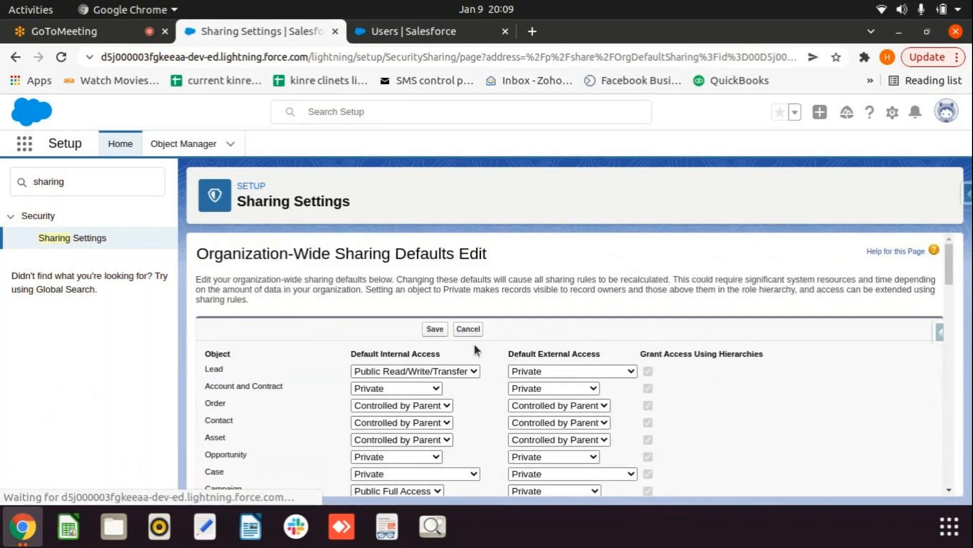
scroll(419, 390, "down", 10)
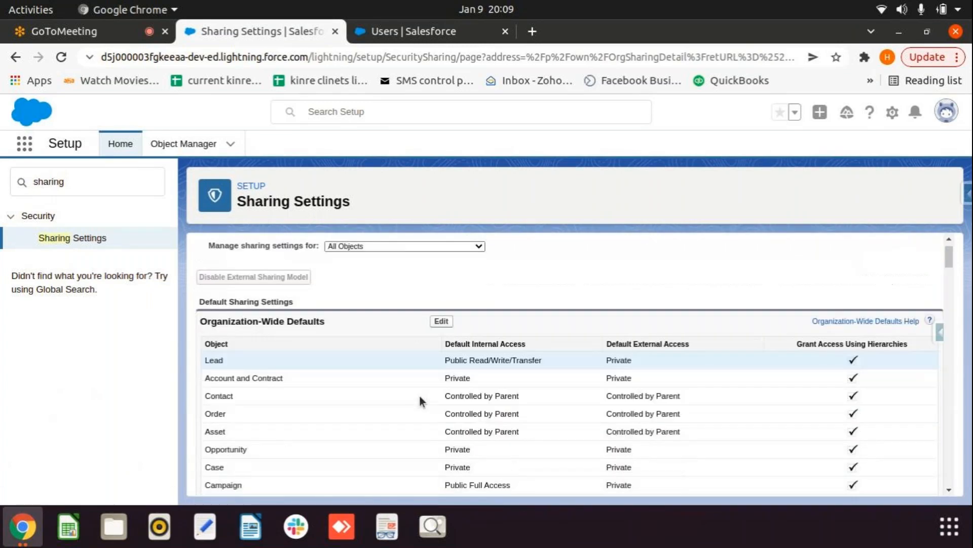
scroll(430, 418, "down", 15)
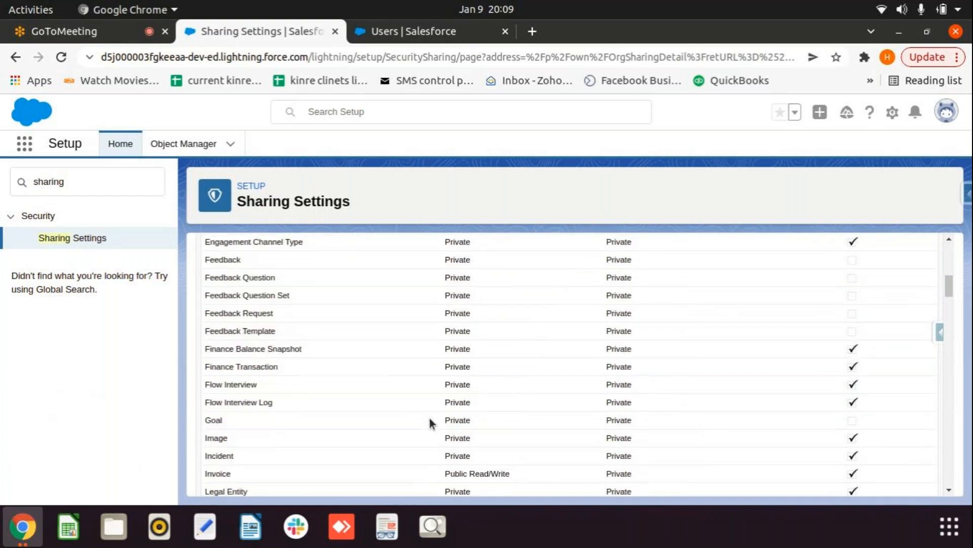
scroll(431, 421, "down", 5)
scroll(293, 388, "up", 4)
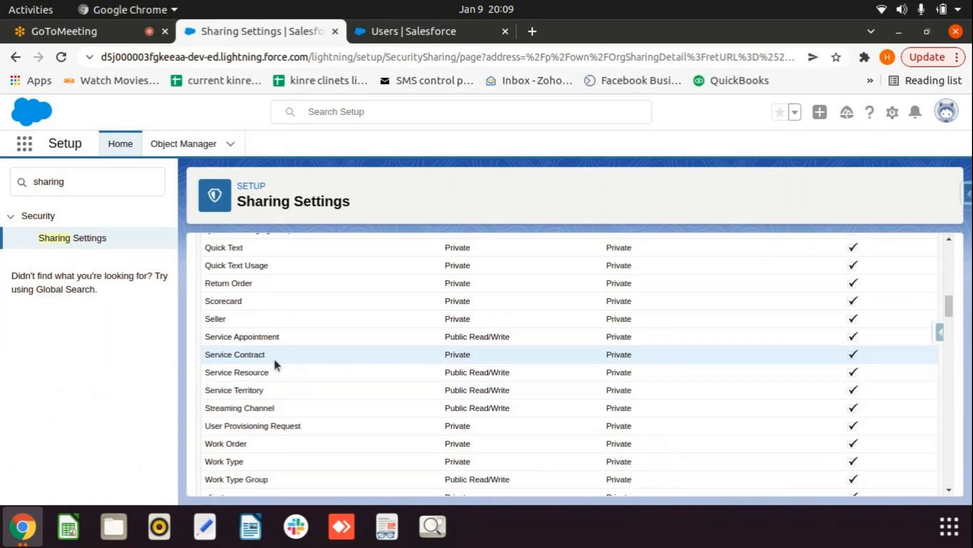
scroll(274, 358, "down", 4)
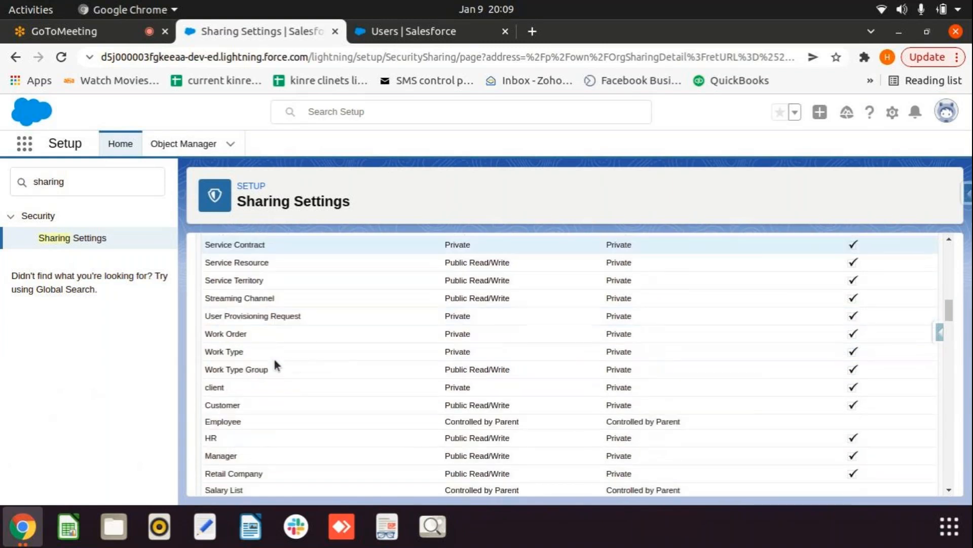
scroll(279, 363, "down", 6)
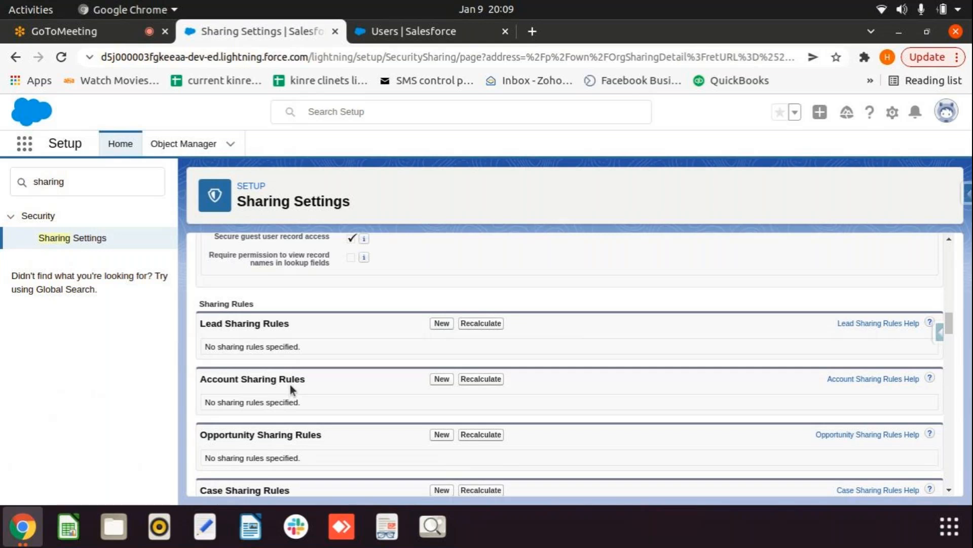
scroll(290, 383, "up", 15)
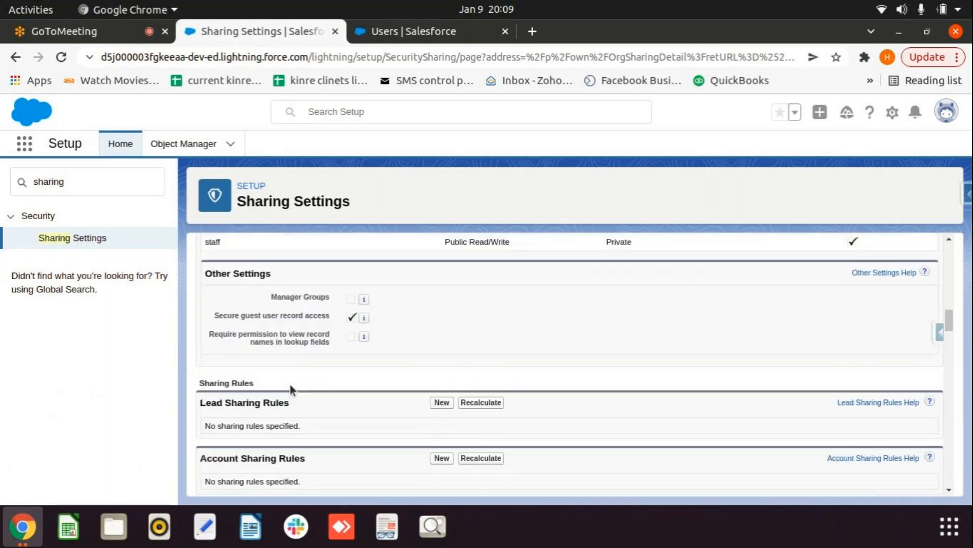
scroll(286, 394, "up", 10)
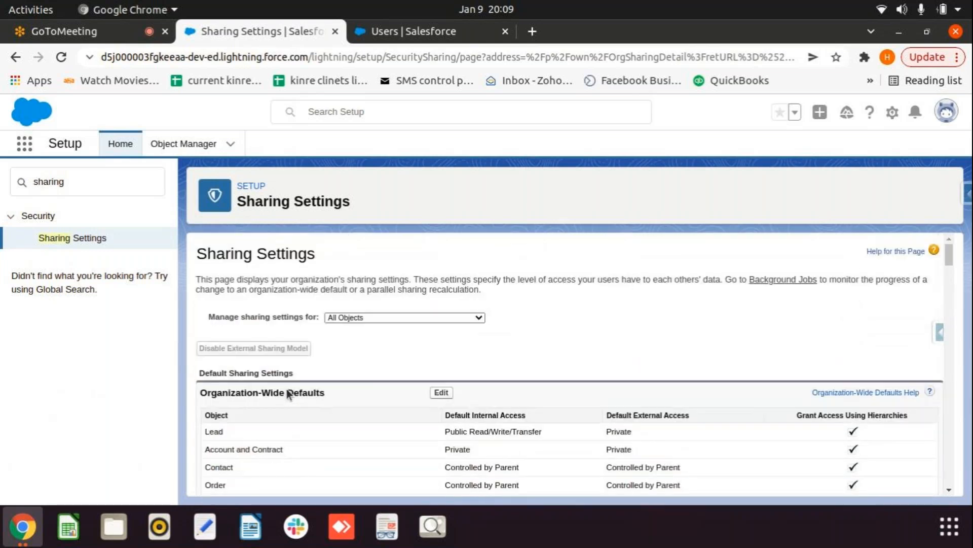
Step: Set Account and Contract default internal access to Public Read/Write, save, and confirm recalculation
left_click(442, 390)
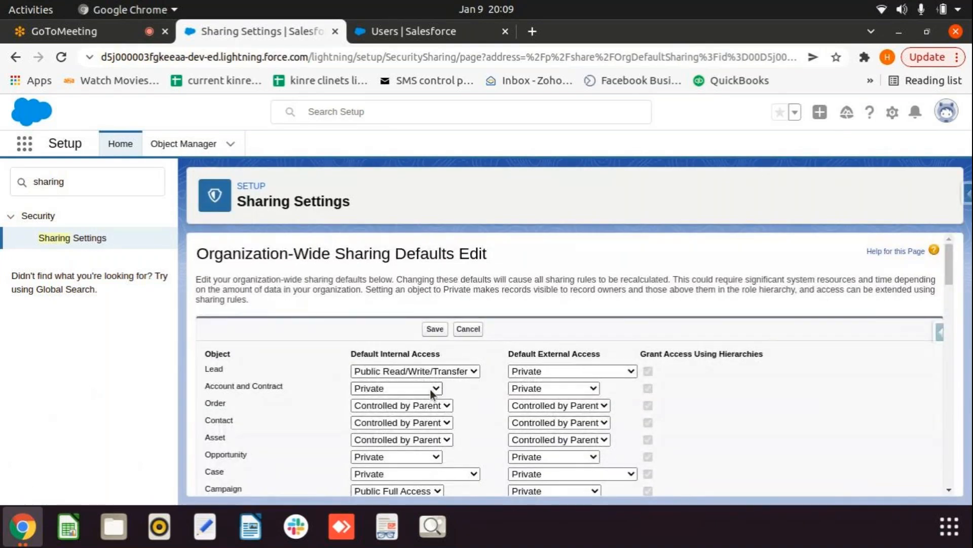
left_click(434, 390)
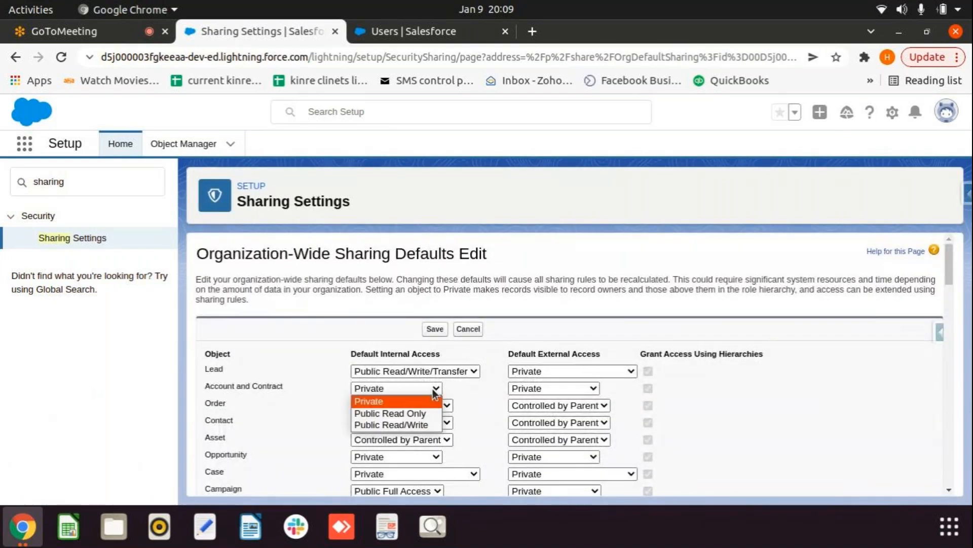
left_click(411, 425)
left_click(435, 330)
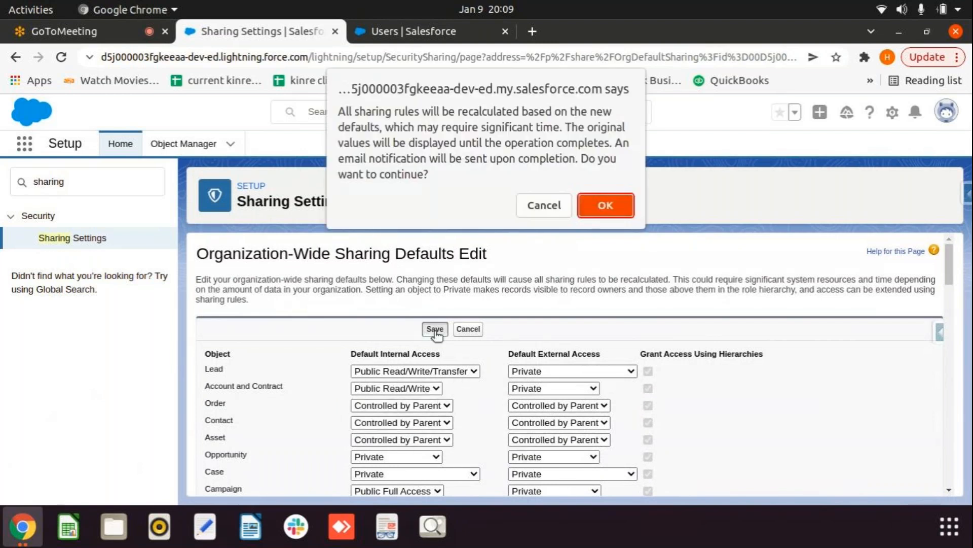
left_click(608, 211)
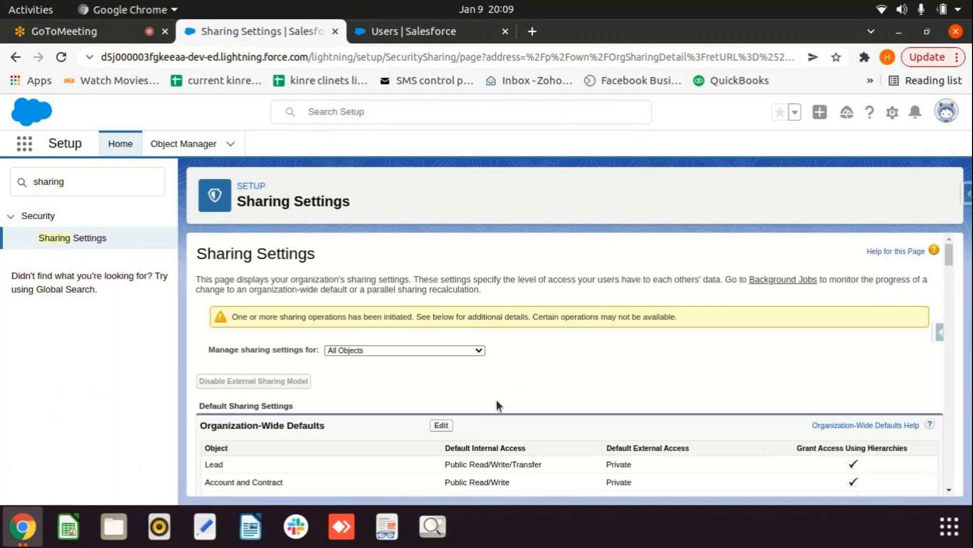
Step: Reload the Sharing Settings page to check on the recalculation
scroll(481, 429, "down", 12)
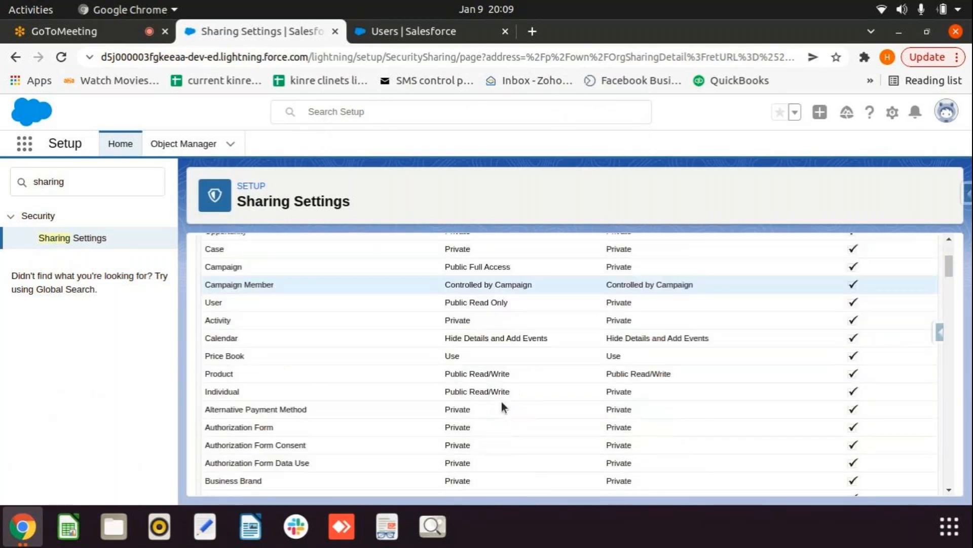
scroll(510, 403, "down", 15)
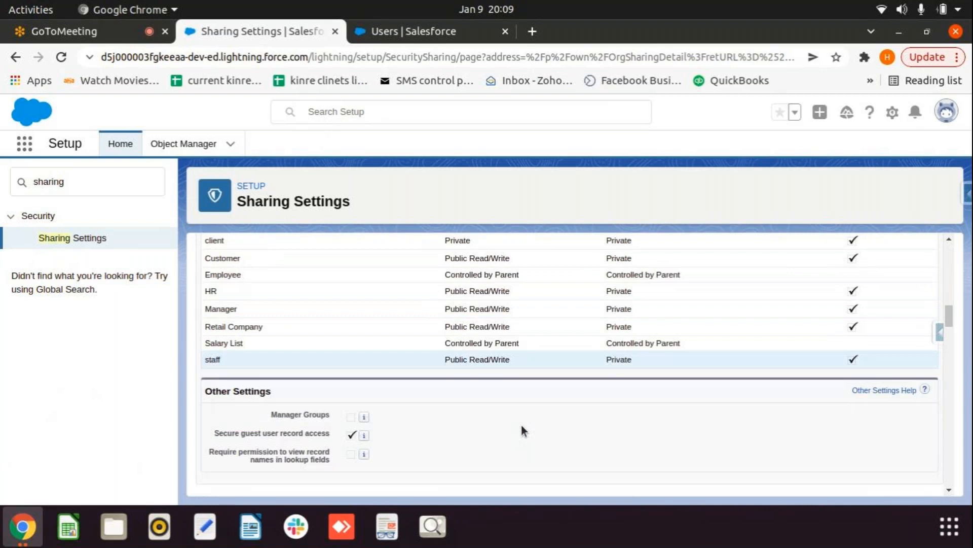
scroll(530, 434, "up", 3)
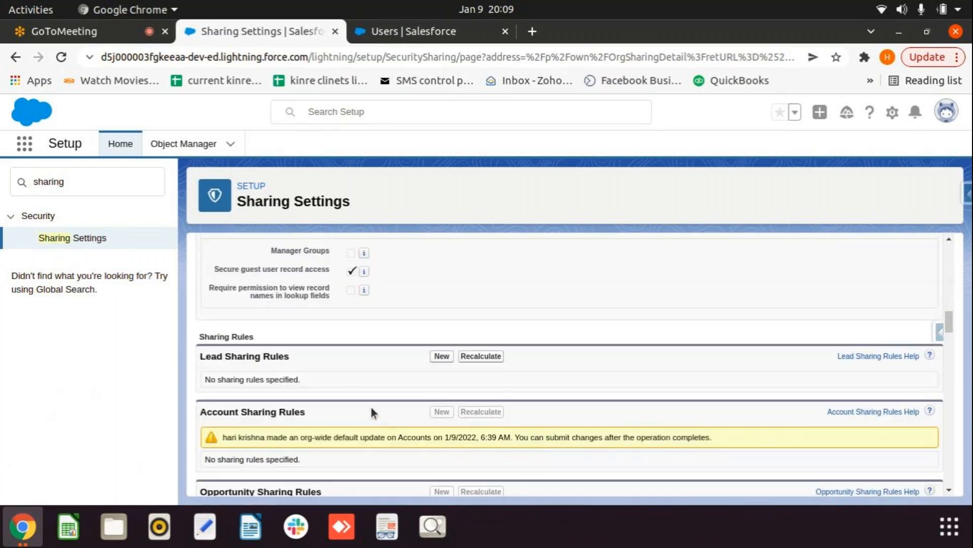
scroll(330, 389, "down", 1)
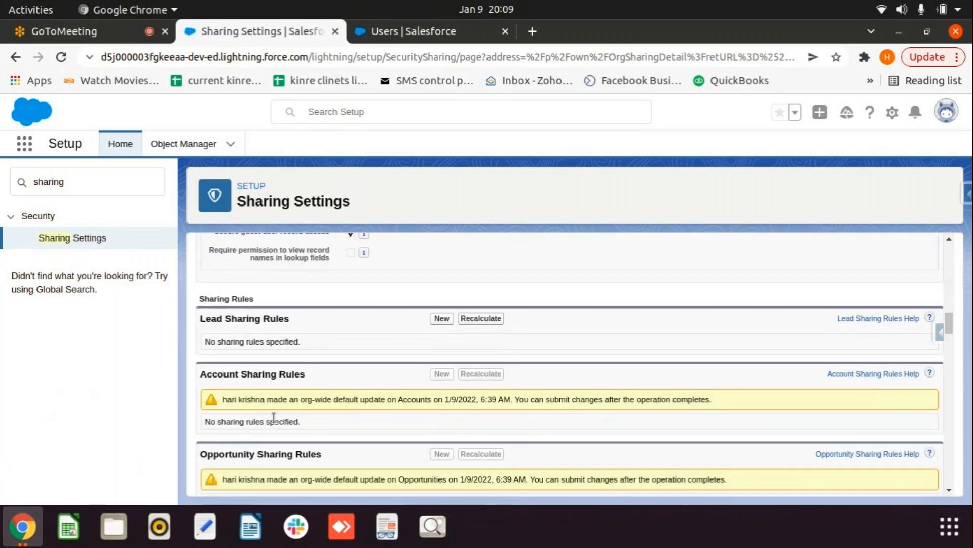
left_click(61, 56)
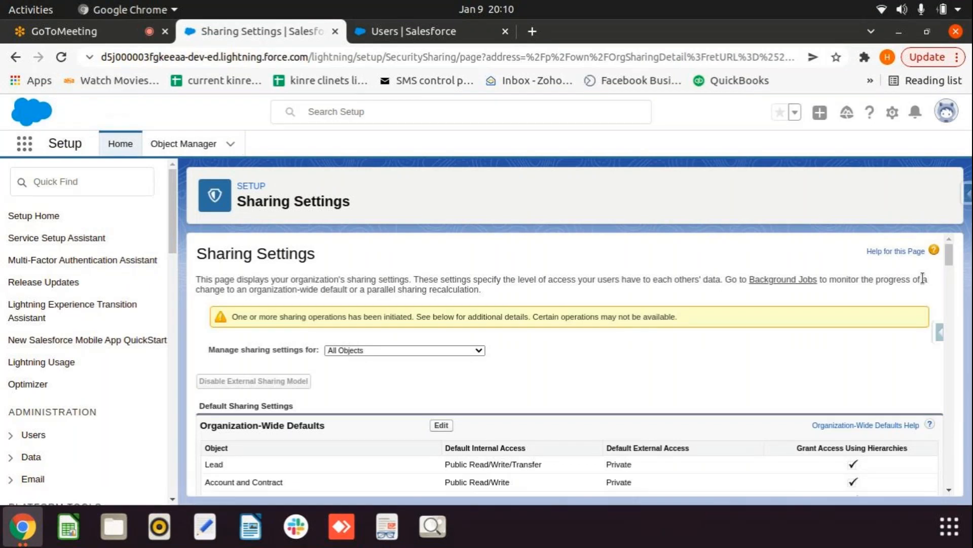
Step: Refresh Sharing Settings with F5 and check whether Account Sharing Rules' New button is enabled
left_click_drag(958, 260, 958, 324)
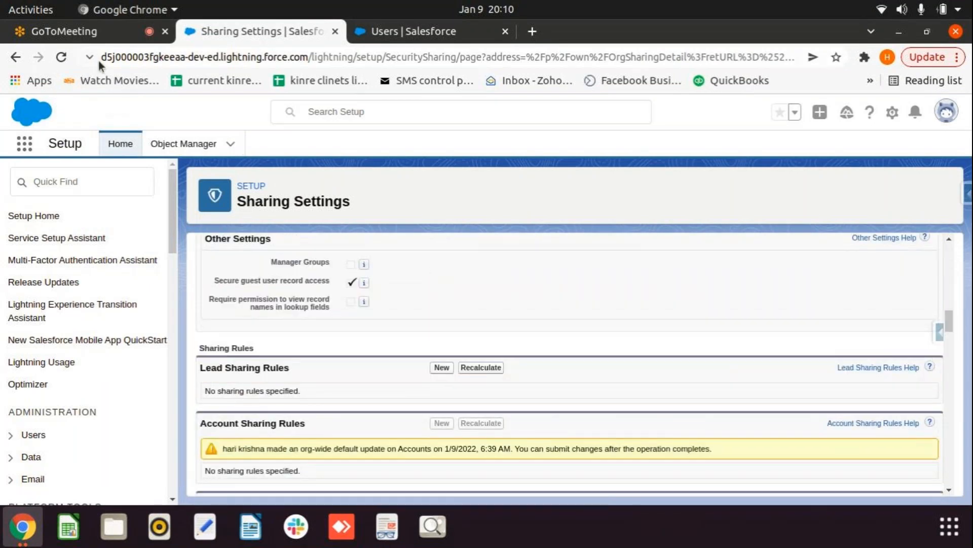
key("F5")
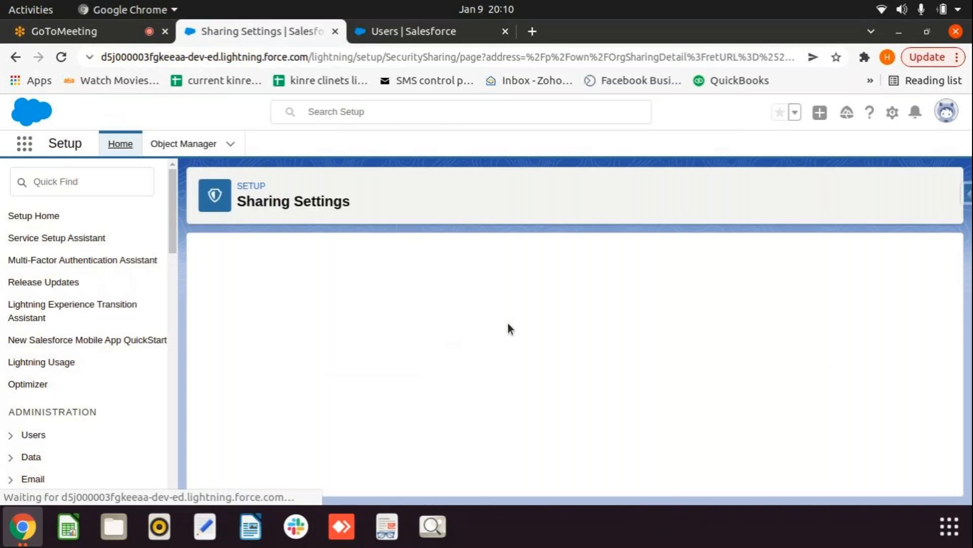
scroll(597, 365, "down", 15)
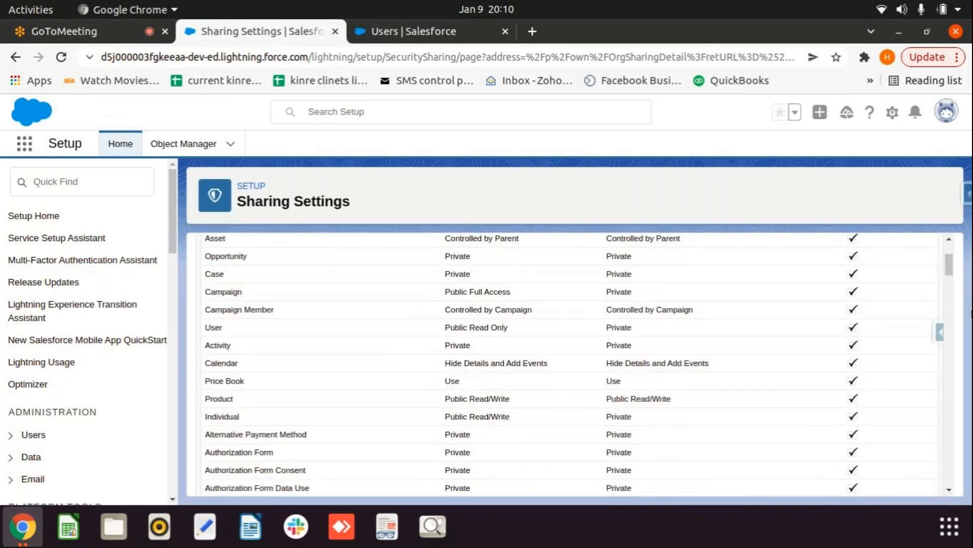
left_click_drag(949, 288, 958, 329)
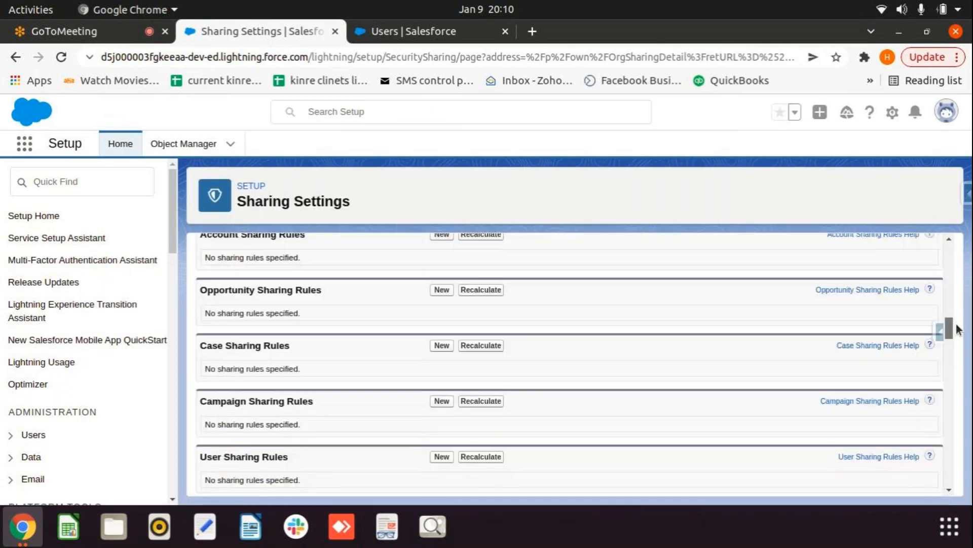
scroll(631, 373, "up", 3)
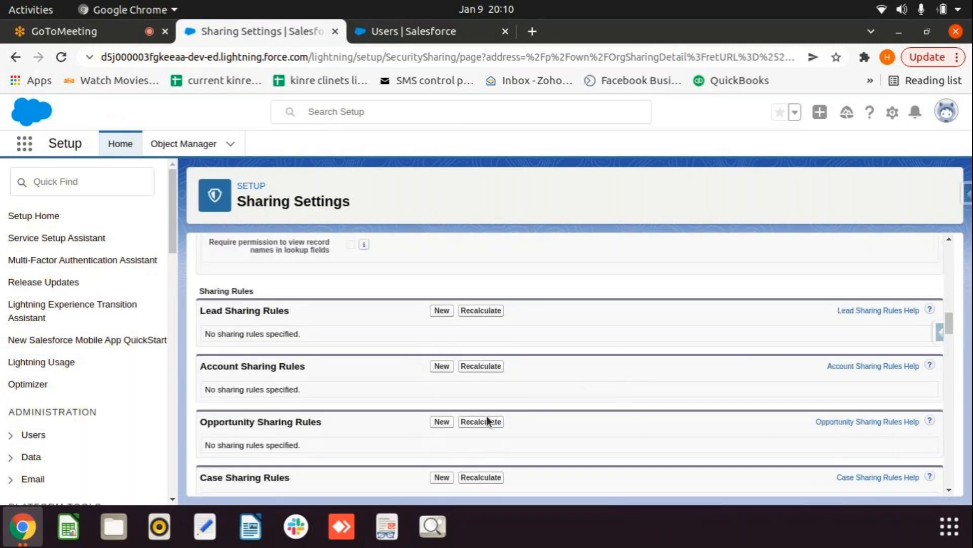
scroll(331, 435, "down", 1)
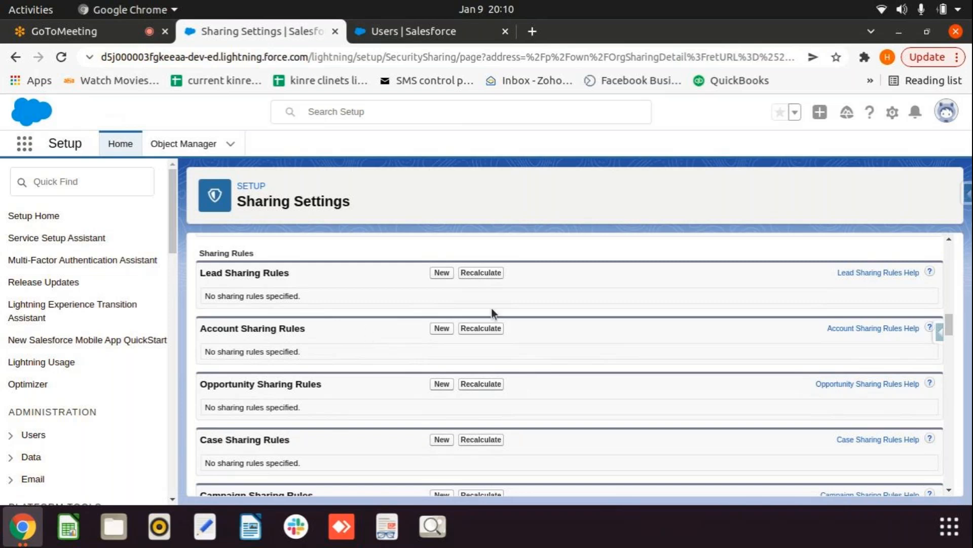
left_click_drag(949, 327, 950, 251)
Step: Set Account and Contract default access back to Private, save, and confirm recalculation
left_click(441, 393)
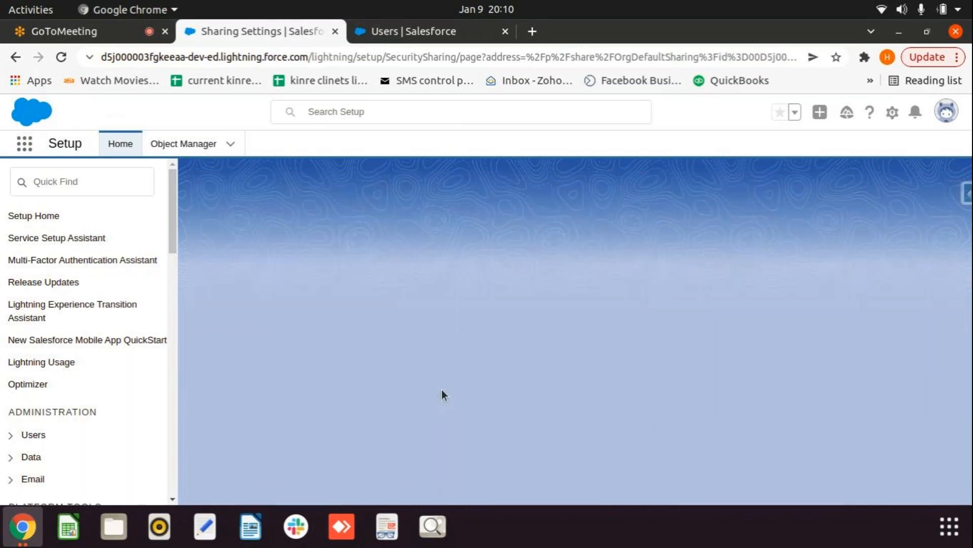
left_click(436, 389)
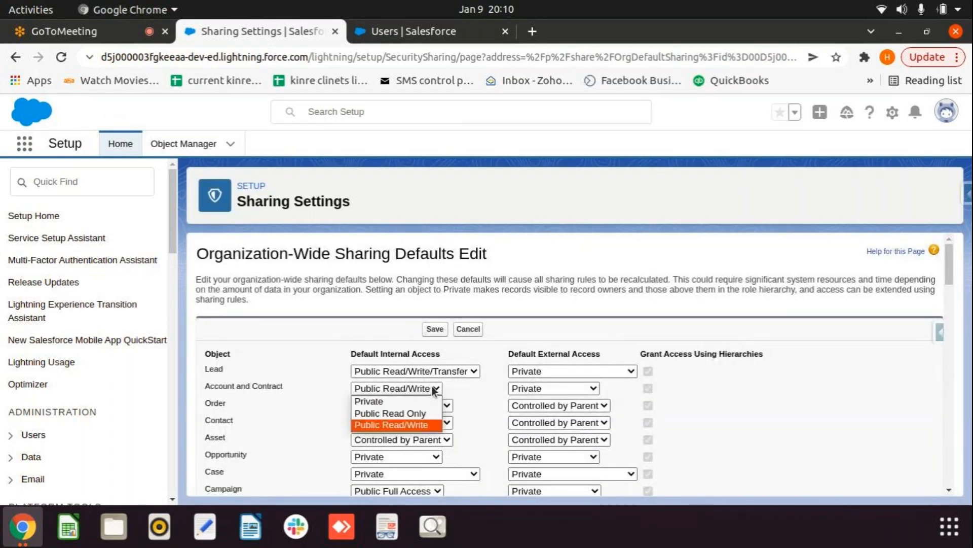
left_click(375, 400)
left_click(435, 329)
left_click(613, 210)
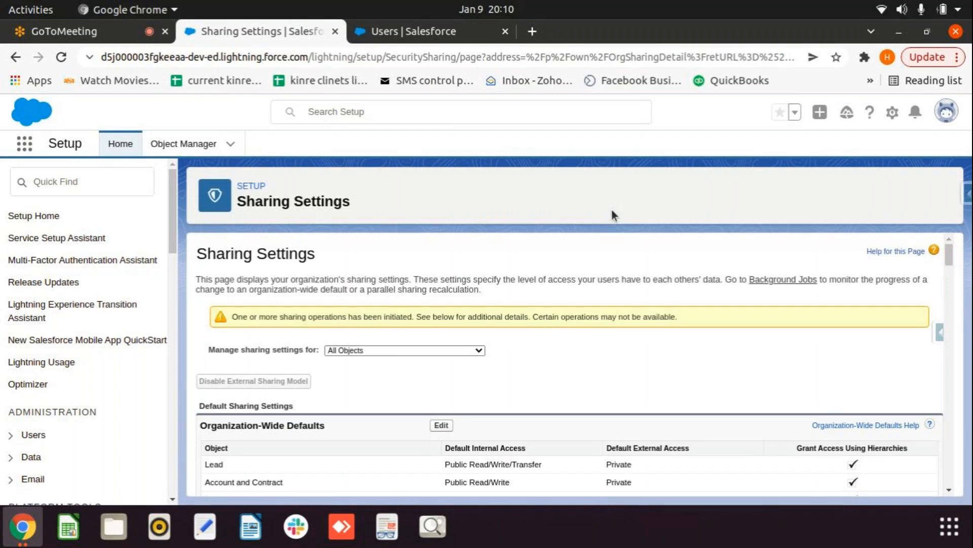
Step: Refresh Sharing Settings twice until the defaults show Private and the pending warning clears
left_click(56, 60)
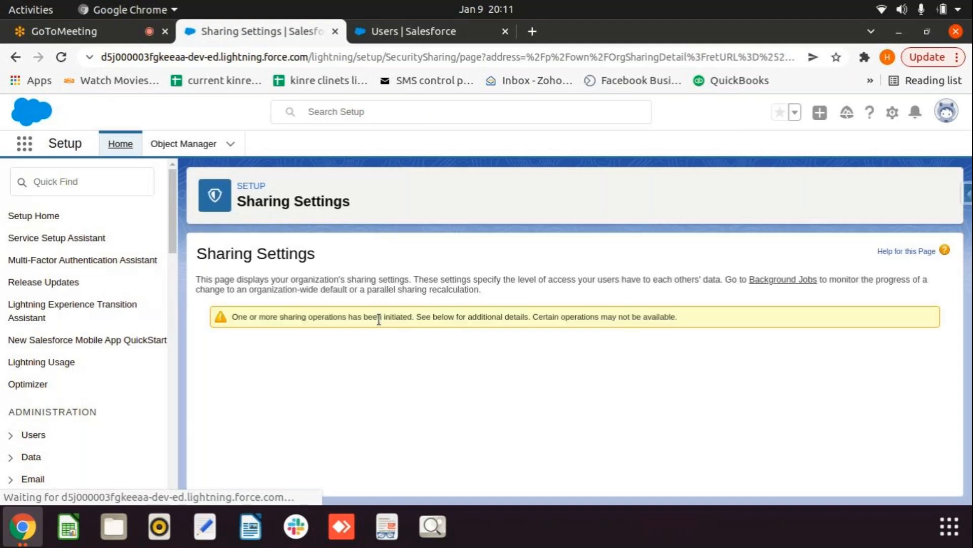
scroll(380, 335, "down", 2)
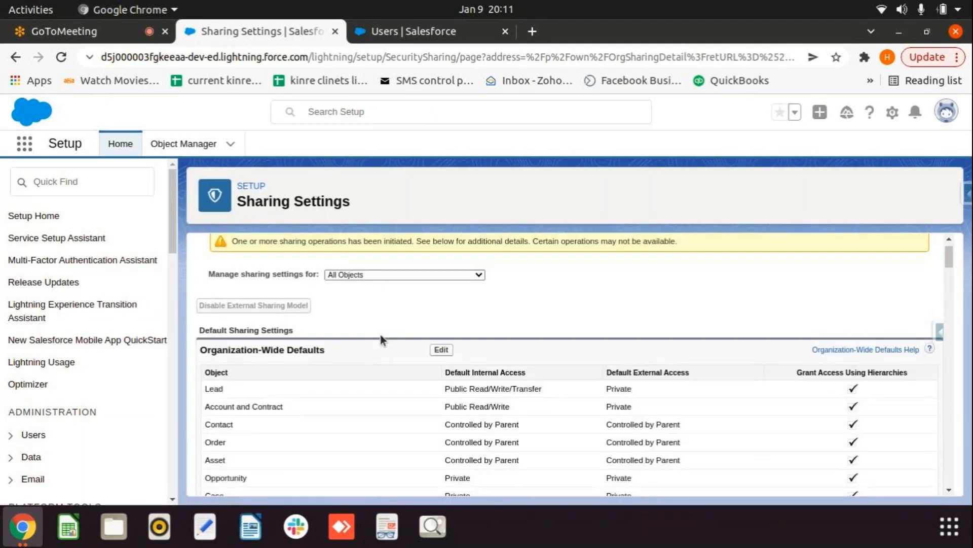
left_click(62, 57)
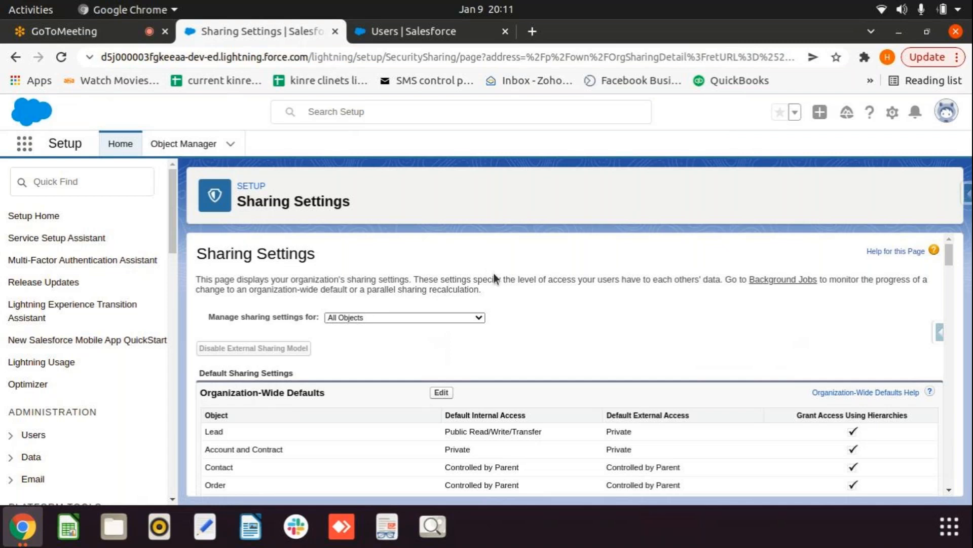
scroll(561, 342, "down", 10)
Step: Start a new rule from the Account Sharing Rules section
scroll(615, 388, "down", 15)
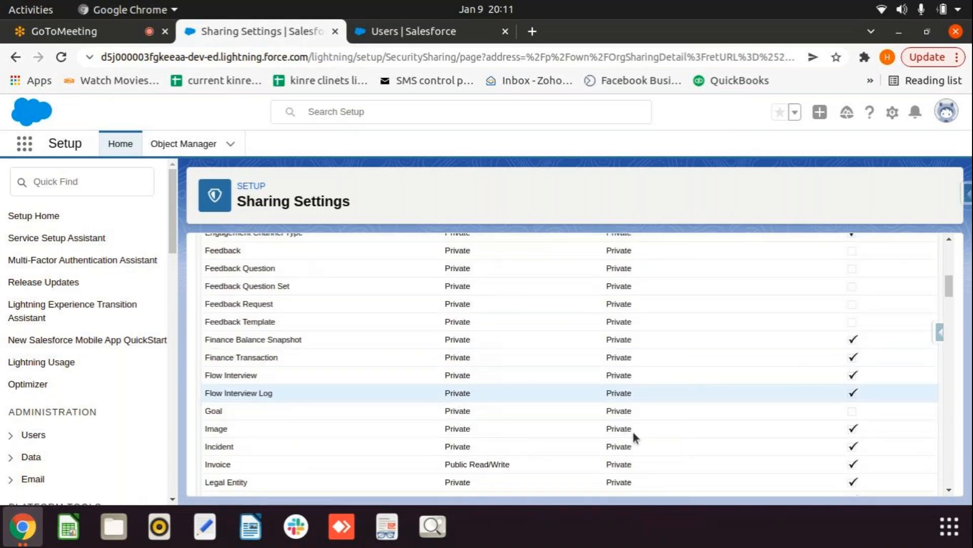
scroll(466, 406, "up", 2)
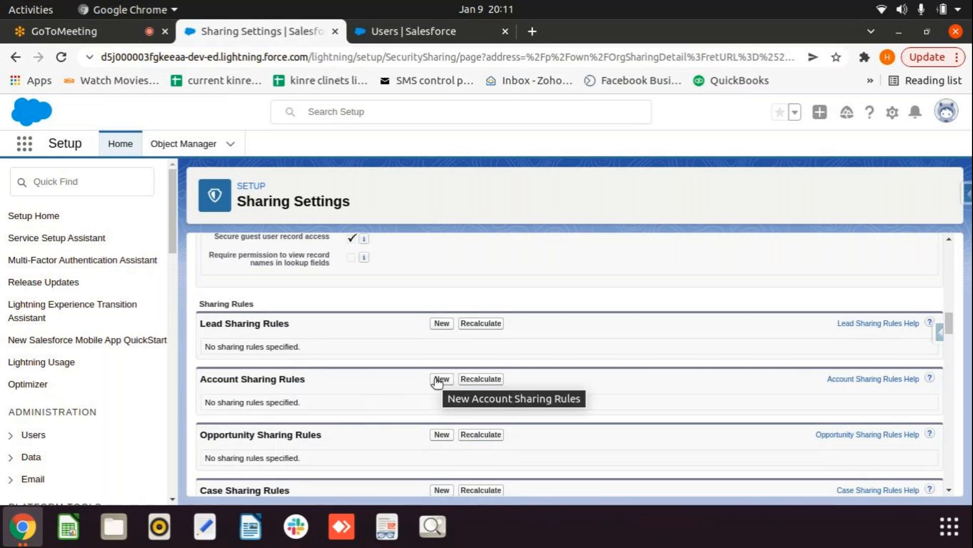
left_click(437, 382)
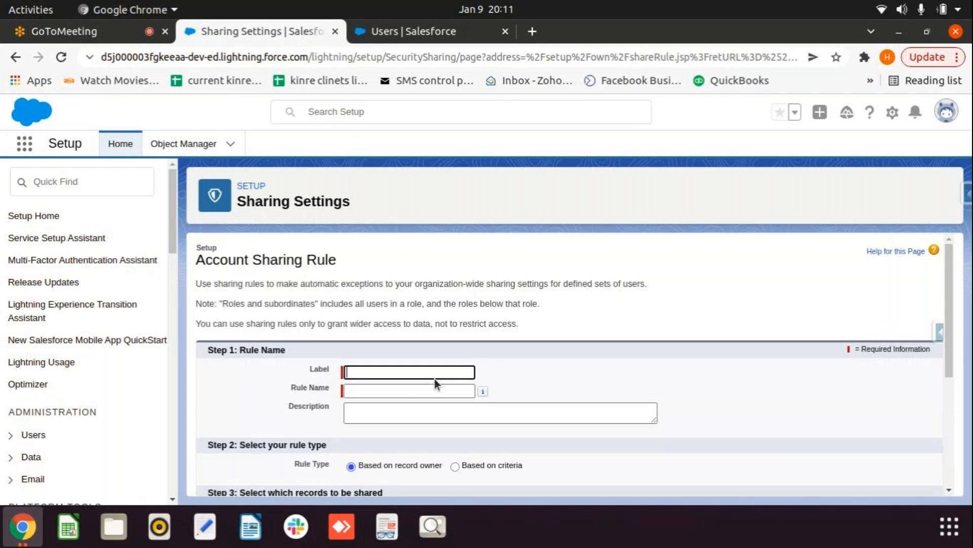
Step: Label the rule 'Sharing anushka record to reshmika' so its Rule Name fills in automatically
type("Sharing anushka r")
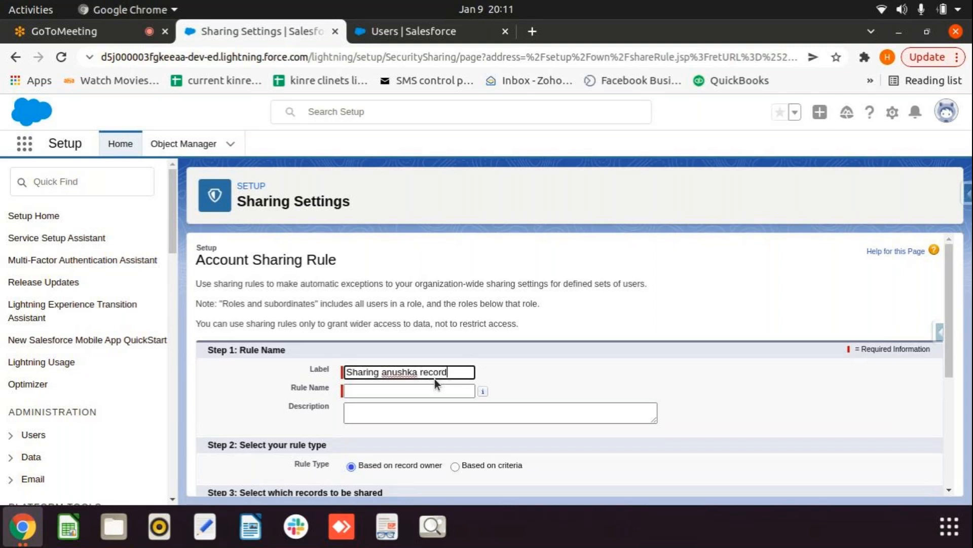
type("ecord to reshmika")
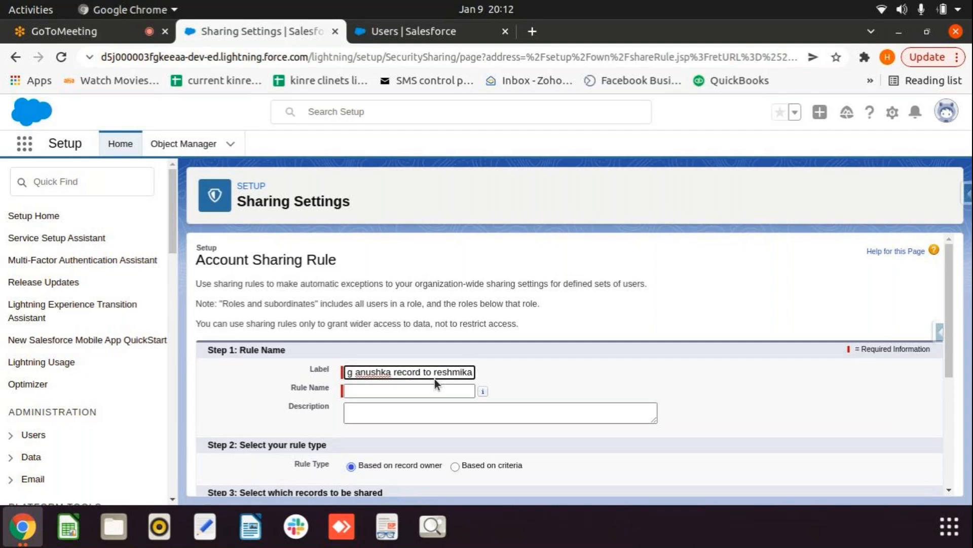
left_click(536, 375)
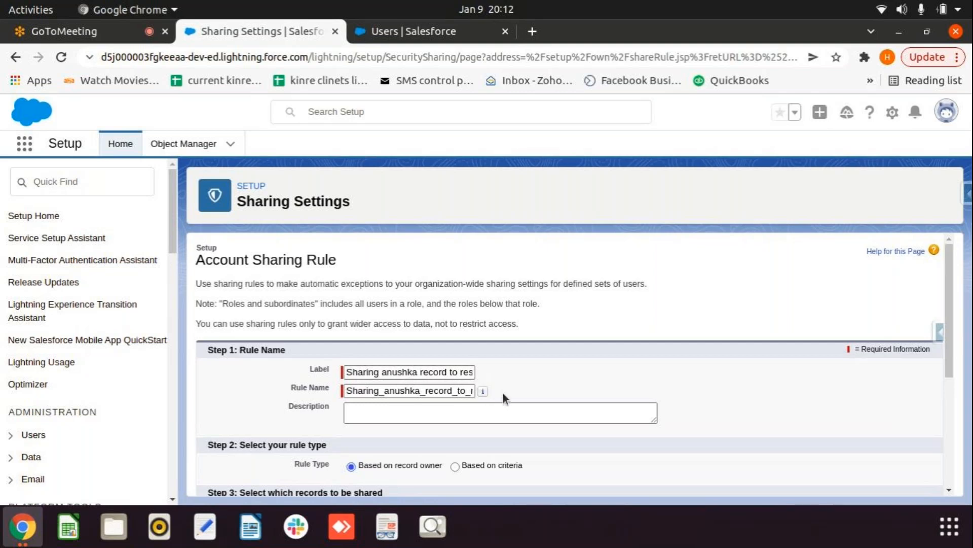
scroll(503, 394, "down", 1)
scroll(503, 393, "down", 2)
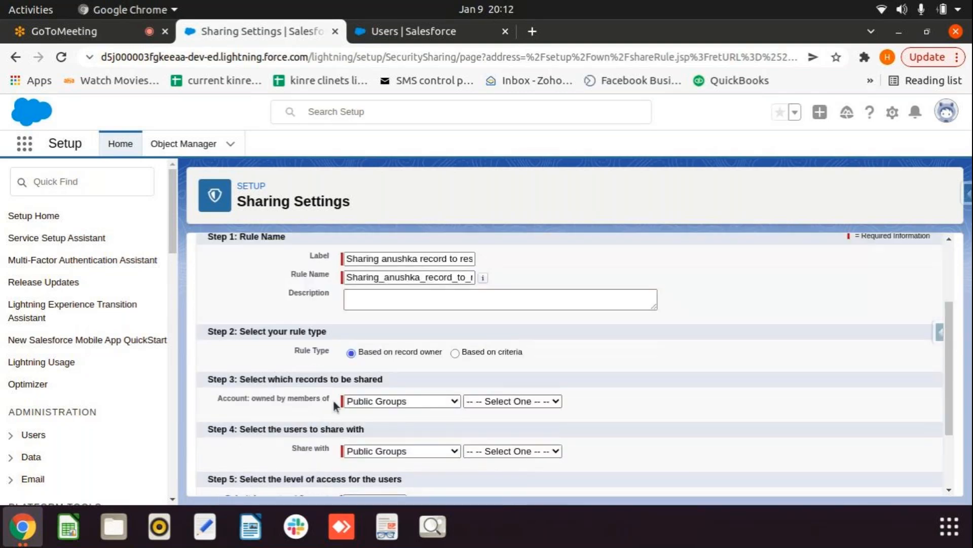
Step: Set the rule to cover records owned by Roles: anushka role
scroll(431, 399, "down", 2)
scroll(434, 397, "down", 1)
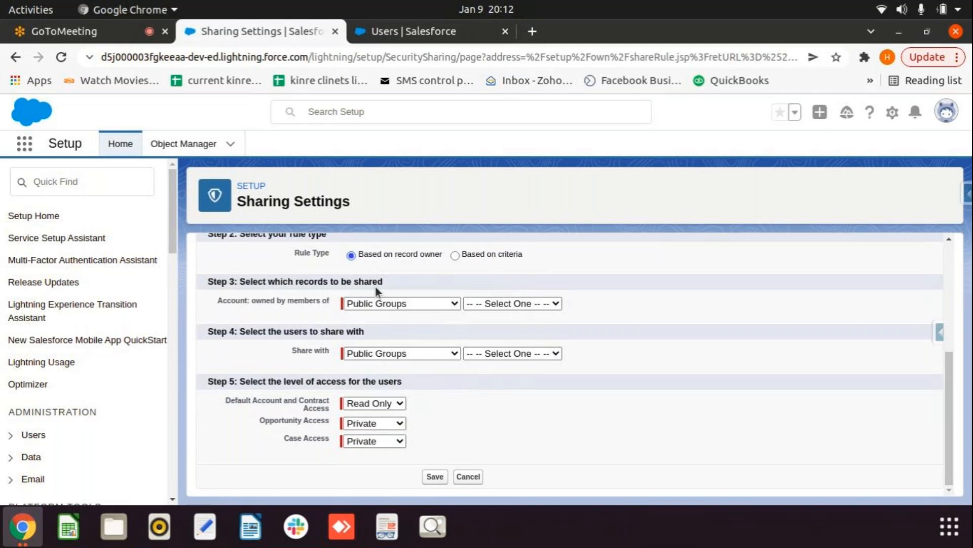
left_click(558, 304)
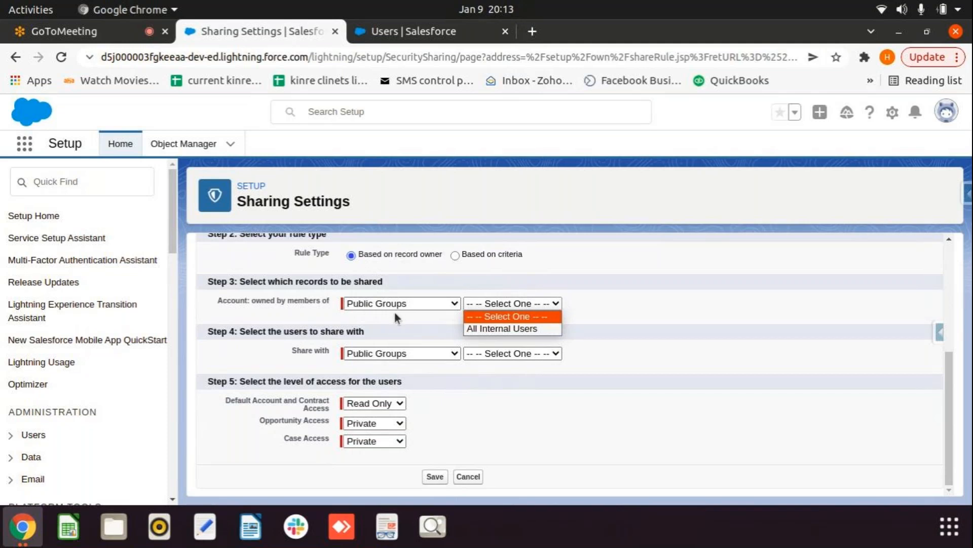
left_click(446, 304)
left_click(448, 304)
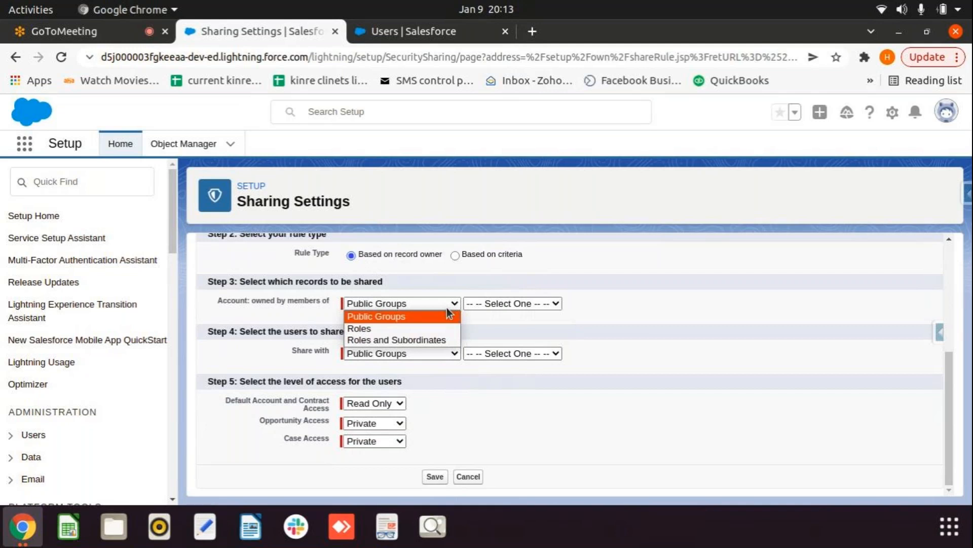
left_click(389, 328)
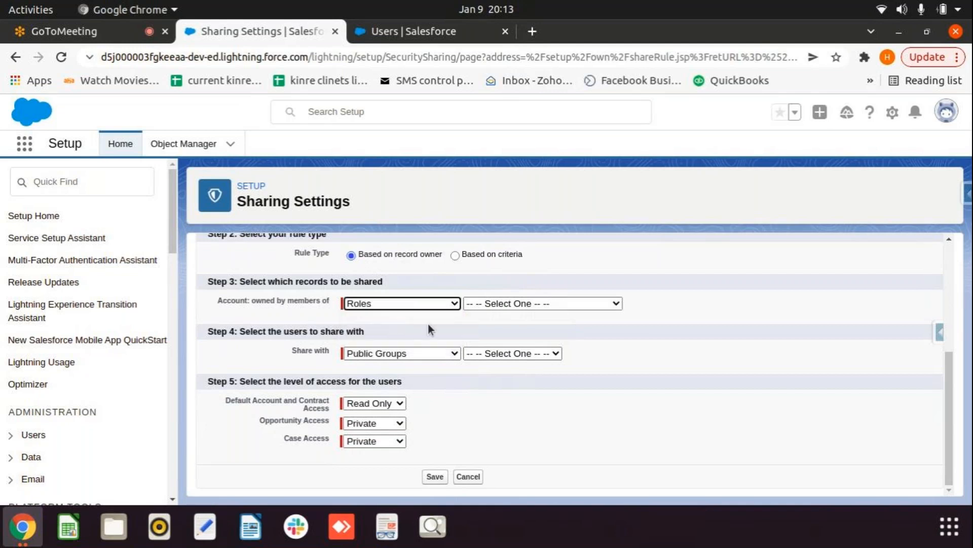
left_click(616, 302)
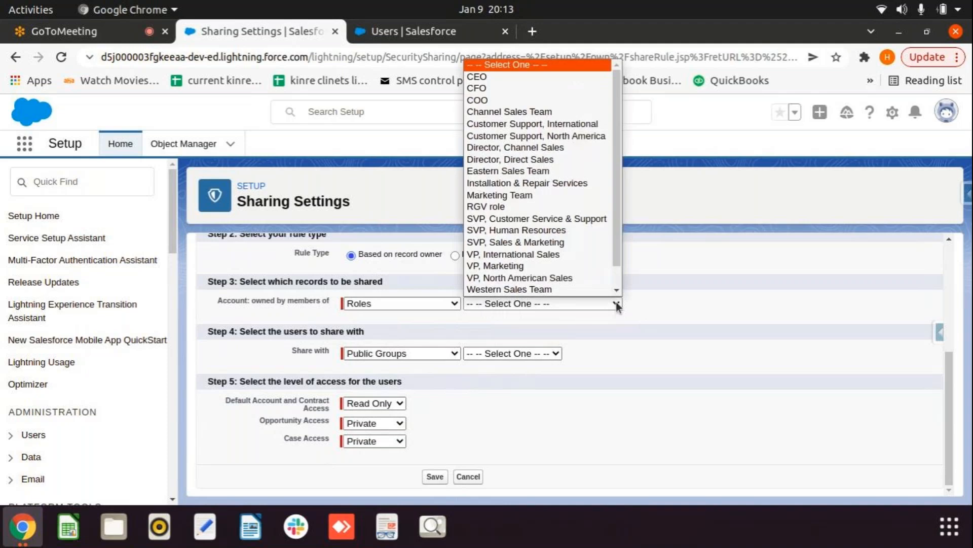
scroll(577, 263, "down", 2)
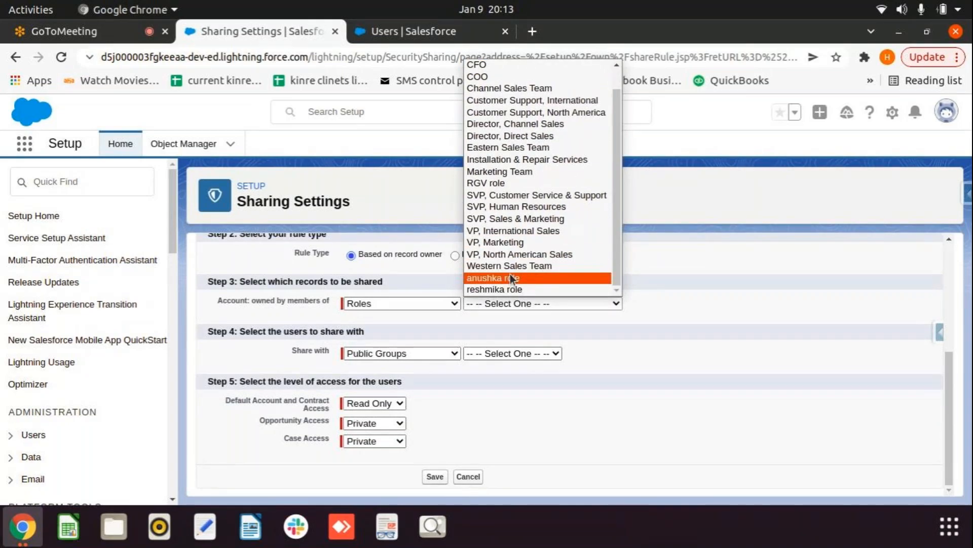
left_click(512, 277)
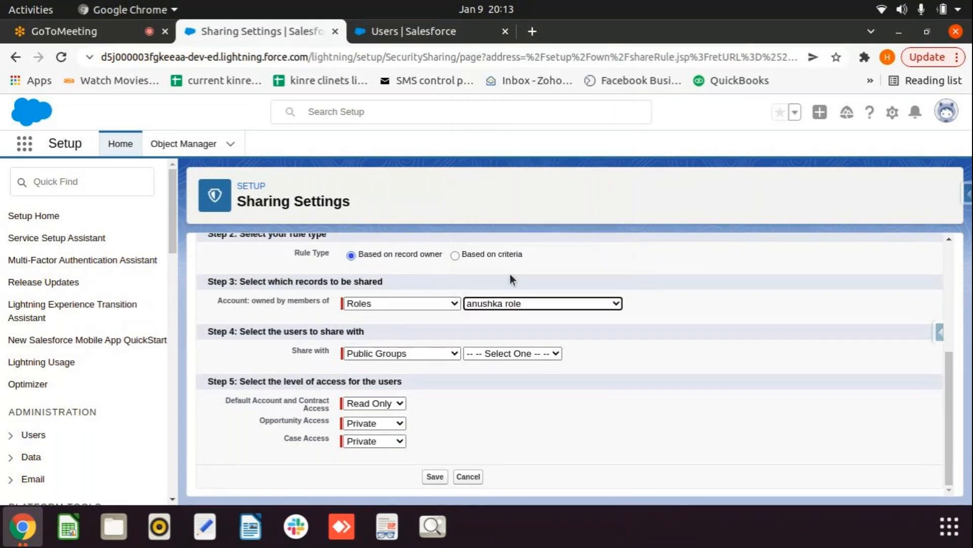
Step: Share those records with Roles: reshmika role
left_click(625, 326)
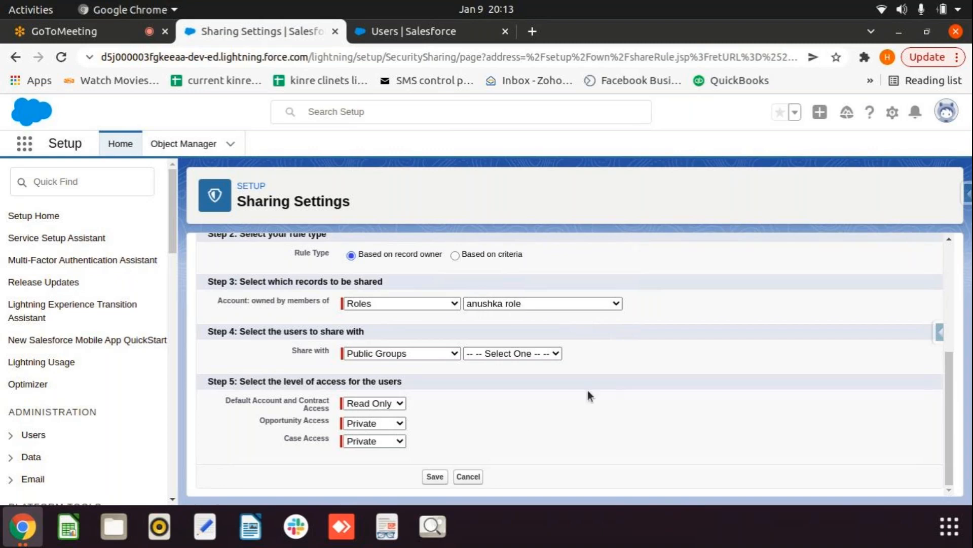
left_click(441, 355)
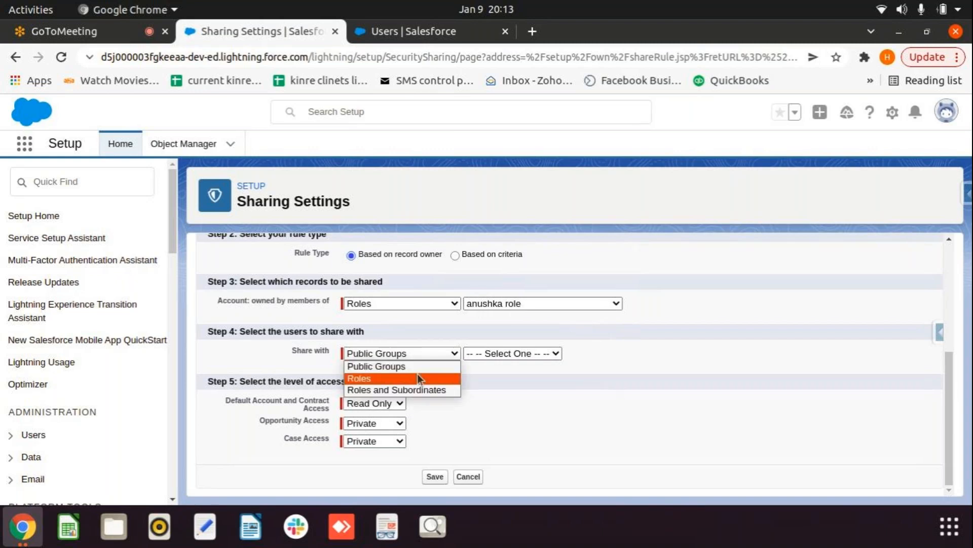
left_click(418, 377)
left_click(578, 352)
scroll(572, 334, "down", 1)
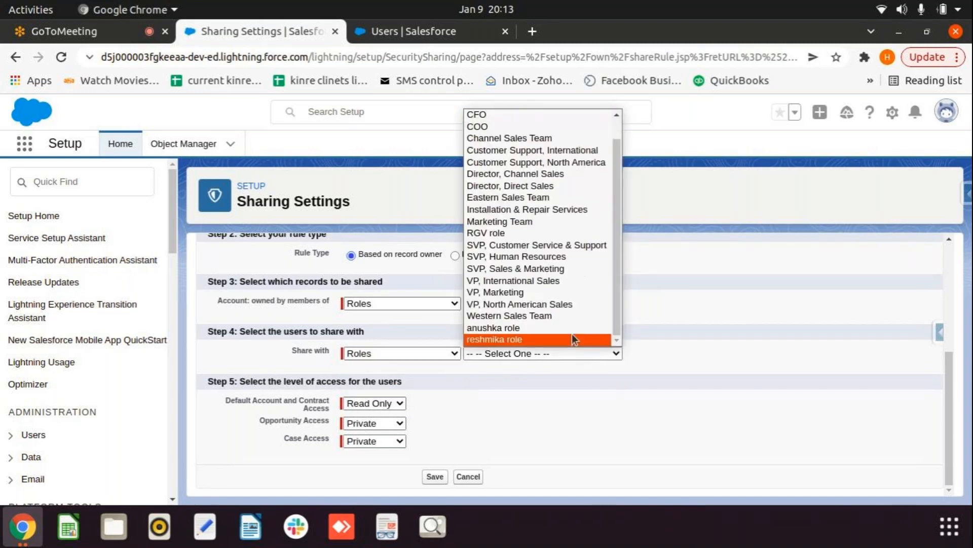
left_click(523, 339)
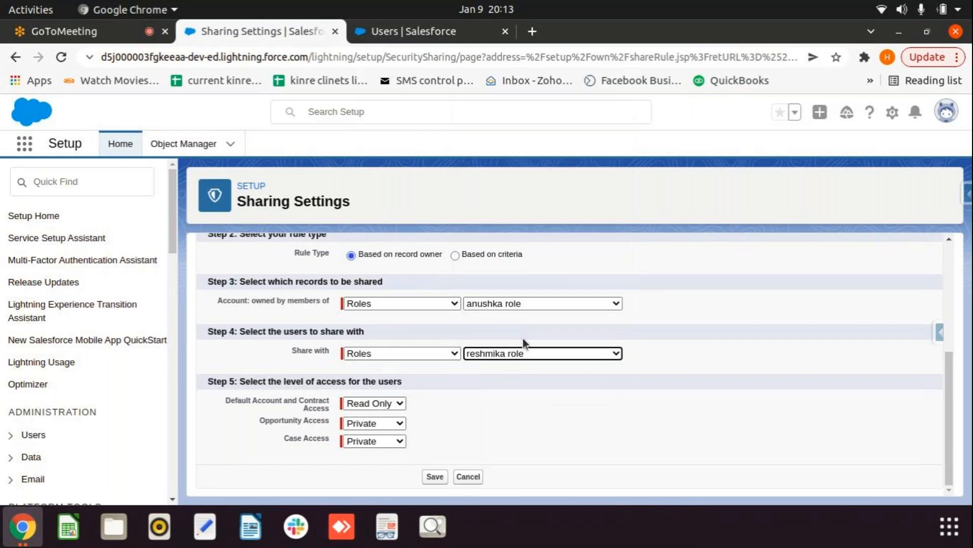
Step: Grant Read/Write account access, save the sharing rule, and confirm the recalculation
left_click(672, 358)
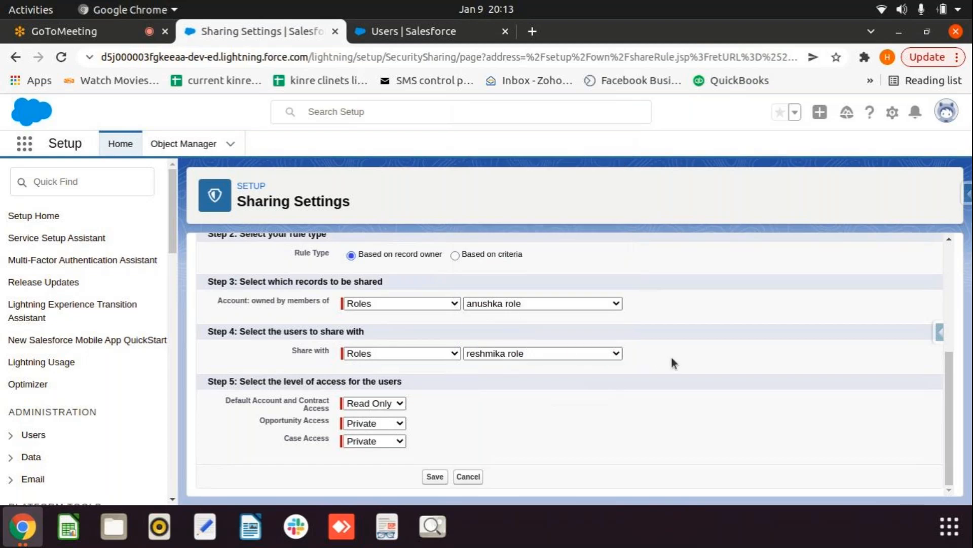
left_click(397, 406)
left_click(475, 406)
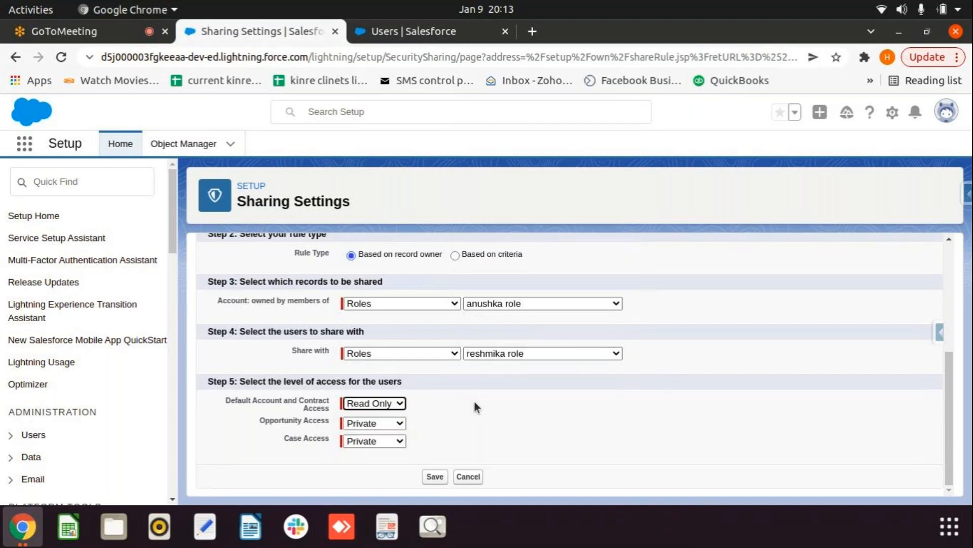
left_click(404, 399)
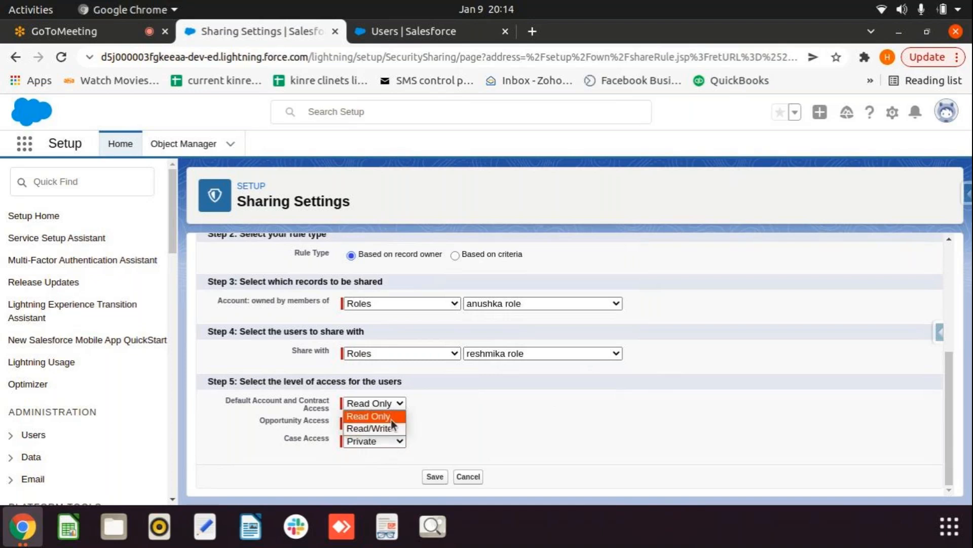
left_click(389, 428)
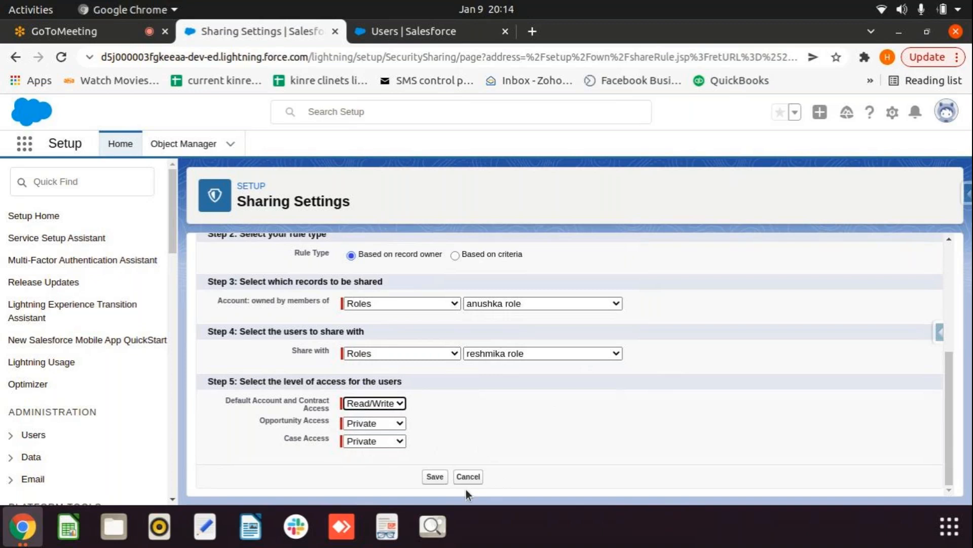
left_click(435, 476)
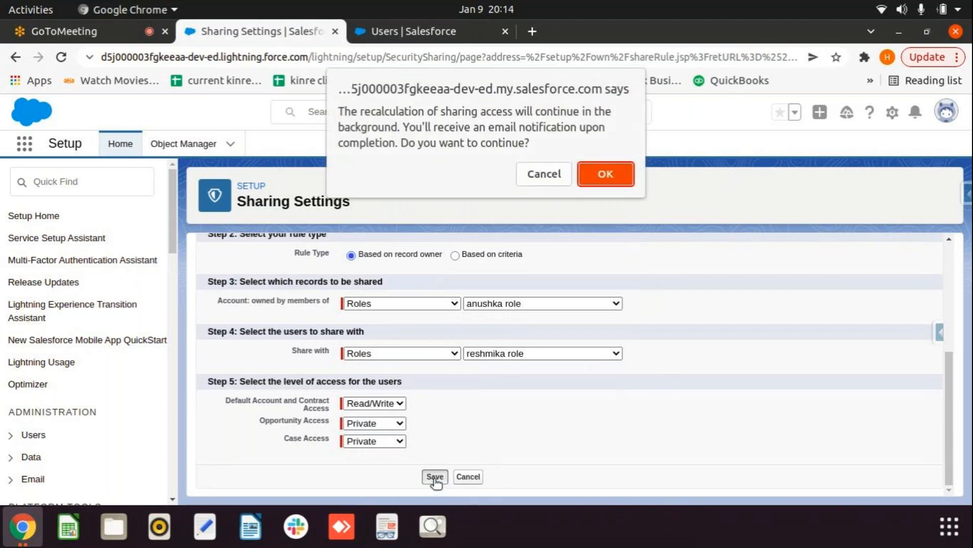
left_click(607, 176)
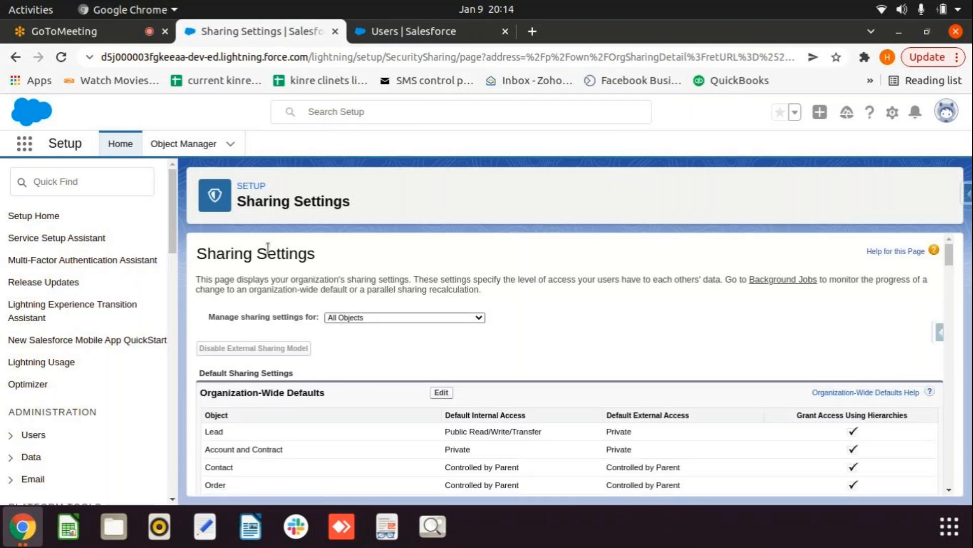
Step: From the Setup Users list, log in as the test user holding the anushka role
left_click(407, 34)
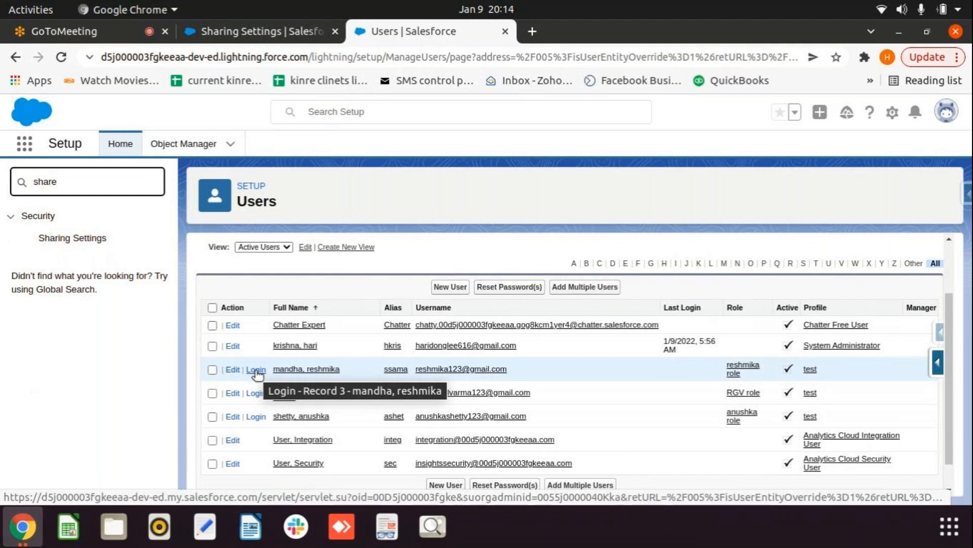
left_click(256, 417)
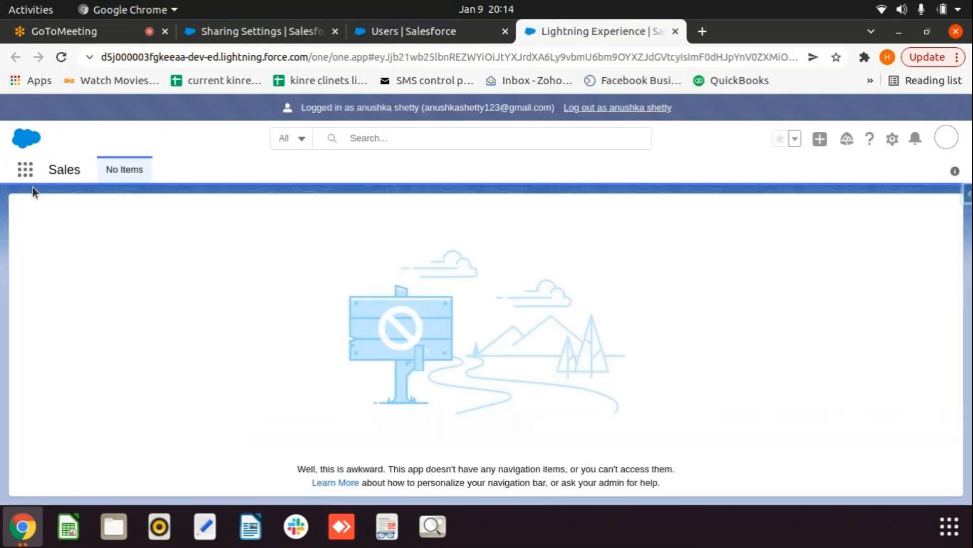
Step: Open Accounts via App Launcher, create the account 'anushka record 2', and return to the list
left_click(25, 171)
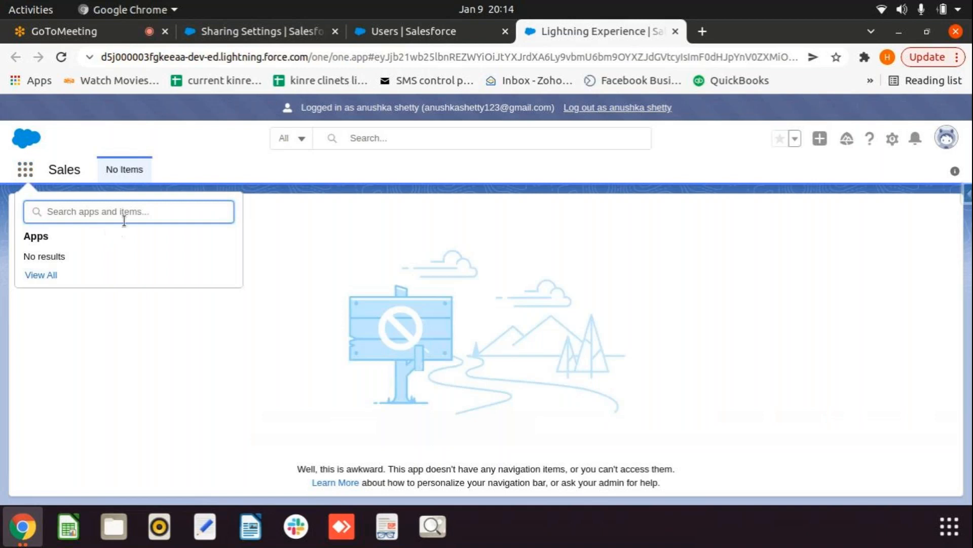
type("acc")
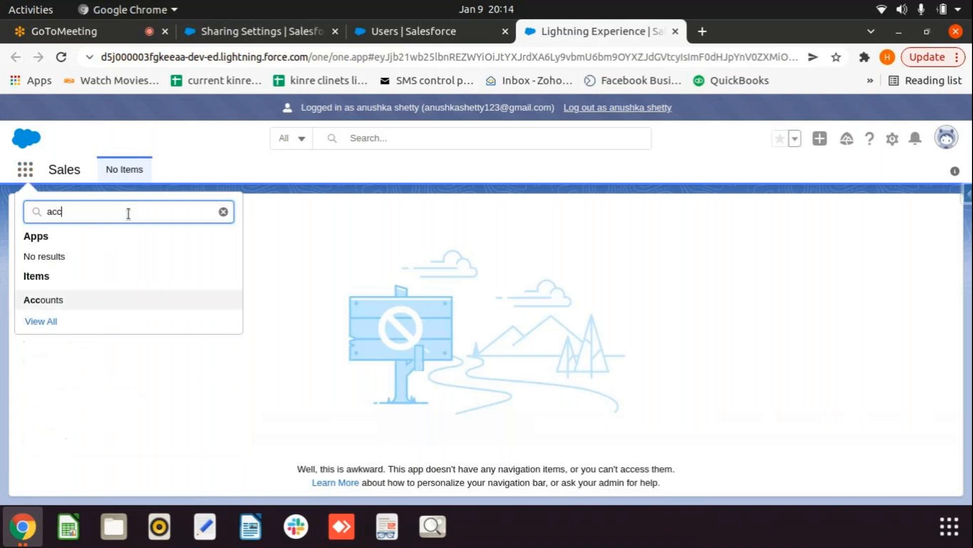
left_click(68, 300)
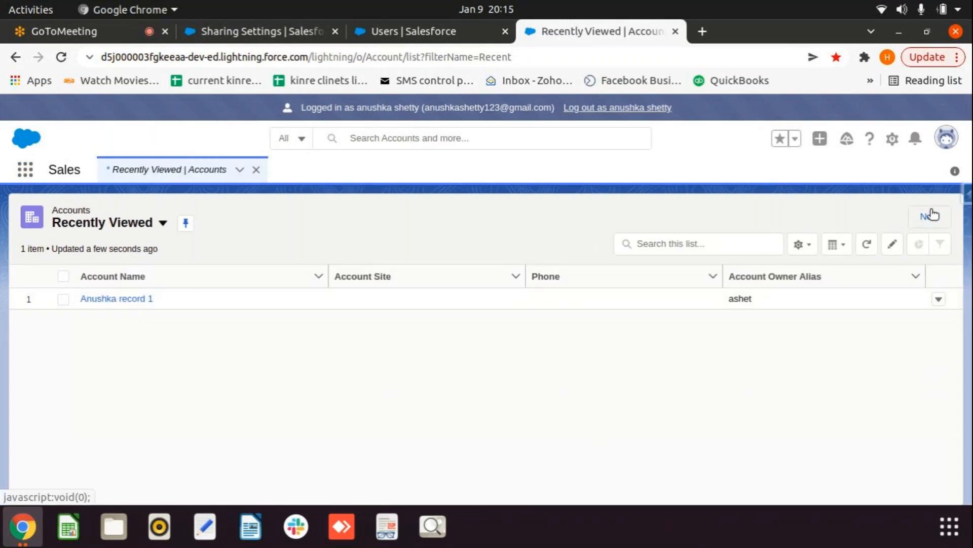
left_click(931, 215)
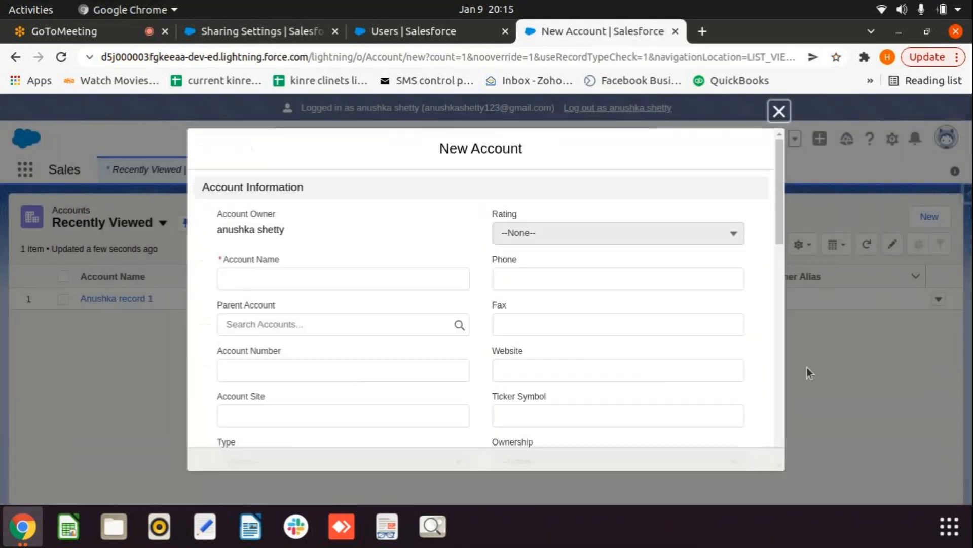
left_click(350, 280)
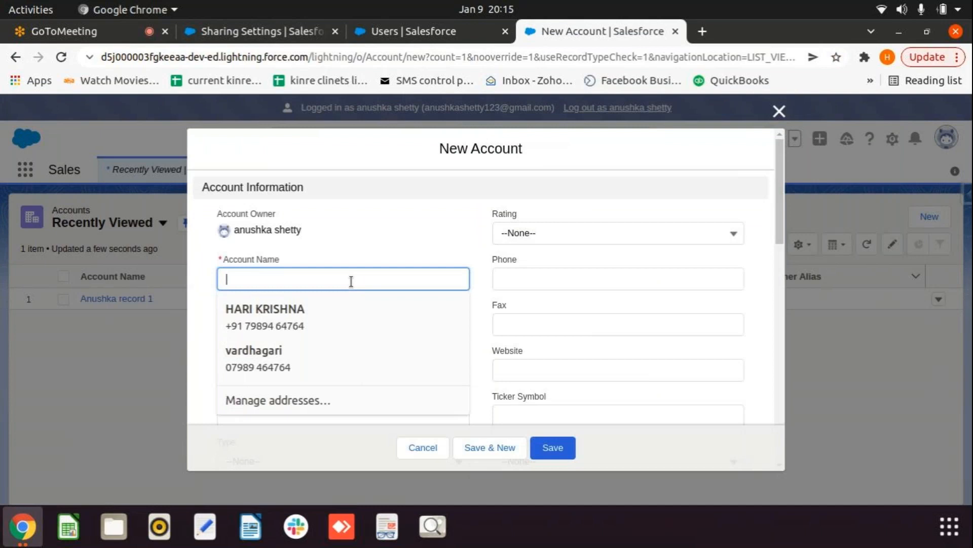
type("anush")
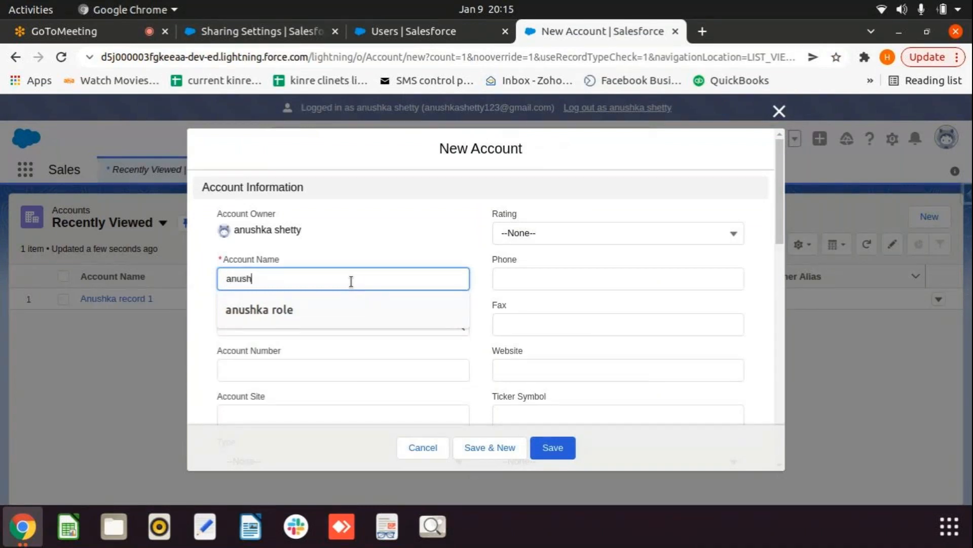
type("ka reco")
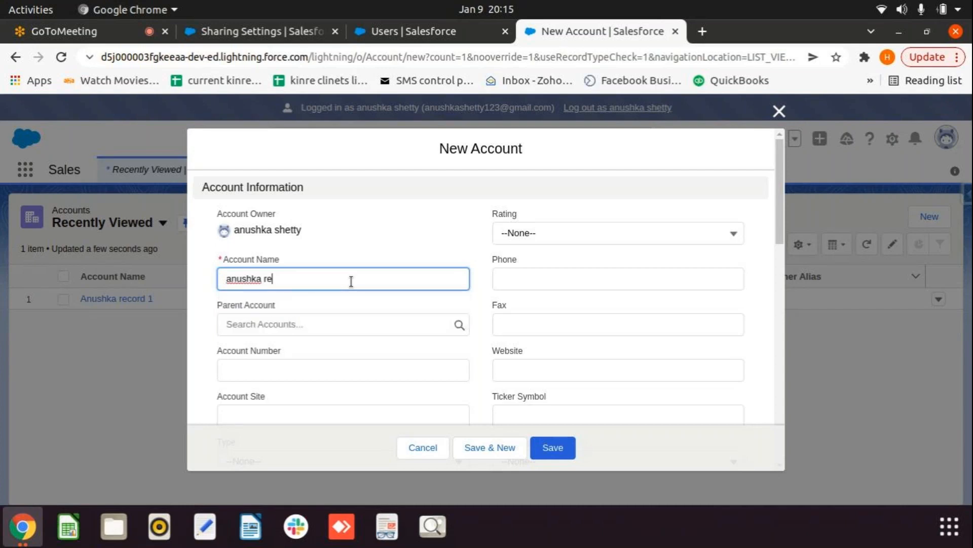
type("rd 2")
left_click(564, 449)
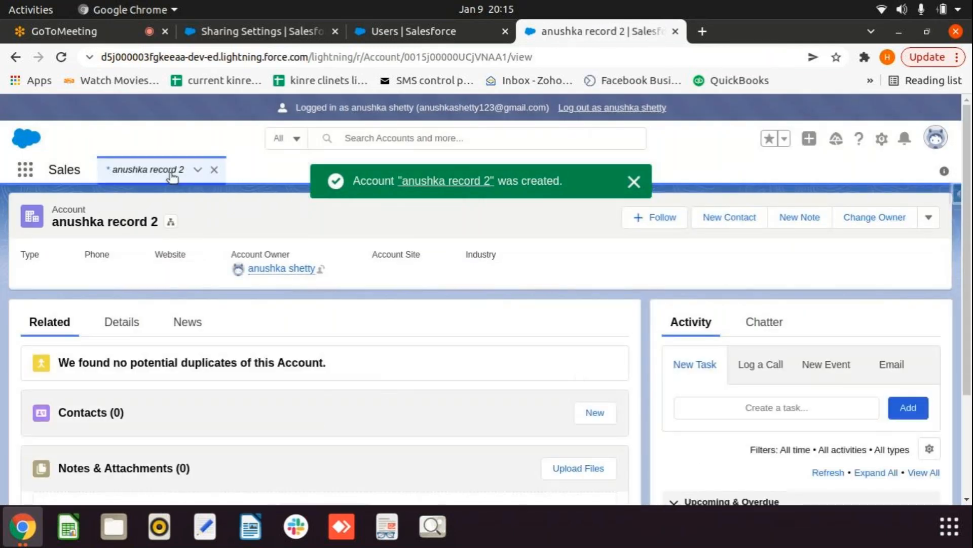
left_click(171, 173)
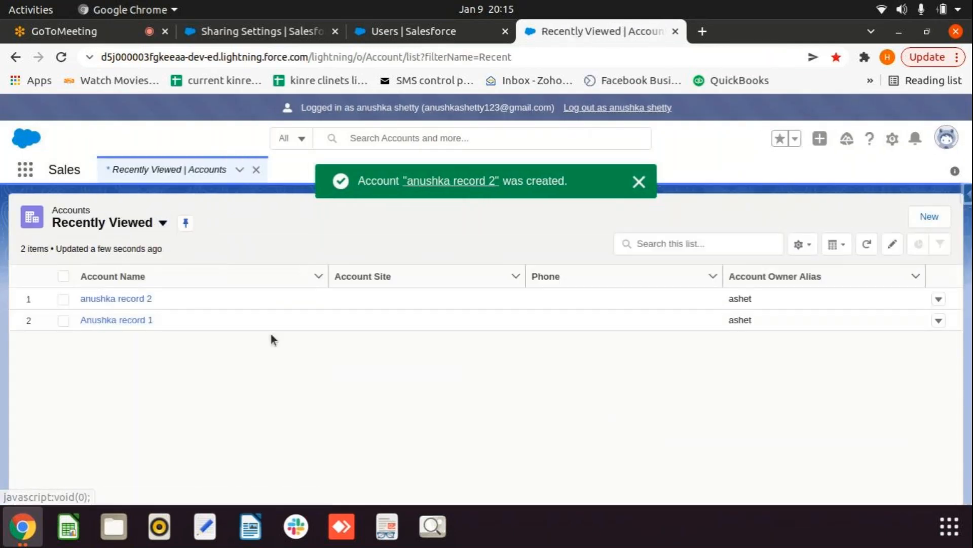
Step: Log out of the anushka-role session and log in as the next test user
left_click(632, 107)
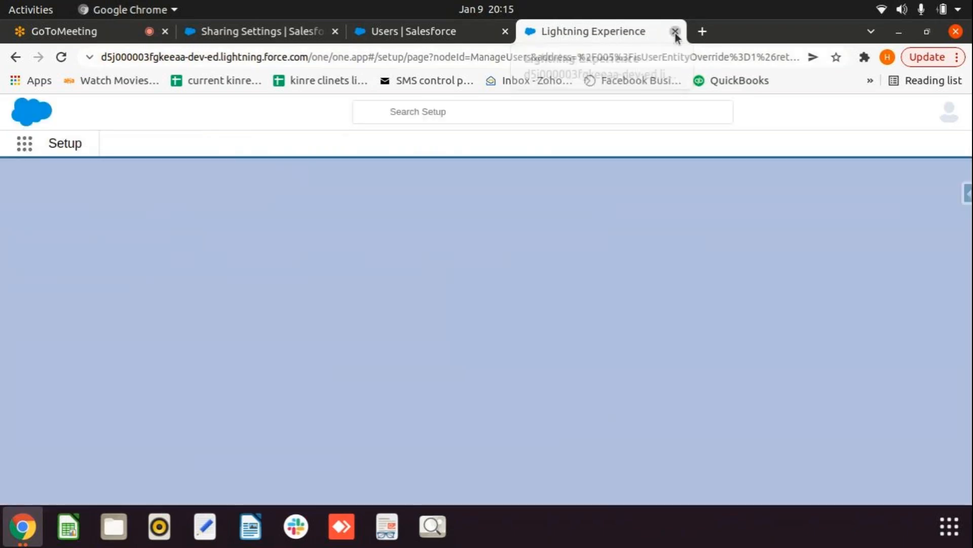
left_click(675, 31)
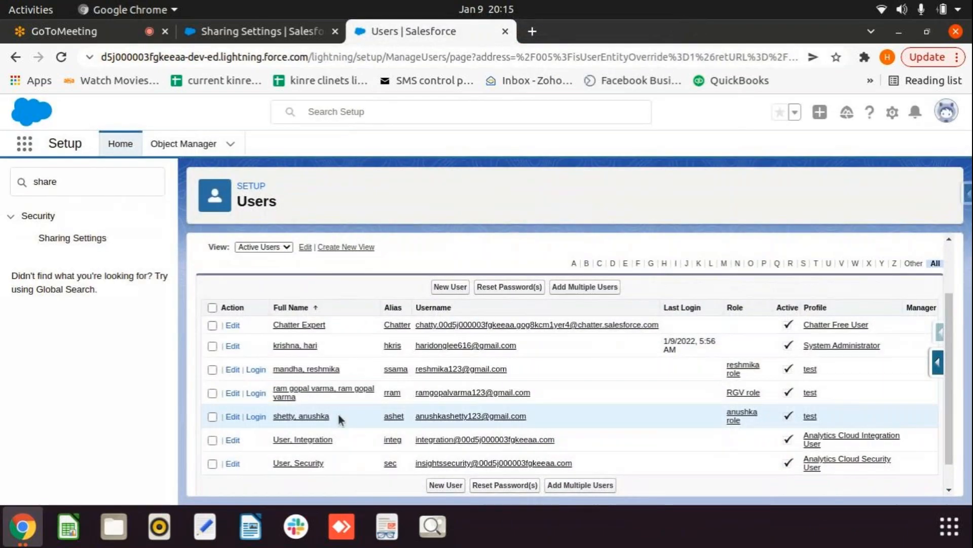
left_click(256, 368)
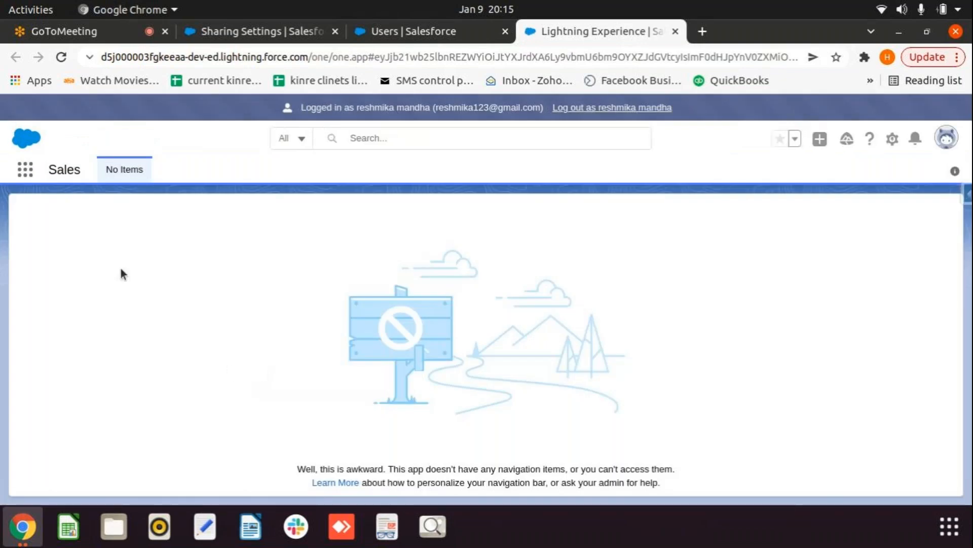
Step: Open Accounts and switch to the All Accounts list view, then open its list view options
left_click(24, 167)
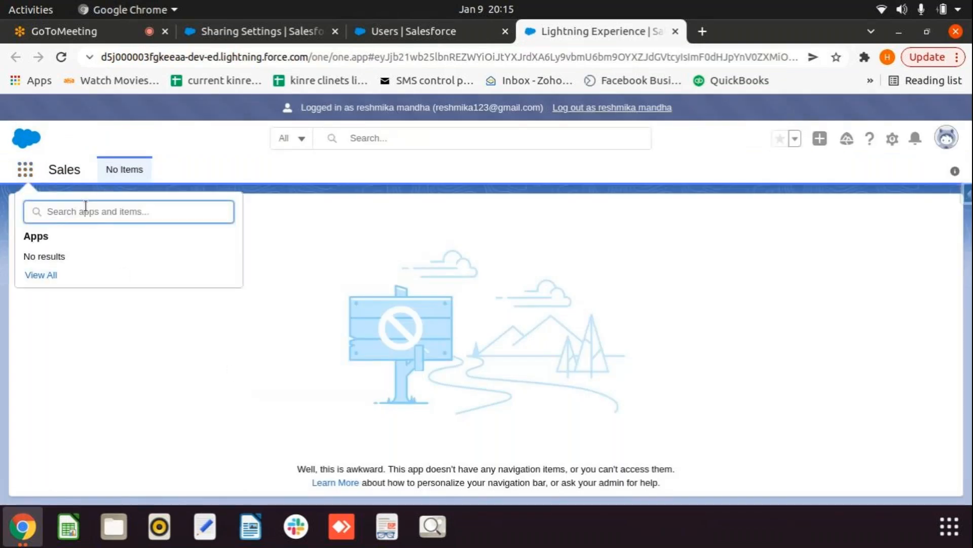
type("acc")
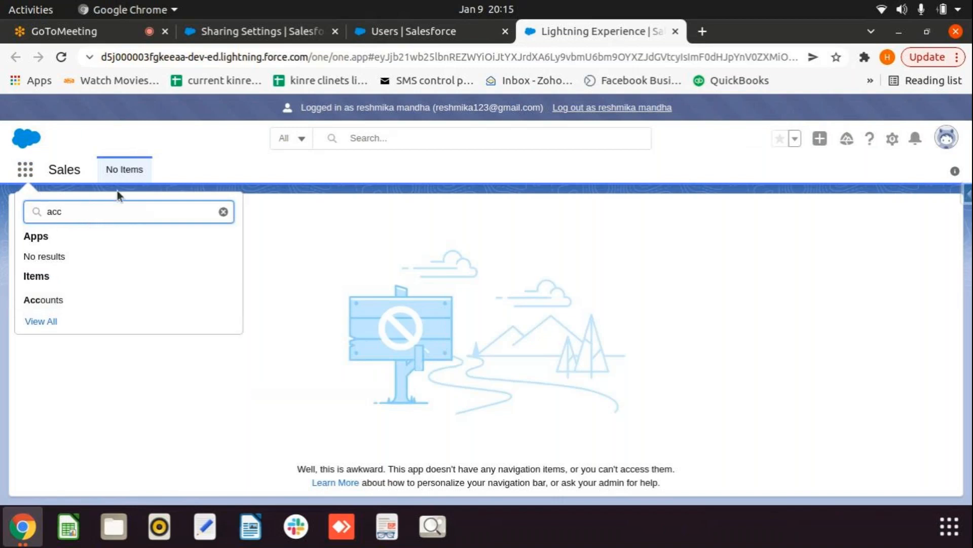
left_click(35, 299)
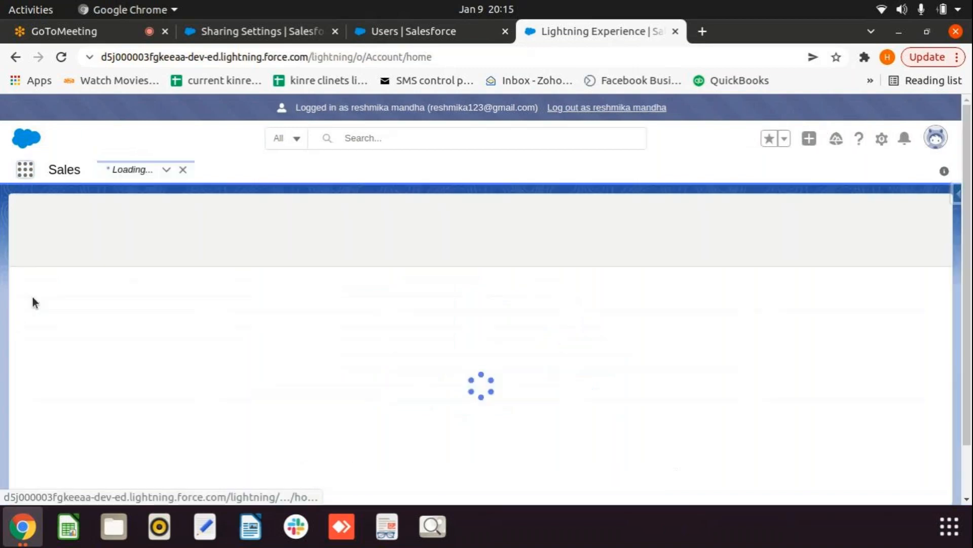
left_click(163, 226)
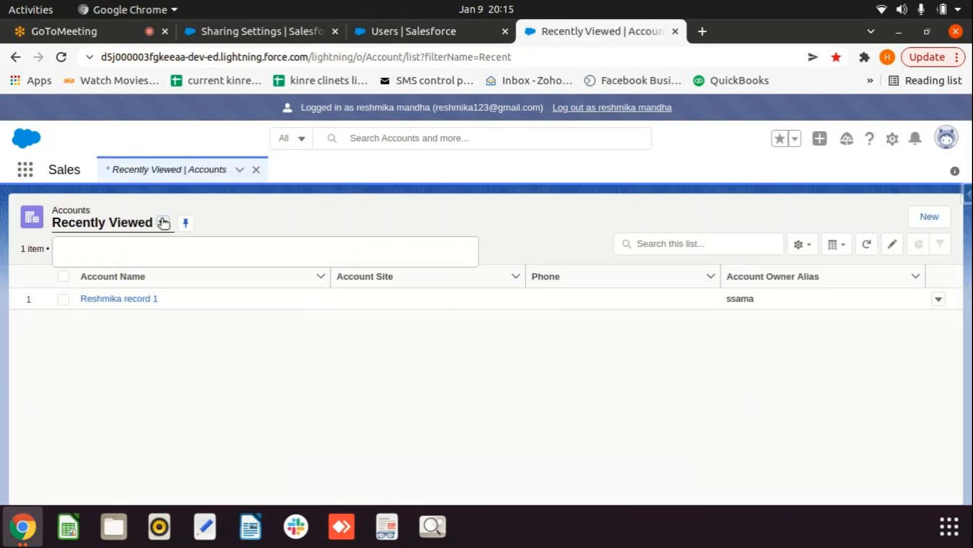
left_click(111, 272)
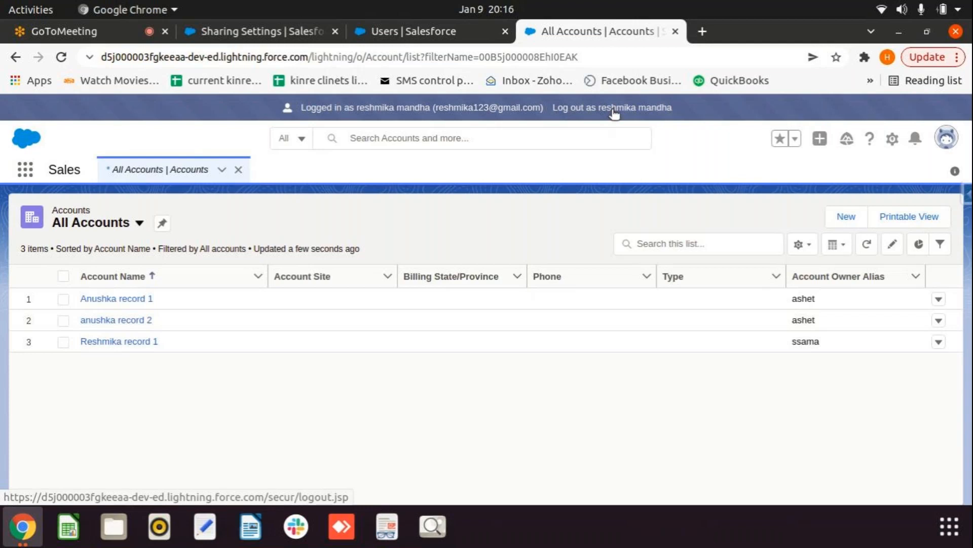
left_click(801, 244)
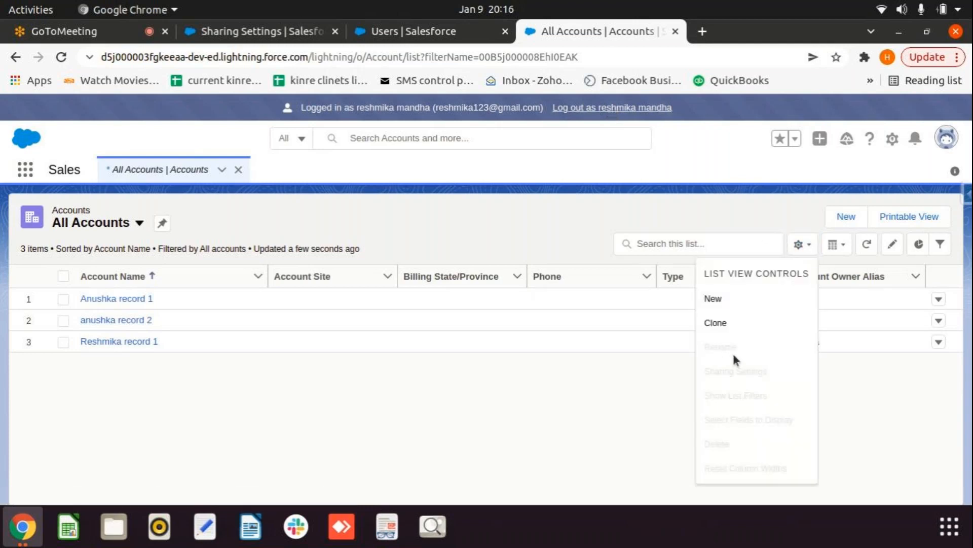
Step: Close the List View Controls menu and log out of the reshmika-role user's session
left_click(569, 394)
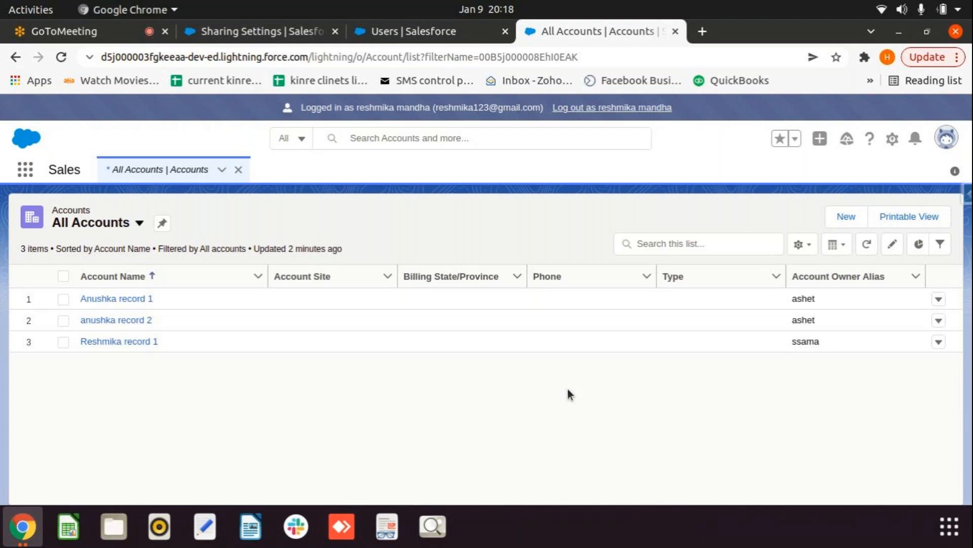
left_click(631, 107)
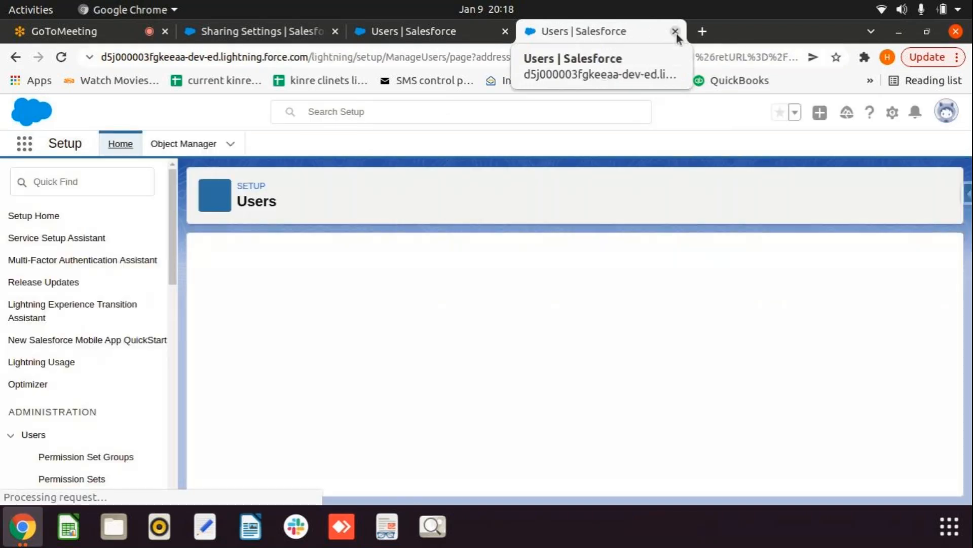
Step: Log in as the RGV-role user and show the All Accounts list view
left_click(676, 31)
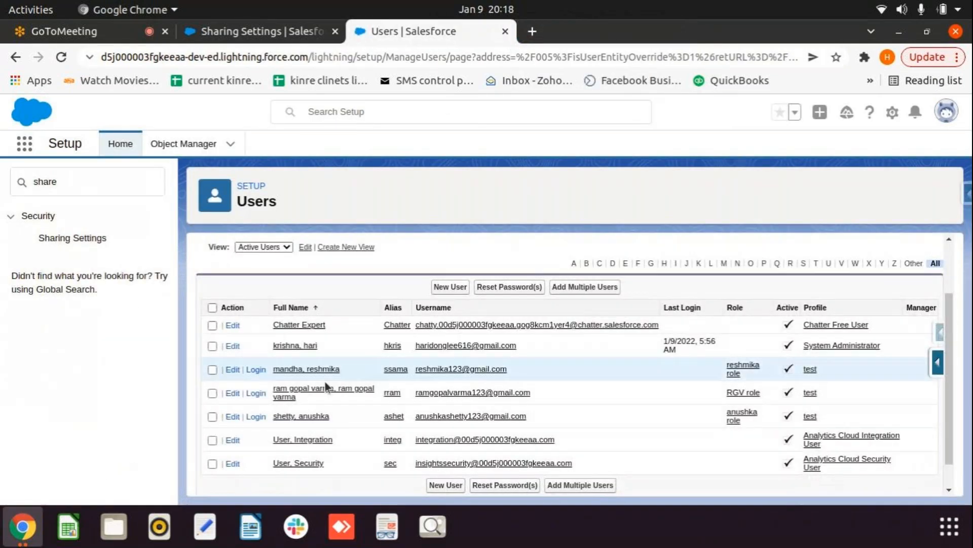
left_click(256, 393)
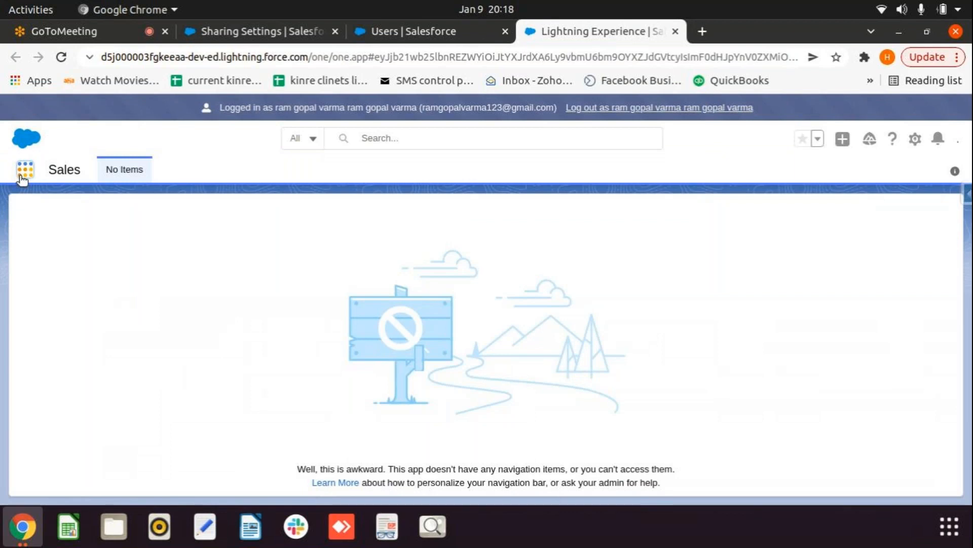
left_click(23, 174)
type("ac")
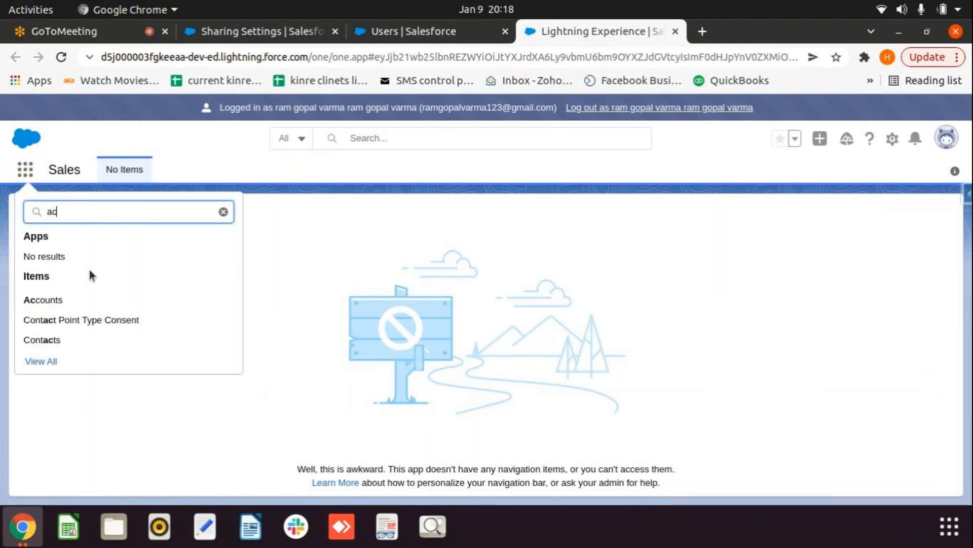
left_click(61, 307)
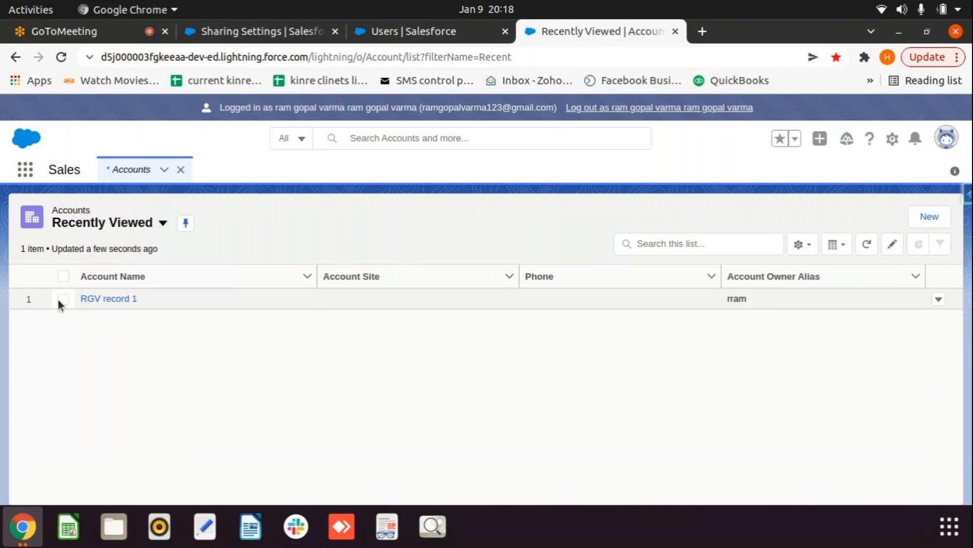
left_click(161, 223)
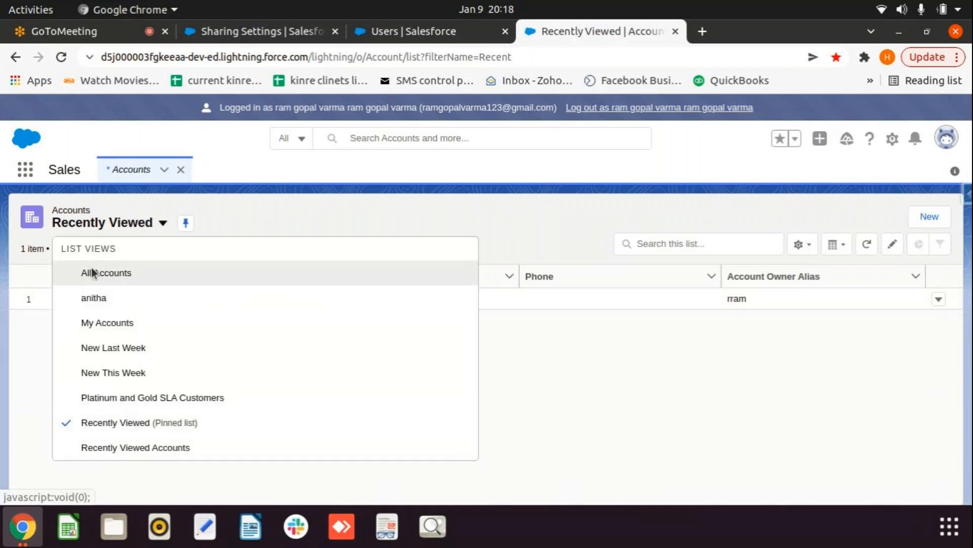
left_click(92, 272)
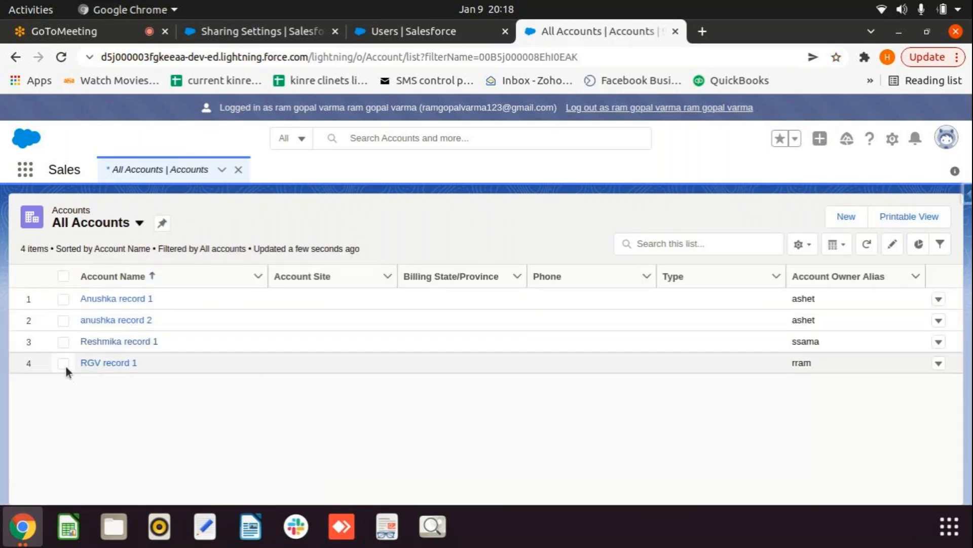
Step: Create an account named 'RGV Anushka', removing the stray space, and return to Accounts
left_click(845, 222)
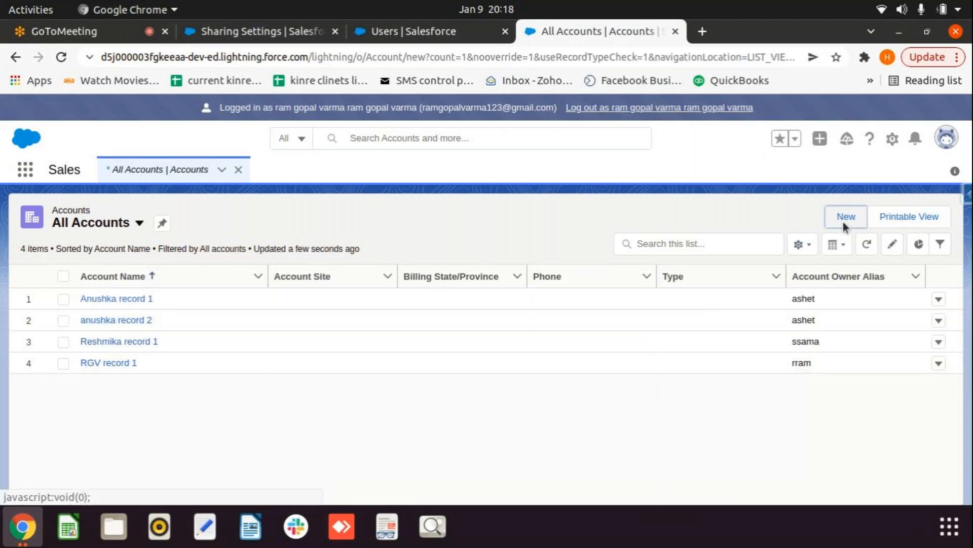
left_click(405, 274)
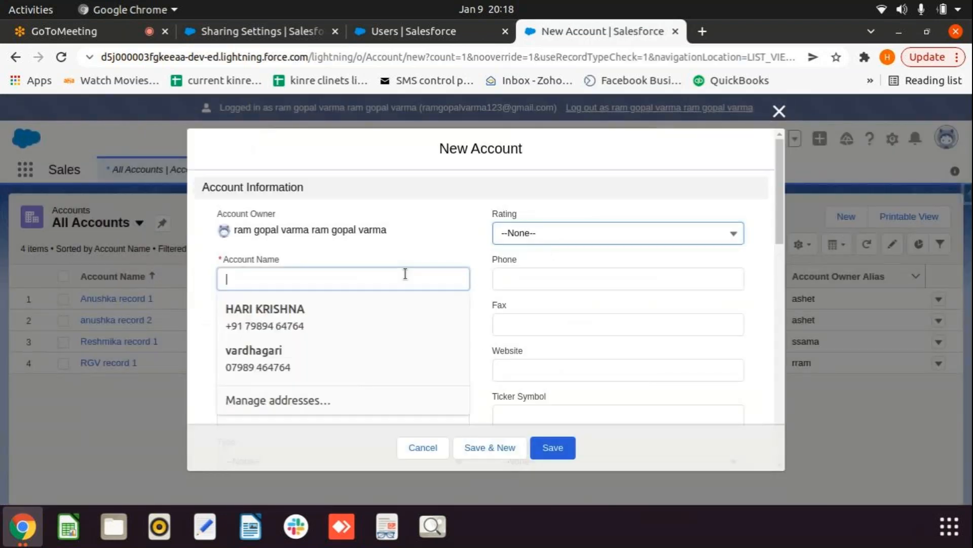
type("RGV")
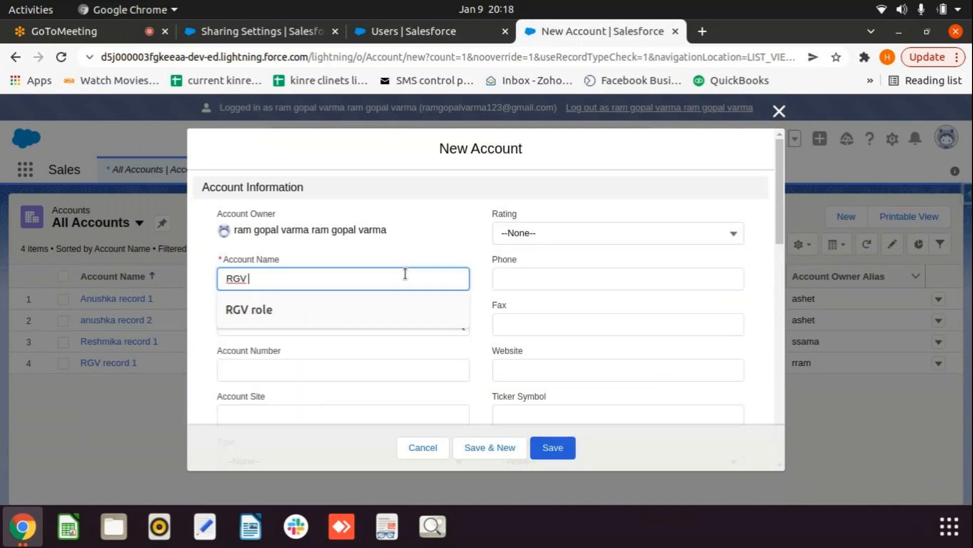
type(" A nushka")
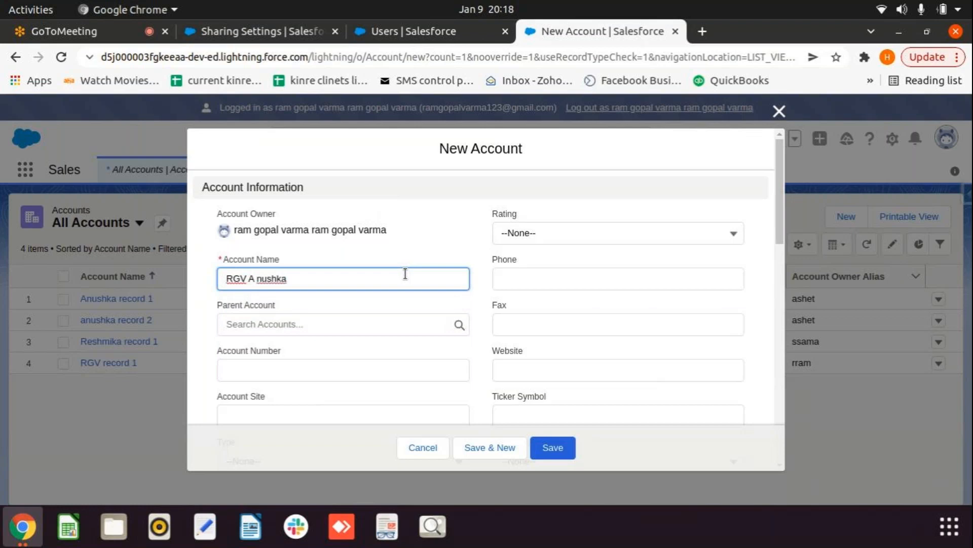
left_click(255, 278)
key("BackSpace")
key("BackSpace")
left_click(570, 447)
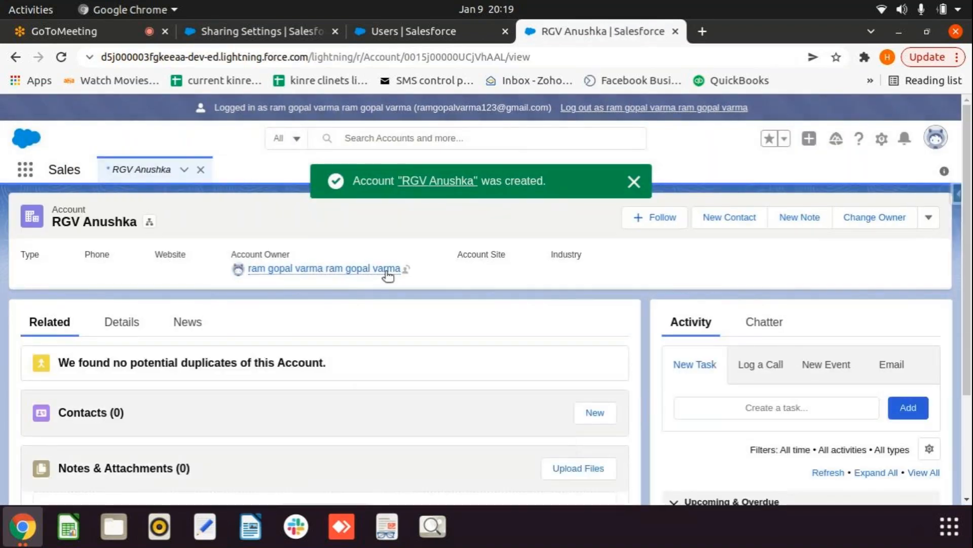
left_click(141, 176)
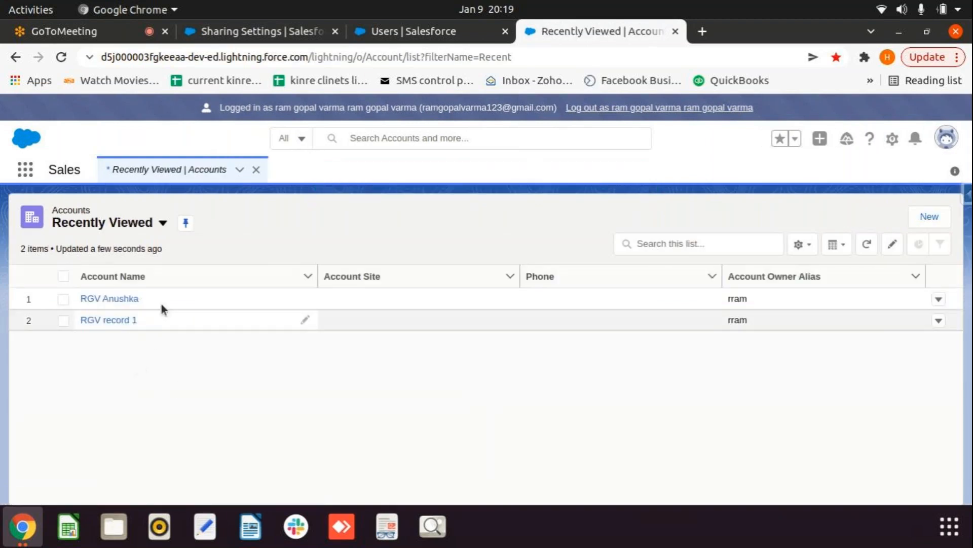
Step: Switch the interface to Salesforce Classic from the profile menu
left_click(63, 299)
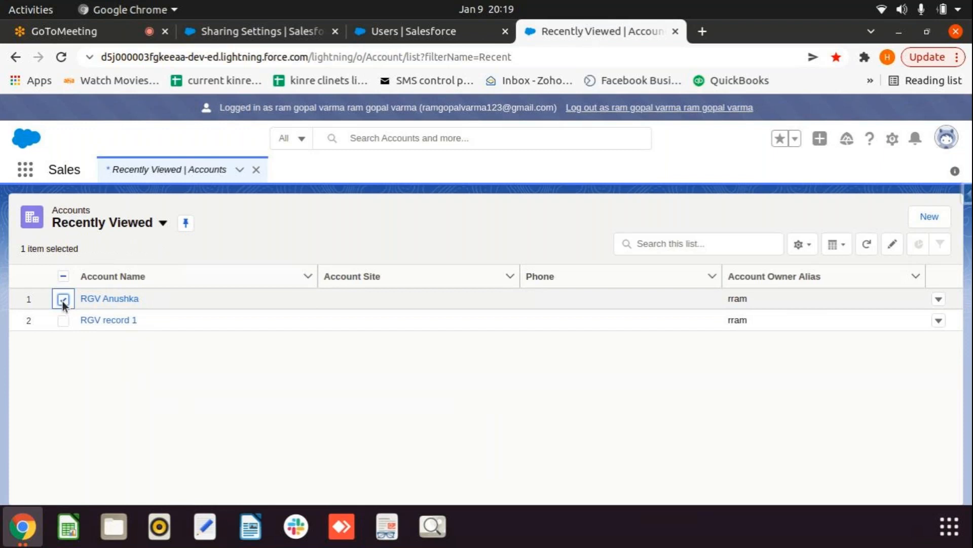
left_click(62, 300)
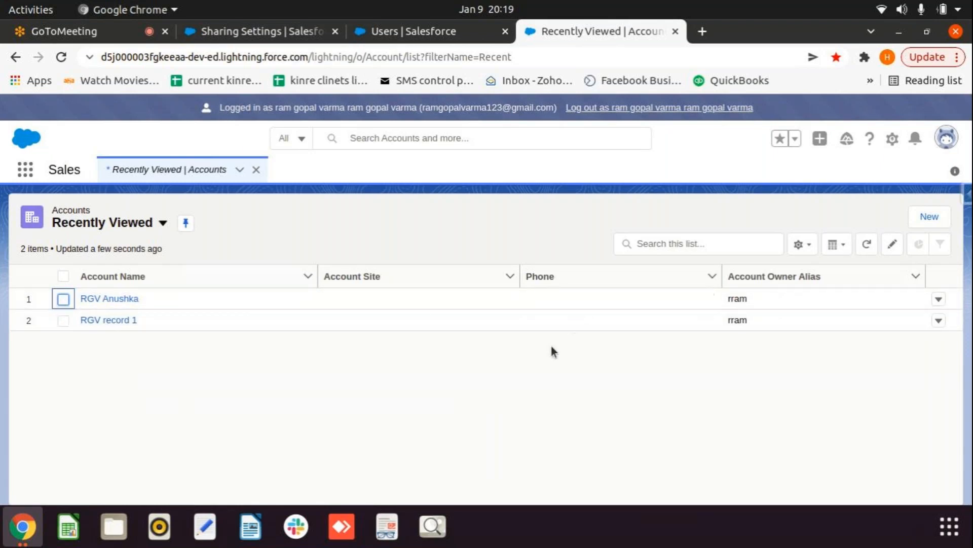
left_click(955, 141)
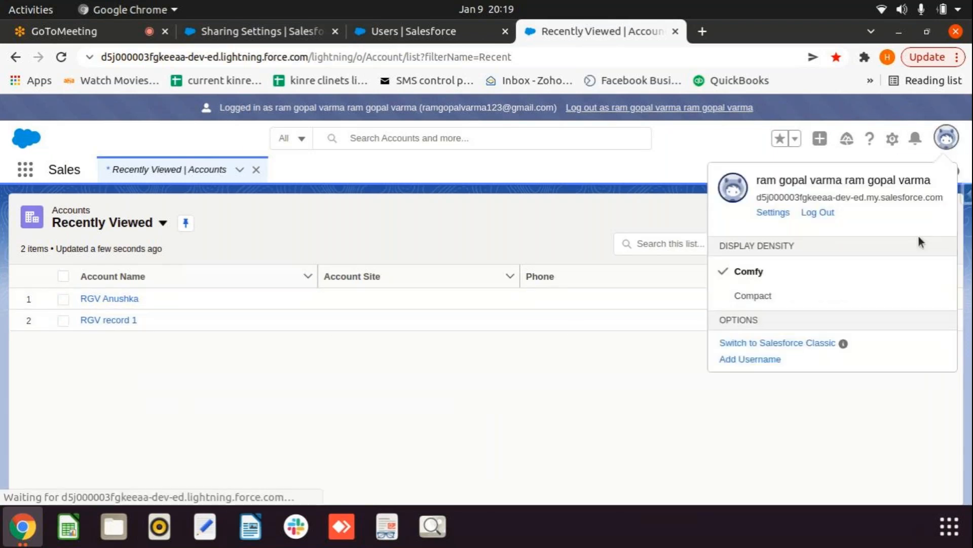
left_click(756, 344)
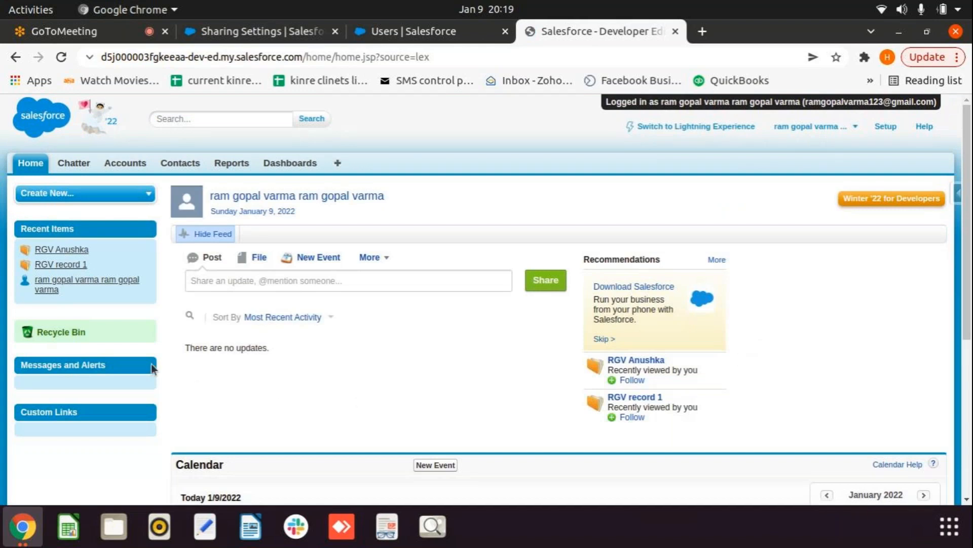
left_click(123, 167)
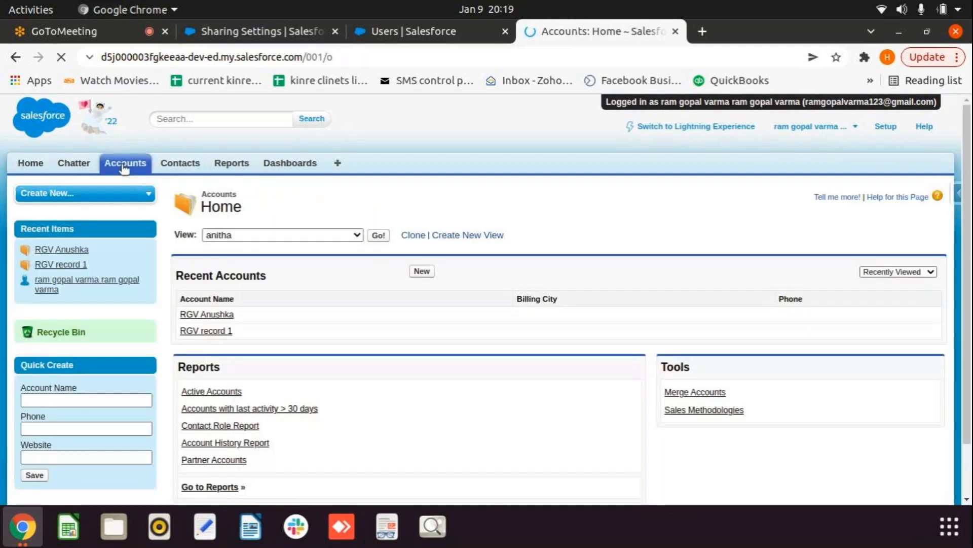
left_click(194, 316)
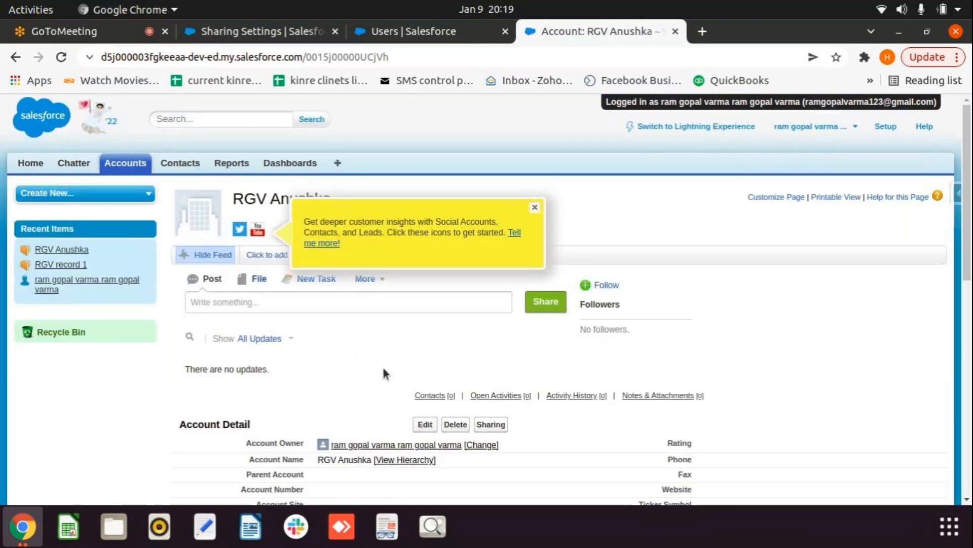
scroll(385, 370, "down", 3)
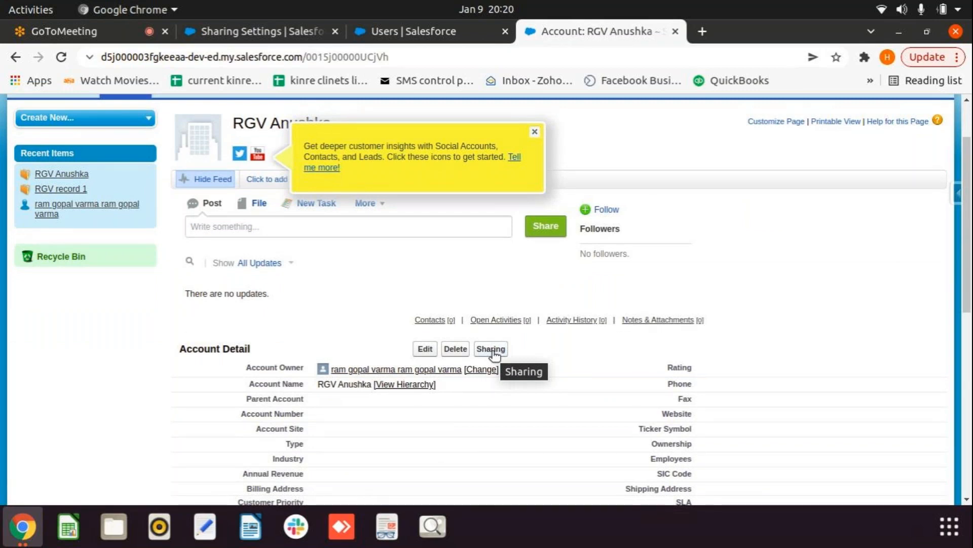
left_click(492, 352)
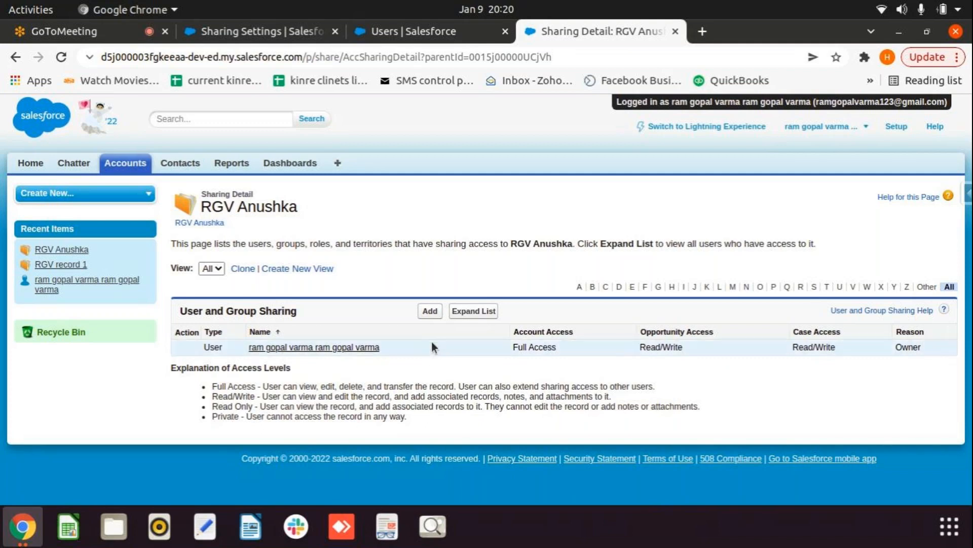
Step: Add a manual share giving Role: anushka role Read/Write account access and save it
left_click(430, 311)
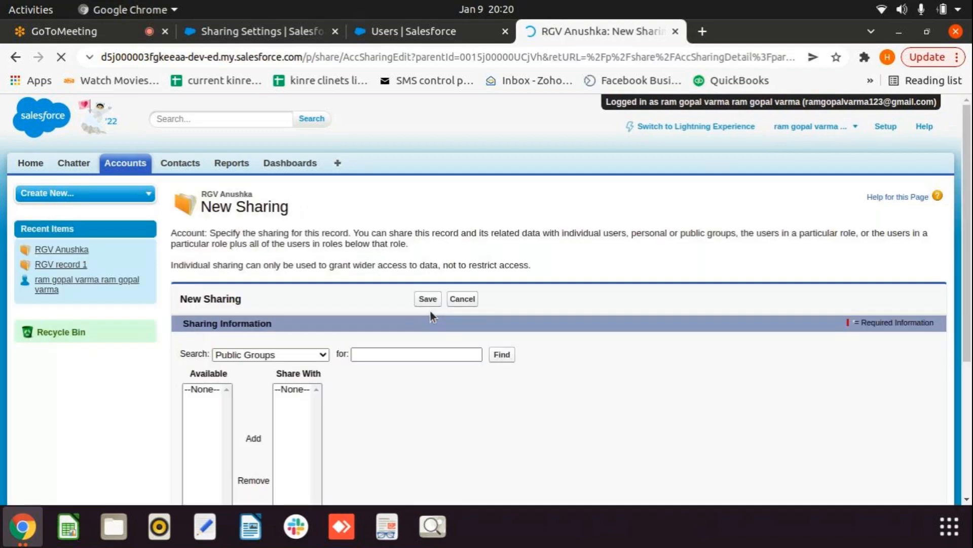
scroll(317, 418, "down", 1)
scroll(317, 421, "down", 1)
left_click(271, 316)
left_click(267, 342)
scroll(275, 359, "down", 5)
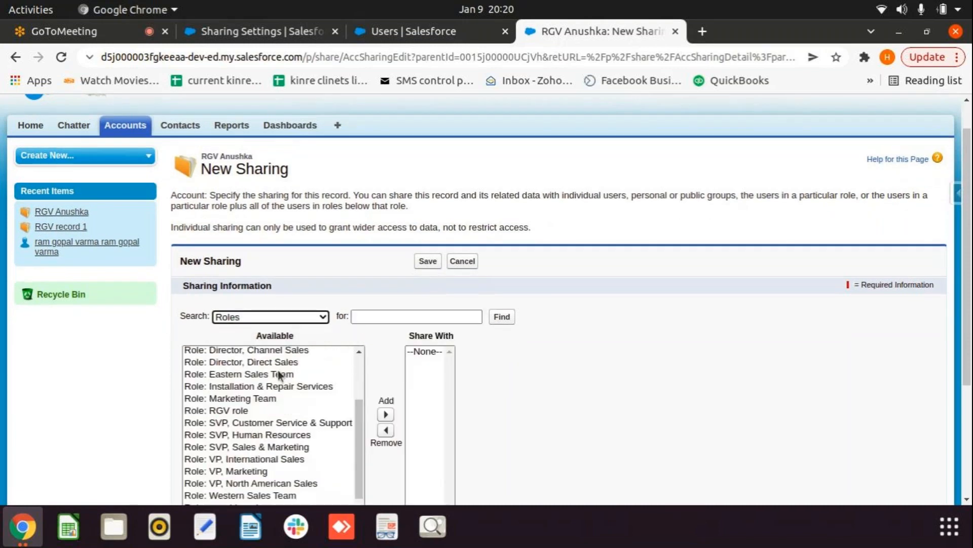
left_click(241, 323)
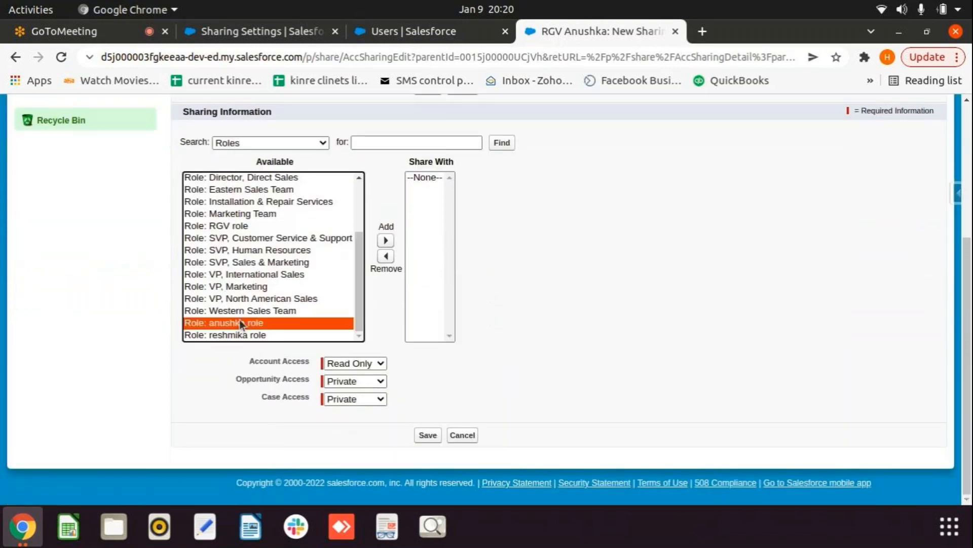
left_click(385, 240)
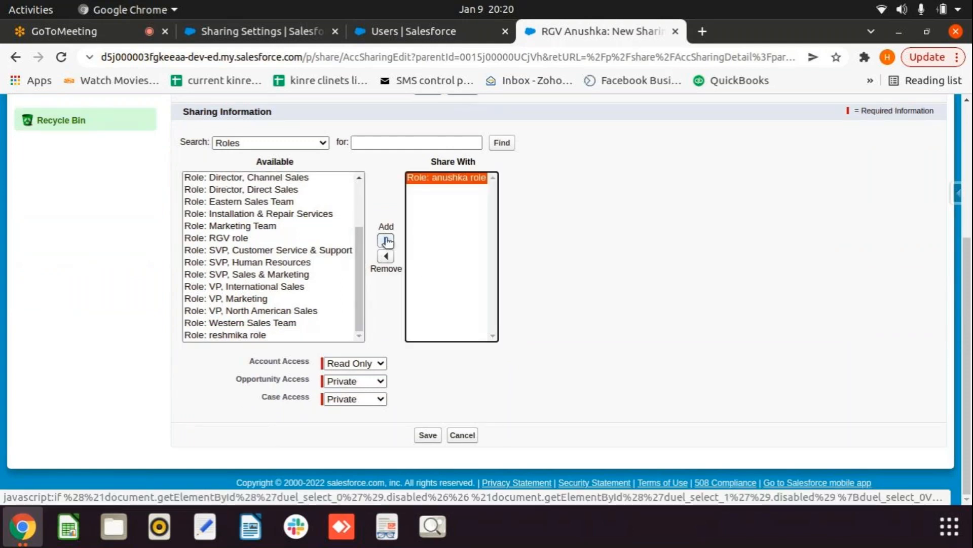
left_click(380, 362)
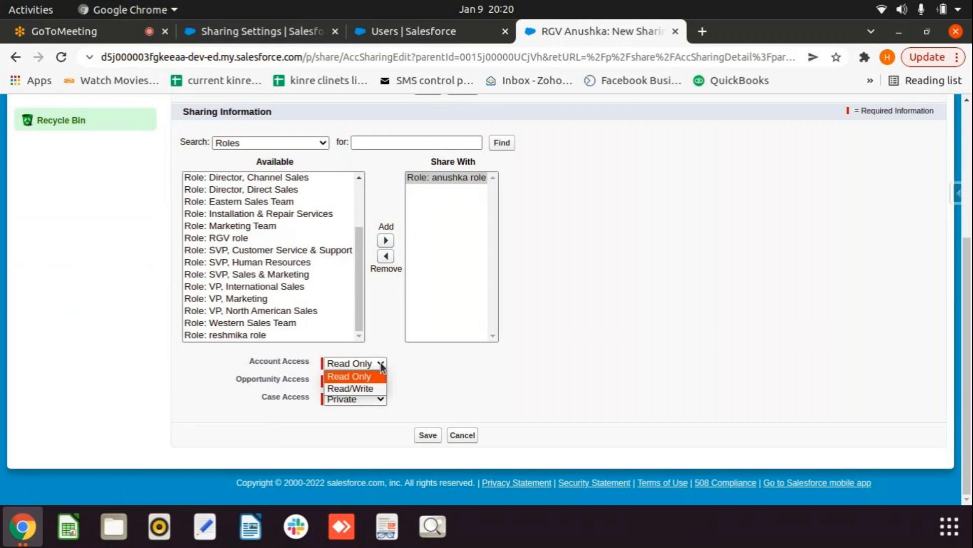
left_click(372, 390)
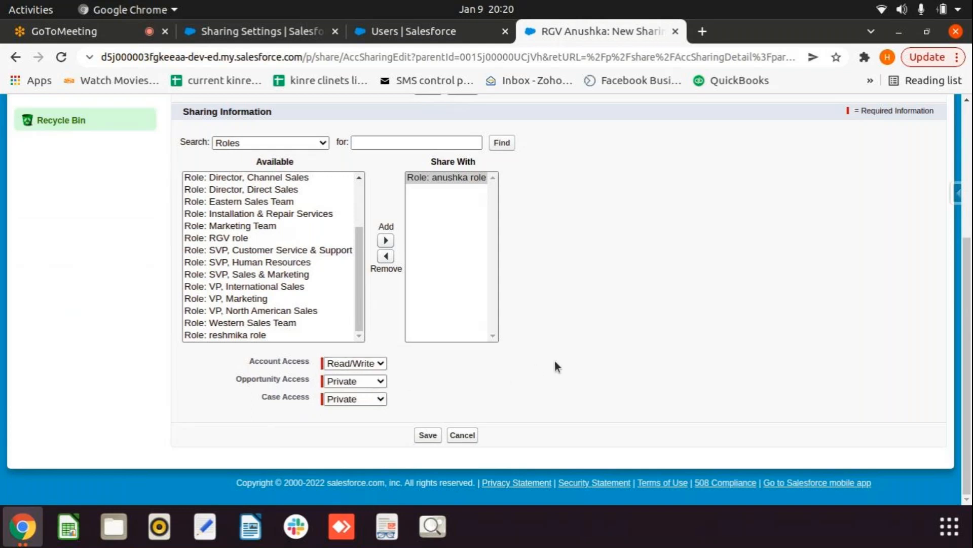
left_click(422, 439)
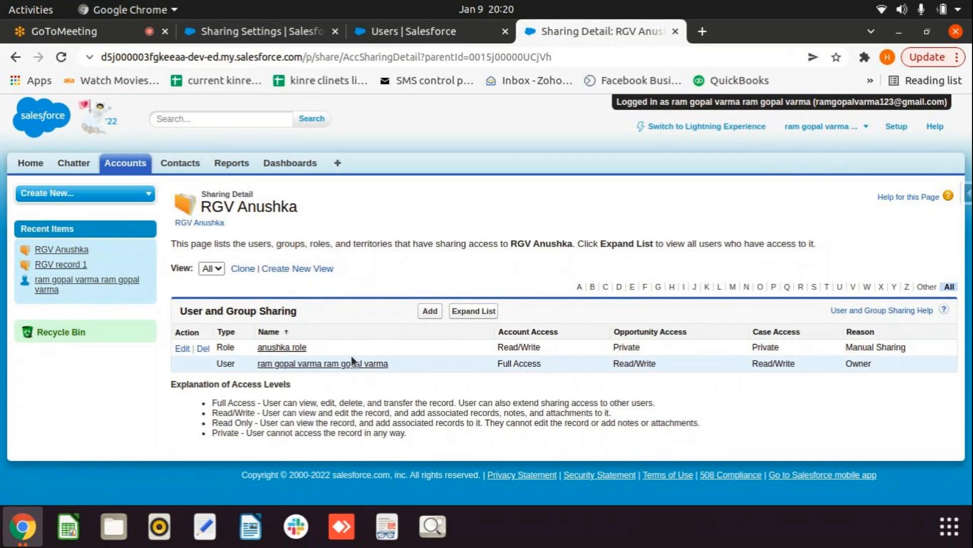
Step: Switch back to Lightning, log out, and log in as the anushka-role user
left_click(700, 125)
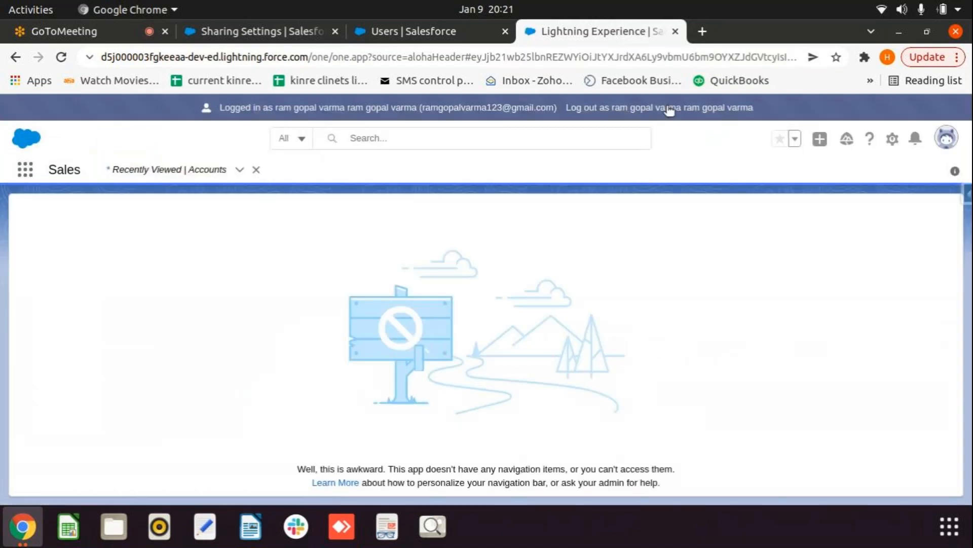
left_click(667, 107)
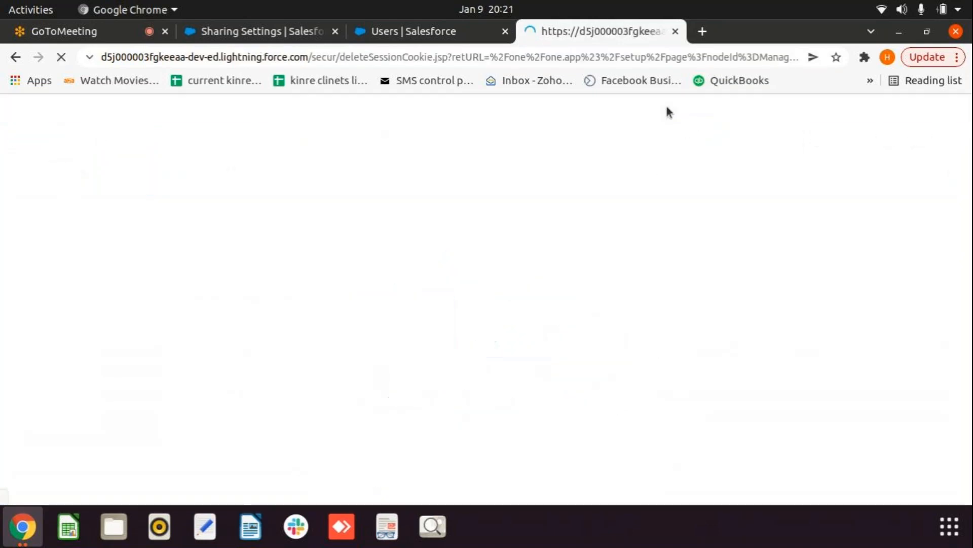
left_click(675, 31)
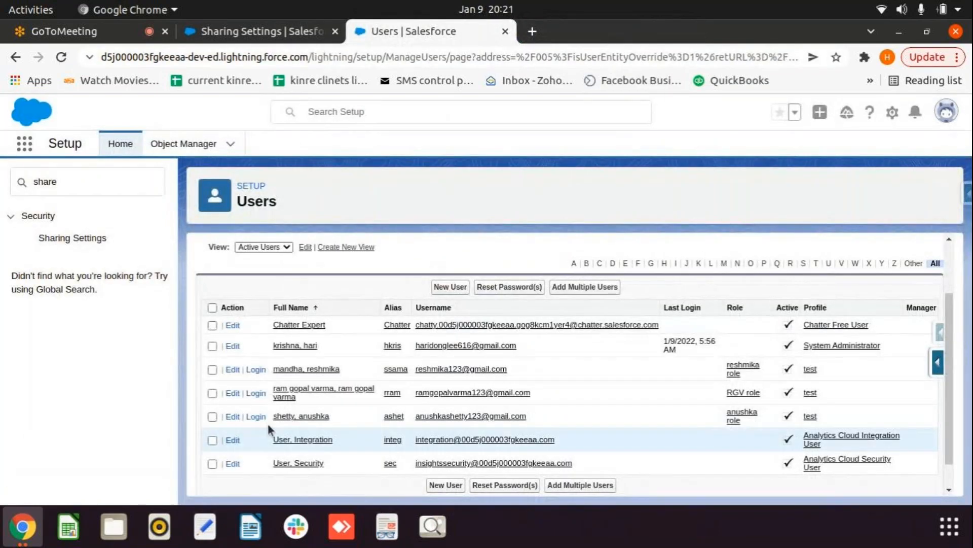
left_click(256, 417)
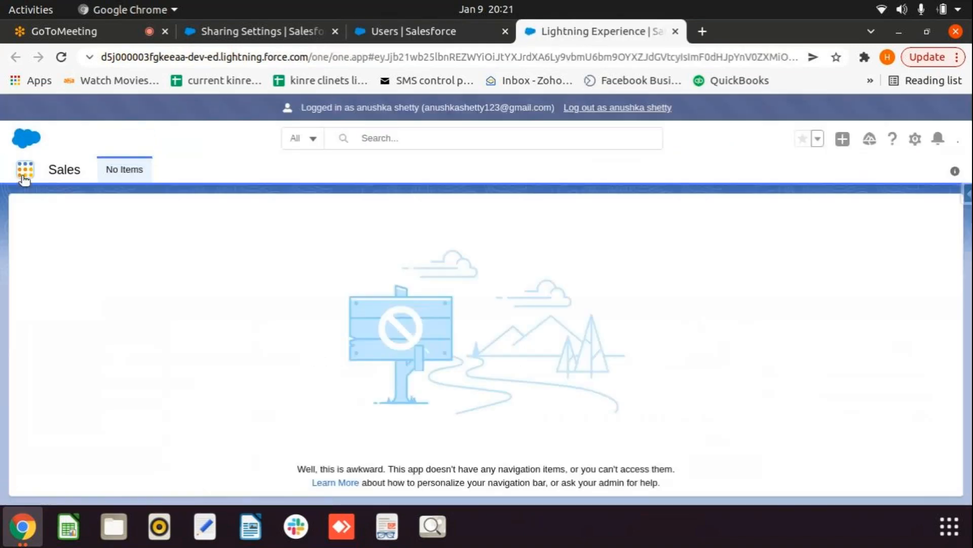
Step: Open Accounts and switch to the All Accounts list view
left_click(25, 169)
type("cc")
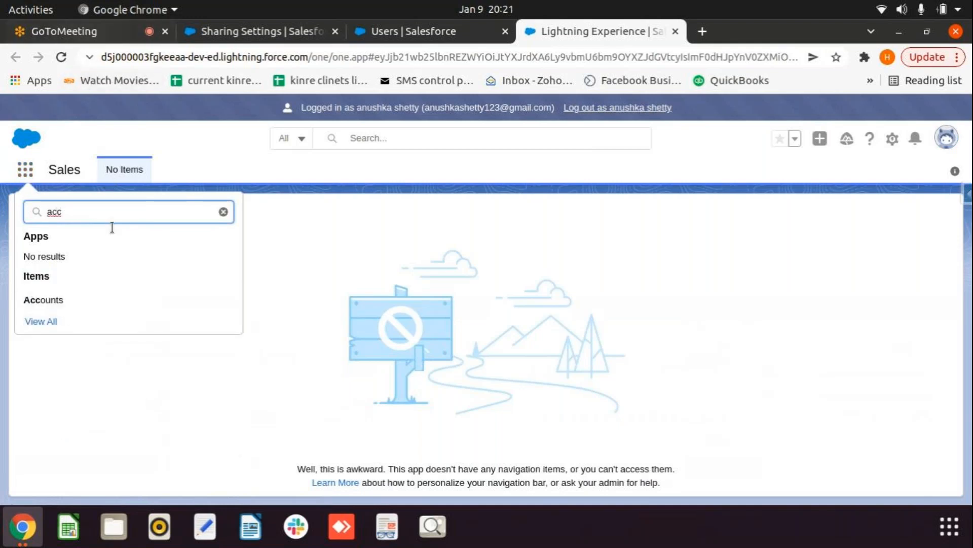
left_click(43, 300)
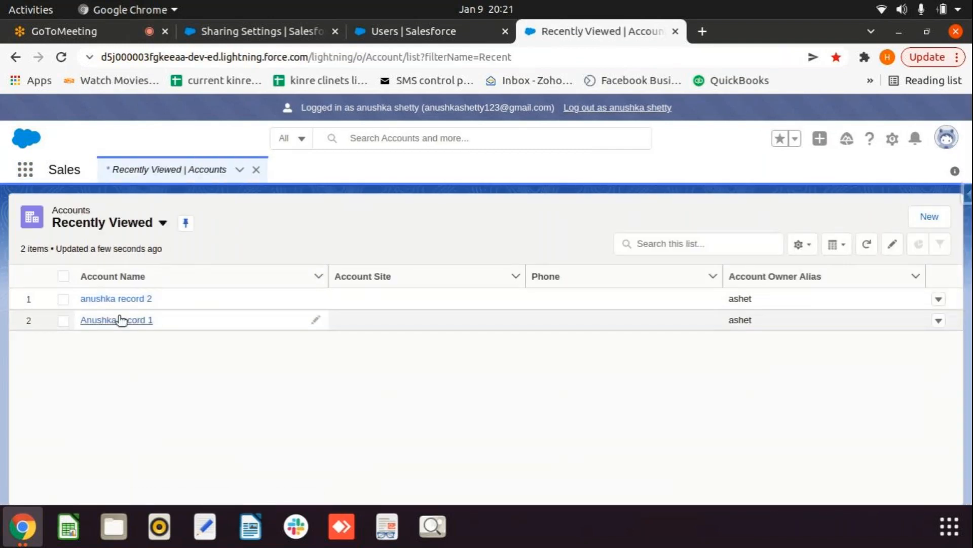
left_click(162, 223)
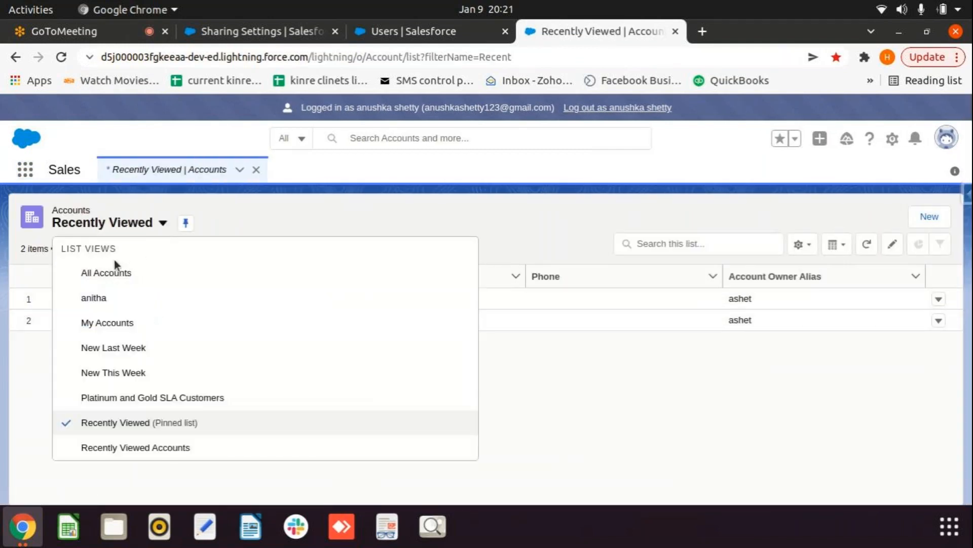
left_click(87, 272)
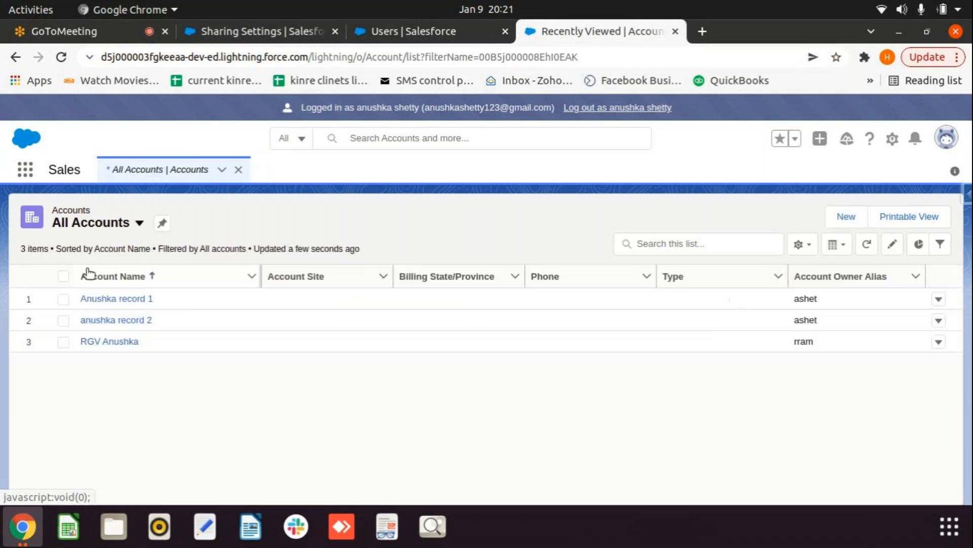